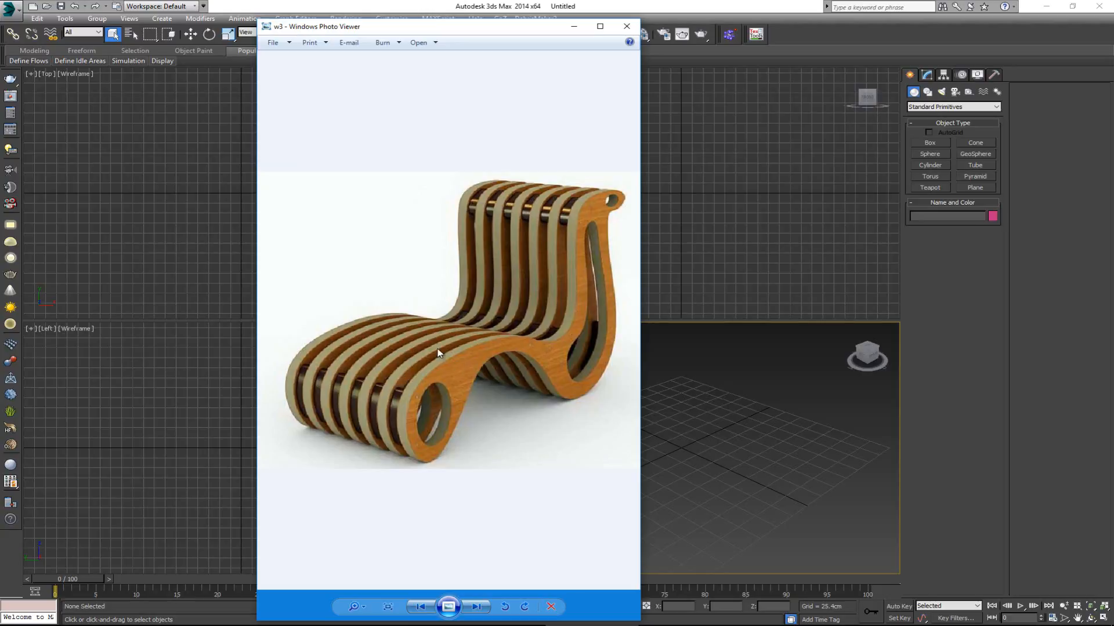
Browse the slatted lounge chair reference images w4 and w2, and move the image viewer off the workspace
key(Right)
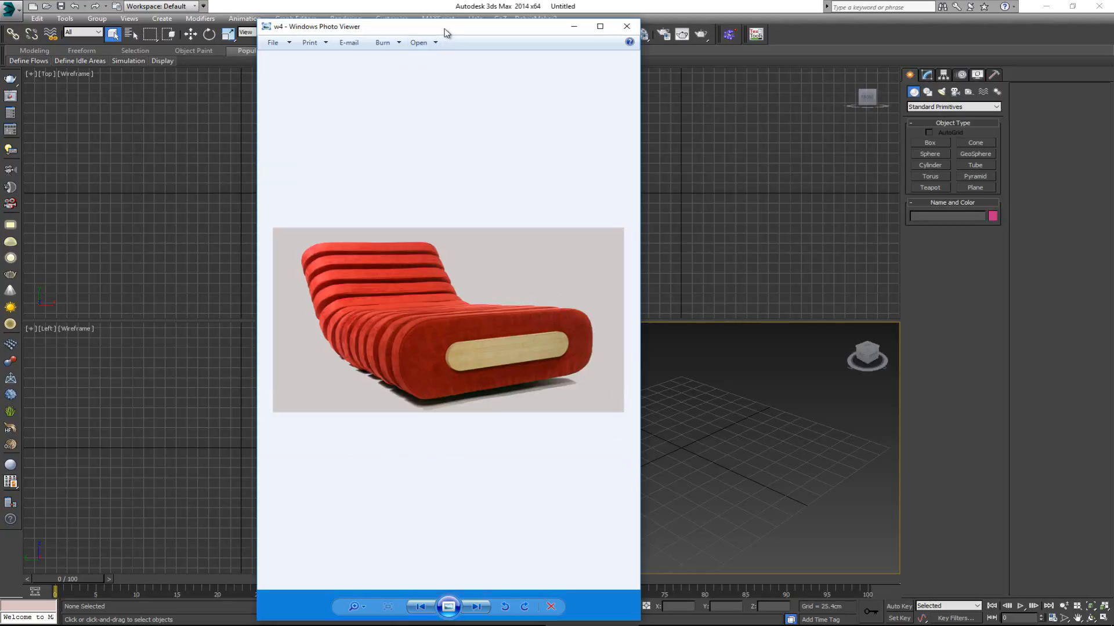
drag(445, 31, 369, 26)
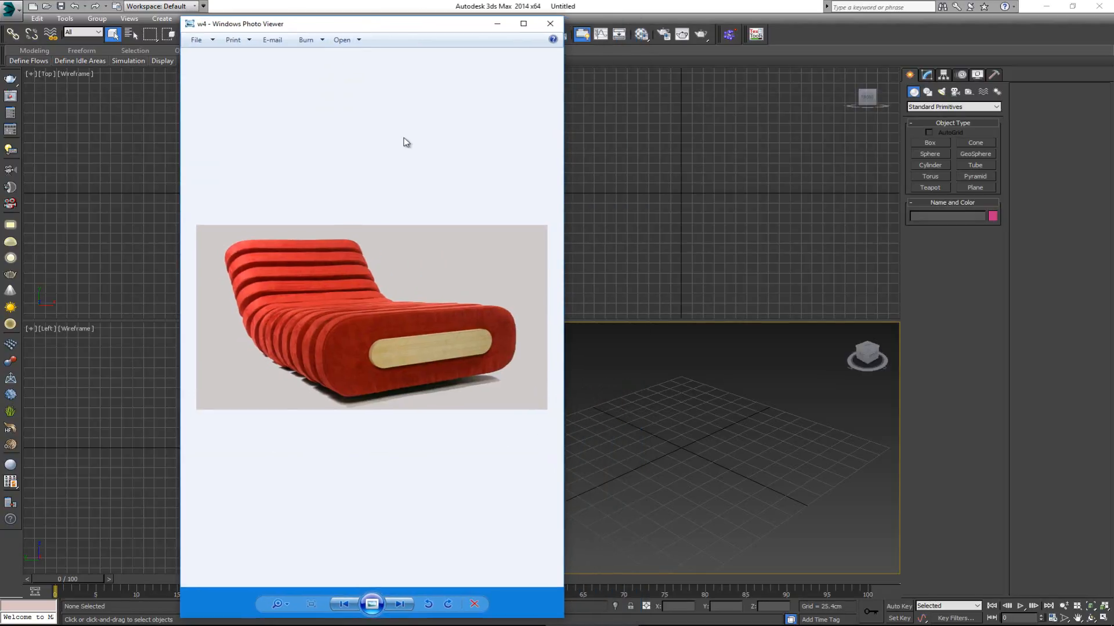
key(Left)
key(Left)
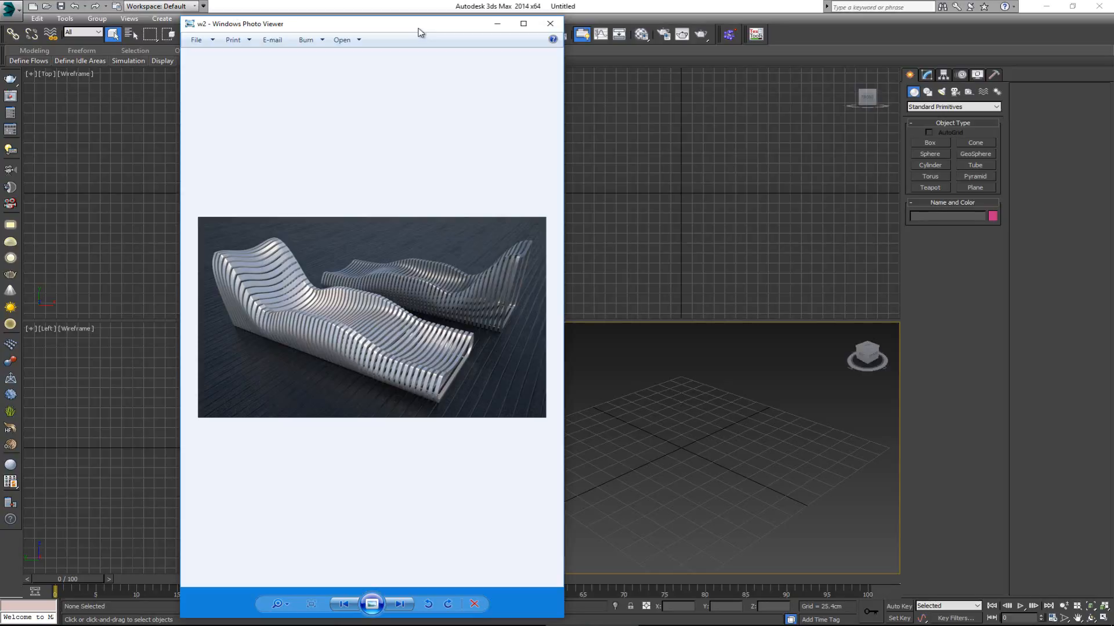
drag(418, 29, 0, 28)
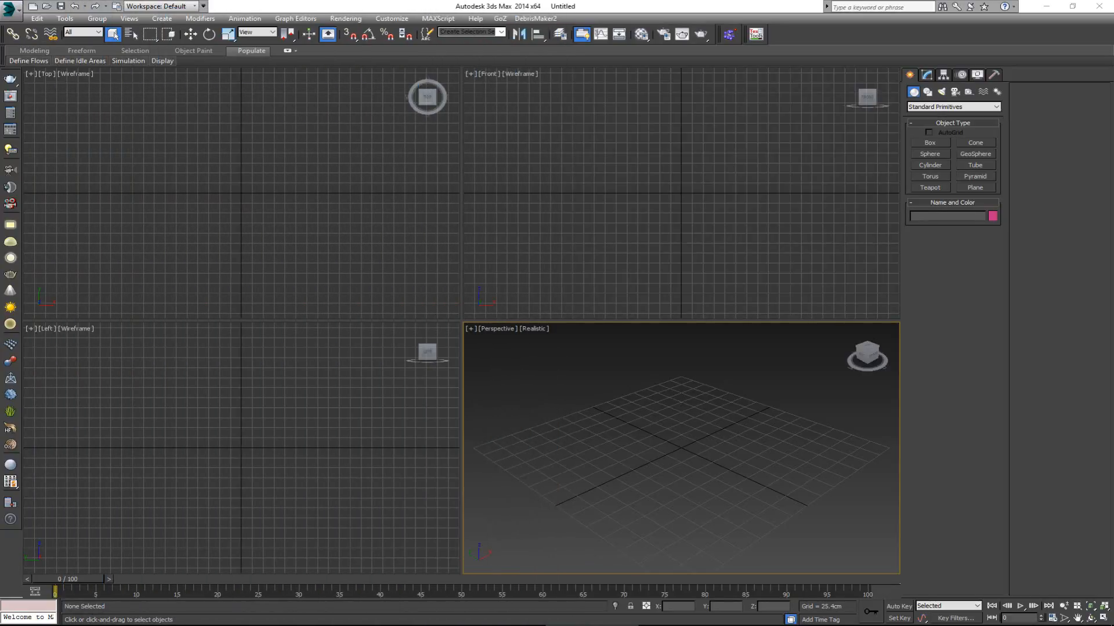
Create a box in the perspective view about 322 cm long, 186 cm wide and 118 cm high
middle_drag(686, 423, 653, 442)
click(929, 143)
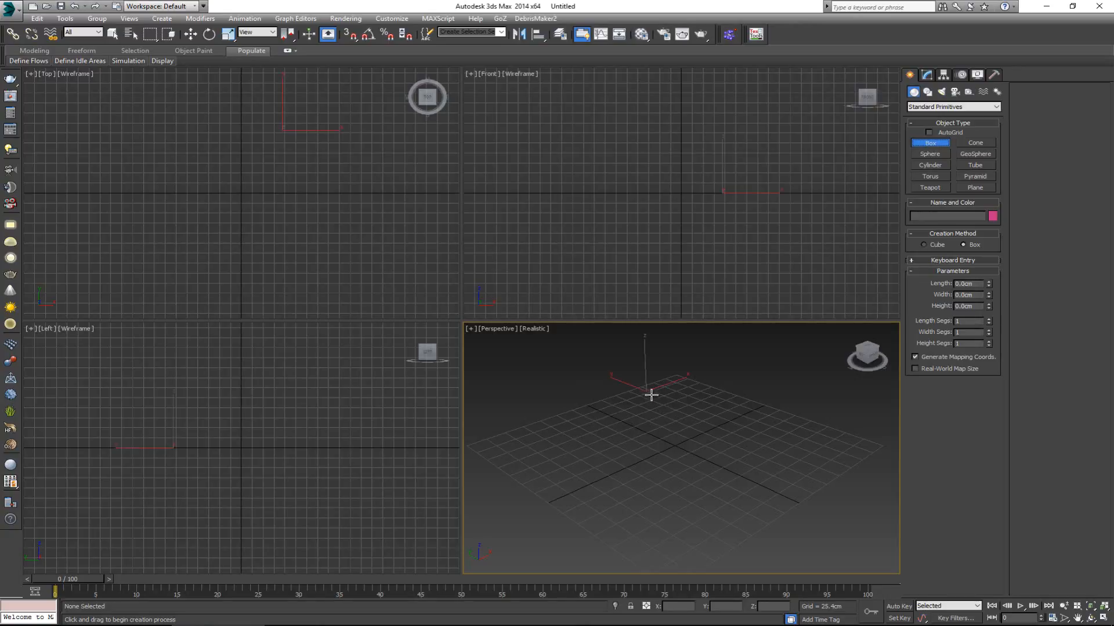
mouse_move(652, 395)
mouse_down()
mouse_move(708, 467)
mouse_move(729, 535)
mouse_up()
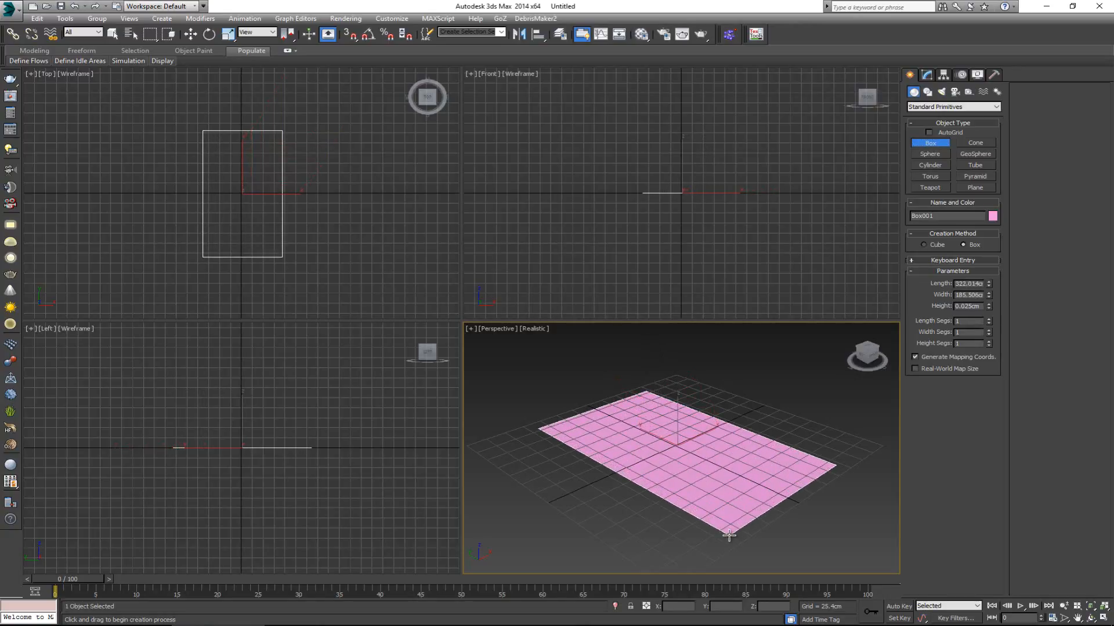
right_click(688, 448)
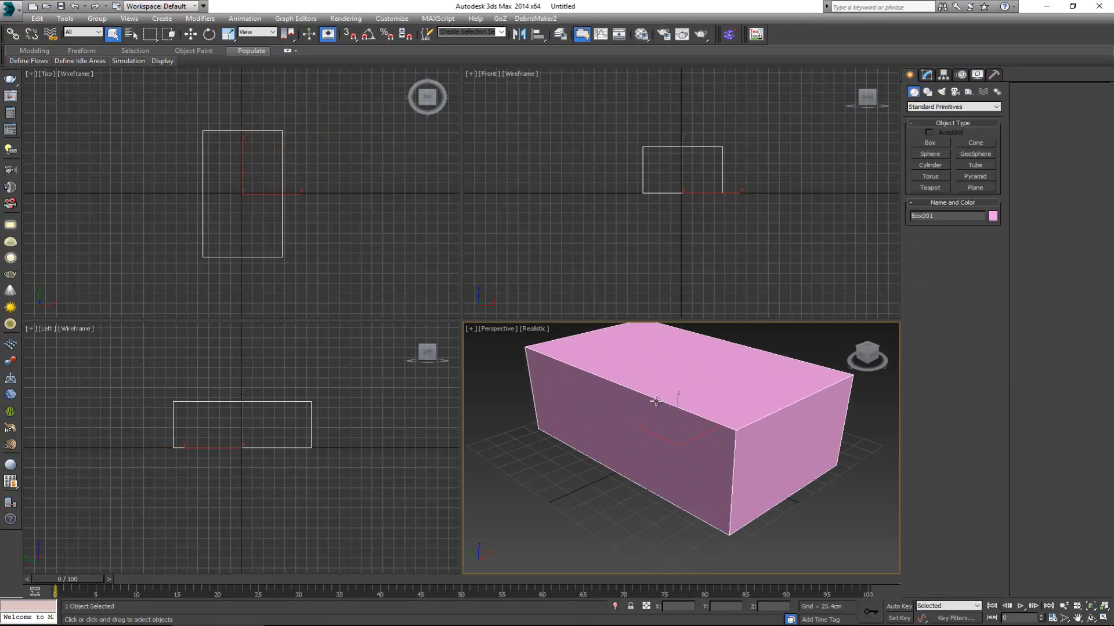
click(926, 79)
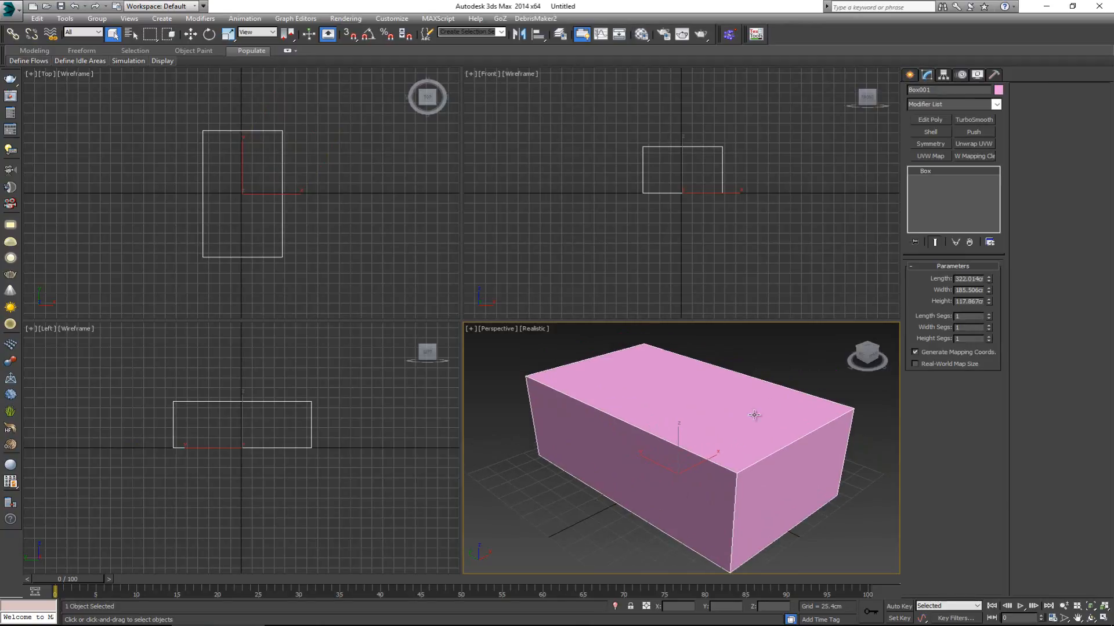
Examine the w2 slatted lounger reference image up close and set the image viewer aside
alt+middle_drag(753, 417, 701, 442)
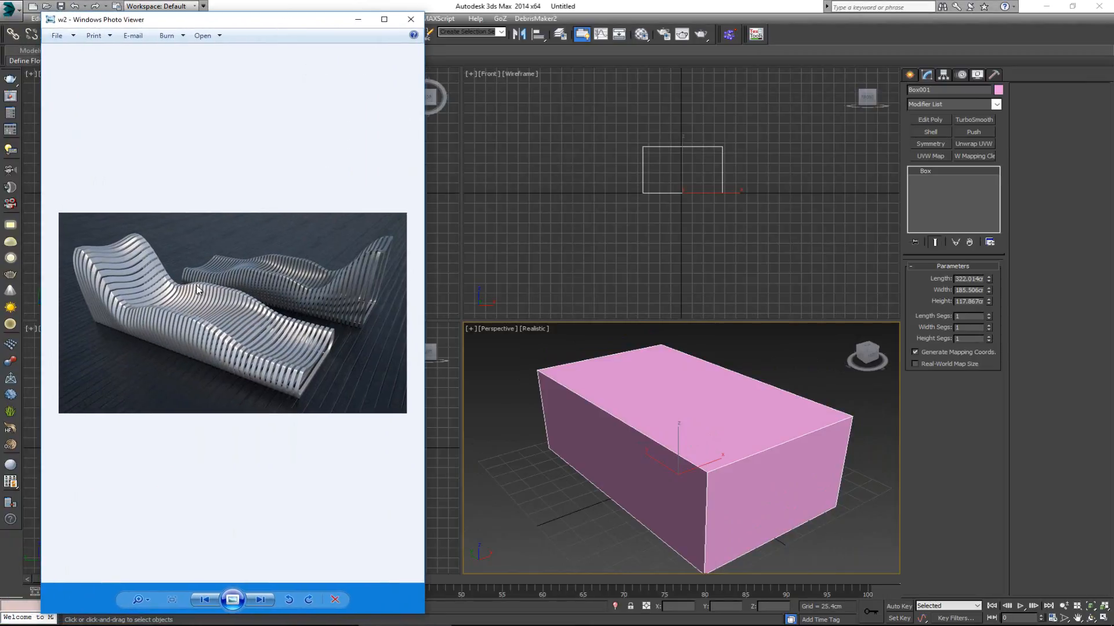
scroll(195, 314, up, 2)
scroll(196, 314, down, 1)
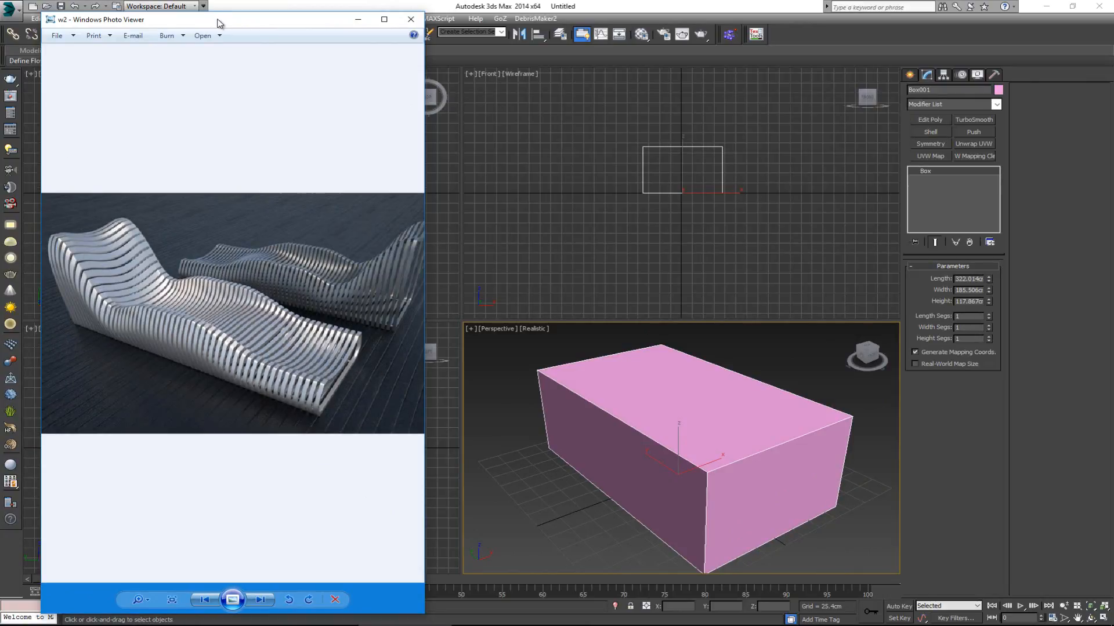
drag(217, 20, 0, 25)
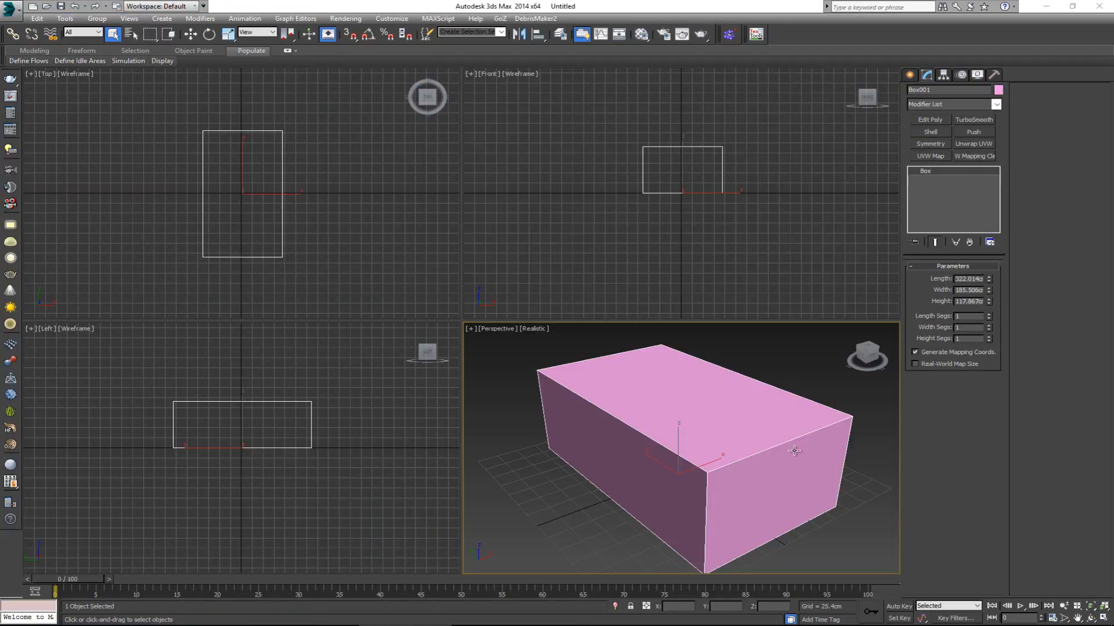
Add an Edit Poly modifier to the box and connect its four lengthwise edges with one segment
key(alt+w)
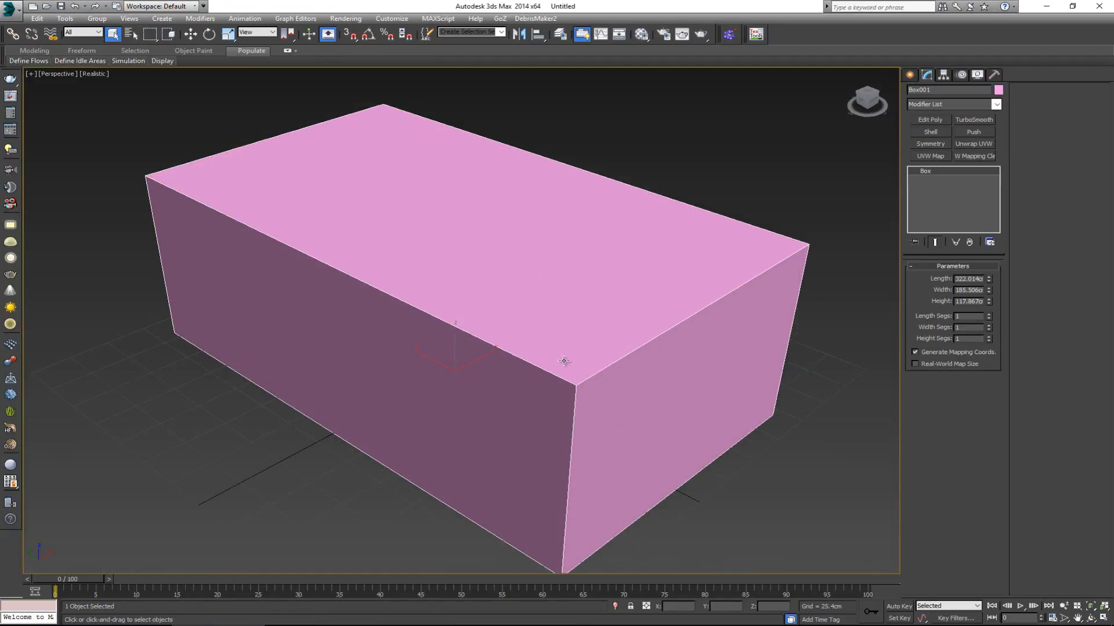
alt+middle_drag(566, 376, 406, 303)
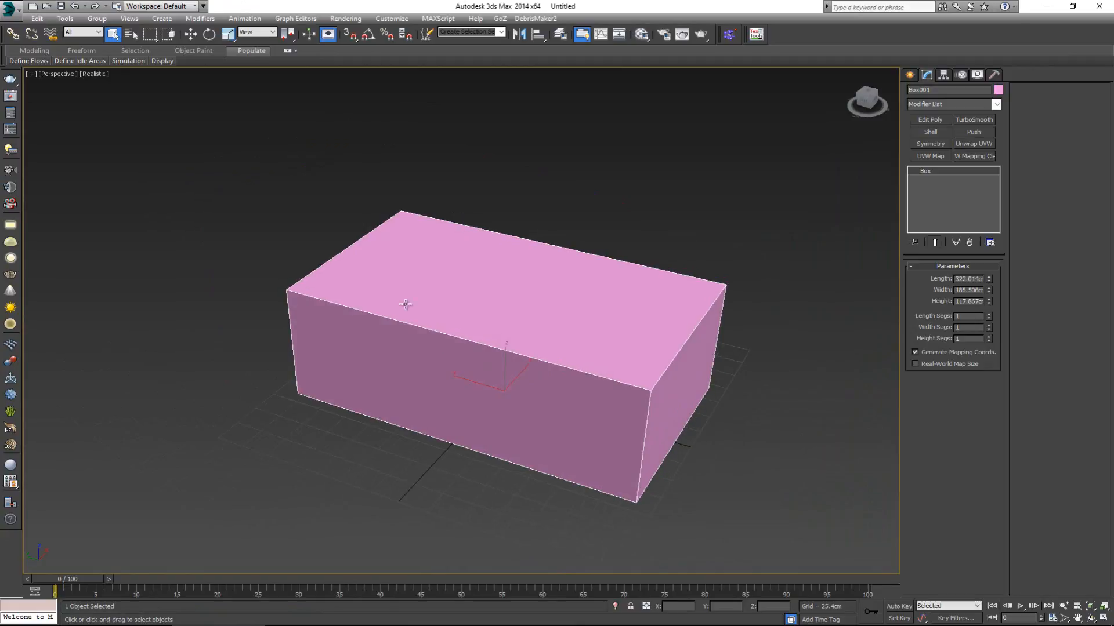
click(931, 119)
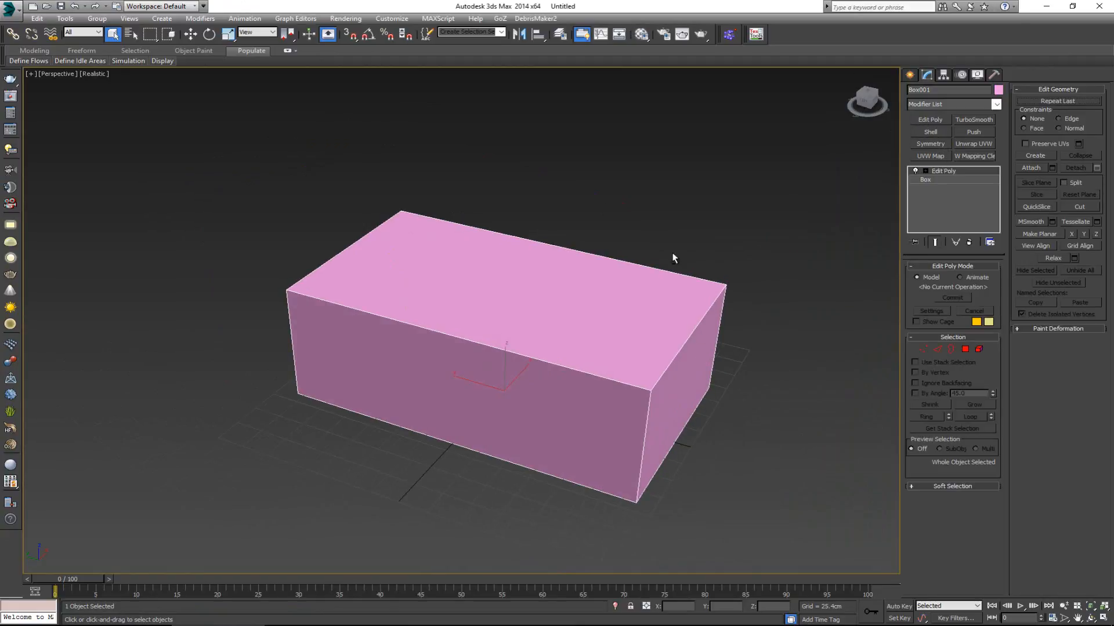
alt+middle_drag(615, 272, 667, 252)
key(2)
drag(542, 170, 536, 471)
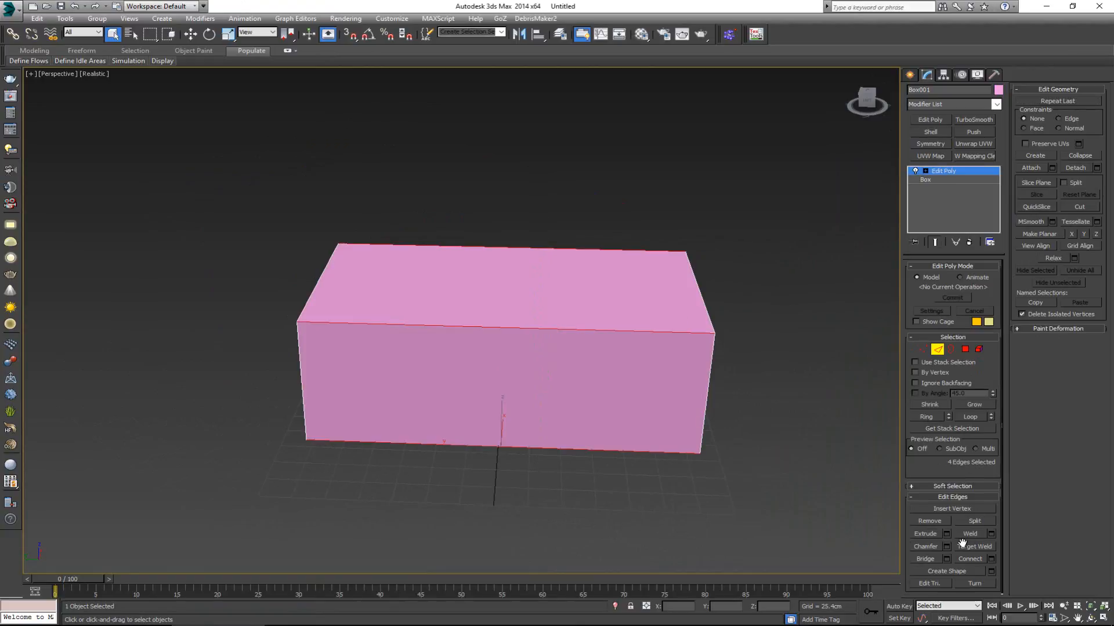
click(967, 561)
Connect all the edges running across the box's width with two segments
alt+middle_drag(740, 428, 512, 278)
drag(518, 553, 519, 554)
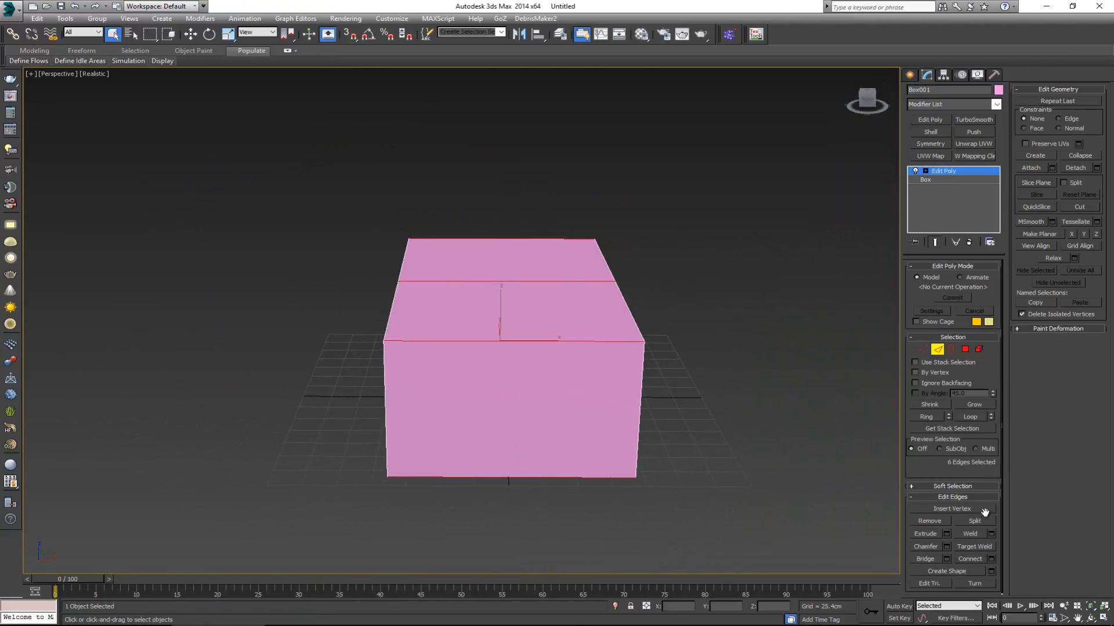
click(990, 559)
click(471, 325)
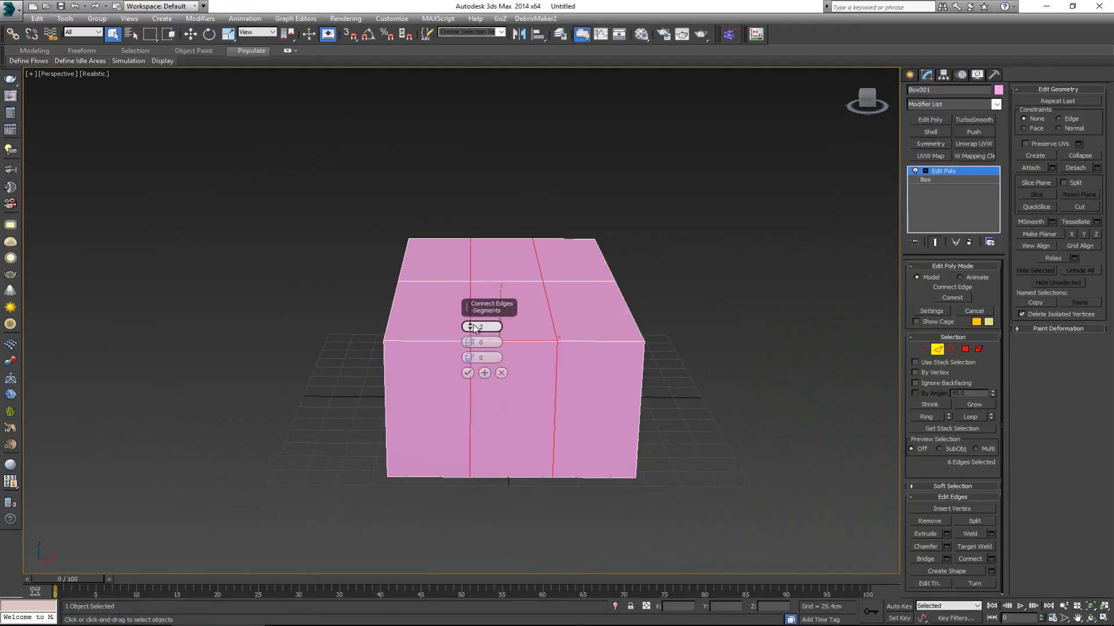
click(471, 325)
click(470, 326)
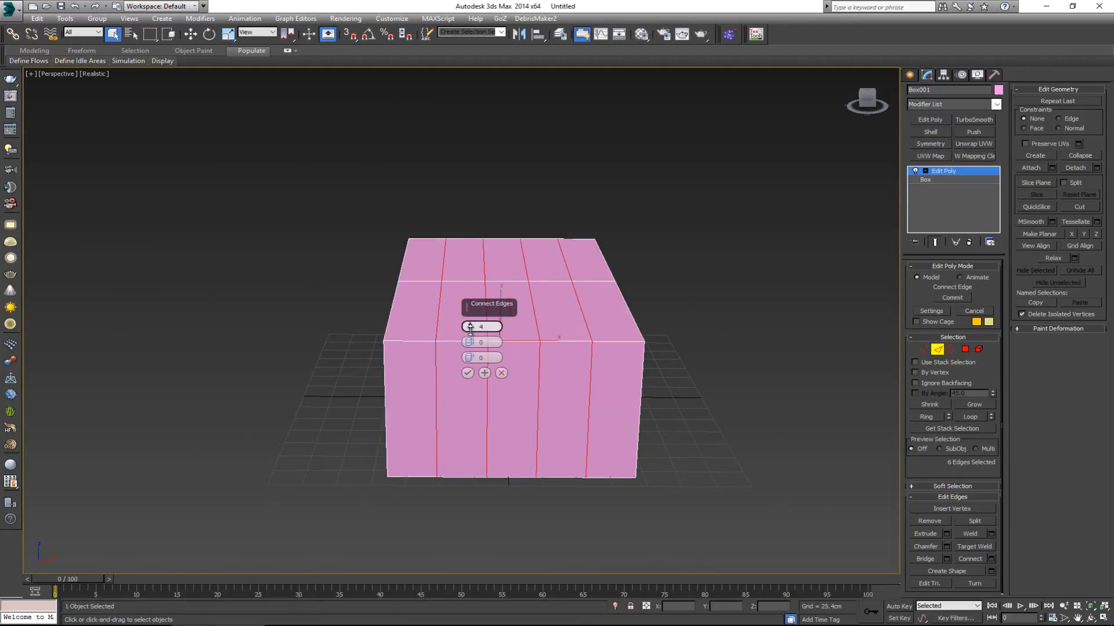
click(470, 329)
click(471, 328)
click(468, 372)
Connect the lengthwise edges in each half of the box with two segments to form six divisions
alt+middle_drag(473, 369, 602, 226)
drag(603, 547, 603, 548)
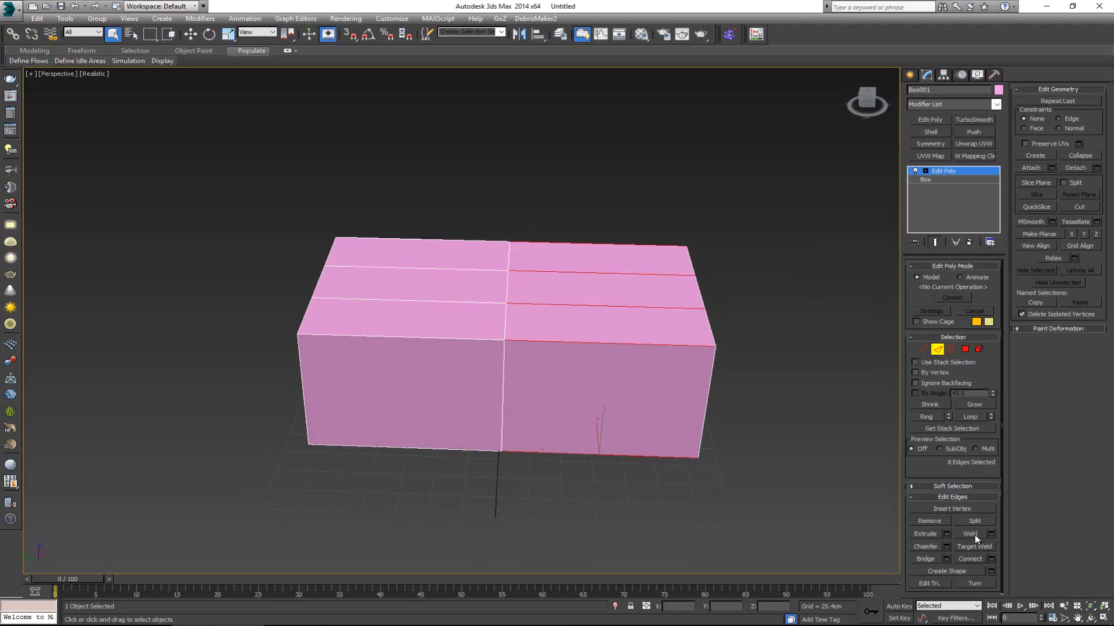
click(969, 559)
drag(433, 344, 397, 502)
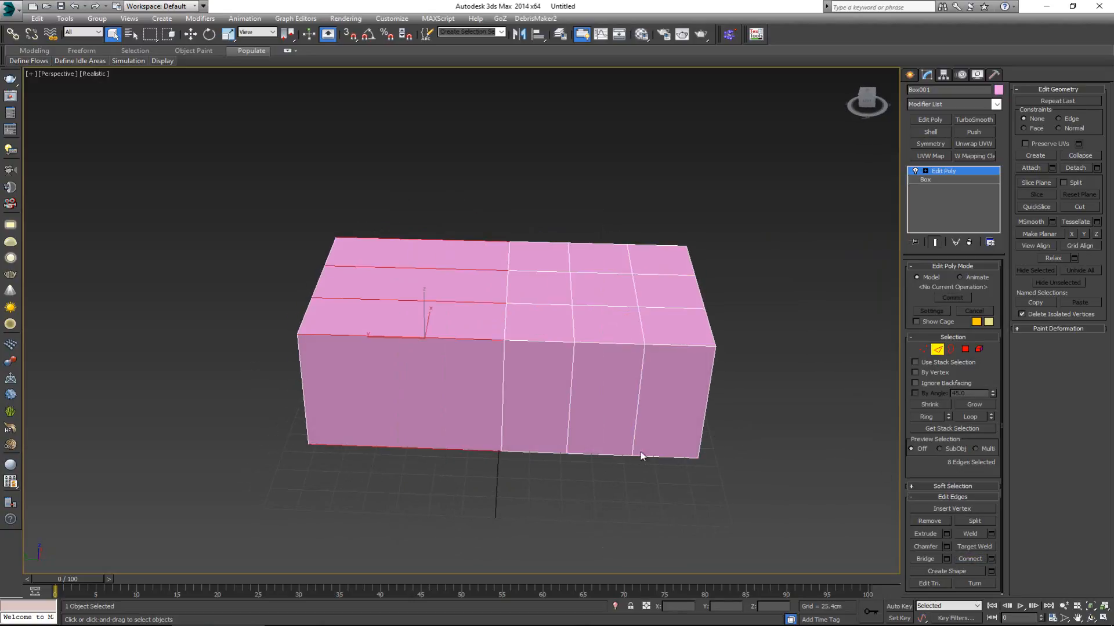
click(975, 560)
Connect all the vertical edges around the box with two segments, then leave edge editing and reselect the whole box
alt+middle_drag(636, 402, 644, 363)
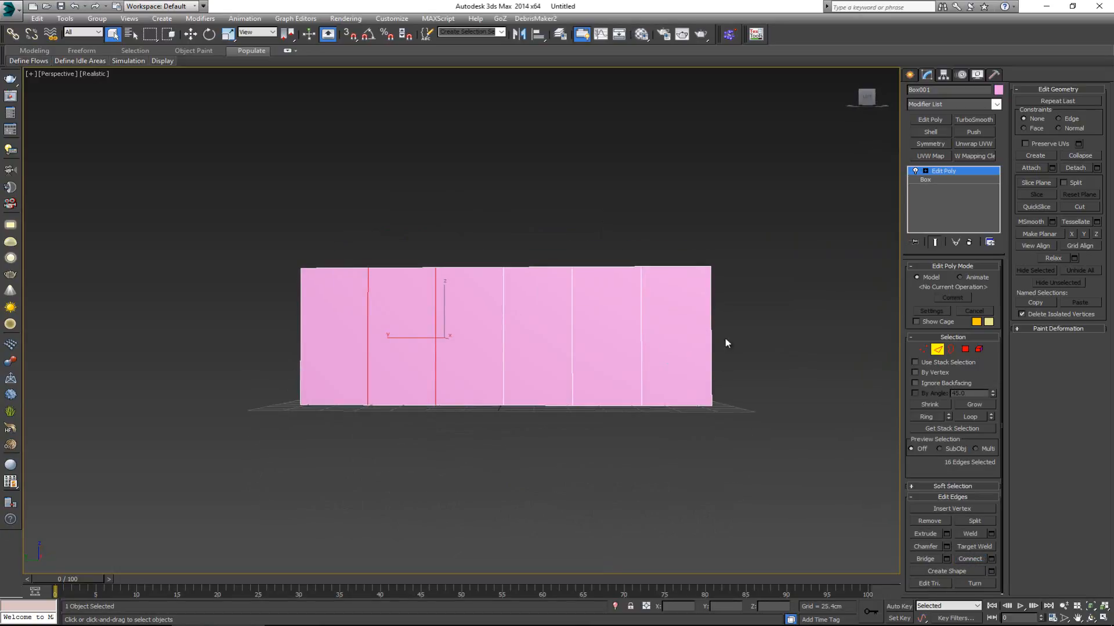
drag(797, 335, 194, 338)
click(967, 559)
alt+middle_drag(656, 369, 620, 393)
click(939, 351)
click(780, 325)
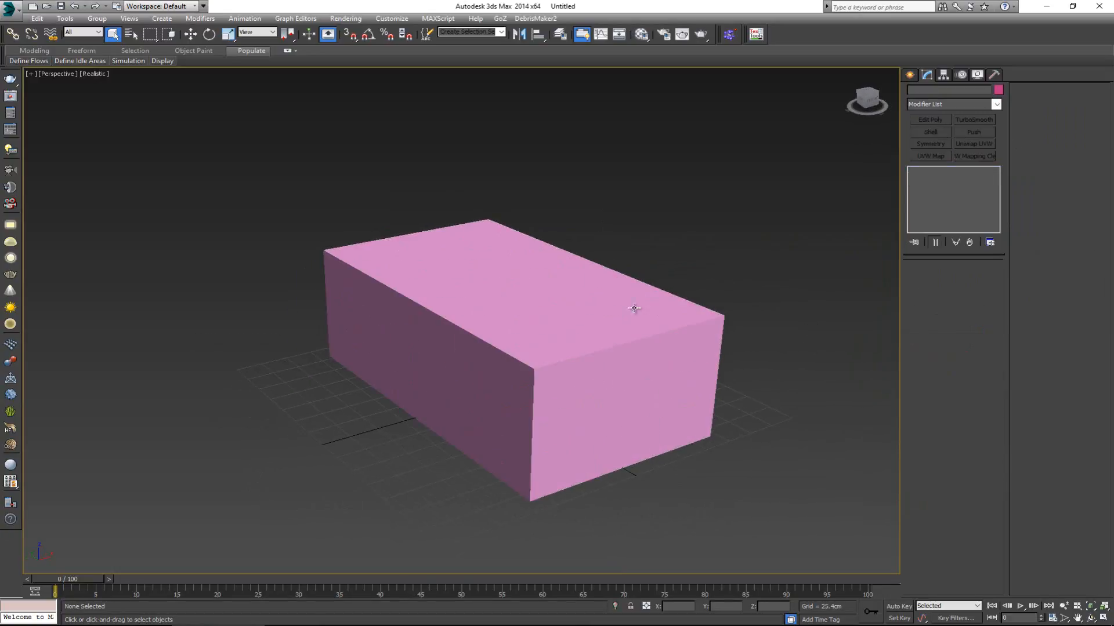
click(568, 327)
scroll(497, 334, up, 2)
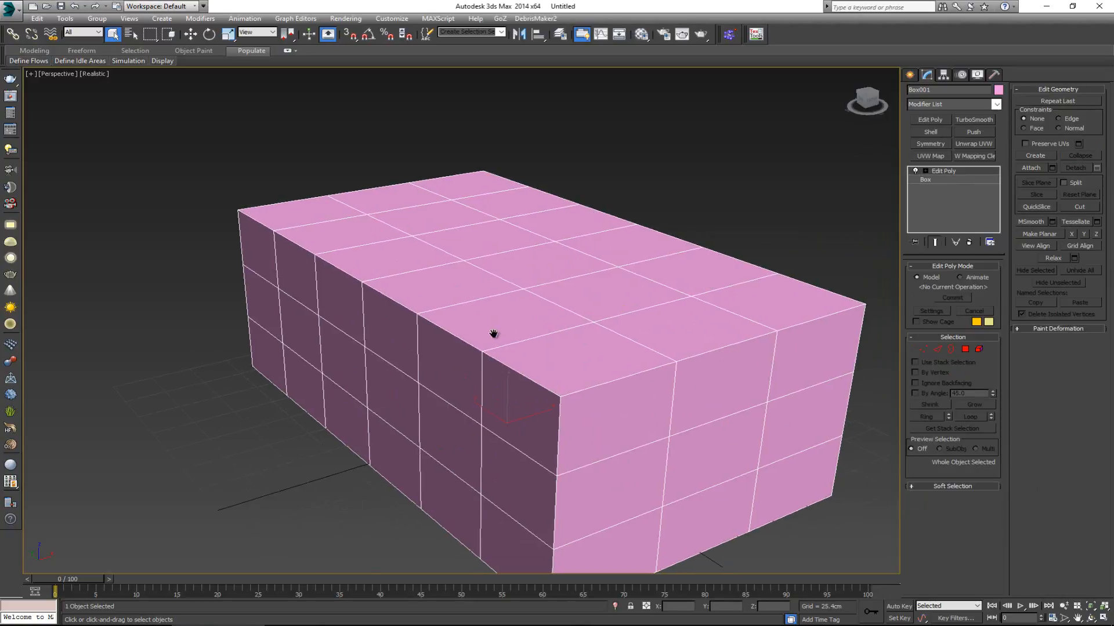
scroll(495, 333, down, 3)
mouse_move(467, 308)
alt+middle_down()
mouse_move(503, 317)
mouse_move(530, 367)
mouse_move(472, 302)
alt+middle_up()
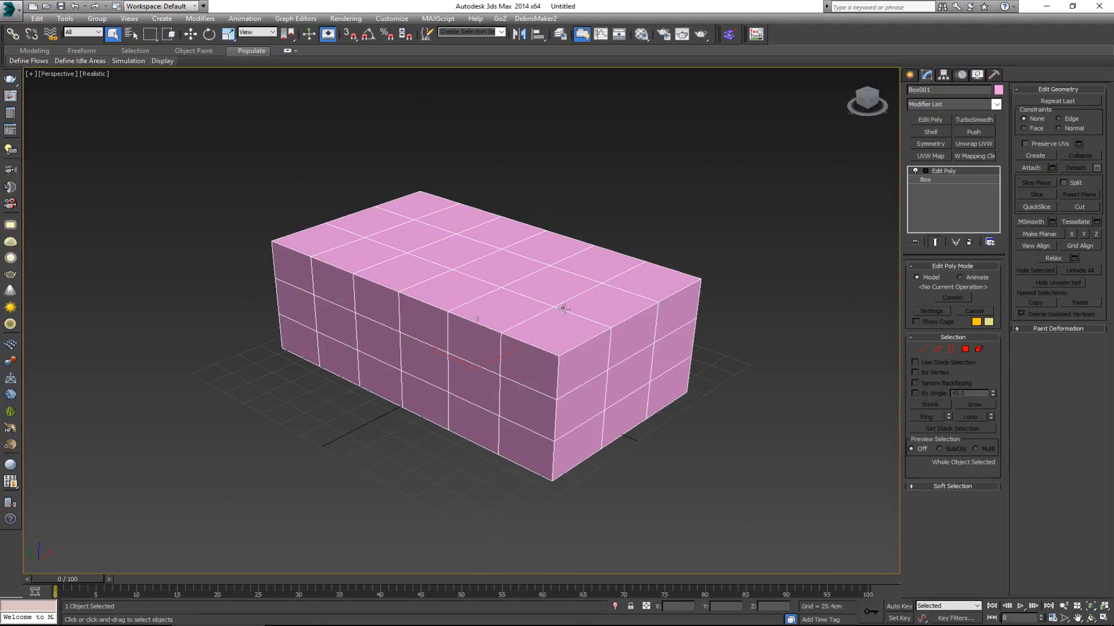
Lower the second and third crosswise rows of top vertices from the backrest end to about Z 100.3 cm
key(1)
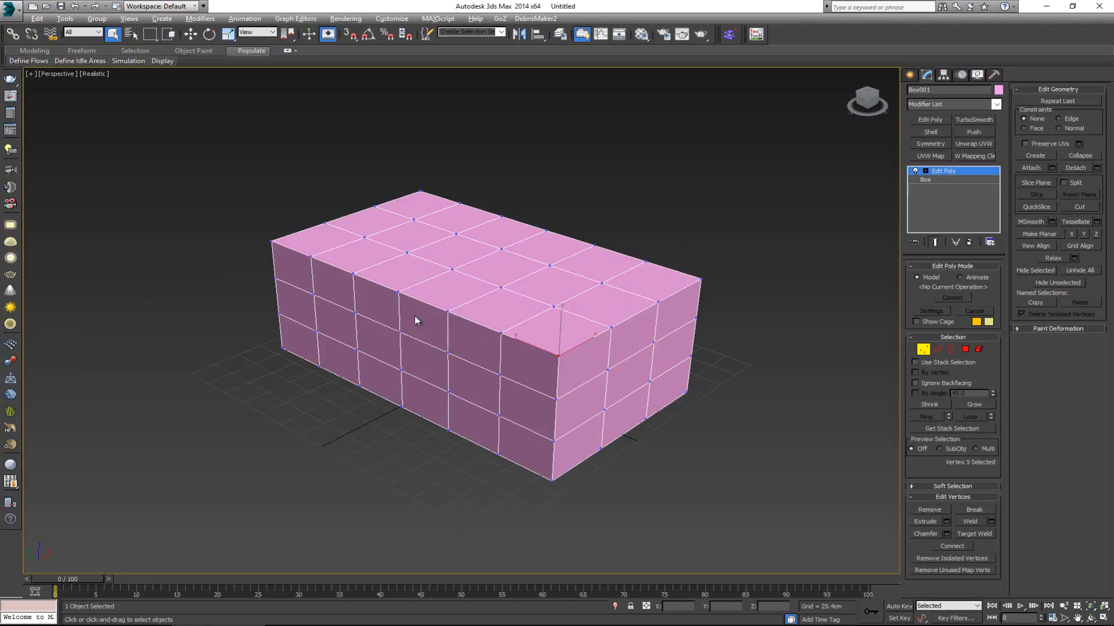
alt+middle_drag(415, 321, 342, 283)
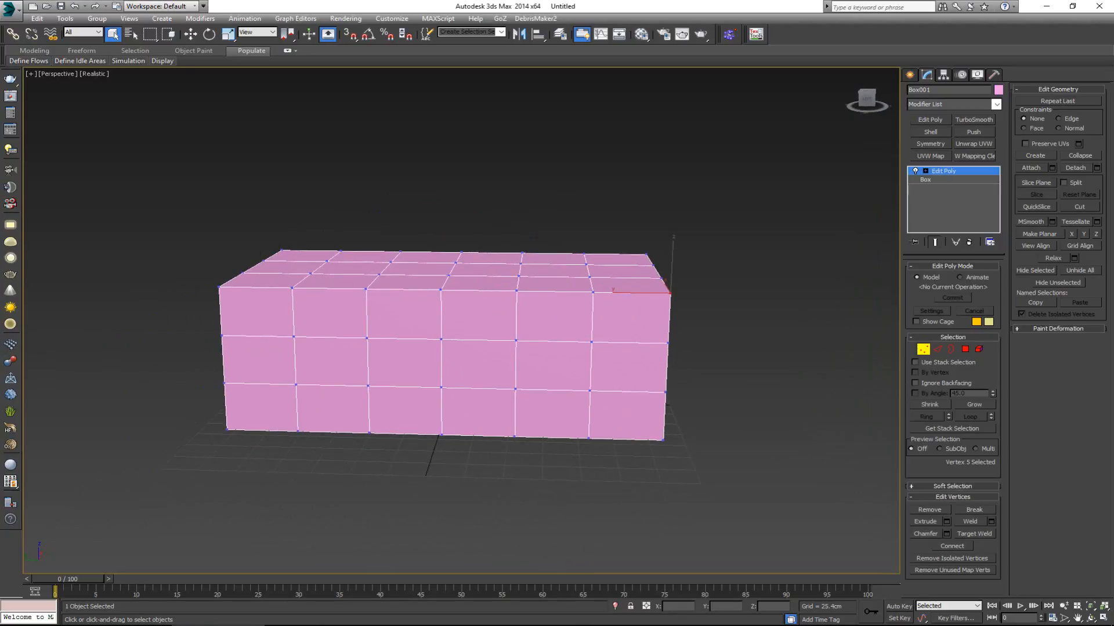
drag(0, 39, 0, 44)
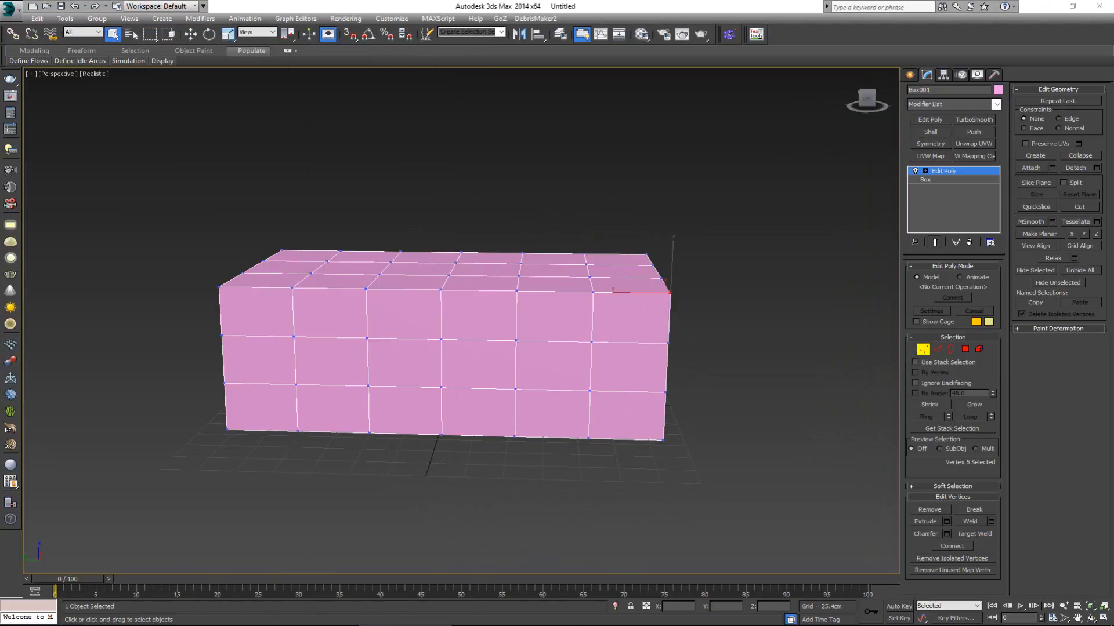
middle_drag(272, 226, 390, 208)
scroll(371, 280, up, 5)
scroll(390, 207, down, 5)
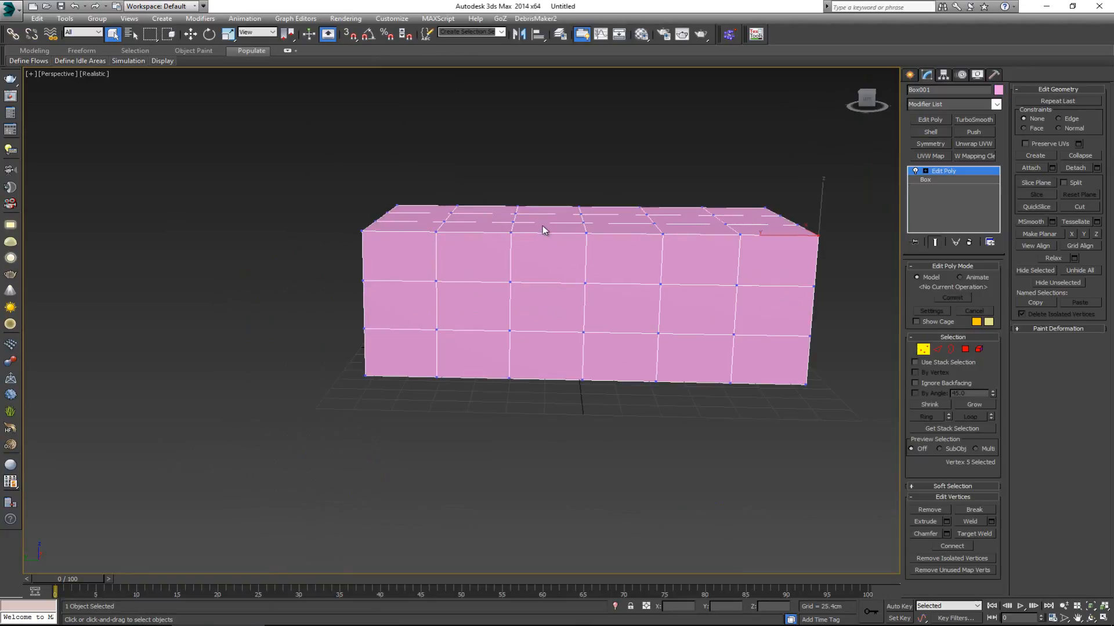
mouse_move(542, 225)
alt+middle_down()
mouse_move(511, 233)
mouse_move(544, 223)
alt+middle_up()
drag(442, 242, 415, 248)
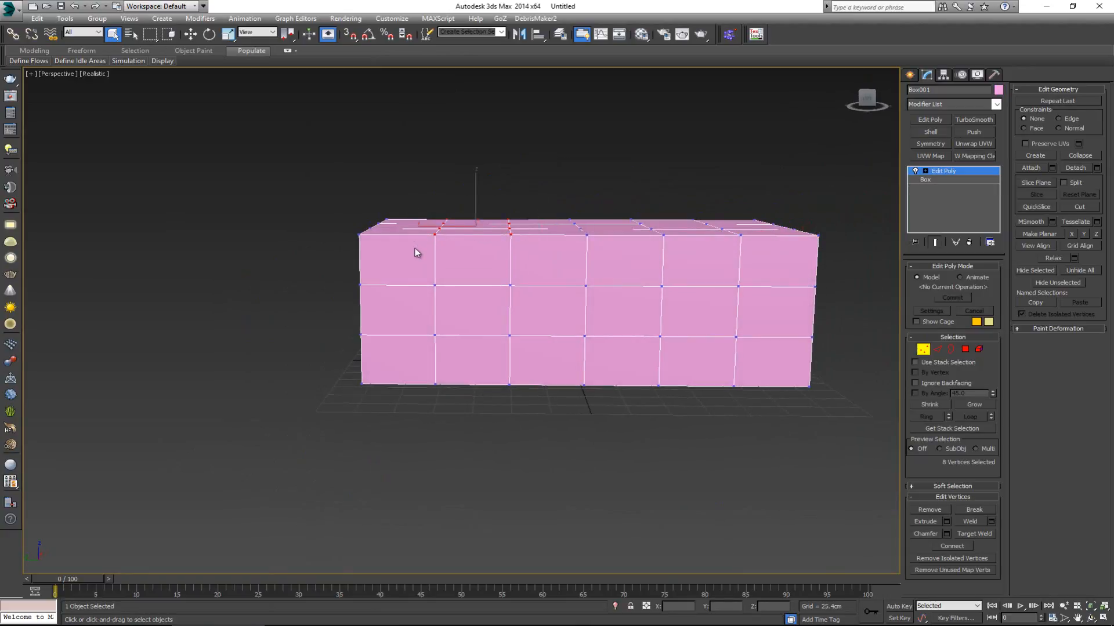
key(w)
drag(470, 201, 537, 224)
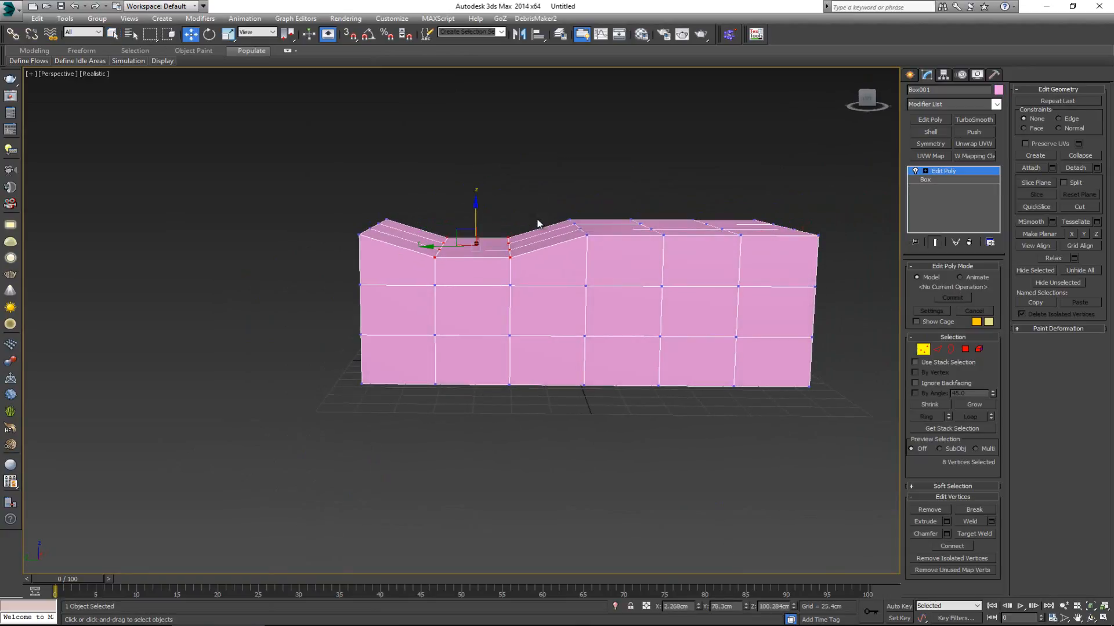
Lower the four rows of top vertices at the foot half of the box to about Z 92.3 cm
alt+middle_drag(542, 196, 526, 223)
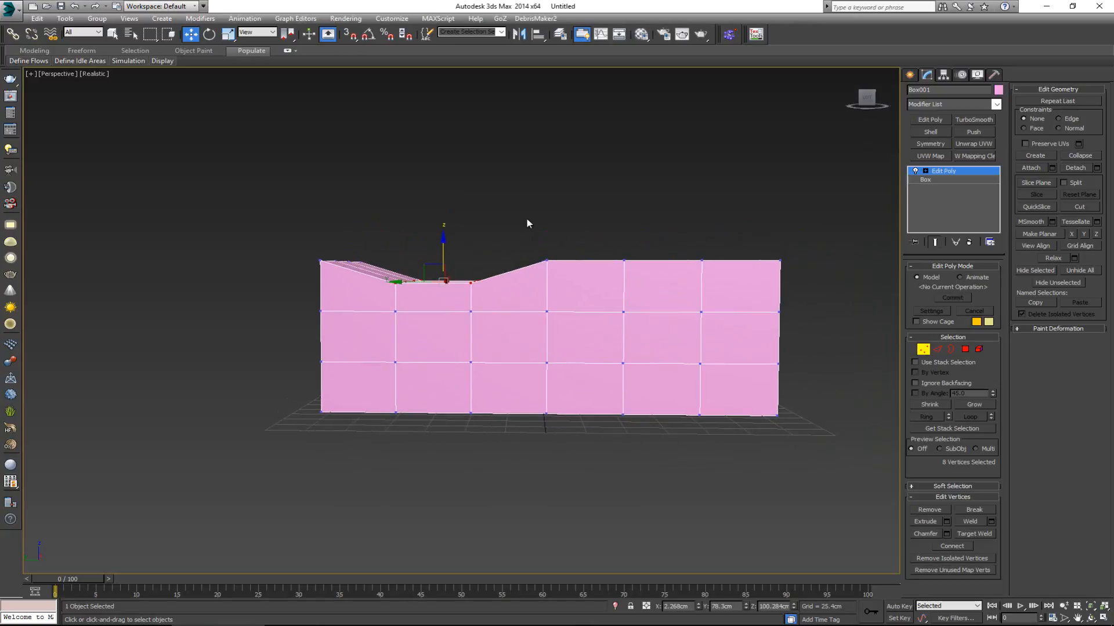
drag(844, 296, 843, 297)
drag(647, 223, 617, 260)
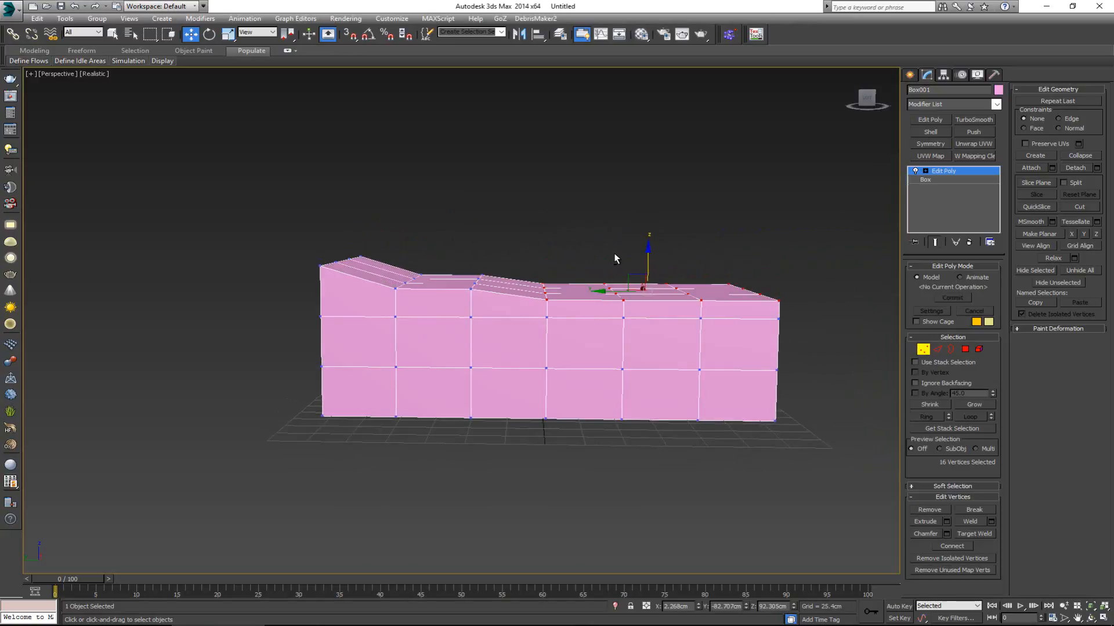
Select the two inner lengthwise rows of vertices around the box and scale them apart towards its long sides
alt+middle_drag(766, 329, 629, 314)
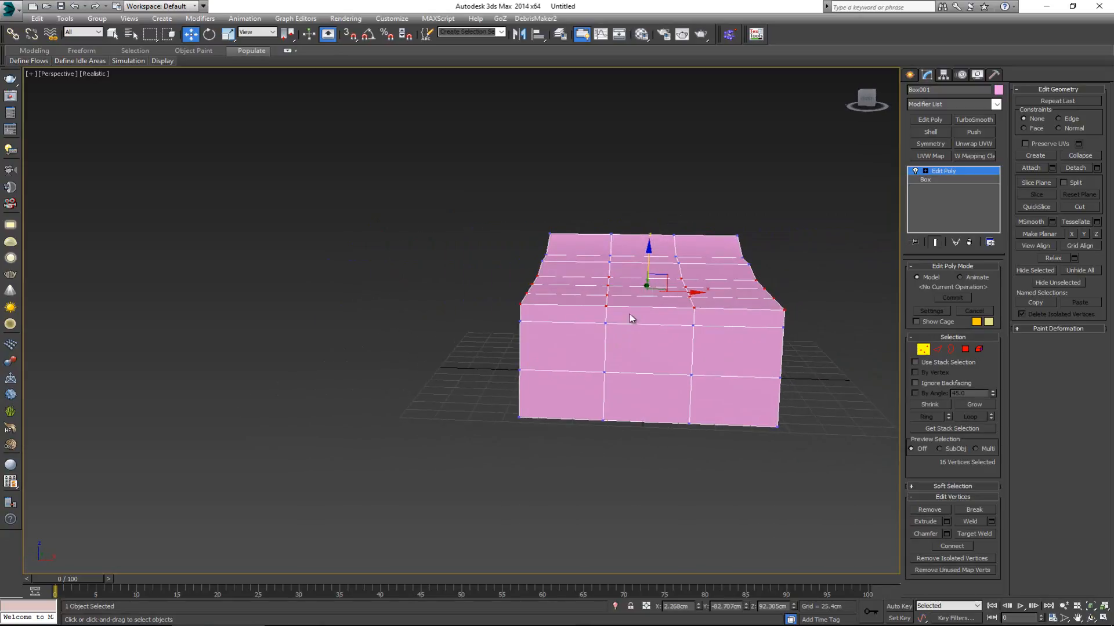
drag(596, 405, 596, 406)
alt+middle_drag(589, 450, 603, 373)
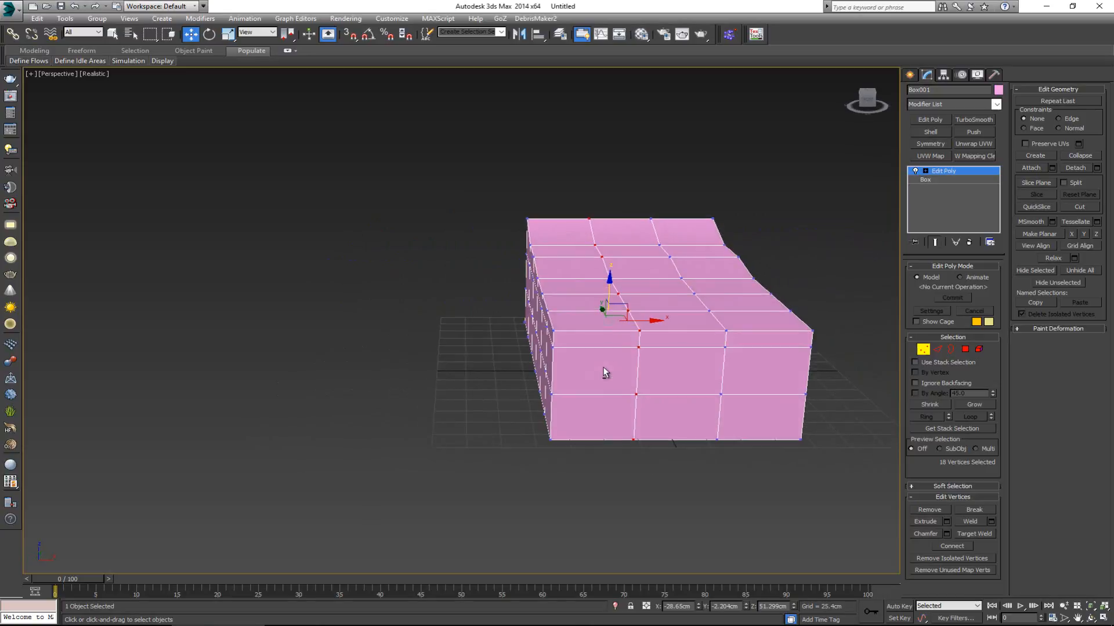
alt+middle_drag(662, 253, 648, 253)
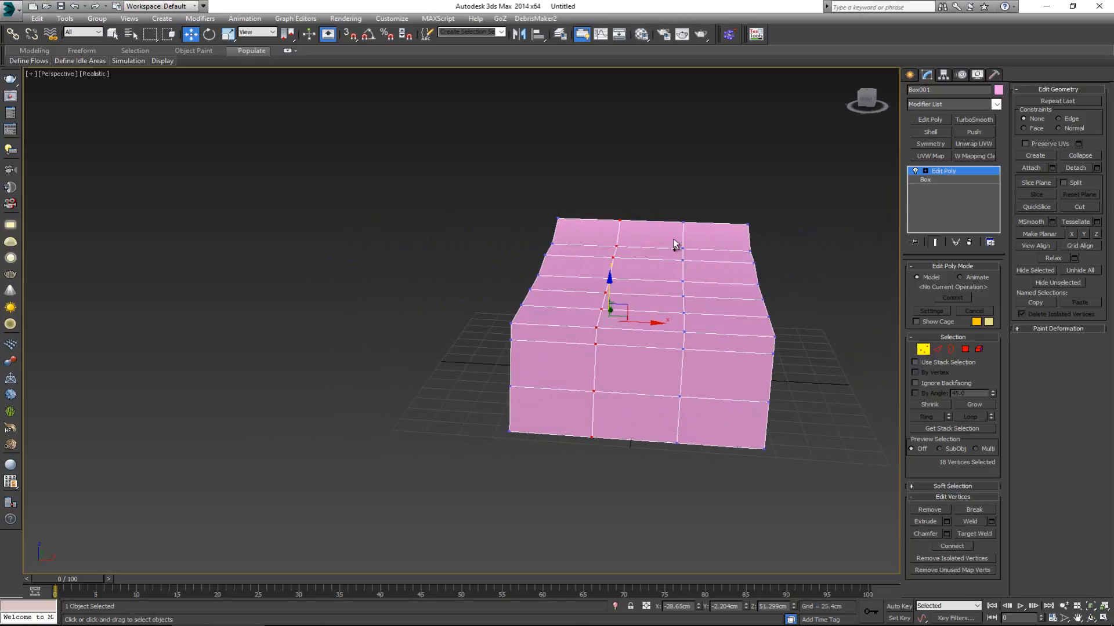
ctrl+drag(721, 475, 723, 474)
key(r)
drag(683, 324, 721, 330)
Reduce the selection to the inner top vertices in front of the backrest edge and lower them to hollow out the seat
mouse_move(721, 330)
alt+middle_down()
mouse_move(701, 326)
mouse_move(739, 323)
alt+middle_up()
key(w)
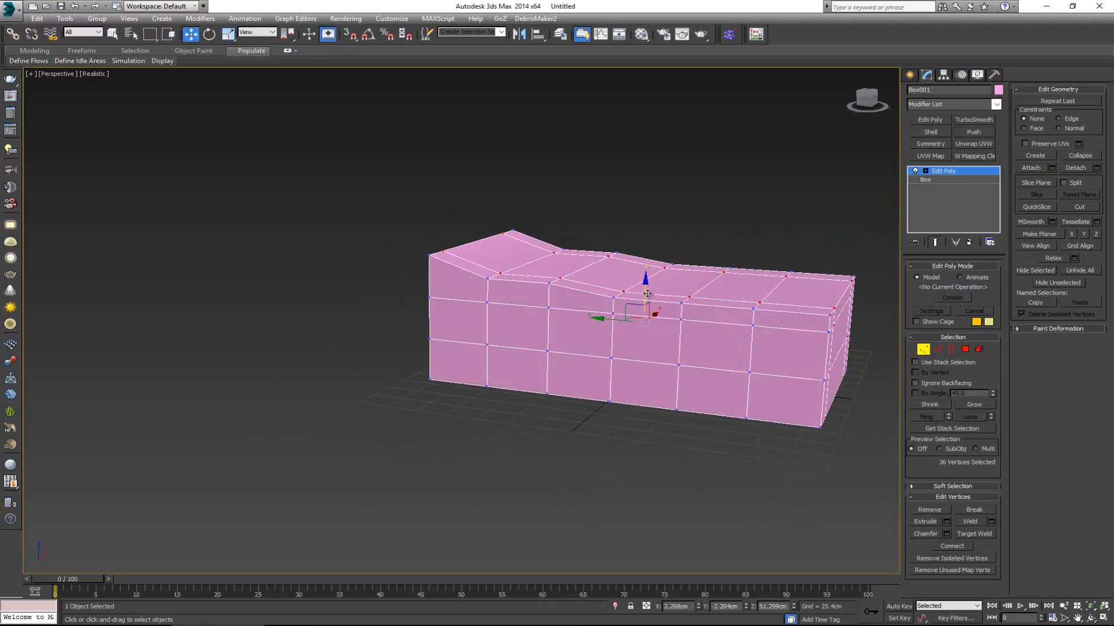
alt+middle_drag(476, 270, 503, 266)
alt+drag(458, 271, 497, 297)
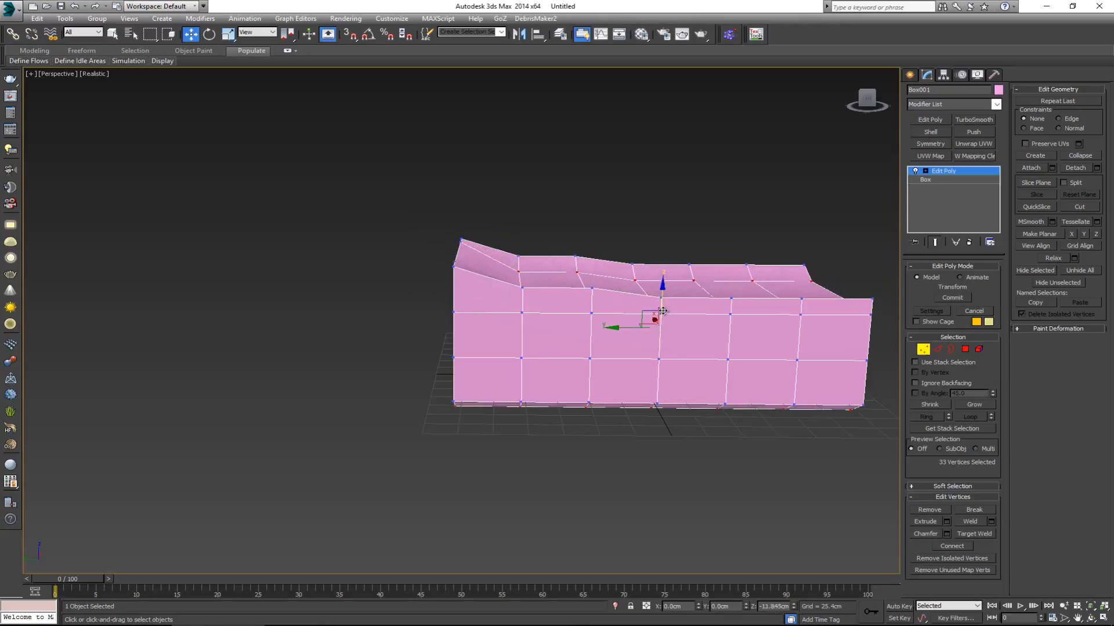
drag(648, 325, 645, 327)
alt+middle_drag(645, 327, 647, 311)
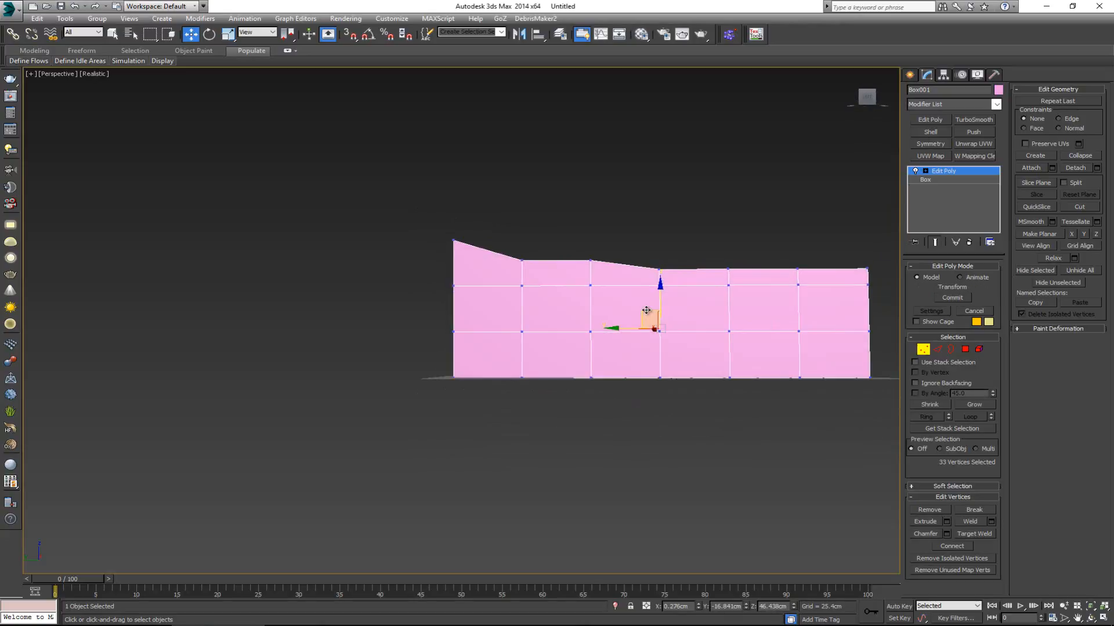
alt+drag(986, 506, 981, 505)
alt+middle_drag(693, 377, 607, 360)
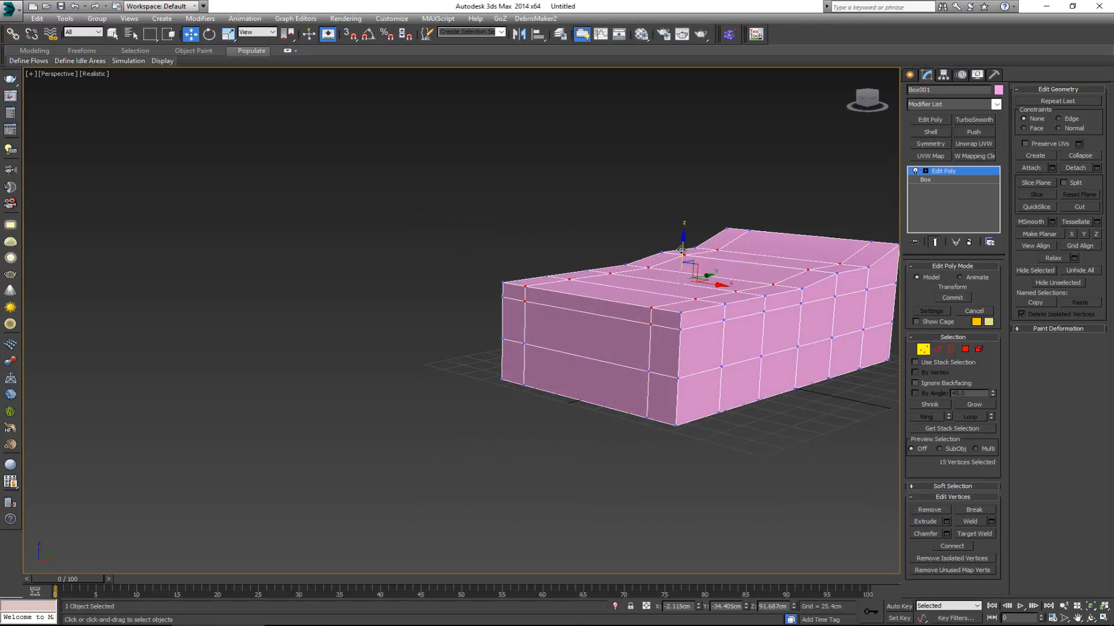
drag(682, 249, 673, 293)
Select the three lower mid-height vertices on each long side at the foot half and scale them outward across the width
alt+middle_drag(672, 292, 641, 361)
drag(660, 380, 661, 382)
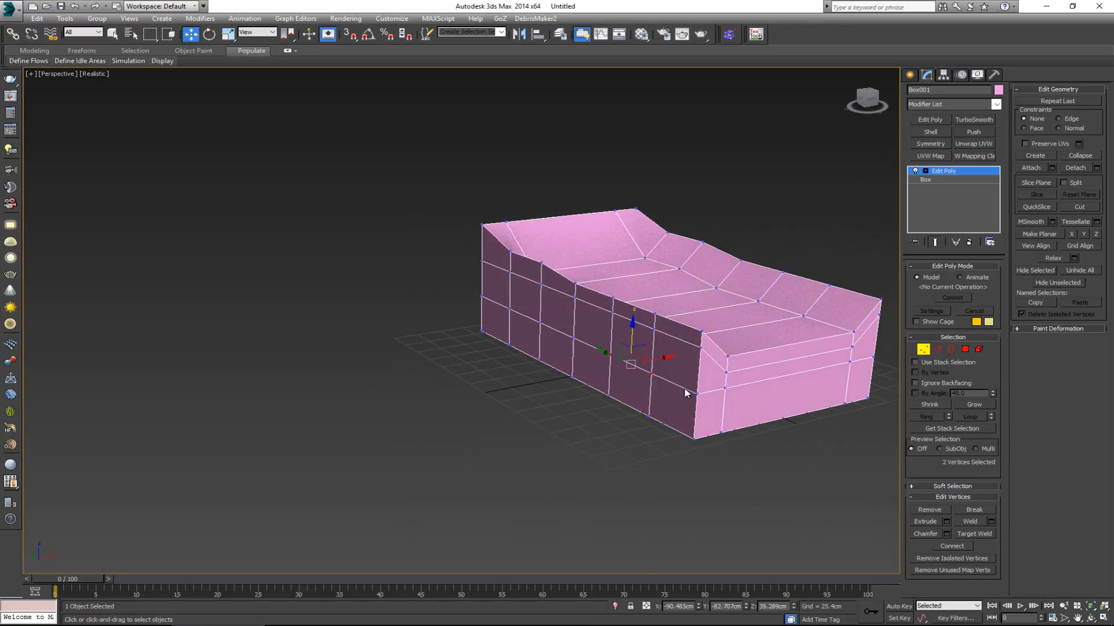
alt+middle_drag(720, 406, 577, 432)
ctrl+click(568, 434)
ctrl+click(616, 417)
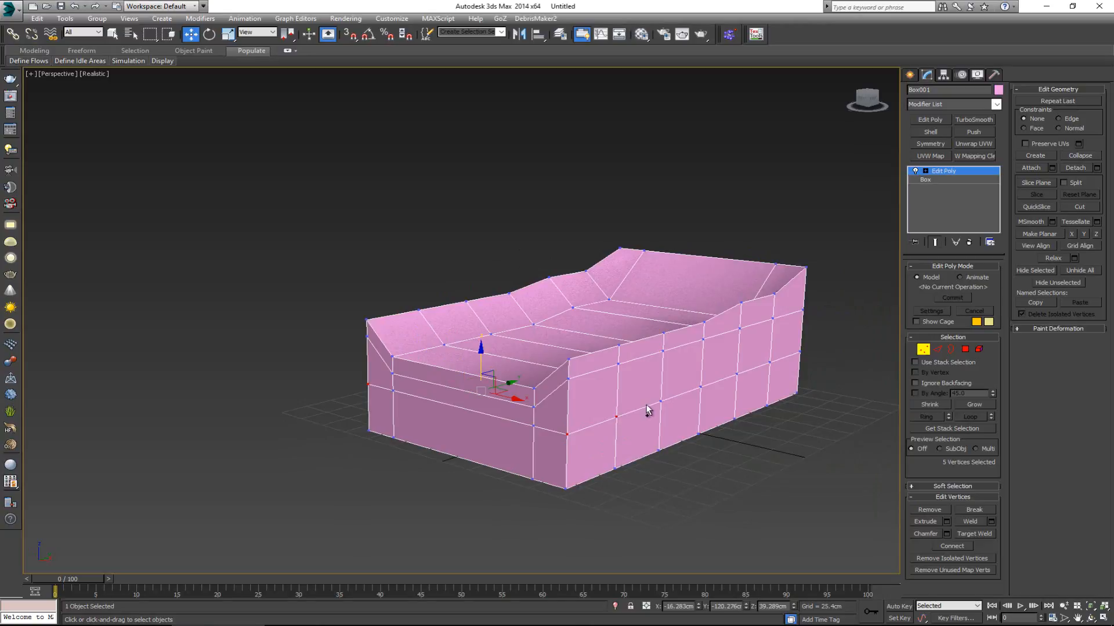
ctrl+click(661, 401)
key(r)
alt+middle_drag(553, 406, 584, 413)
drag(554, 400, 566, 400)
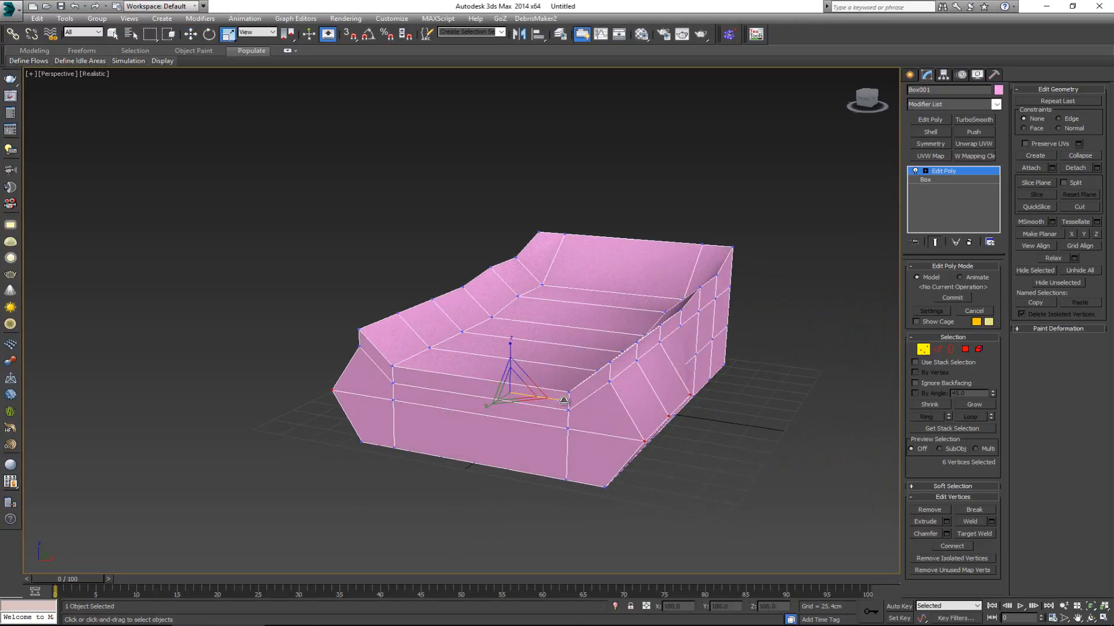
Reposition the two inner mid-height vertices on the foot end of the box
click(568, 428)
ctrl+click(393, 399)
key(w)
alt+middle_drag(496, 408, 475, 425)
mouse_move(496, 404)
mouse_down()
mouse_move(475, 414)
mouse_move(490, 389)
mouse_up()
click(407, 370)
ctrl+click(556, 428)
Raise the two inner vertices of the crosswise row next to the backrest edge to about Z 127.7 cm
alt+middle_drag(491, 388, 333, 455)
click(372, 357)
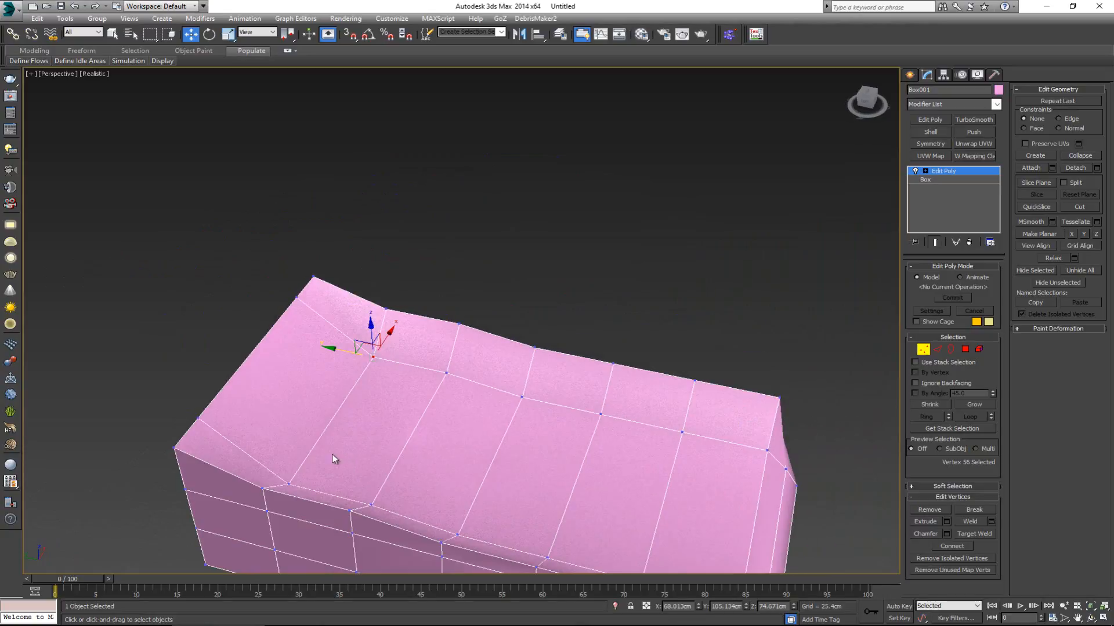
ctrl+click(288, 483)
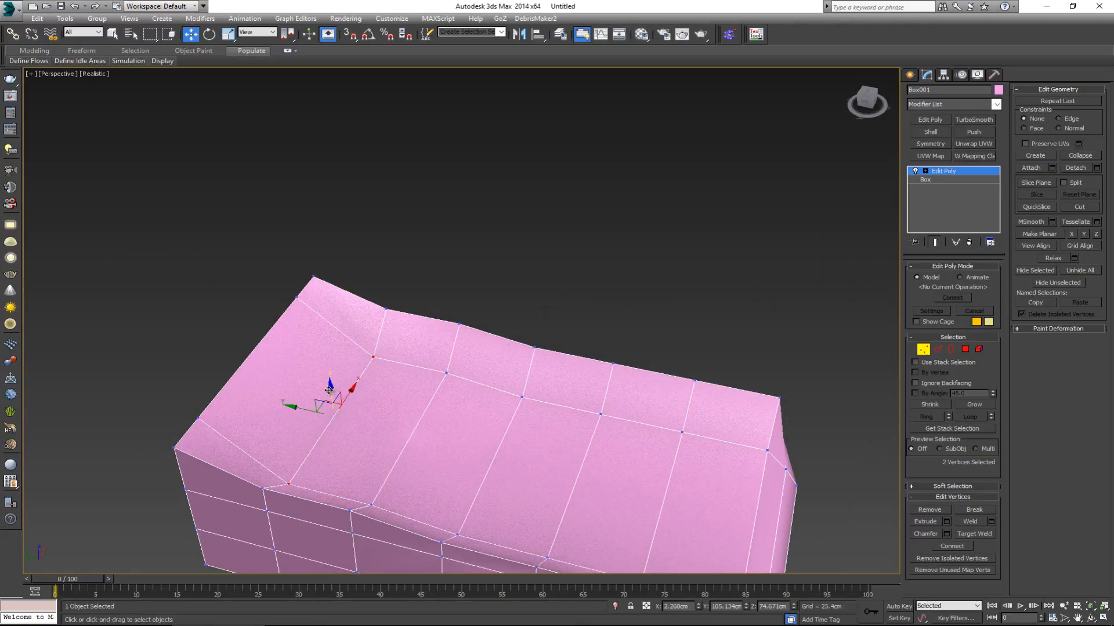
drag(332, 390, 333, 337)
Select three mid-height vertices on each long side near the middle of the box and scale them outward across the width
alt+middle_drag(332, 336, 493, 366)
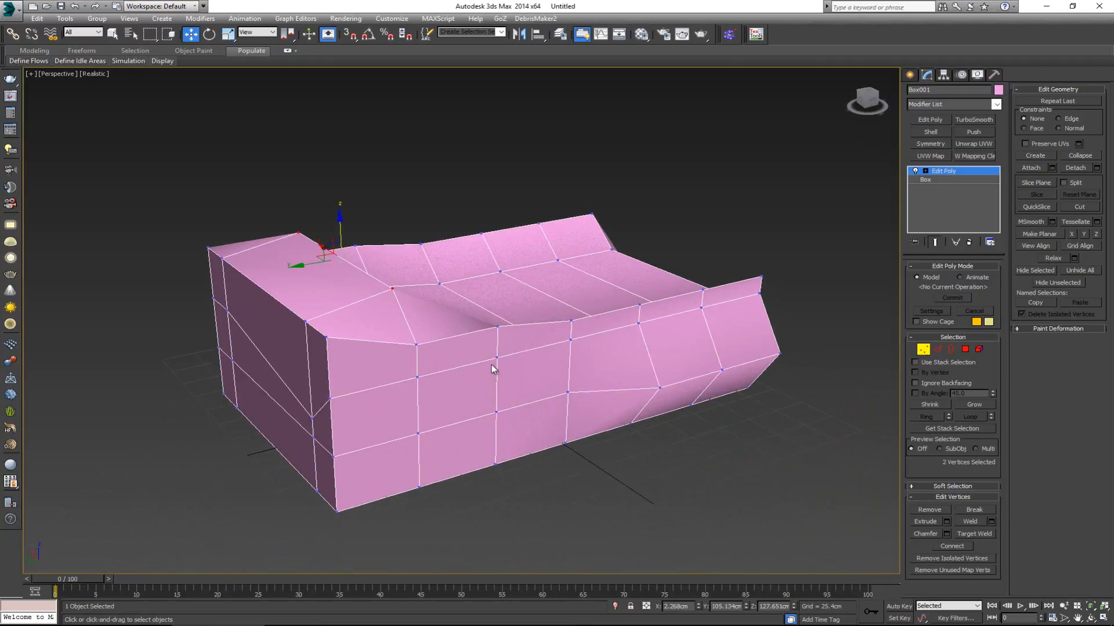
click(495, 356)
ctrl+click(495, 412)
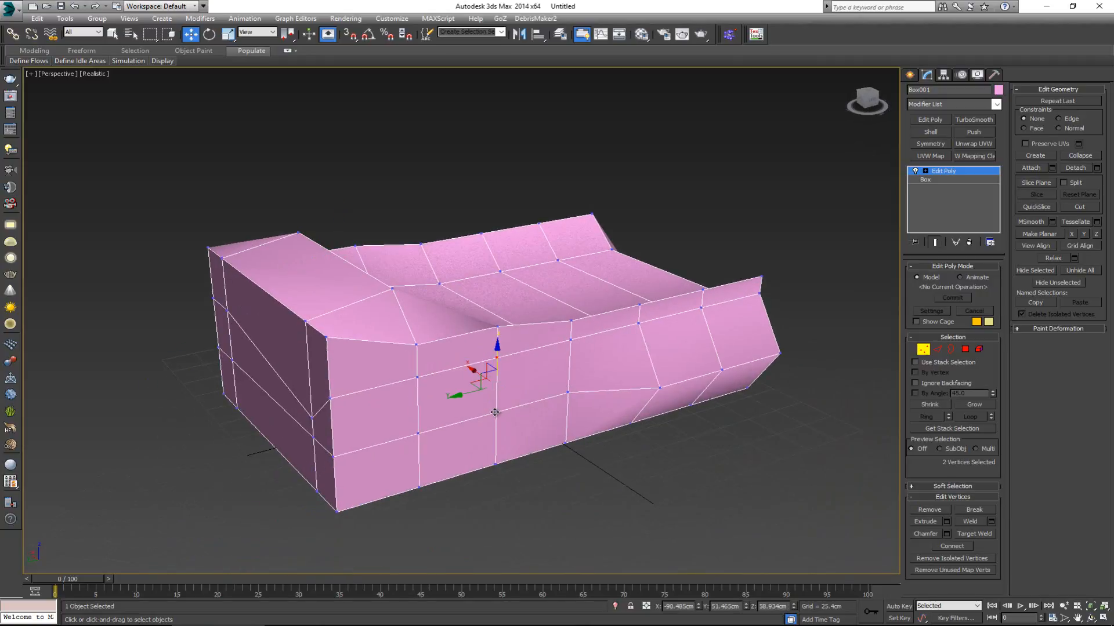
ctrl+click(568, 391)
alt+middle_drag(499, 380, 446, 416)
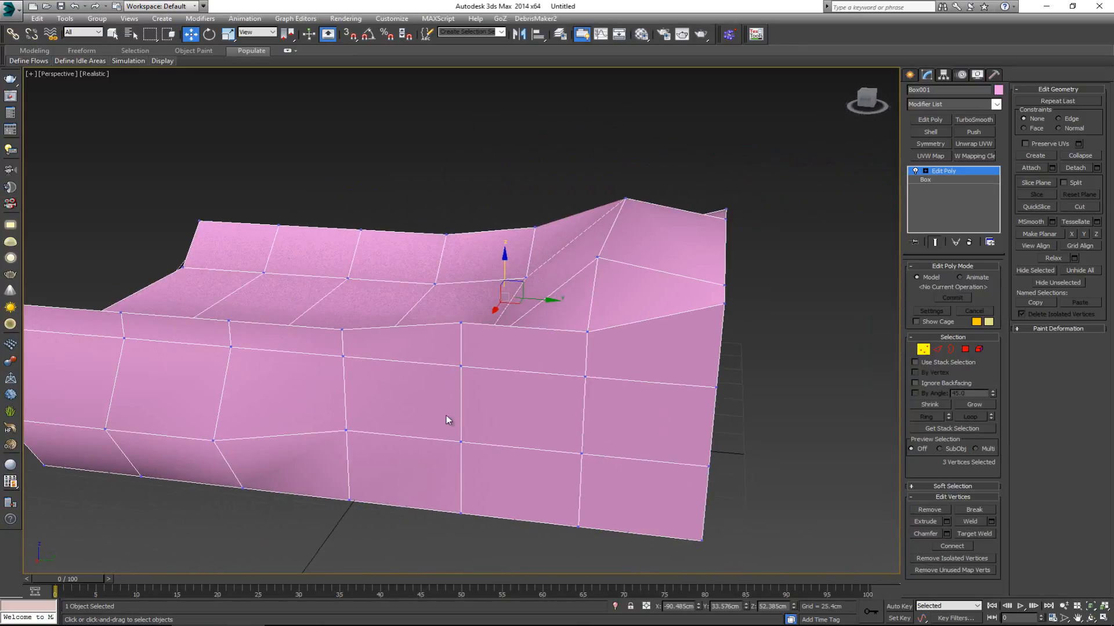
ctrl+click(347, 433)
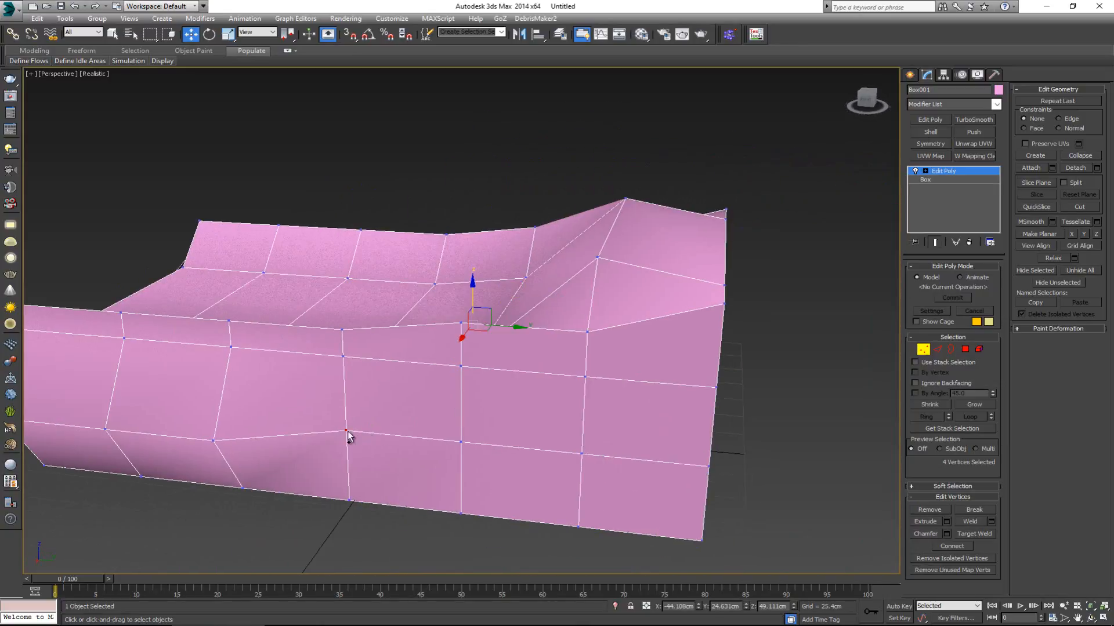
ctrl+click(461, 442)
ctrl+click(461, 366)
alt+middle_drag(461, 366, 520, 357)
key(r)
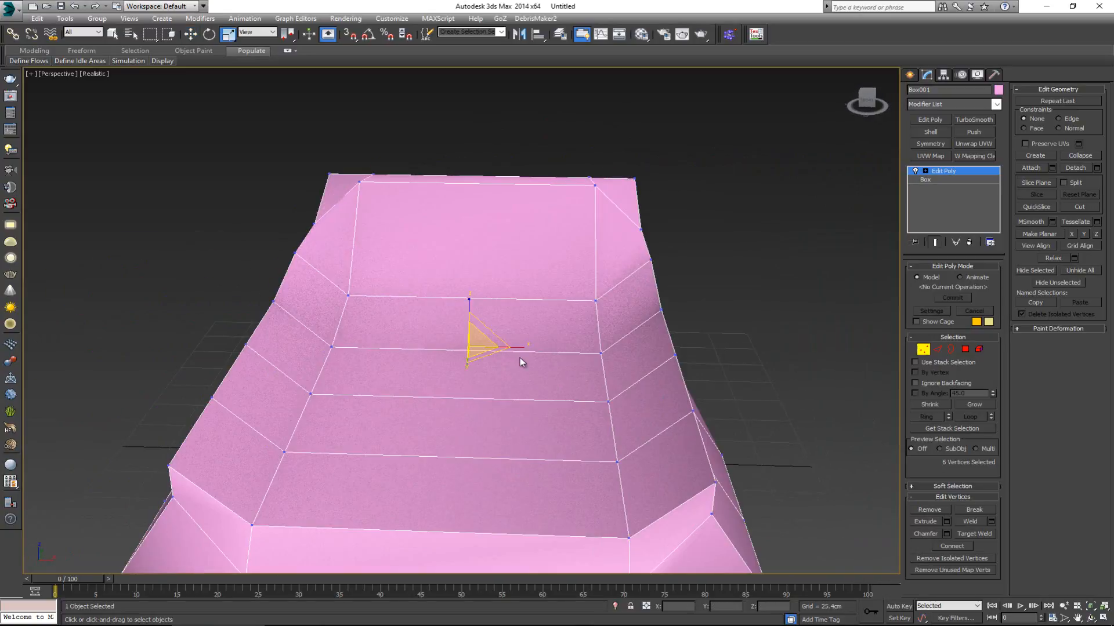
drag(506, 349, 510, 351)
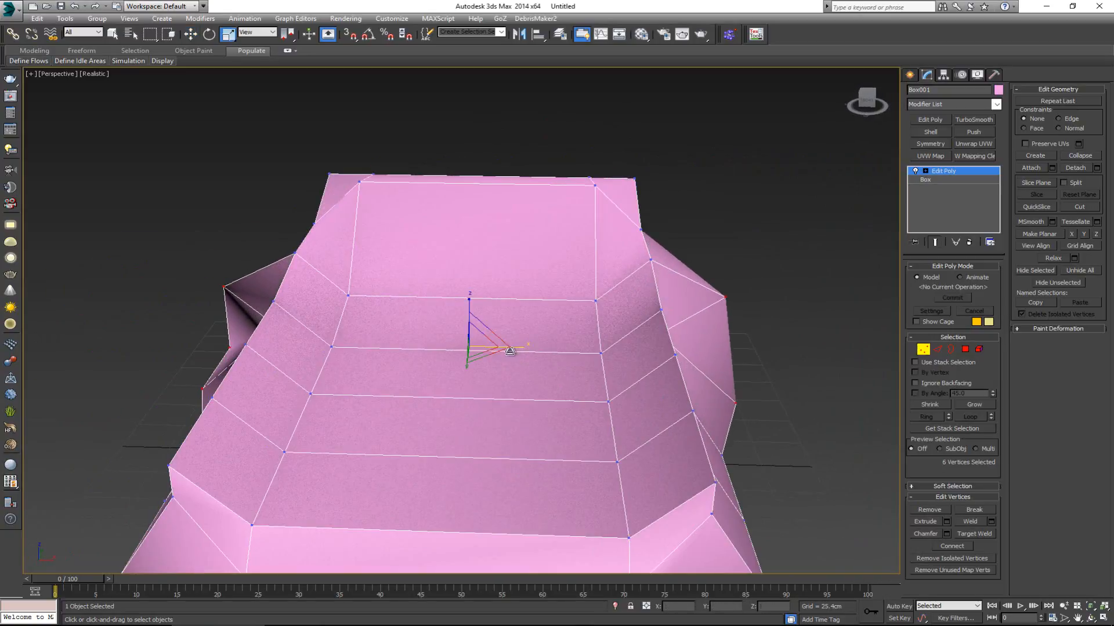
Select only the eight mid-height vertices on the backrest end face and pull them outward to about Y 183.3 cm
alt+middle_drag(510, 351, 648, 358)
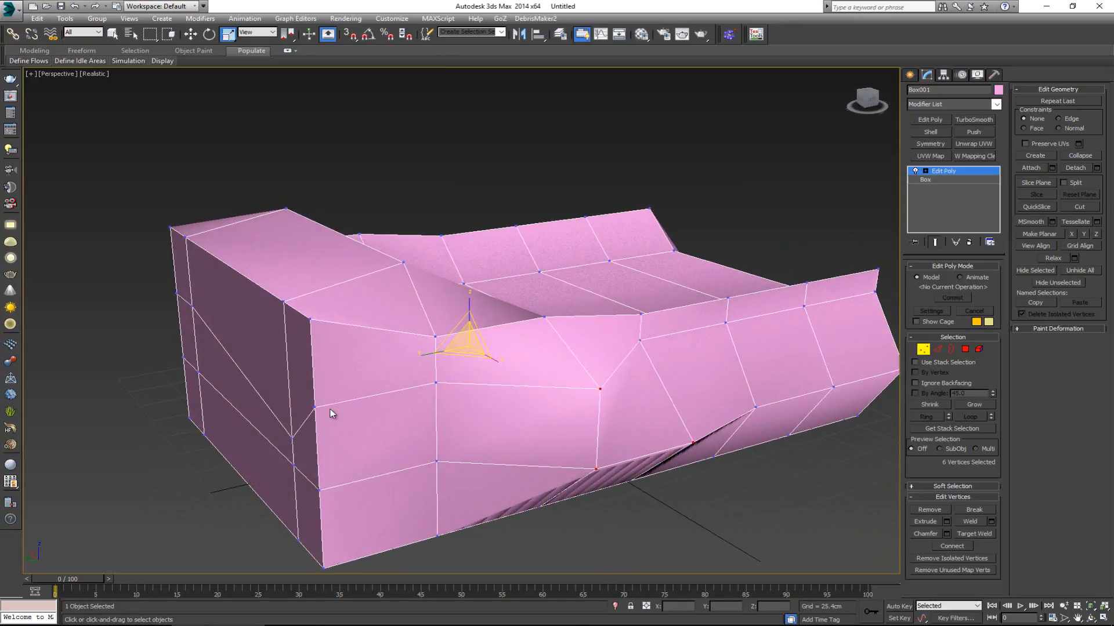
alt+middle_drag(308, 472, 437, 449)
ctrl+drag(422, 417, 424, 418)
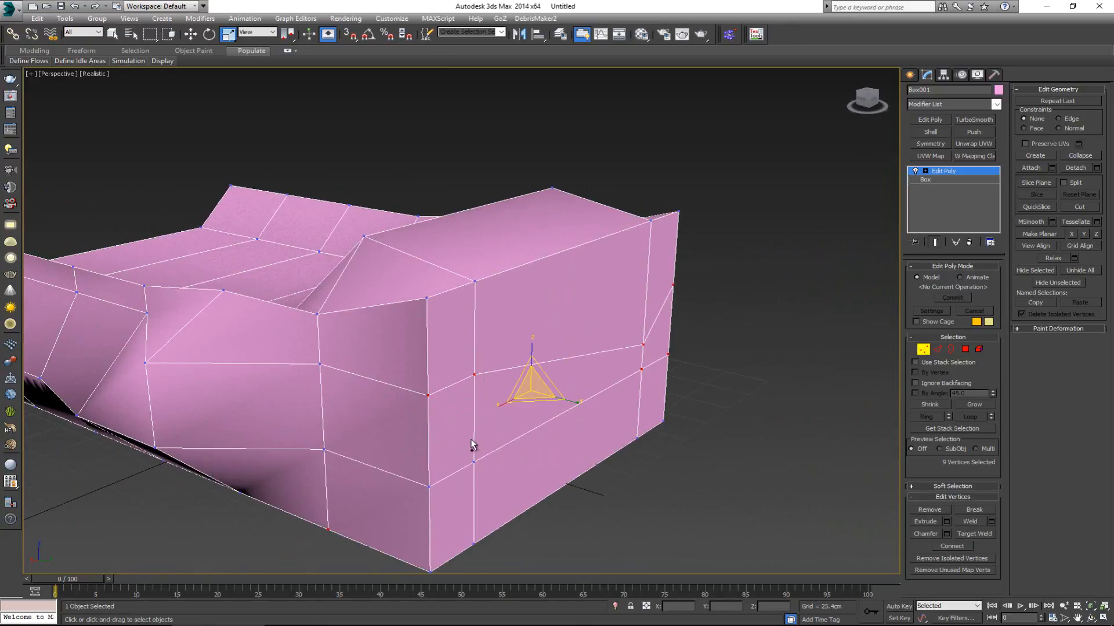
ctrl+drag(408, 502, 416, 492)
key(F3)
alt+middle_drag(440, 450, 461, 428)
scroll(460, 424, down, 4)
alt+drag(415, 465, 449, 432)
alt+click(418, 383)
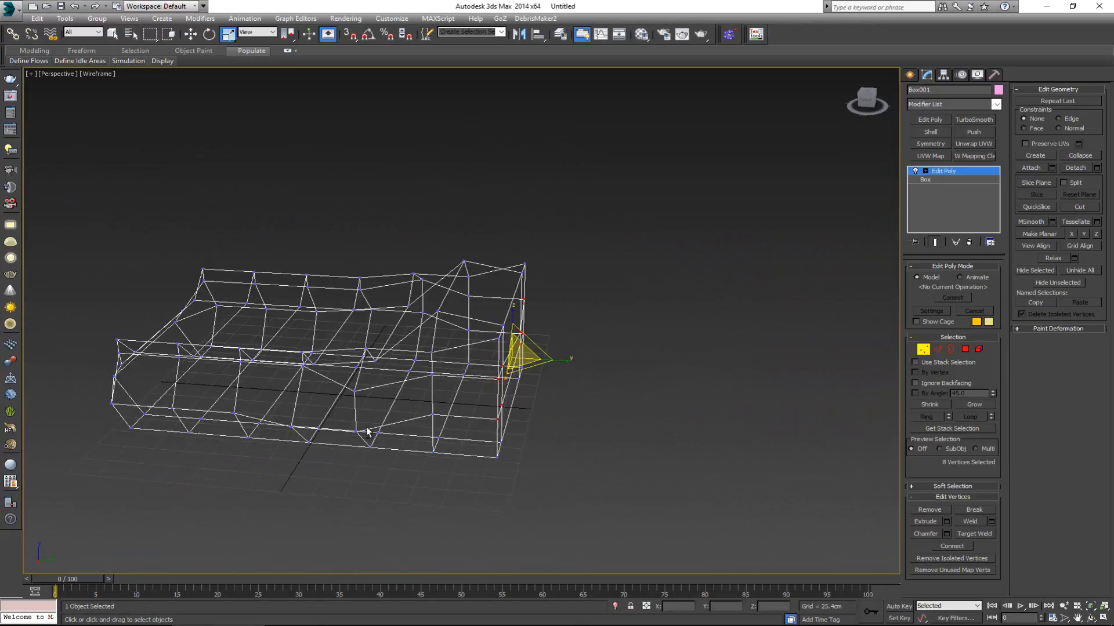
alt+middle_drag(434, 427, 367, 438)
alt+middle_drag(465, 405, 444, 399)
key(w)
drag(517, 391, 497, 402)
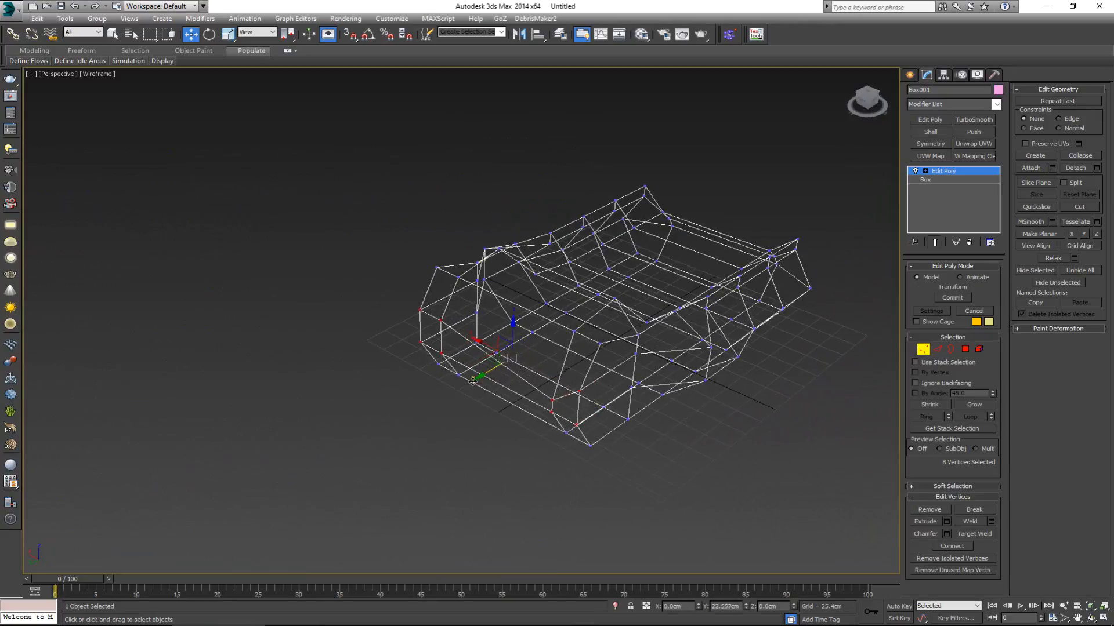
key(F3)
alt+middle_drag(497, 402, 548, 390)
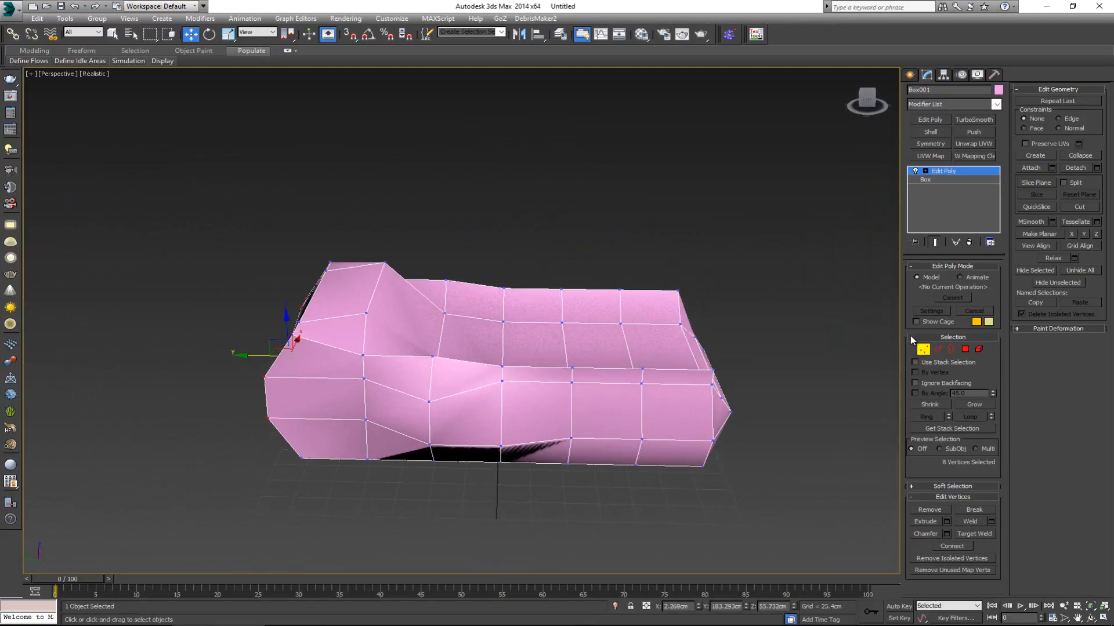
Leave vertex editing, add a TurboSmooth modifier with 3 iterations and inspect the smoothed lounge shape
click(922, 348)
click(972, 120)
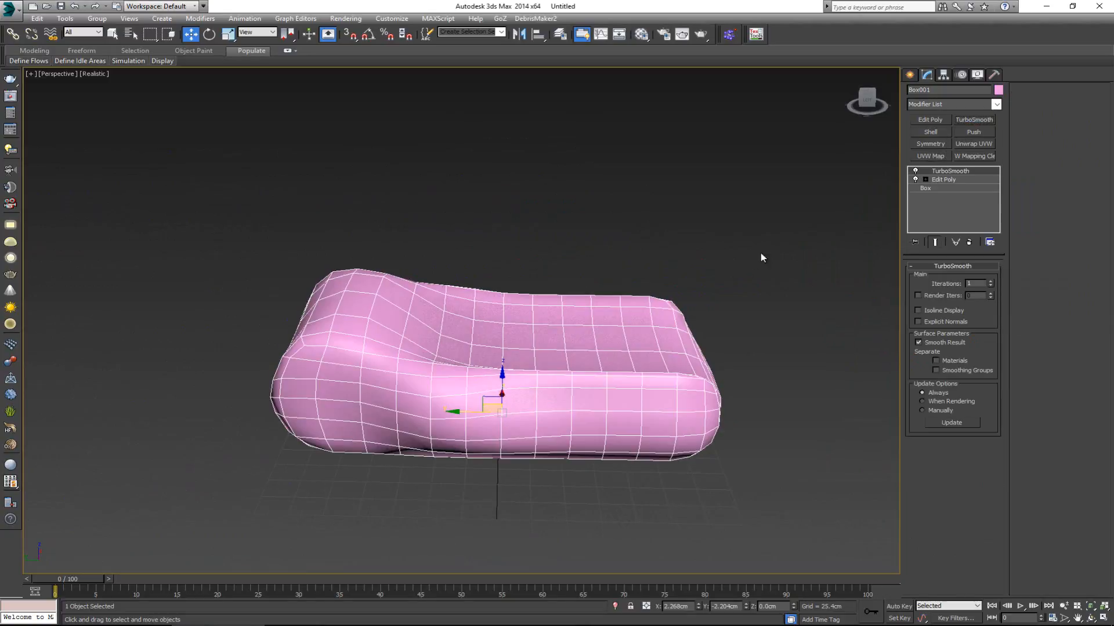
alt+middle_drag(650, 298, 629, 310)
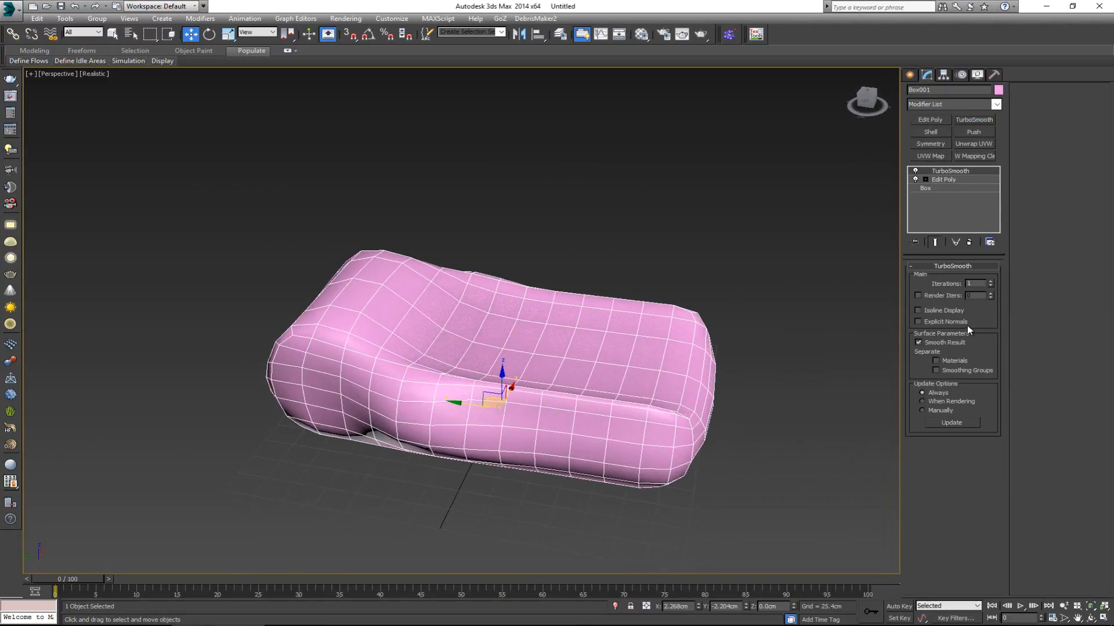
click(990, 281)
click(990, 281)
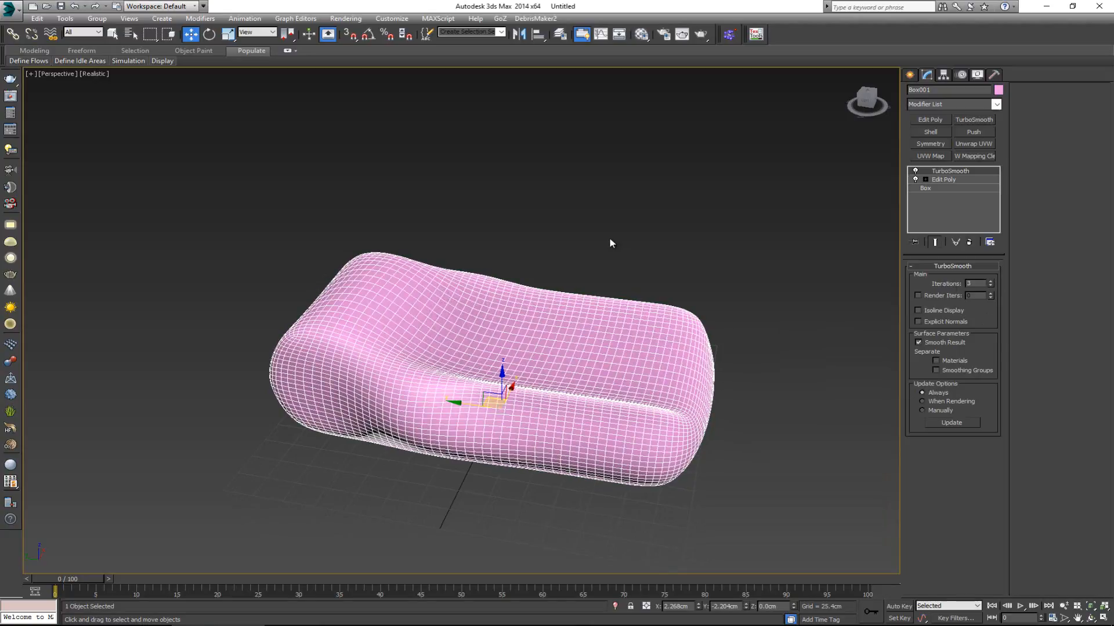
click(609, 237)
alt+middle_drag(592, 320, 557, 313)
click(230, 315)
key(z)
alt+middle_drag(231, 316, 757, 317)
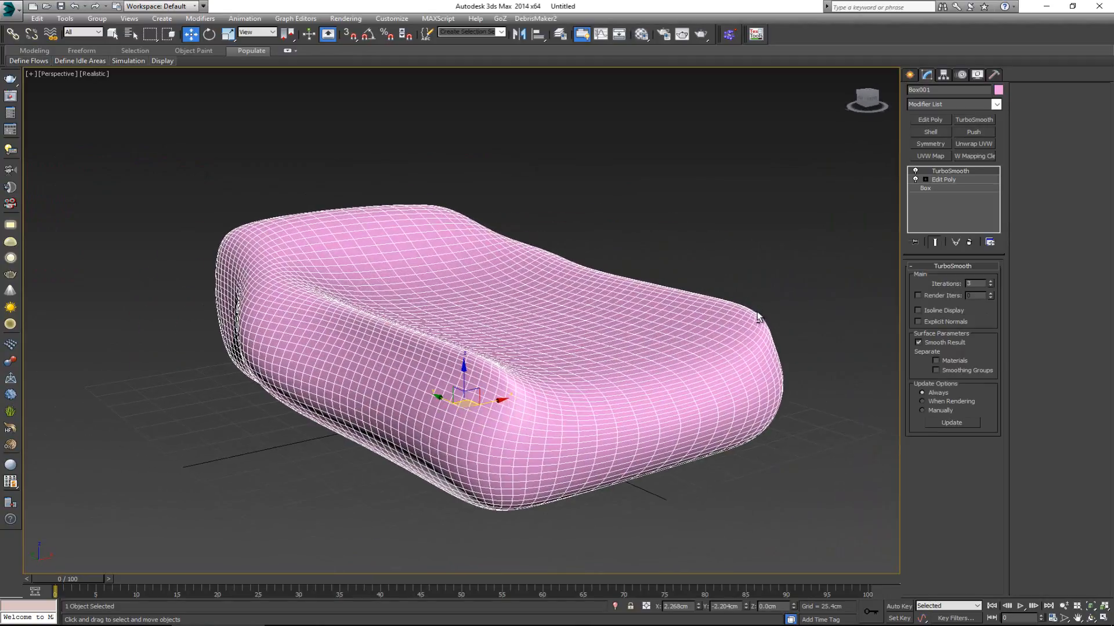
Return to vertex editing in the Edit Poly modifier beneath TurboSmooth and show the control cage
click(962, 179)
middle_drag(533, 232, 559, 280)
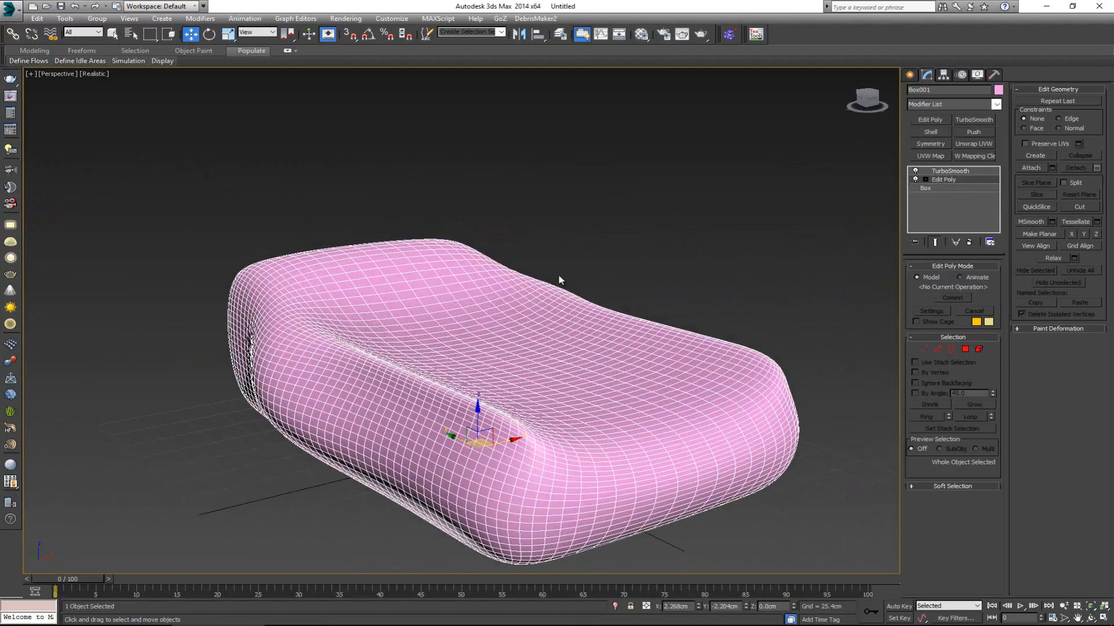
alt+middle_drag(440, 375, 605, 378)
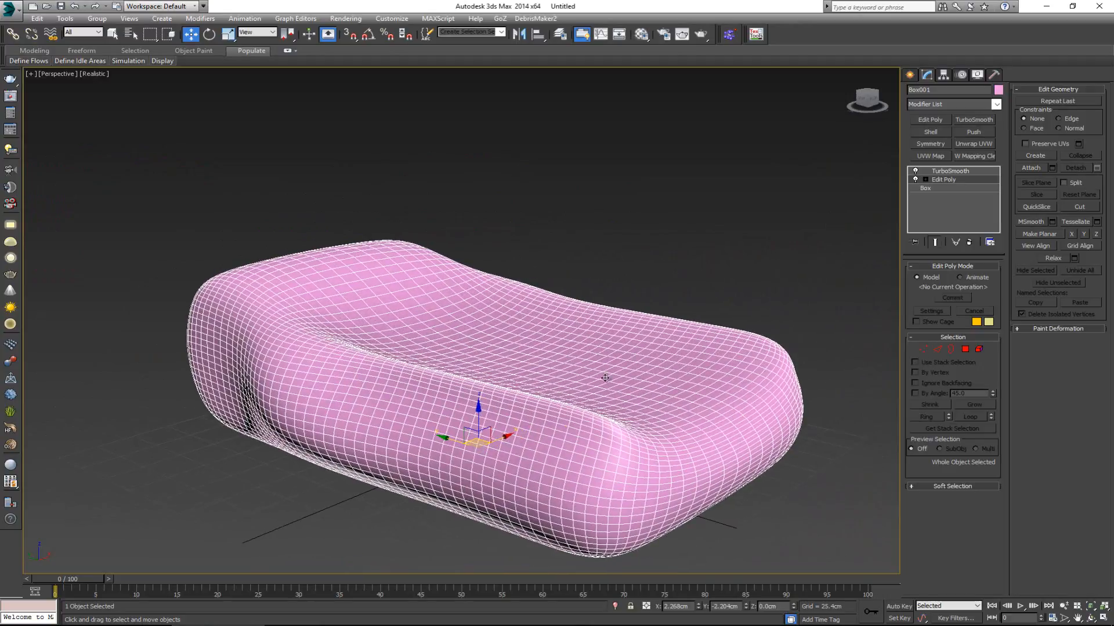
key(1)
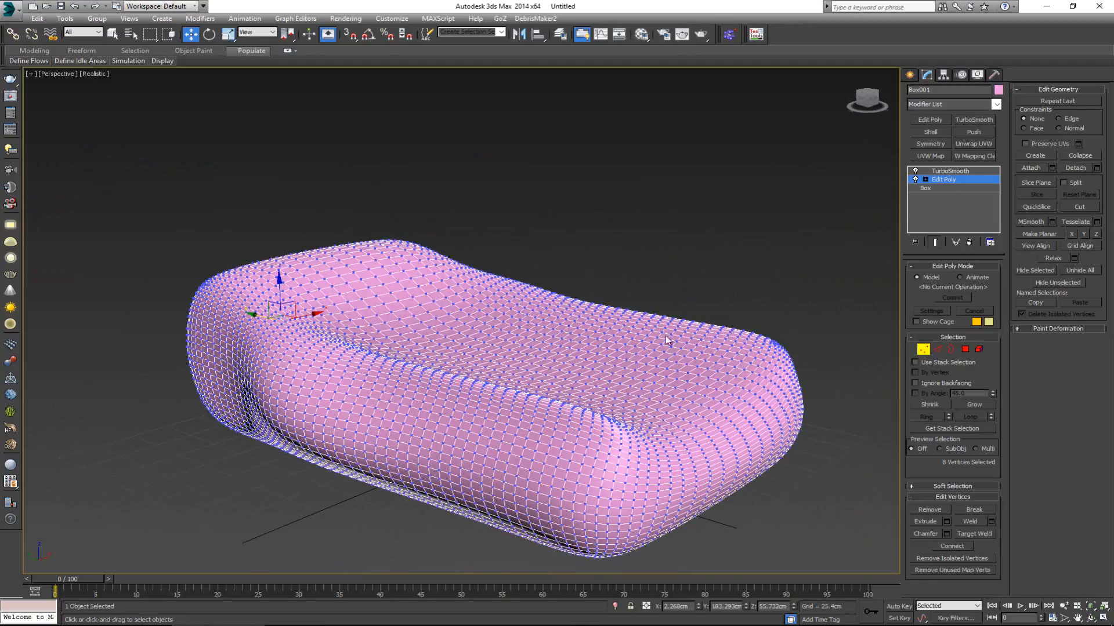
click(916, 322)
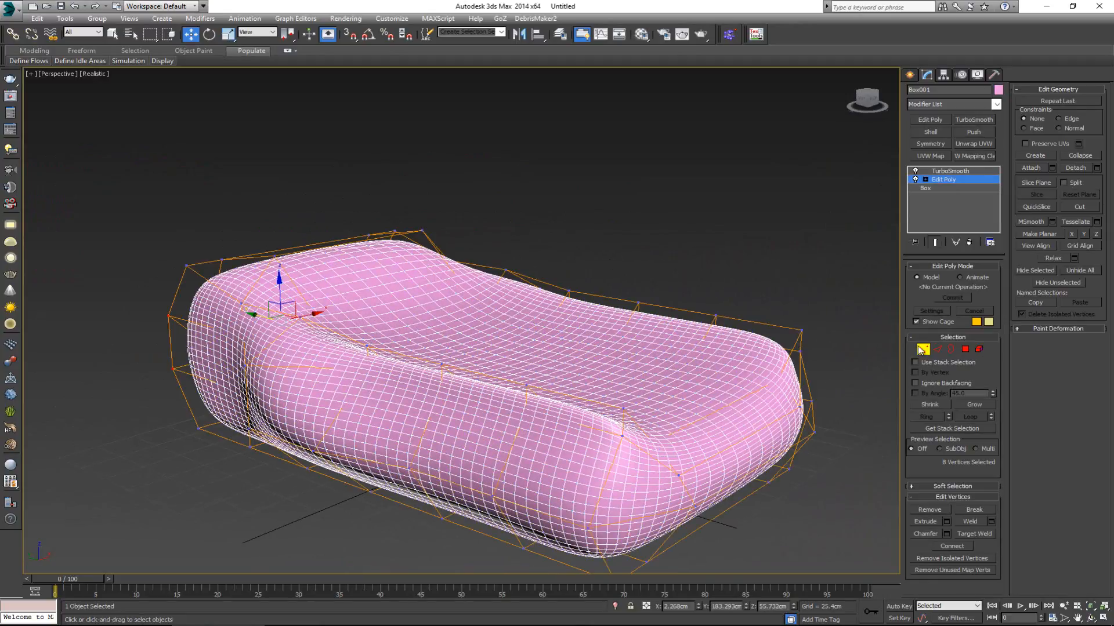
Select the two raised inner vertices near the backrest end and move them up and backward into a high backrest
alt+middle_drag(498, 343, 444, 320)
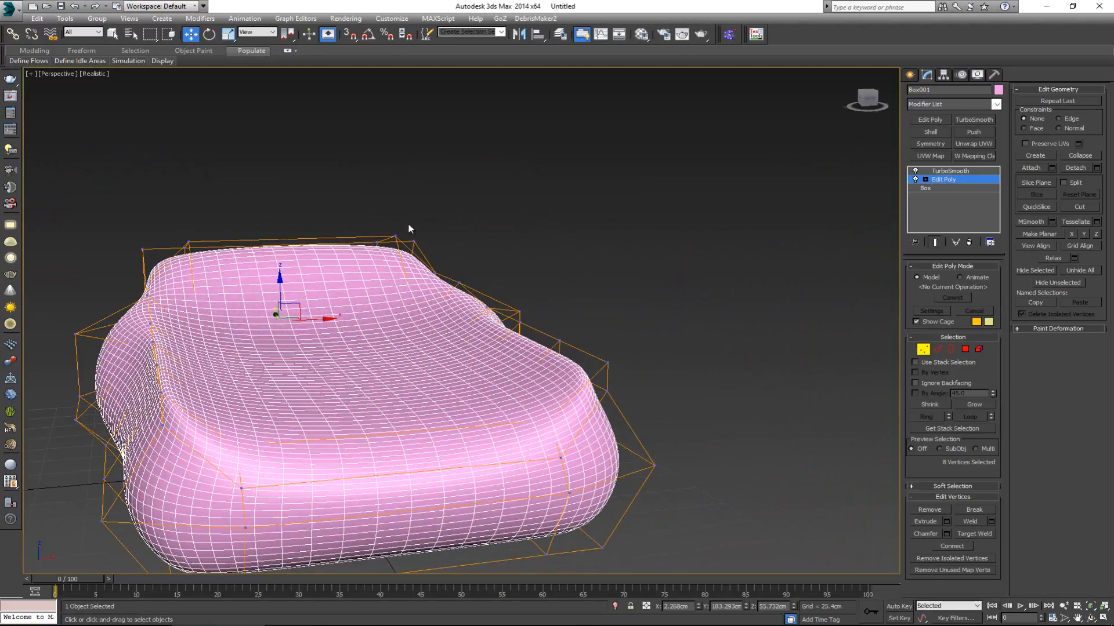
click(395, 236)
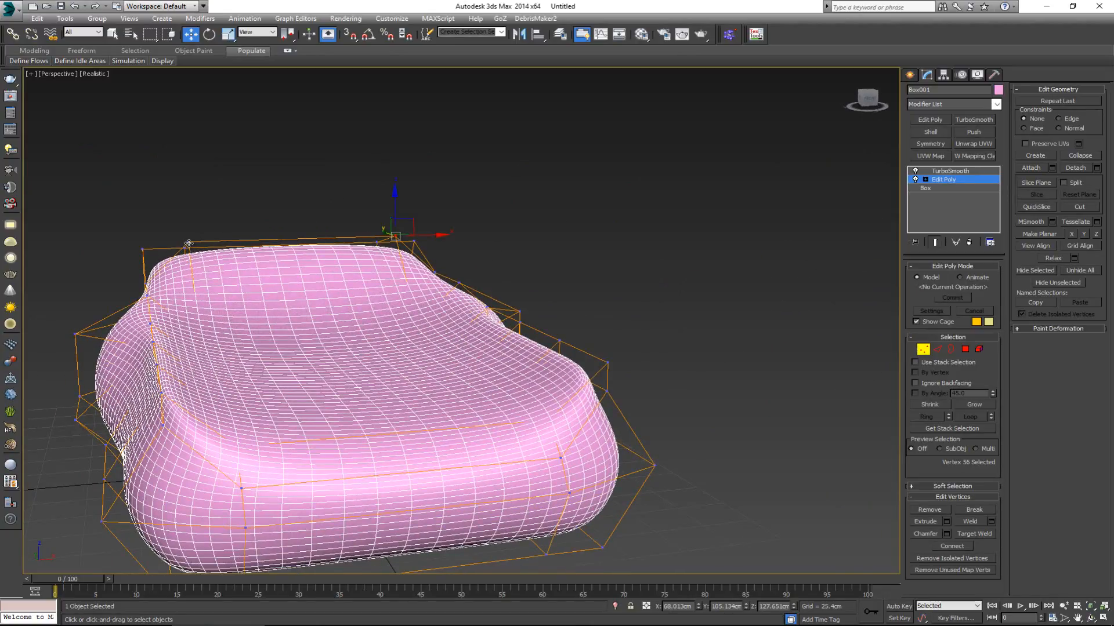
ctrl+click(188, 243)
alt+middle_drag(190, 244, 293, 260)
mouse_move(285, 227)
mouse_down()
mouse_move(308, 209)
mouse_move(291, 144)
mouse_move(148, 93)
mouse_move(167, 100)
mouse_up()
Select the four vertices along the backrest end's top edge and move them about 89 cm backward and 31 cm up
alt+middle_drag(152, 234, 162, 228)
drag(161, 234, 253, 269)
mouse_move(227, 266)
alt+middle_down()
mouse_move(242, 277)
mouse_move(213, 270)
alt+middle_up()
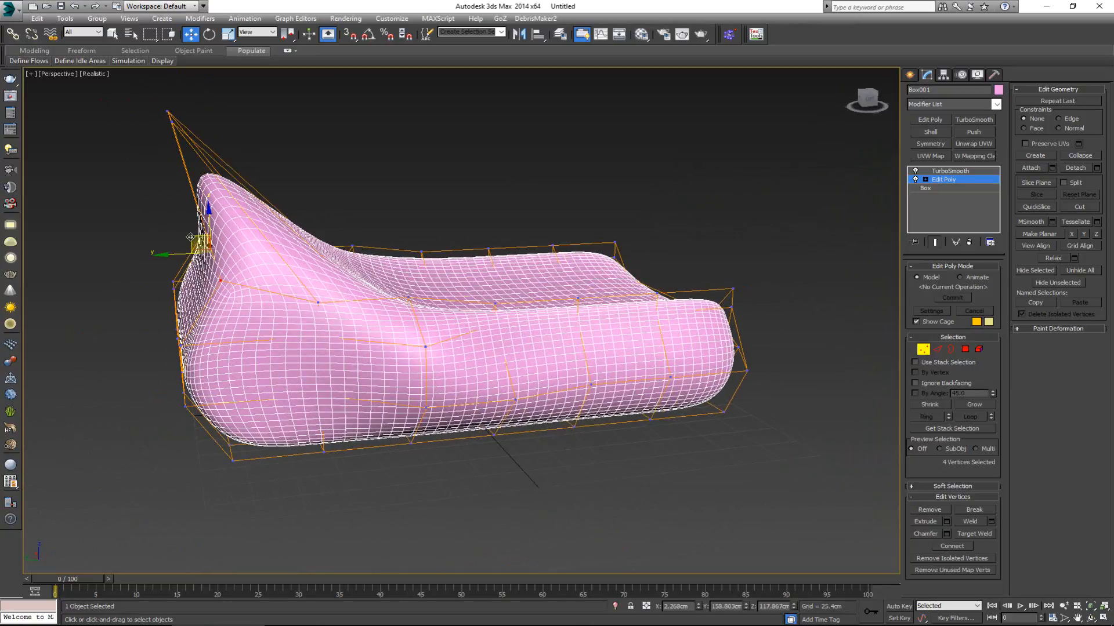
drag(190, 237, 39, 213)
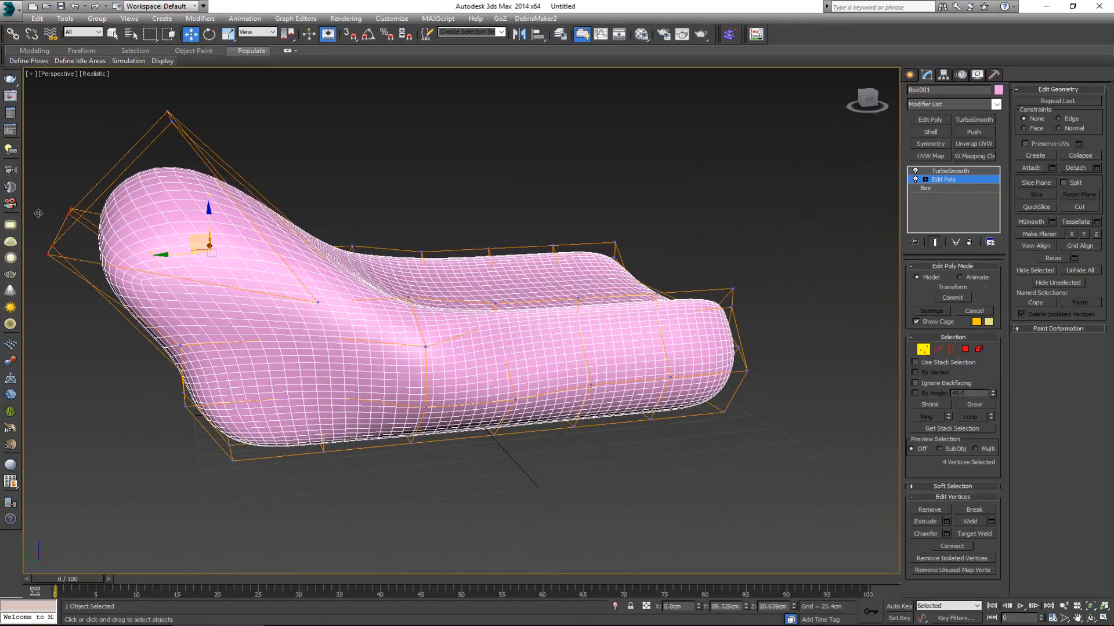
Add the matching vertices on the opposite lower side to the selection, scale both sides slightly, and leave vertex editing
alt+middle_drag(274, 286, 222, 350)
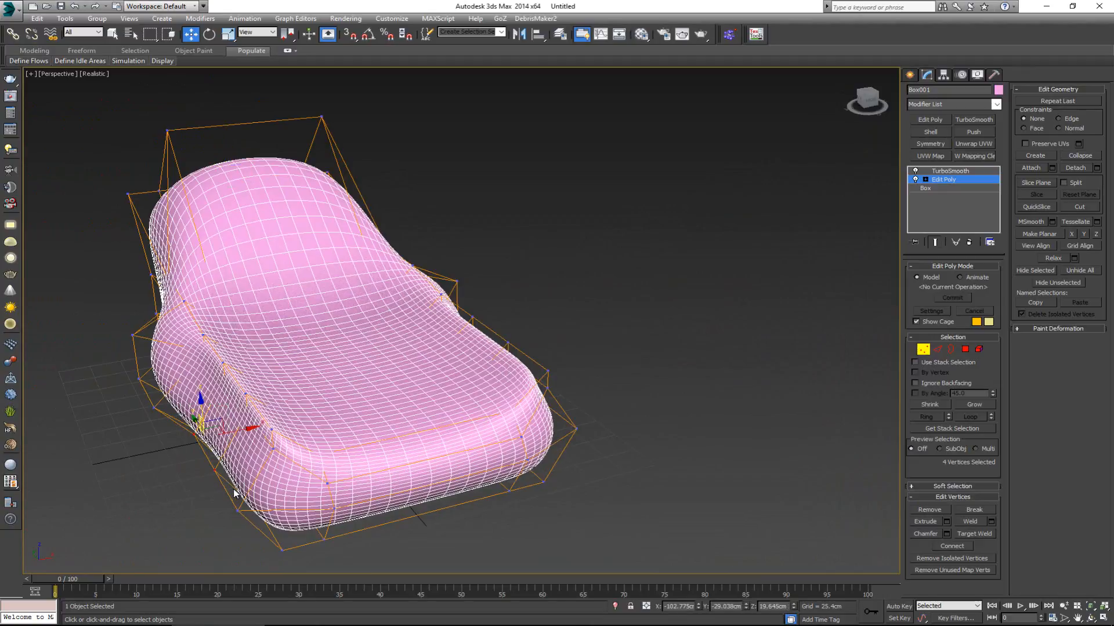
alt+middle_drag(232, 494, 428, 508)
ctrl+drag(509, 493, 468, 533)
alt+middle_drag(467, 533, 528, 546)
key(r)
mouse_move(284, 471)
mouse_down()
mouse_move(265, 473)
mouse_move(275, 468)
mouse_up()
alt+middle_drag(275, 469, 315, 420)
middle_drag(314, 420, 498, 417)
click(925, 348)
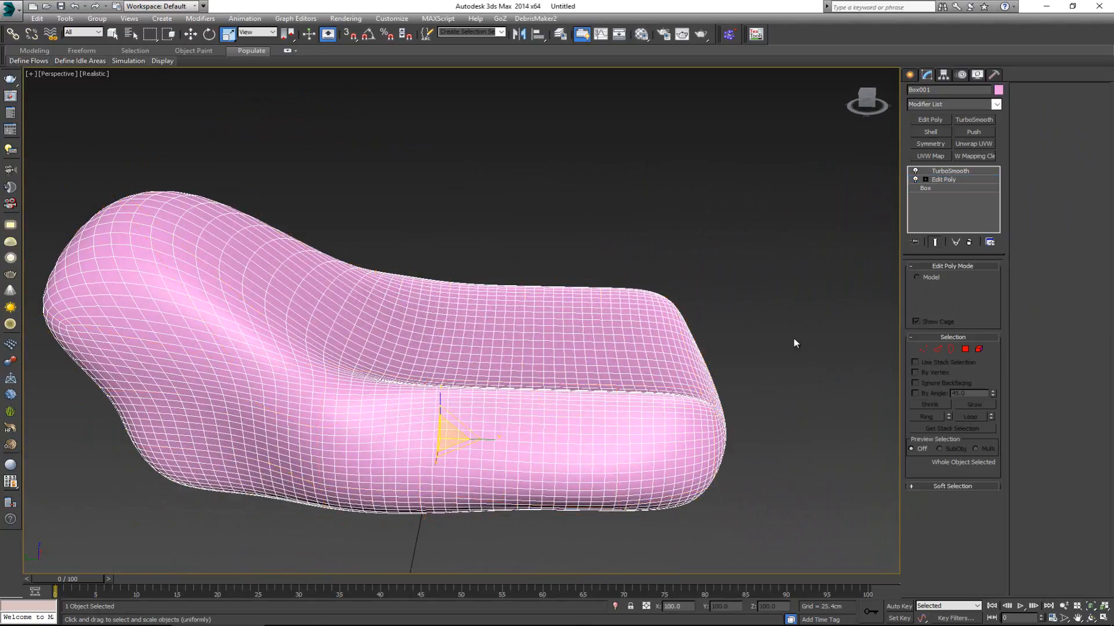
Deselect the chair and compare its smoothed shape with the w2 reference image
click(795, 343)
alt+middle_drag(549, 350, 498, 410)
scroll(526, 381, down, 5)
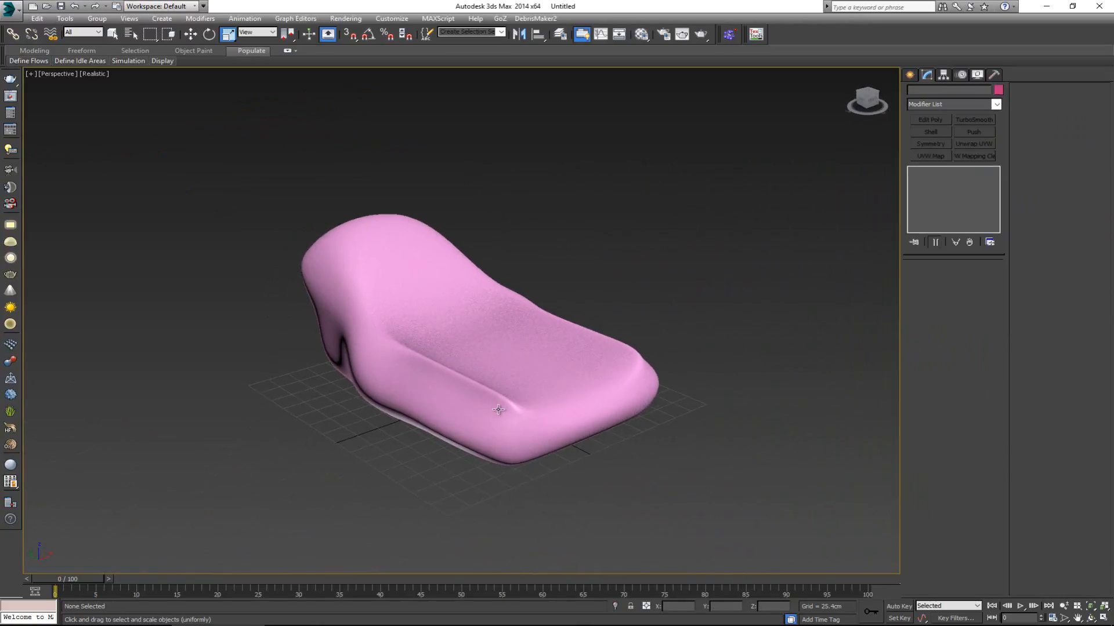
drag(148, 93, 737, 70)
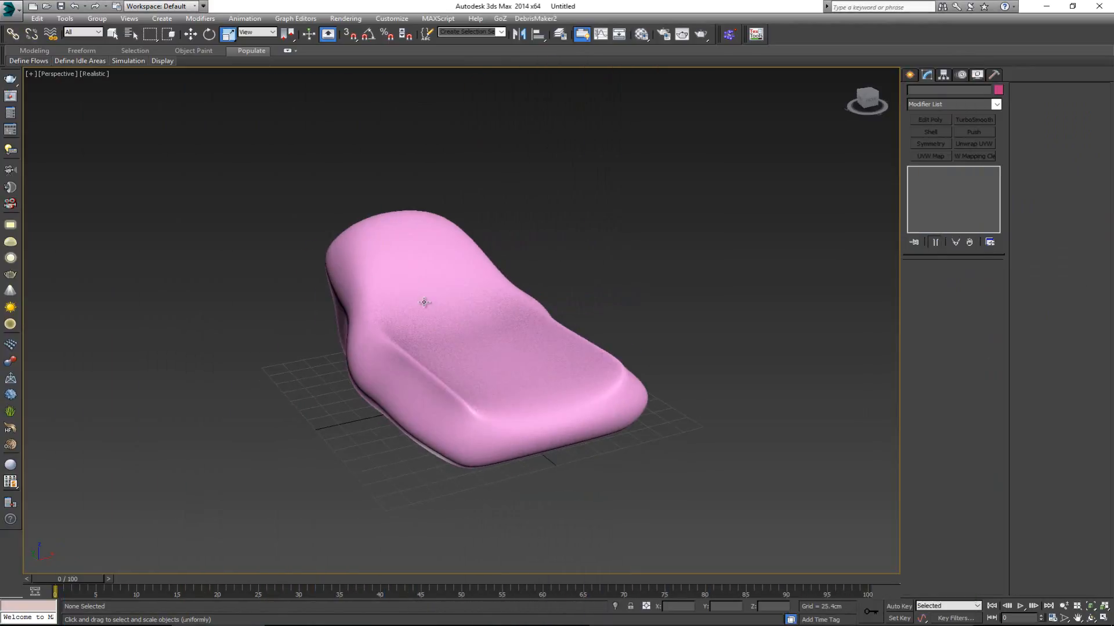
alt+middle_drag(423, 298, 438, 303)
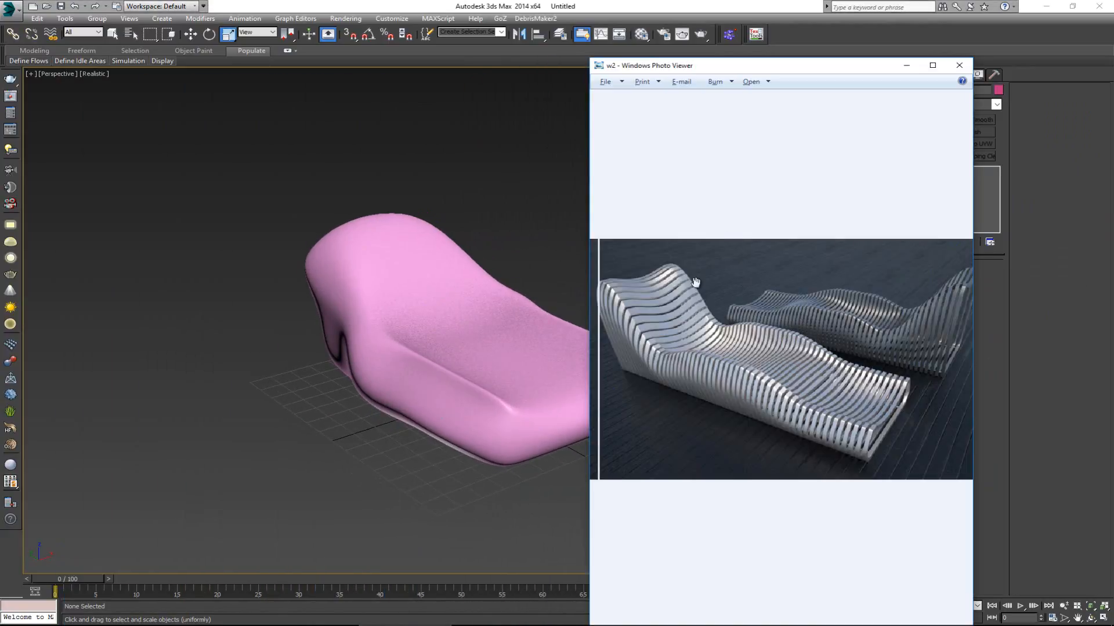
drag(780, 68, 856, 24)
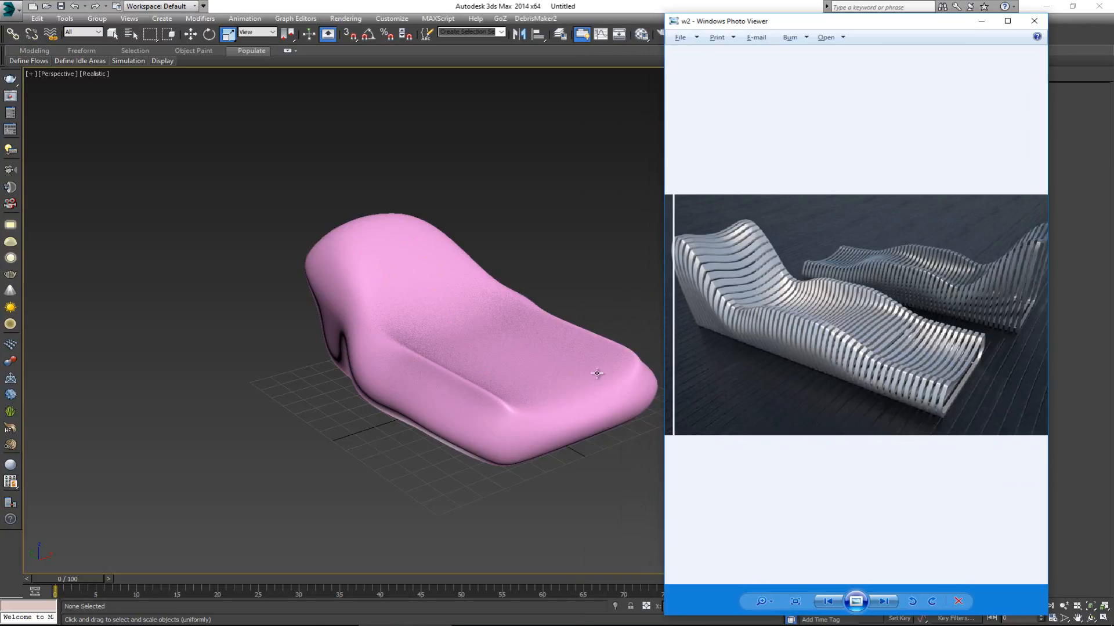
drag(855, 23, 0, 19)
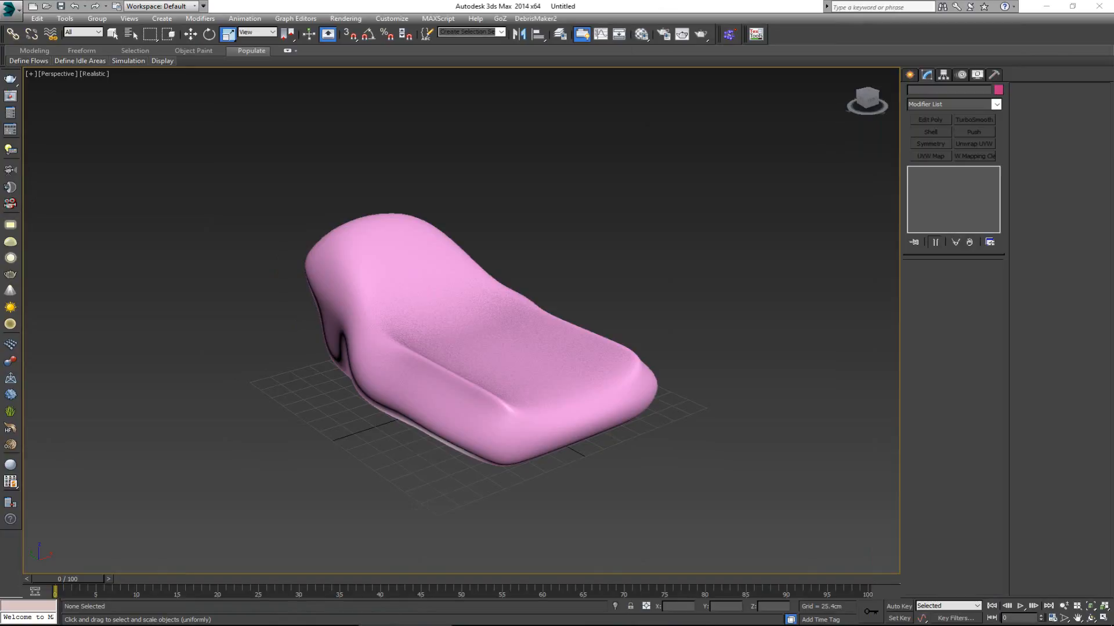
Switch the perspective view from Realistic to Shaded display and compare the deselected chair with the w2 reference image again
click(445, 325)
scroll(398, 323, up, 2)
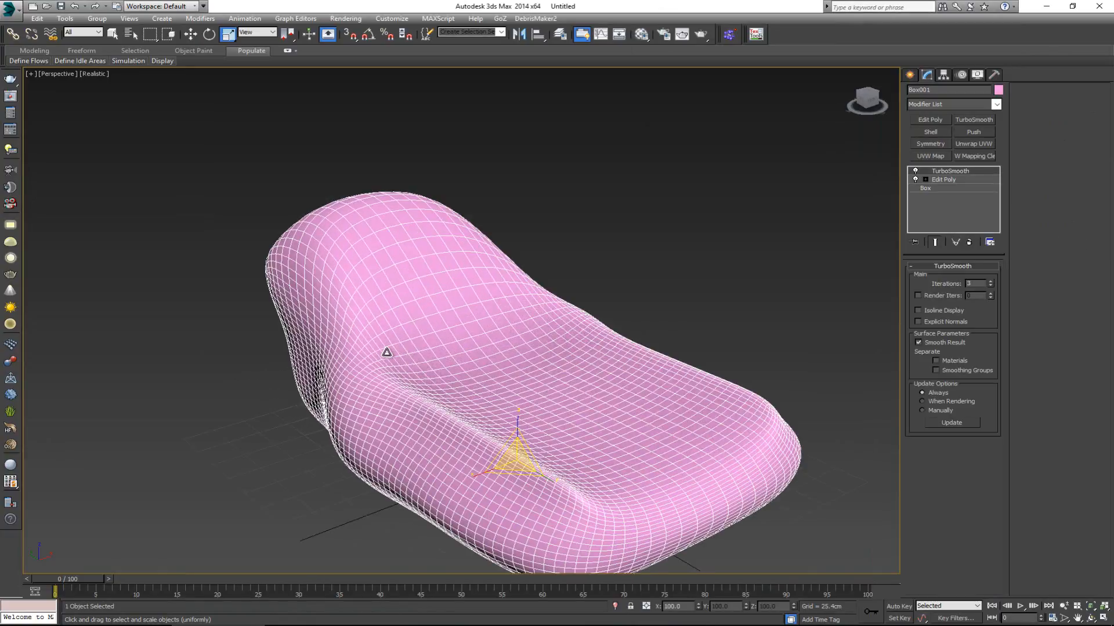
scroll(385, 353, up, 2)
click(89, 75)
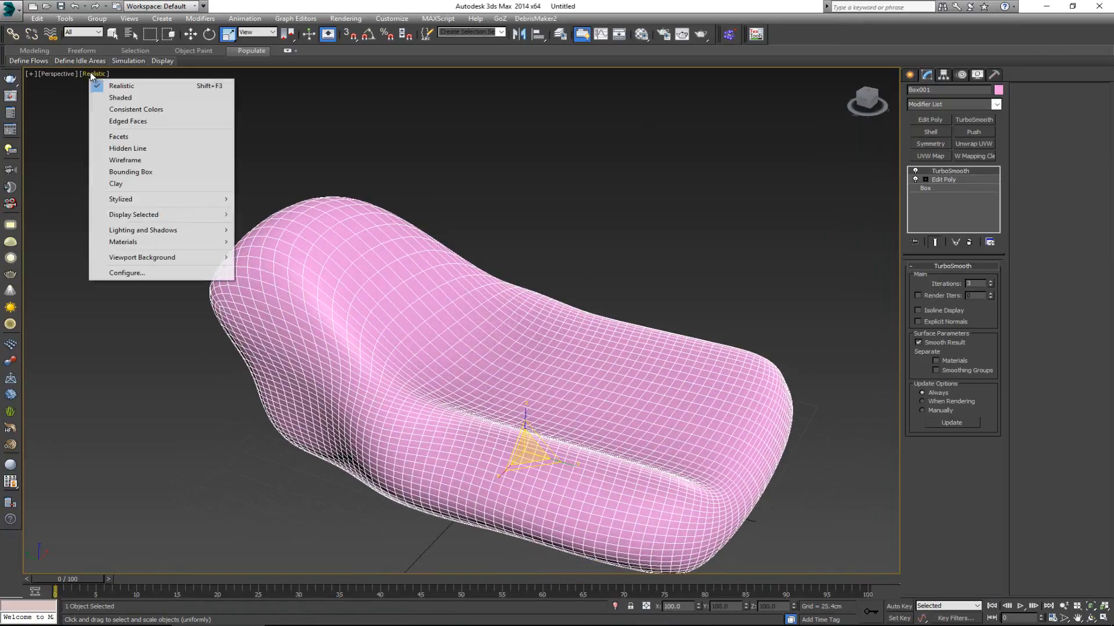
click(123, 99)
click(169, 177)
middle_drag(184, 239, 169, 210)
scroll(176, 231, down, 3)
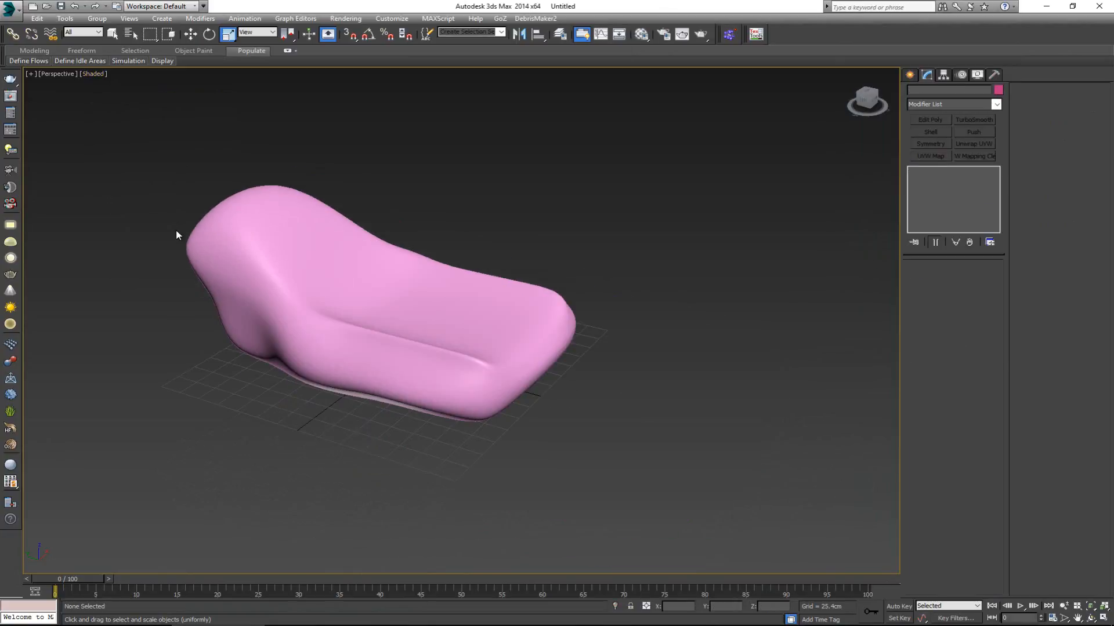
drag(0, 27, 758, 30)
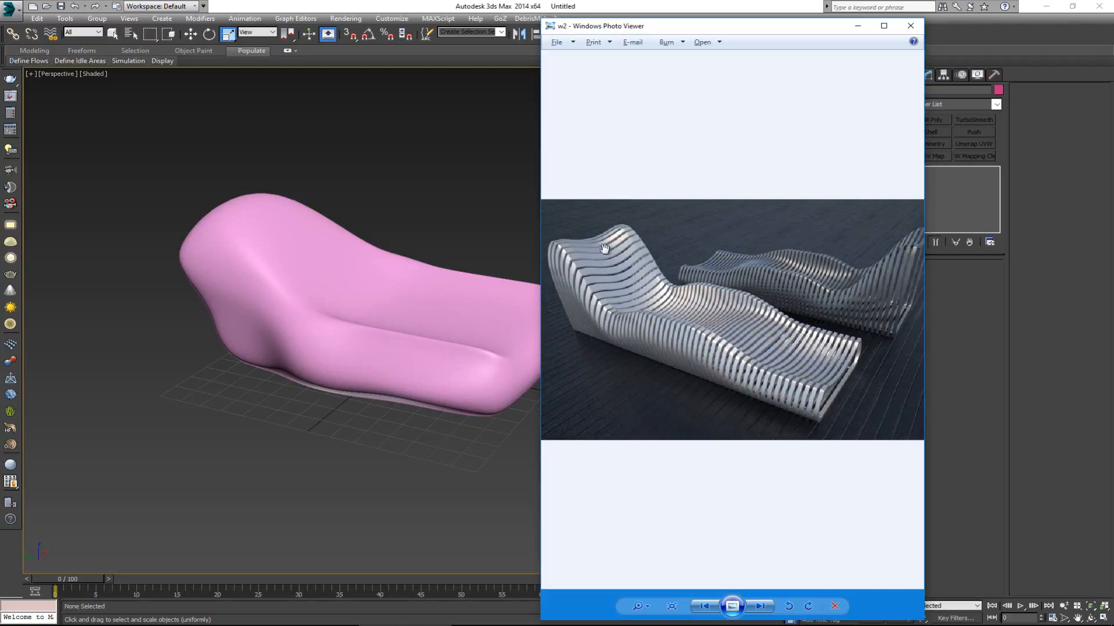
drag(766, 26, 0, 27)
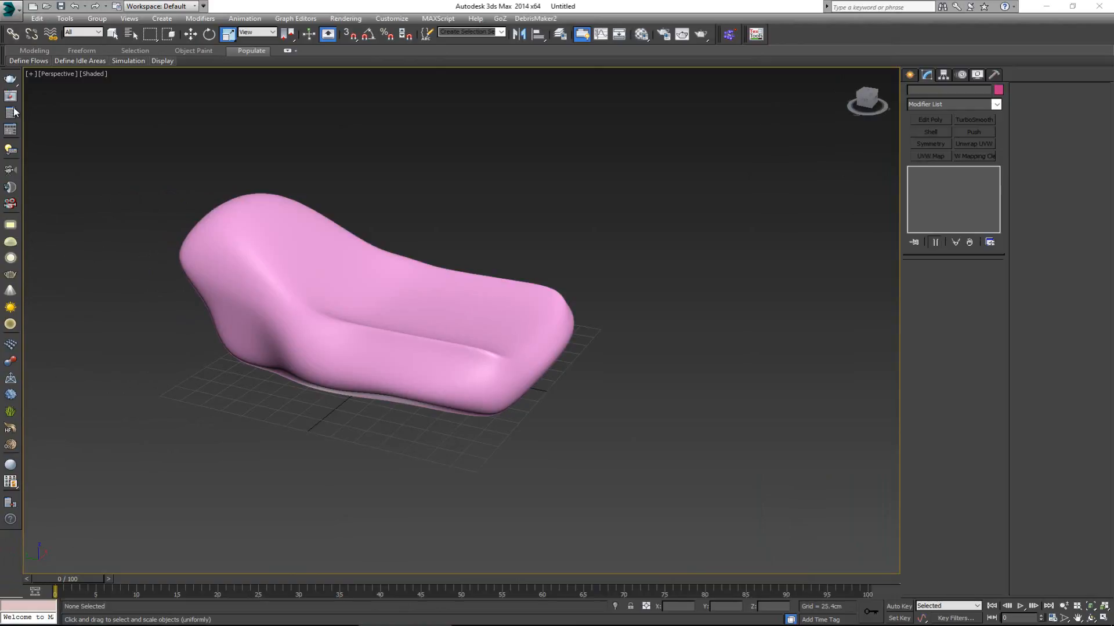
Add a second Edit Poly modifier above TurboSmooth on the chair and enter its edge level
click(346, 281)
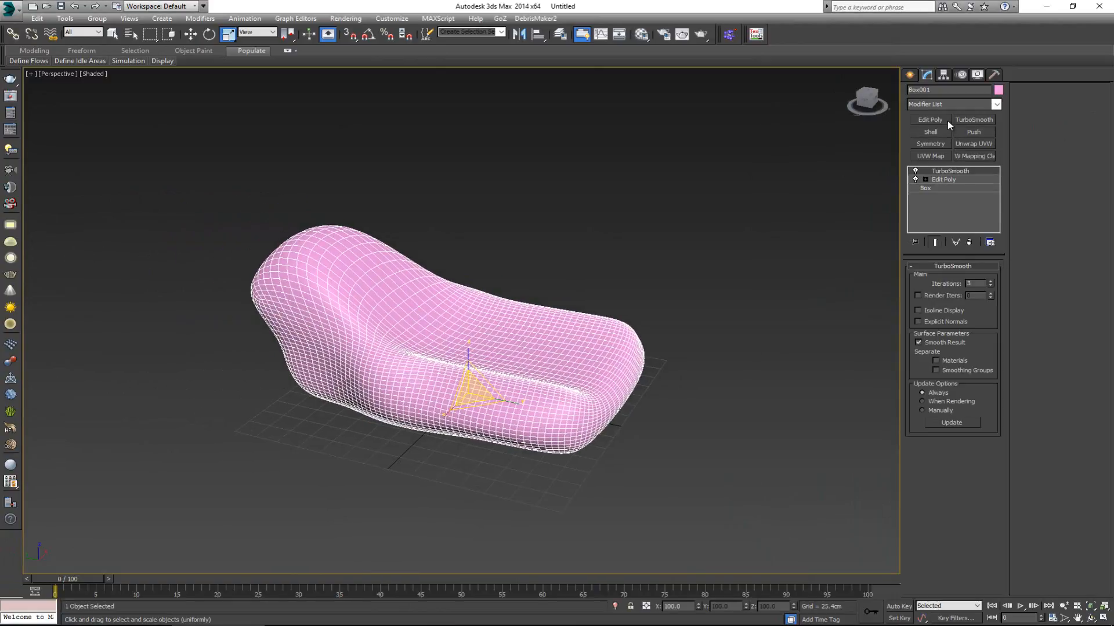
click(929, 120)
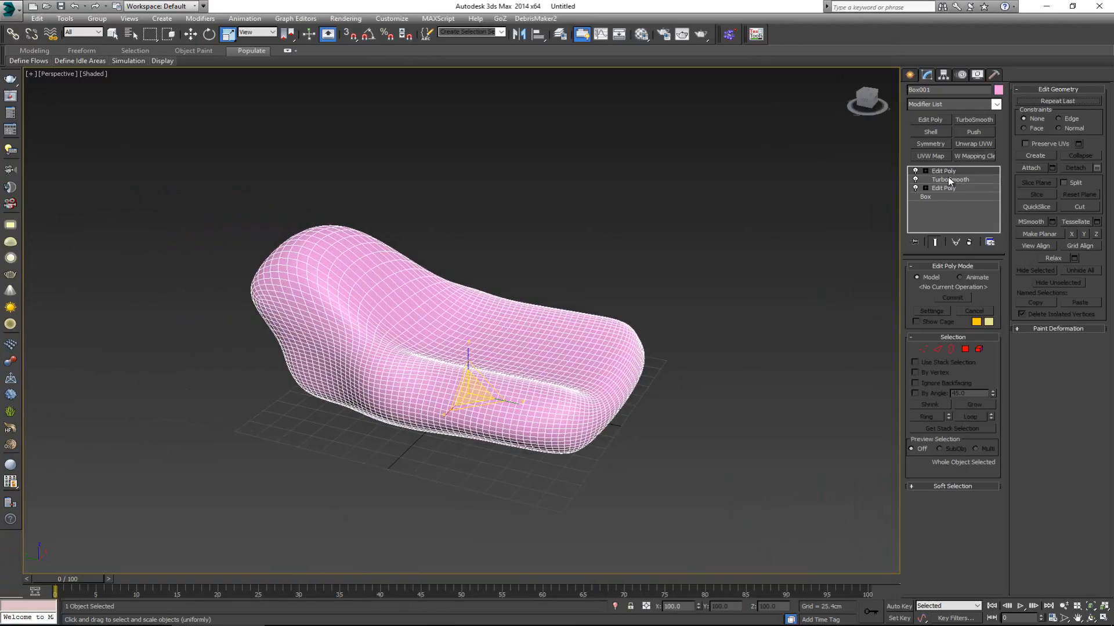
click(673, 397)
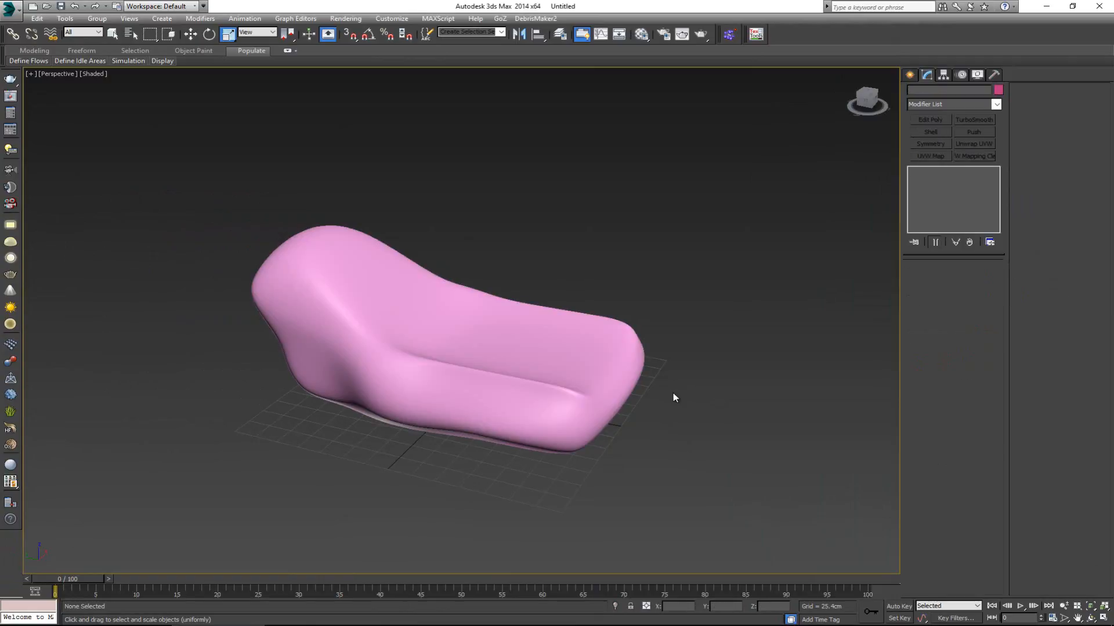
click(527, 406)
scroll(527, 416, up, 5)
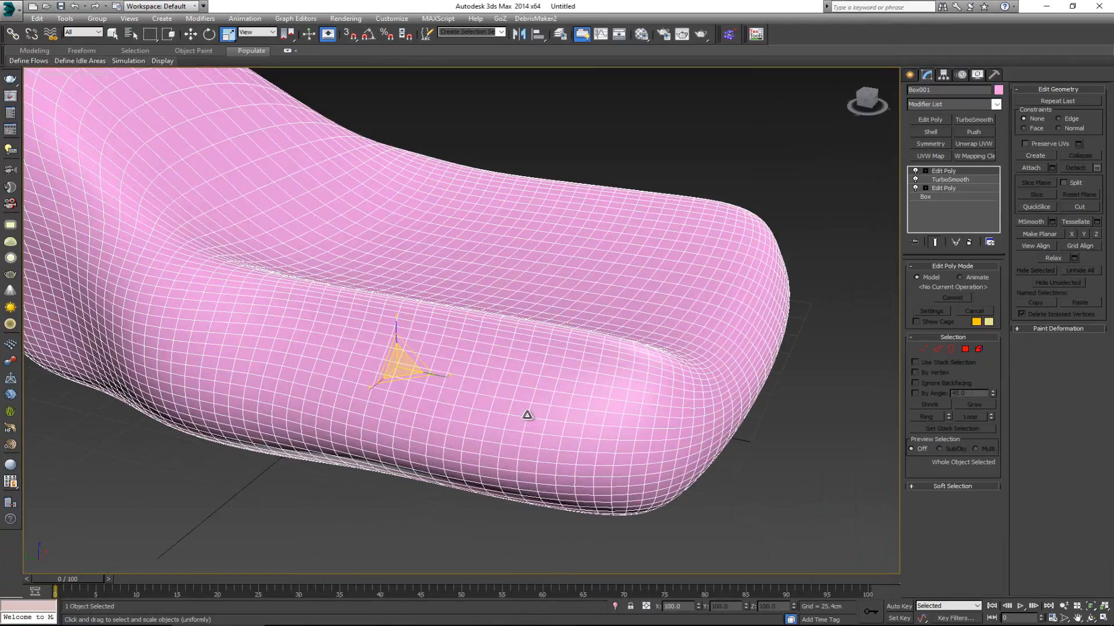
scroll(525, 415, down, 3)
alt+middle_drag(484, 374, 502, 400)
key(2)
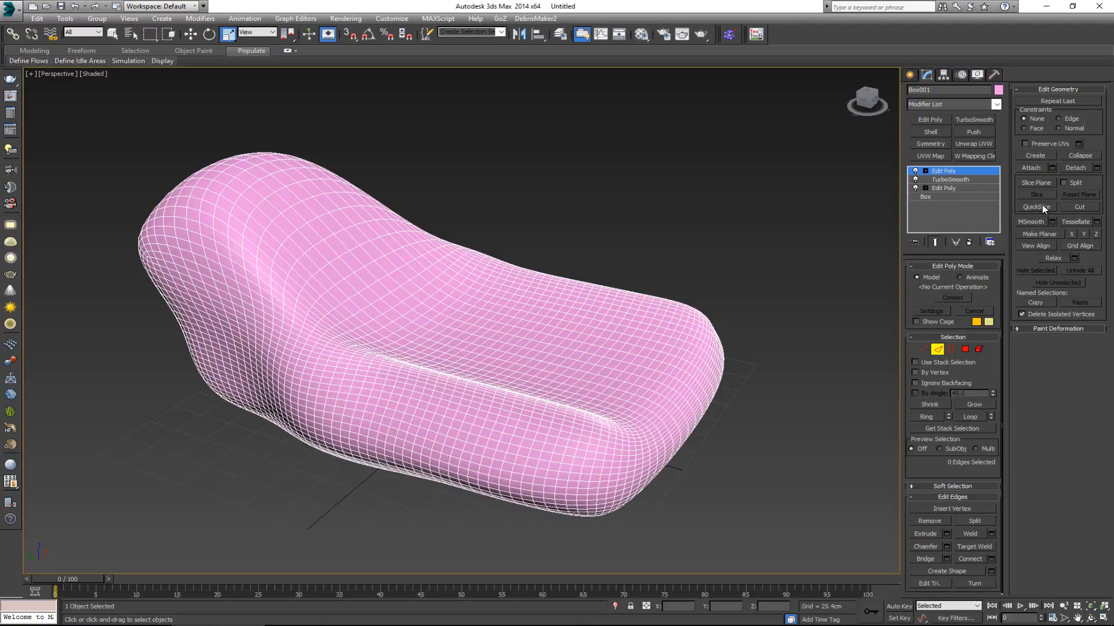
Activate Slice Plane, enable angle snapping and rotate the plane 90 degrees so it stands upright across the chair
click(1037, 183)
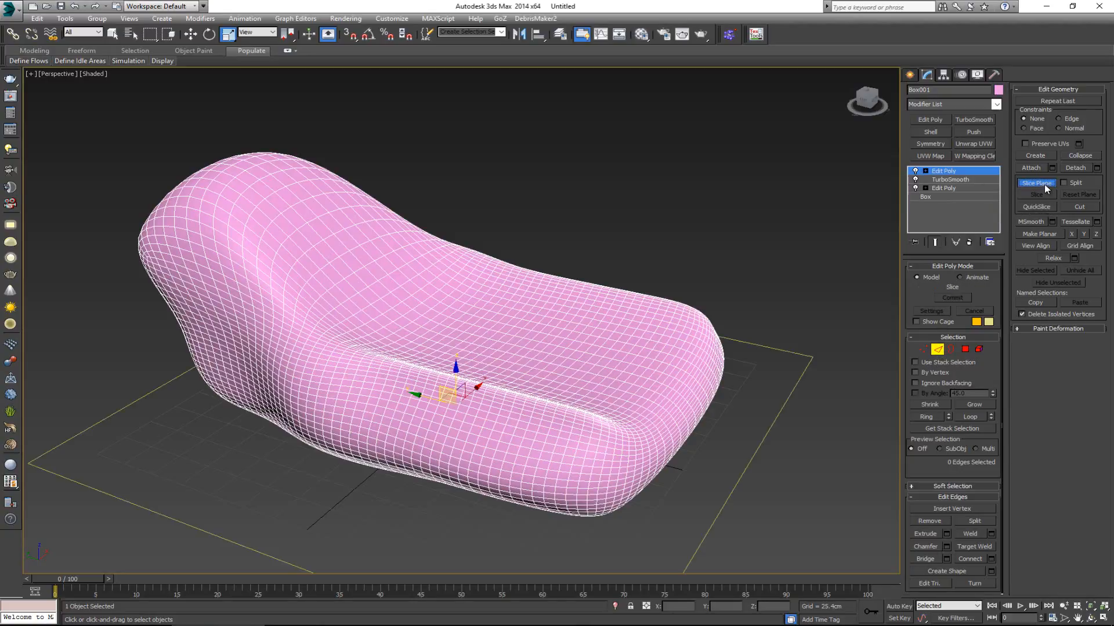
alt+middle_drag(633, 319, 606, 328)
key(e)
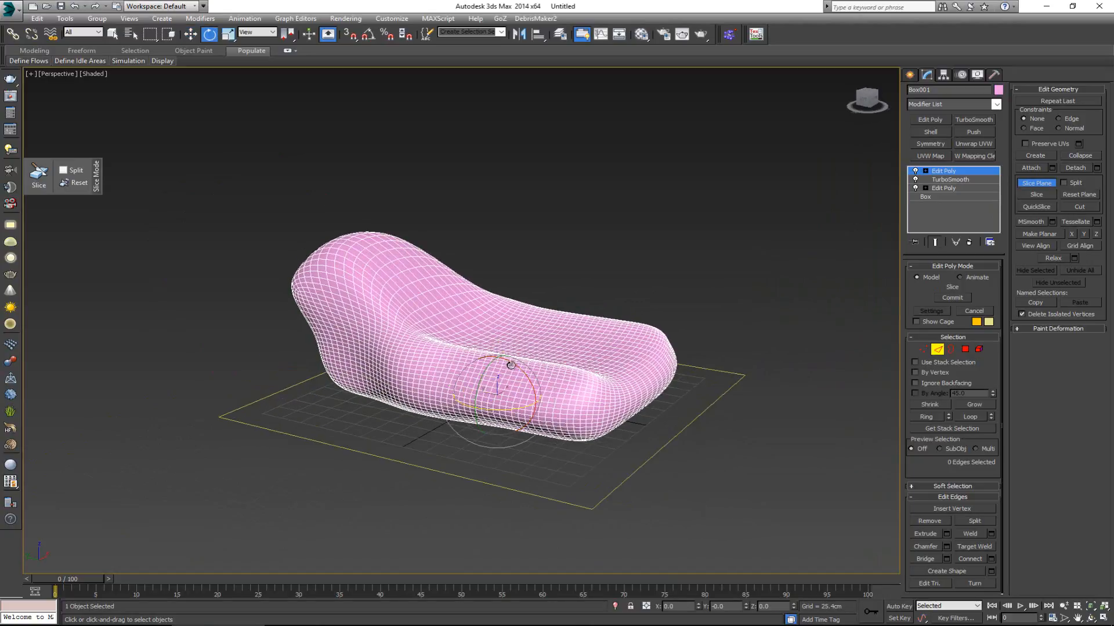
click(368, 36)
drag(522, 377, 590, 417)
Move the slice plane along Y to the foot end, at about -176 cm, and make the first slice
key(w)
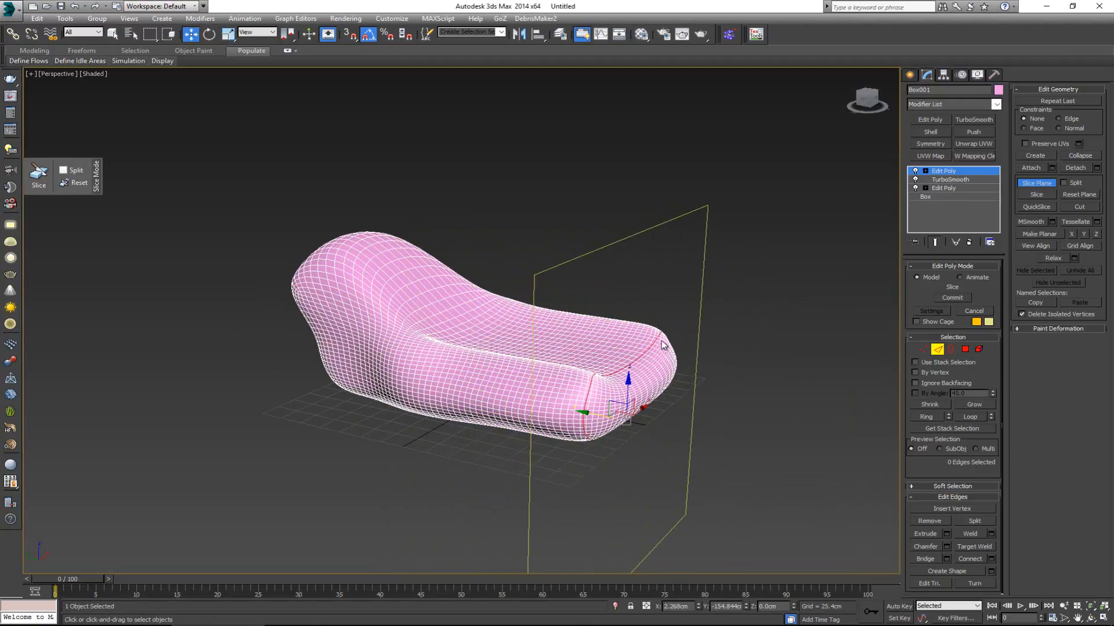
middle_drag(618, 404, 627, 380)
scroll(623, 355, up, 2)
scroll(627, 380, down, 2)
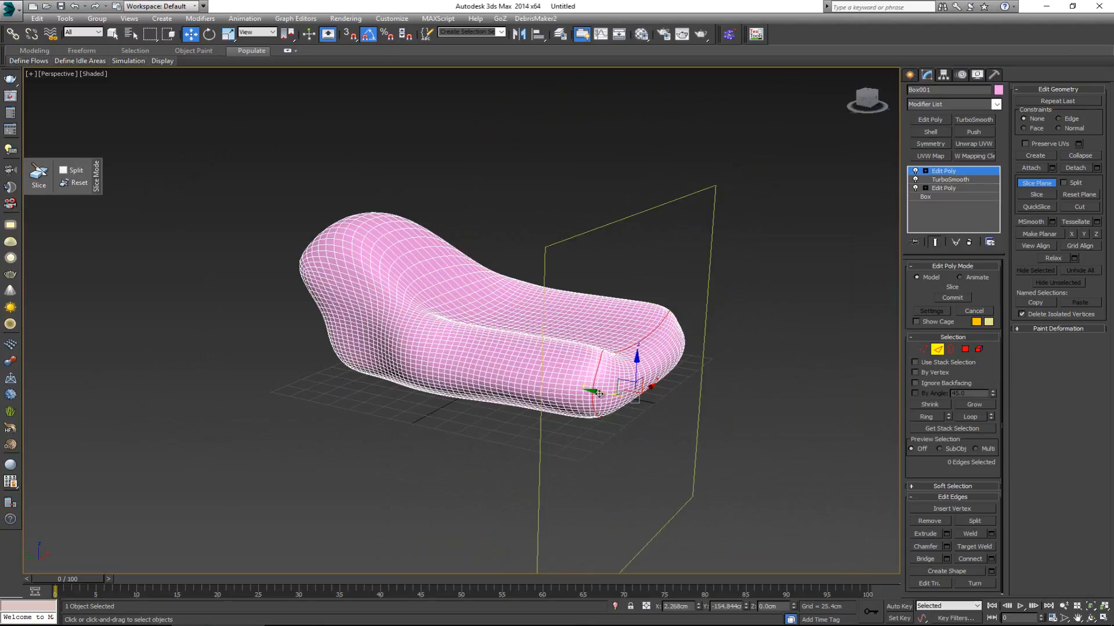
drag(598, 394, 638, 401)
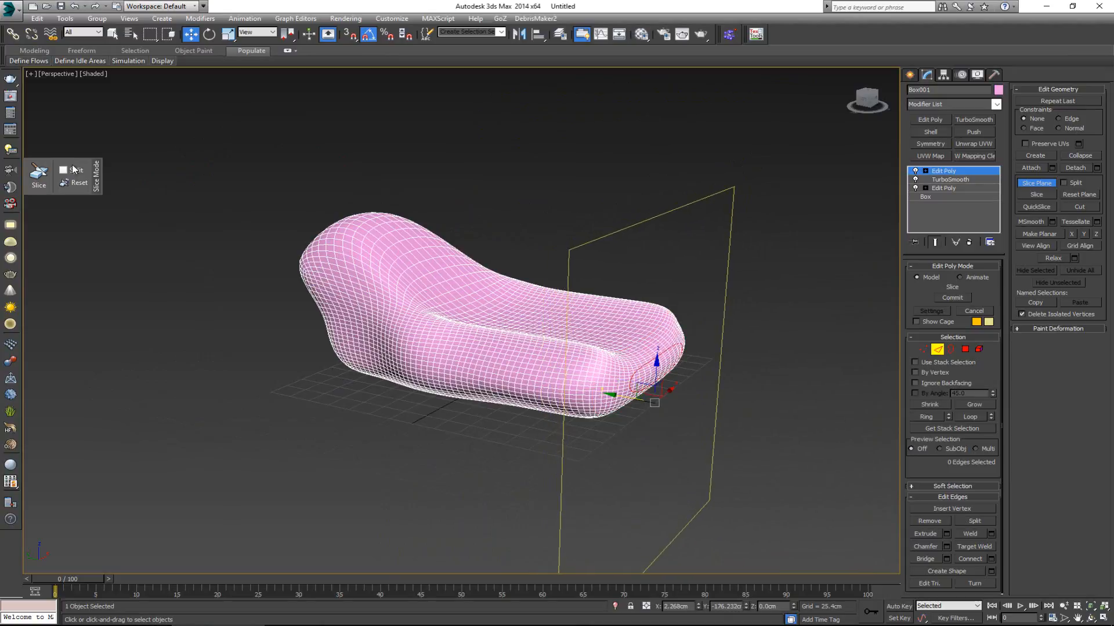
click(41, 183)
Move the slice plane to about Y -169 cm, show the Move Transform Type-In, and make a second slice
drag(625, 398, 623, 398)
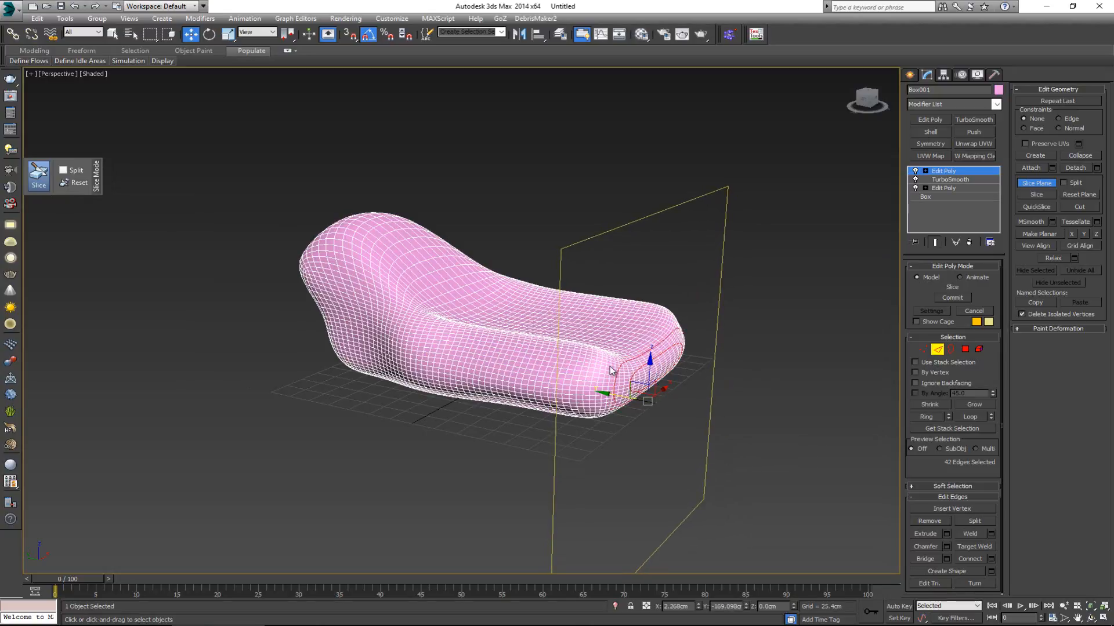
scroll(612, 365, up, 5)
middle_drag(612, 351, 617, 376)
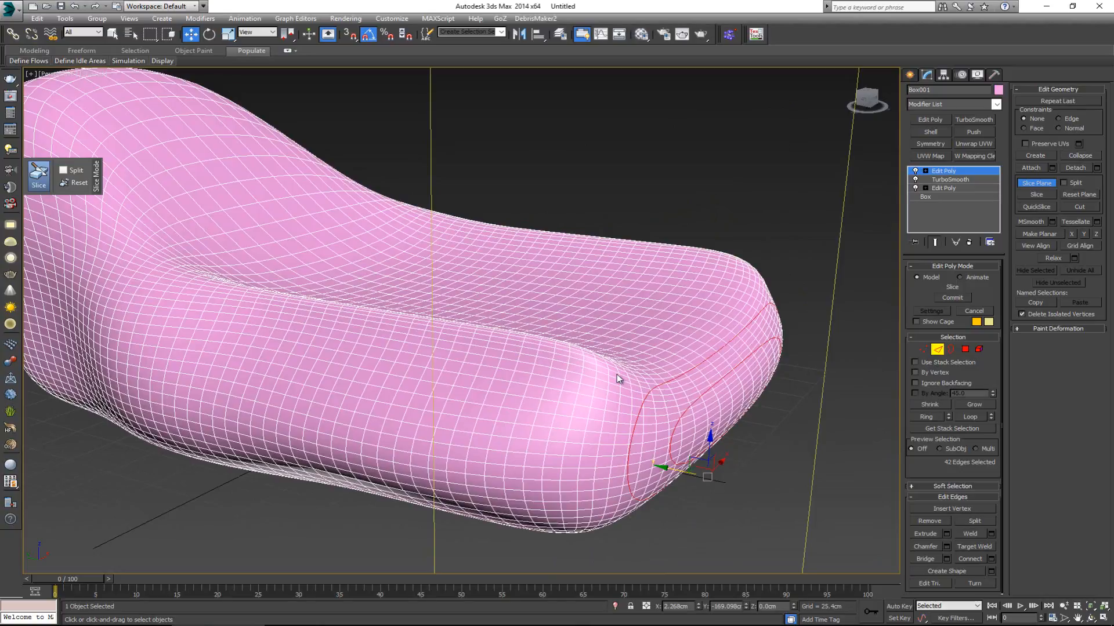
scroll(617, 374, down, 2)
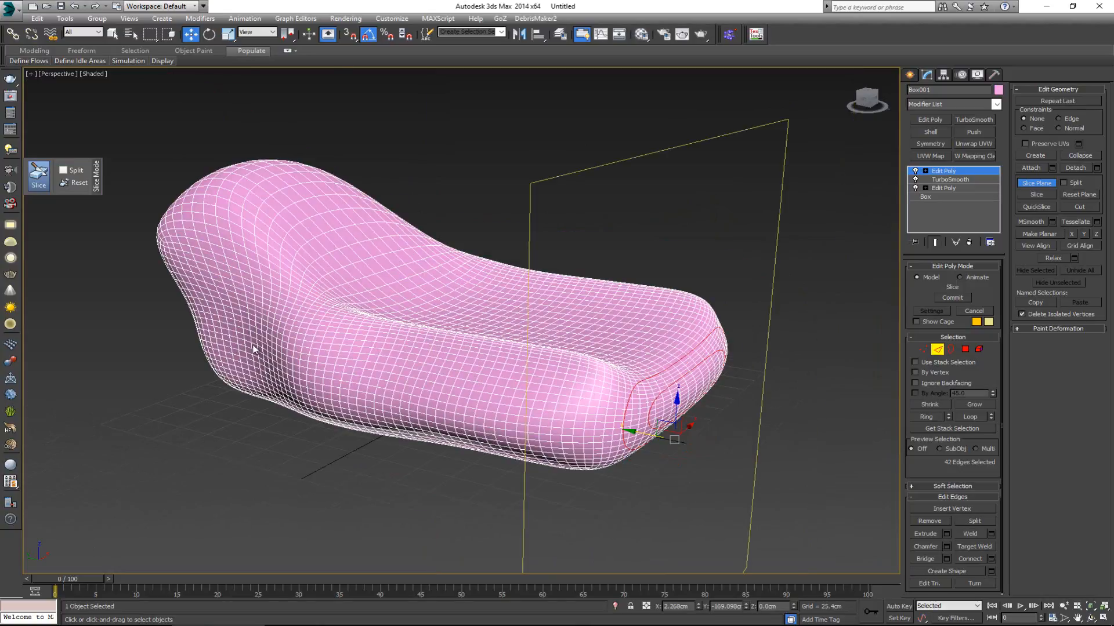
middle_drag(543, 358, 545, 336)
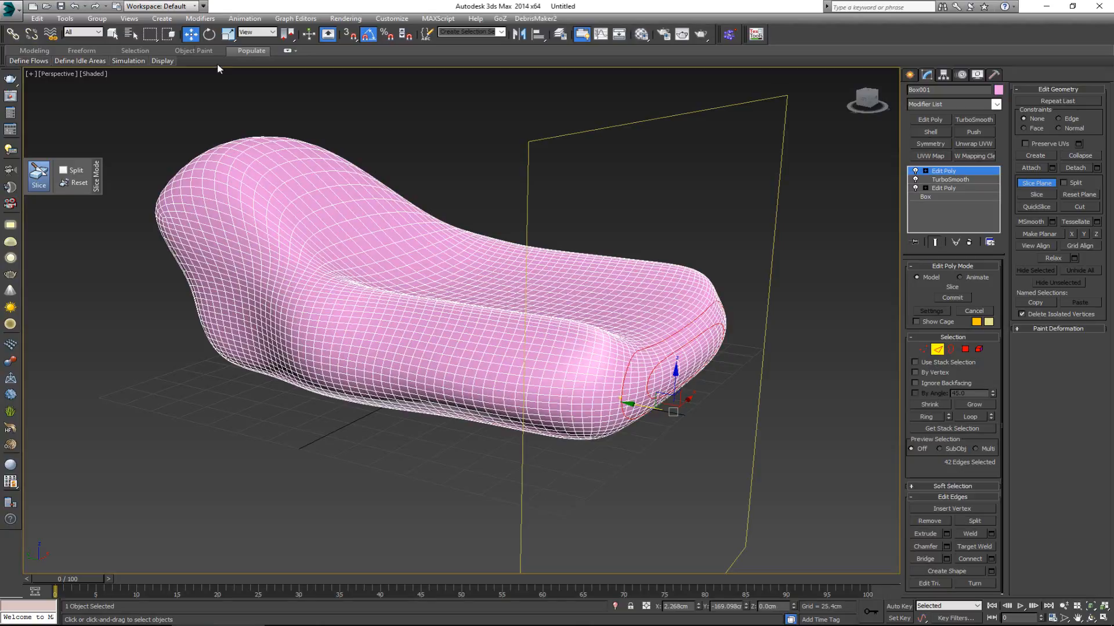
key(F12)
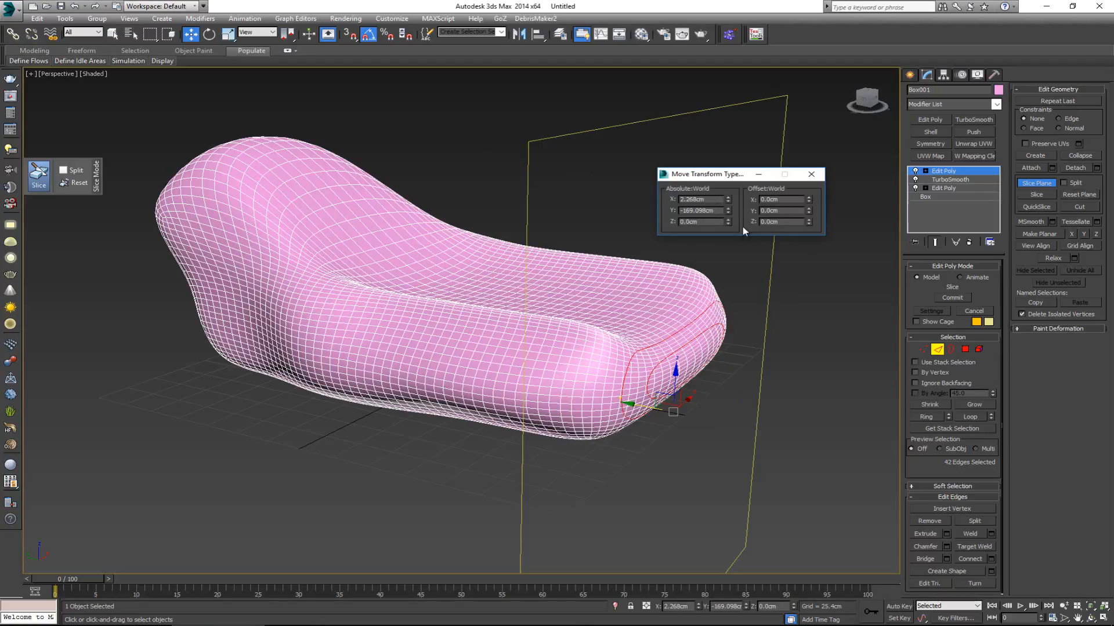
click(39, 174)
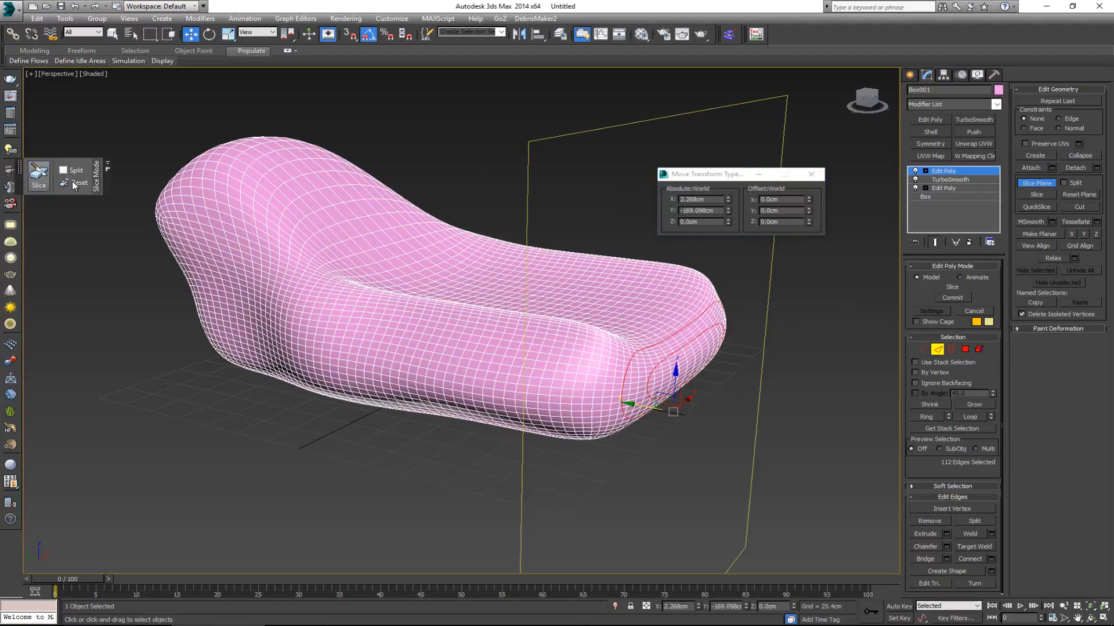
Make two more cross slices toward the backrest, offsetting the slice plane 10 cm along Y before each one
mouse_move(631, 405)
mouse_down()
mouse_move(616, 402)
mouse_move(642, 406)
mouse_up()
click(767, 210)
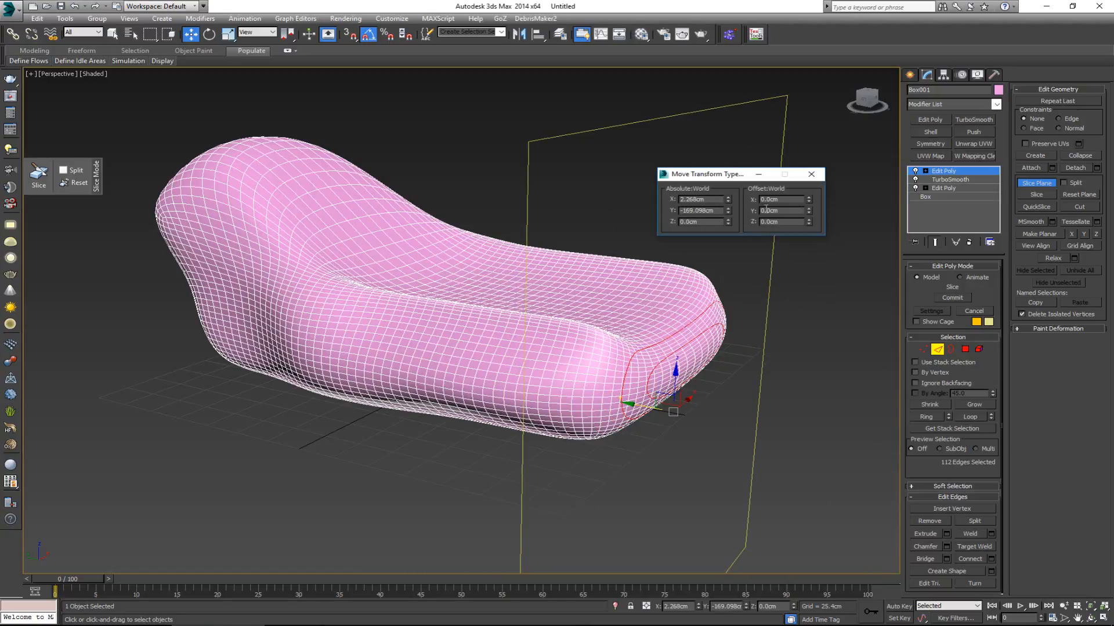
key(Return)
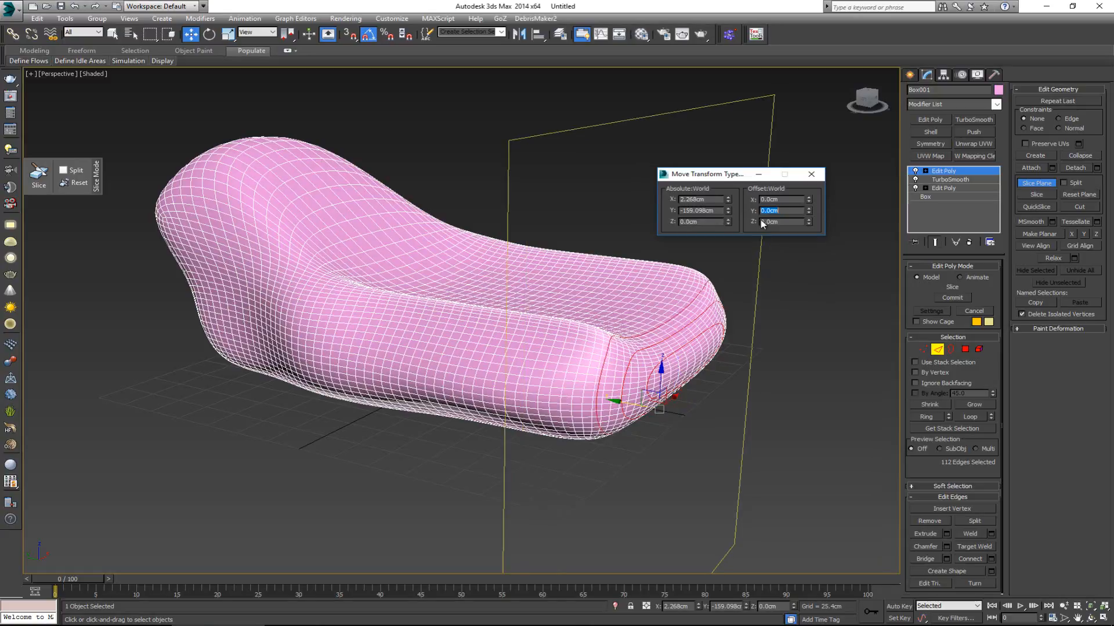
click(40, 184)
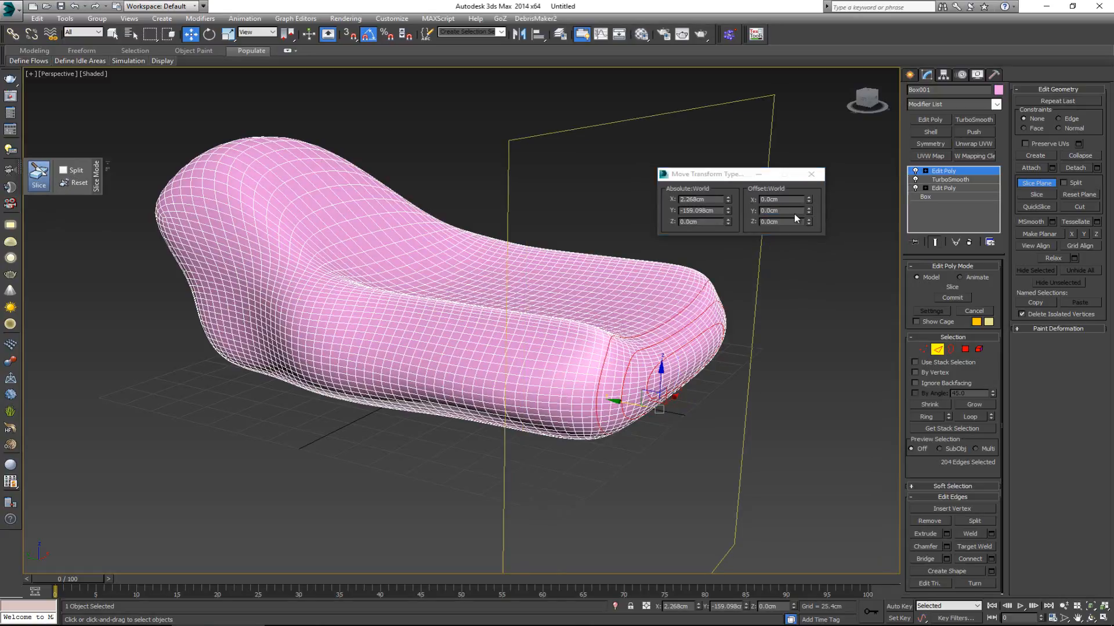
text(10)
key(Return)
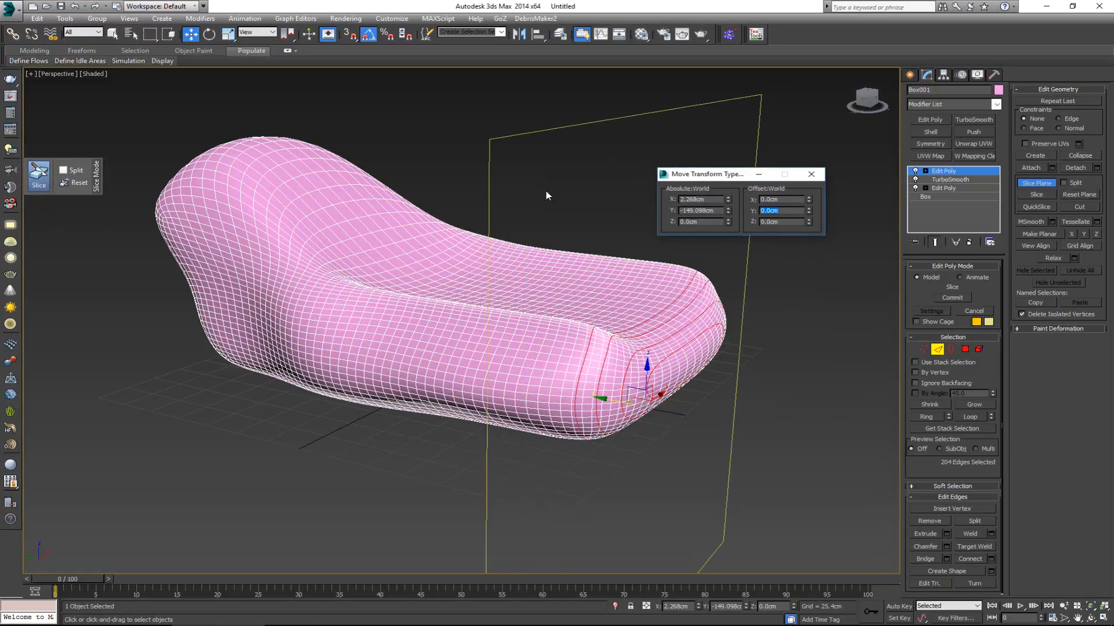
click(38, 174)
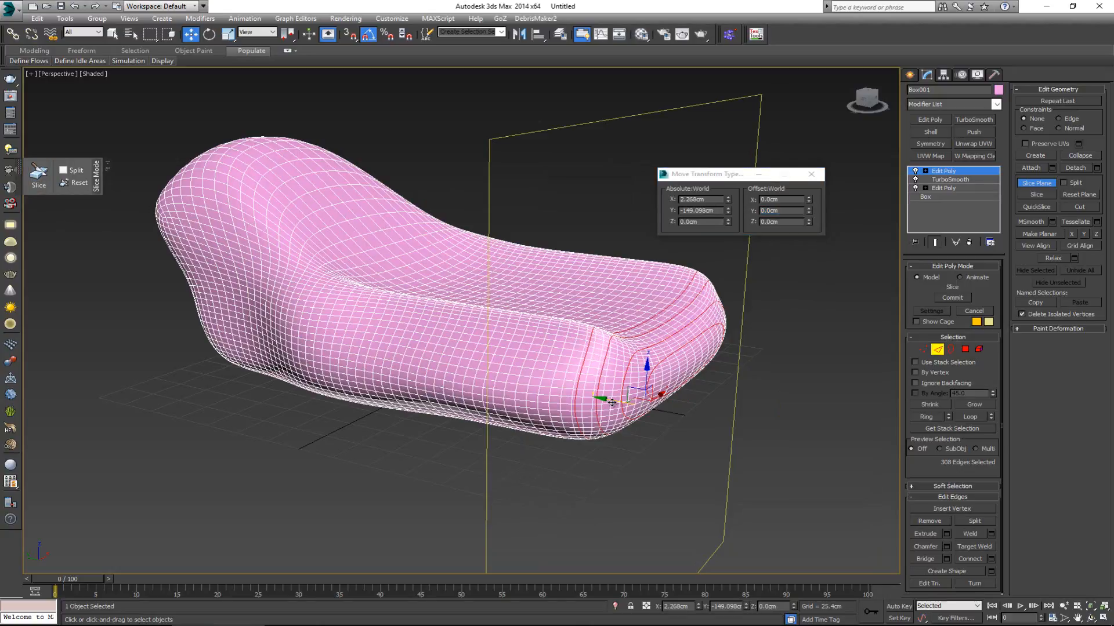
Make three more spaced slices while moving the slice plane toward the backrest, the last at about Y -111 cm
drag(610, 401, 562, 390)
click(39, 174)
click(38, 174)
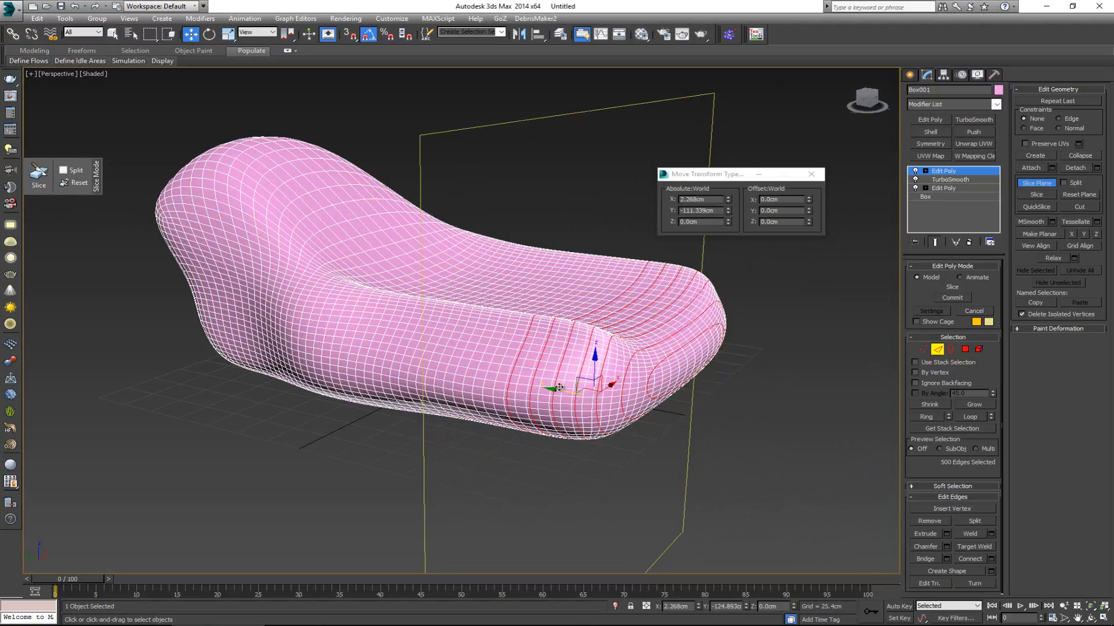
click(38, 174)
alt+middle_drag(463, 316, 468, 330)
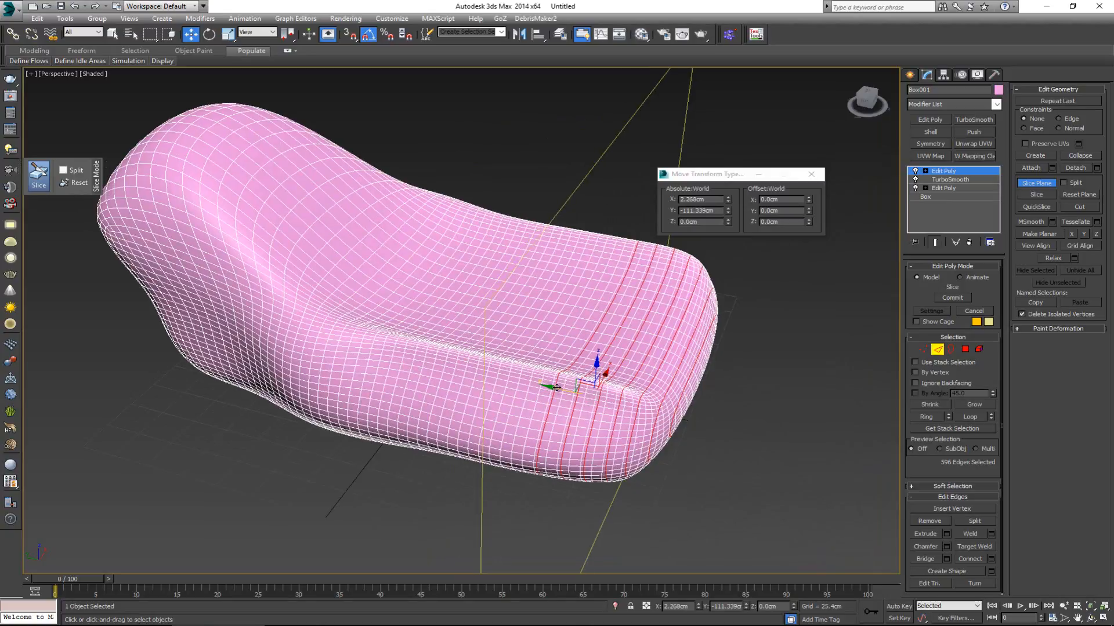
Continue slicing the form at even intervals toward the backrest, ending with the slice plane at about Y 210 cm
drag(558, 388, 477, 371)
click(38, 174)
click(38, 174)
click(39, 174)
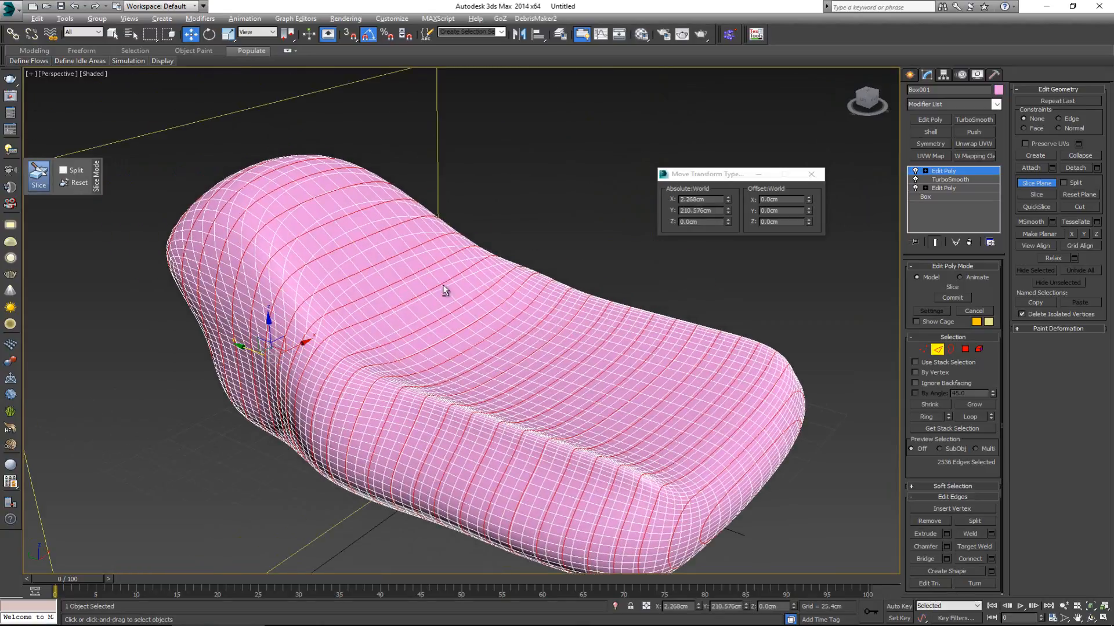
Close the Move Transform Type-In and leave slice plane mode, keeping all the slice edges selected
mouse_move(445, 290)
alt+middle_down()
mouse_move(460, 281)
mouse_move(461, 290)
alt+middle_up()
click(815, 180)
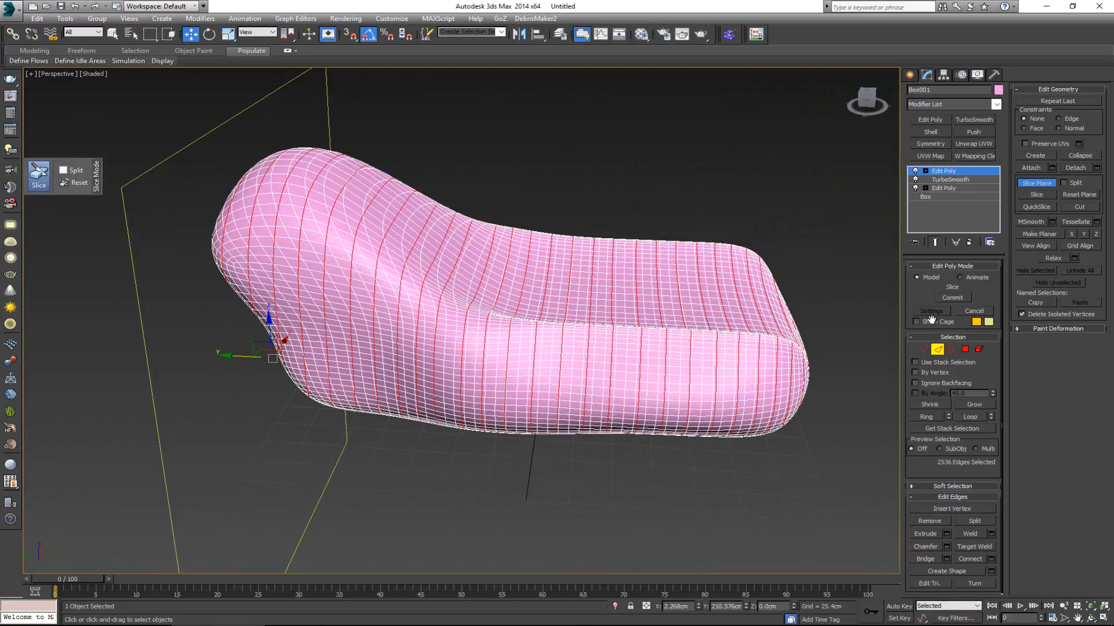
click(1047, 183)
alt+middle_drag(691, 274, 644, 270)
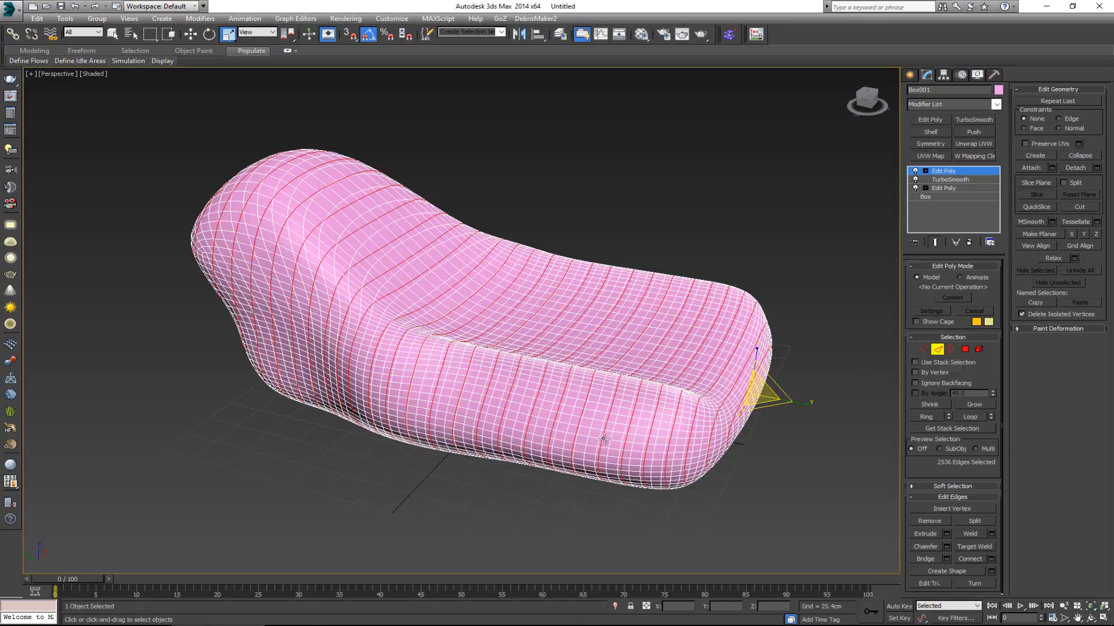
Create a smooth-type shape named Shape001 from the selected slice edges and exit edge level on the box form
alt+middle_drag(259, 227, 191, 324)
alt+middle_drag(594, 357, 405, 341)
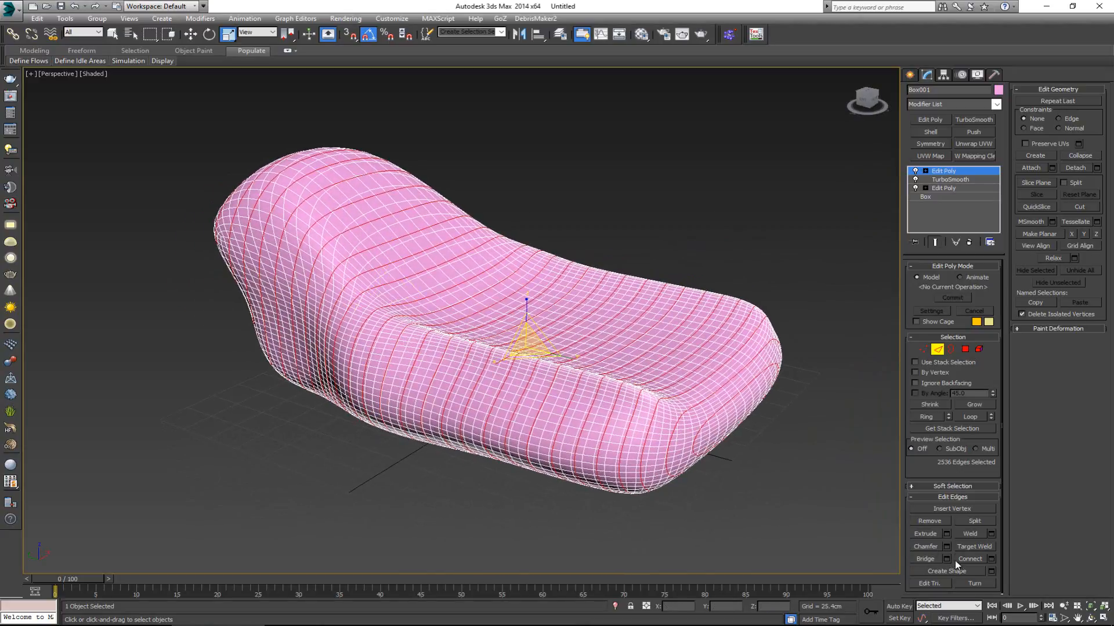
click(990, 572)
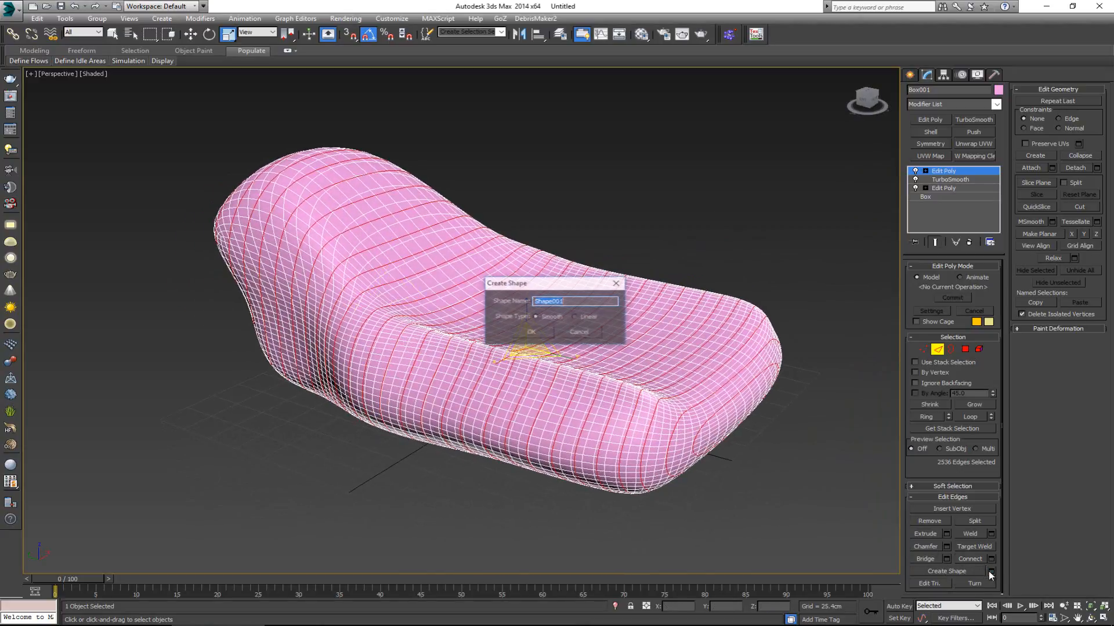
click(540, 318)
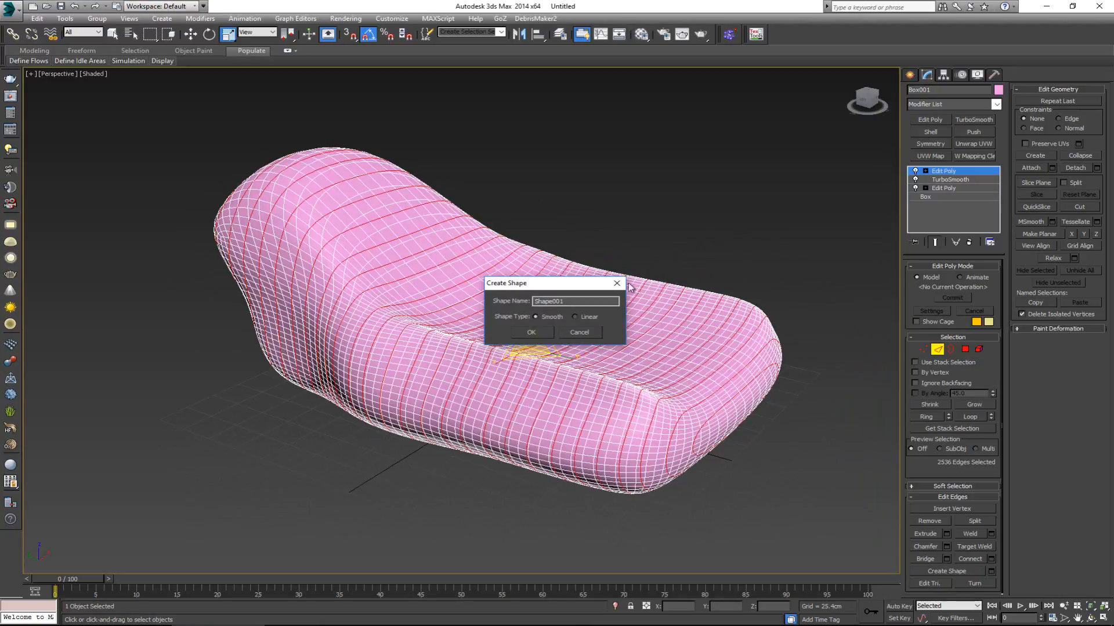
click(532, 332)
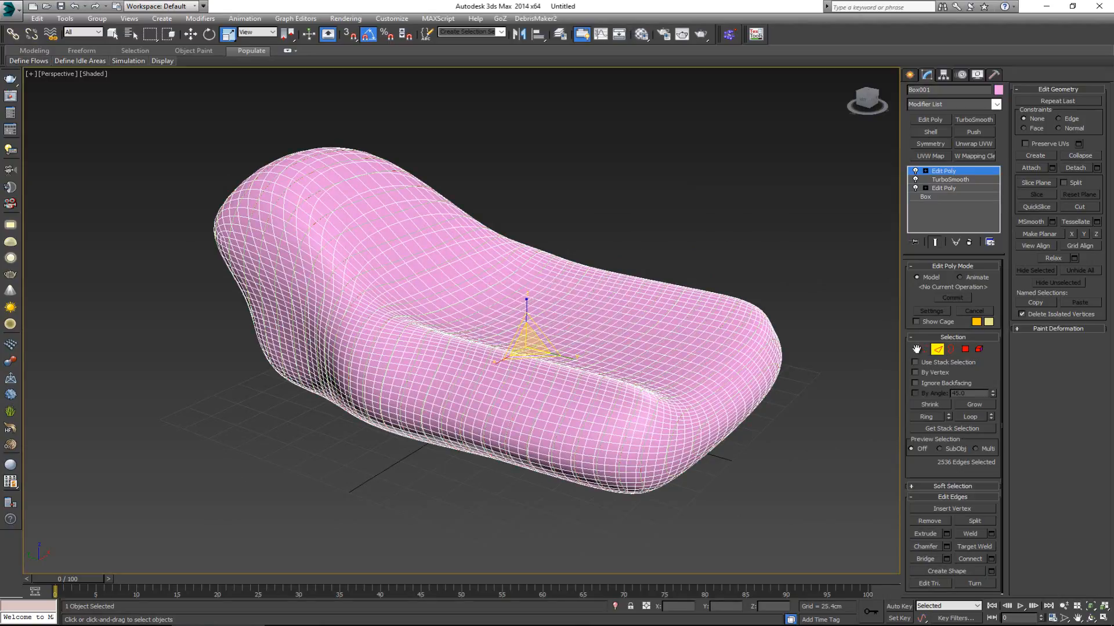
click(936, 349)
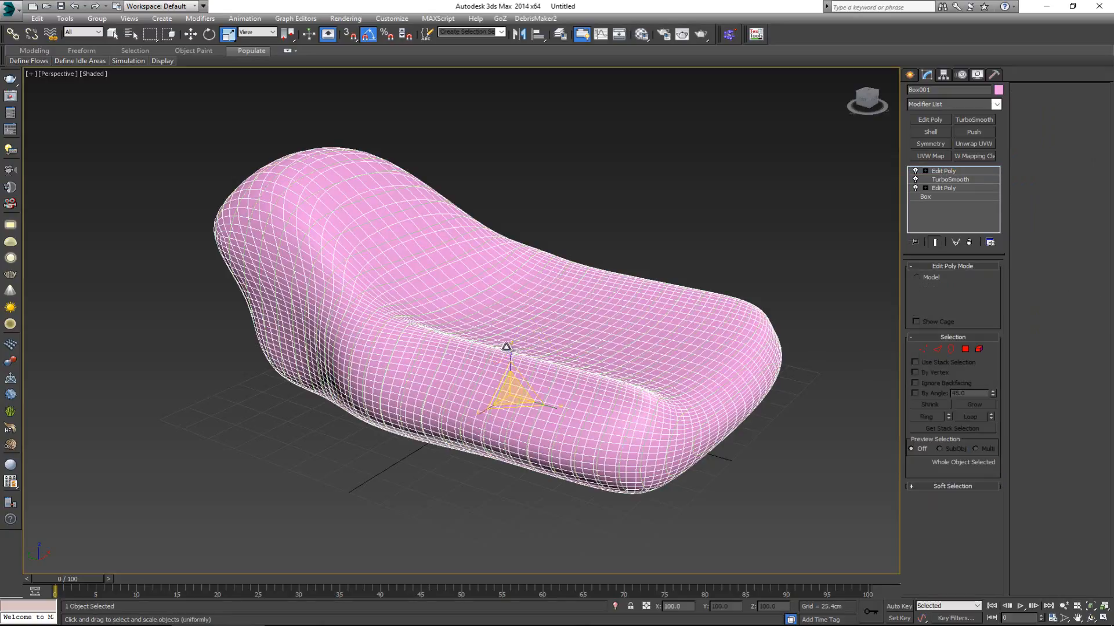
Select the extracted cross-section spline shape and move it along X, clear of the pink form, to about X -284 cm
click(492, 413)
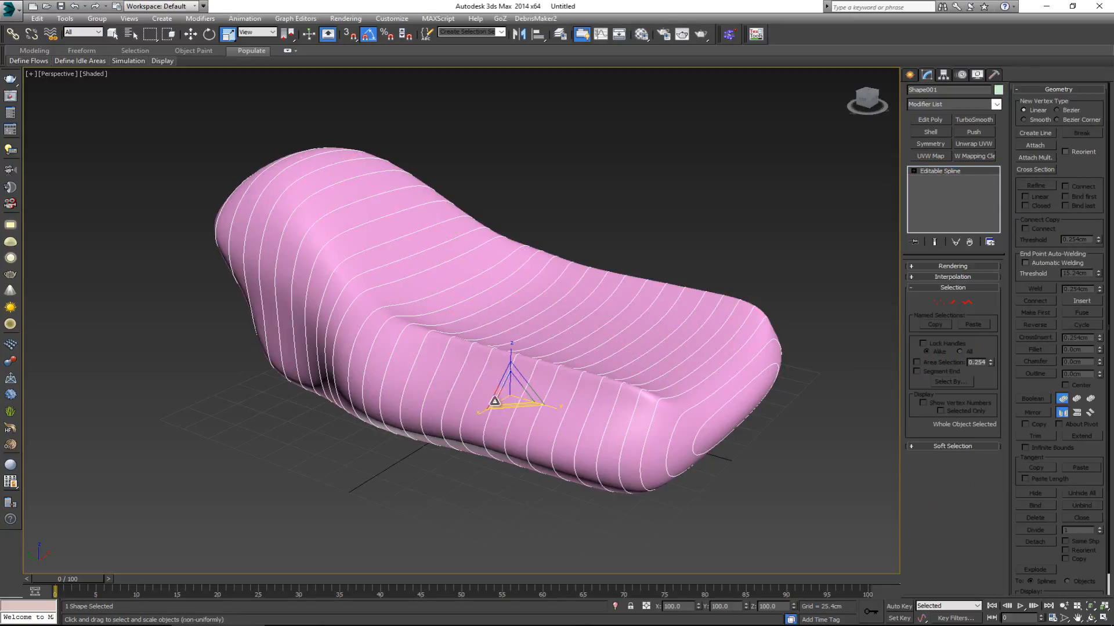
alt+middle_drag(493, 413, 452, 387)
key(w)
scroll(638, 342, down, 5)
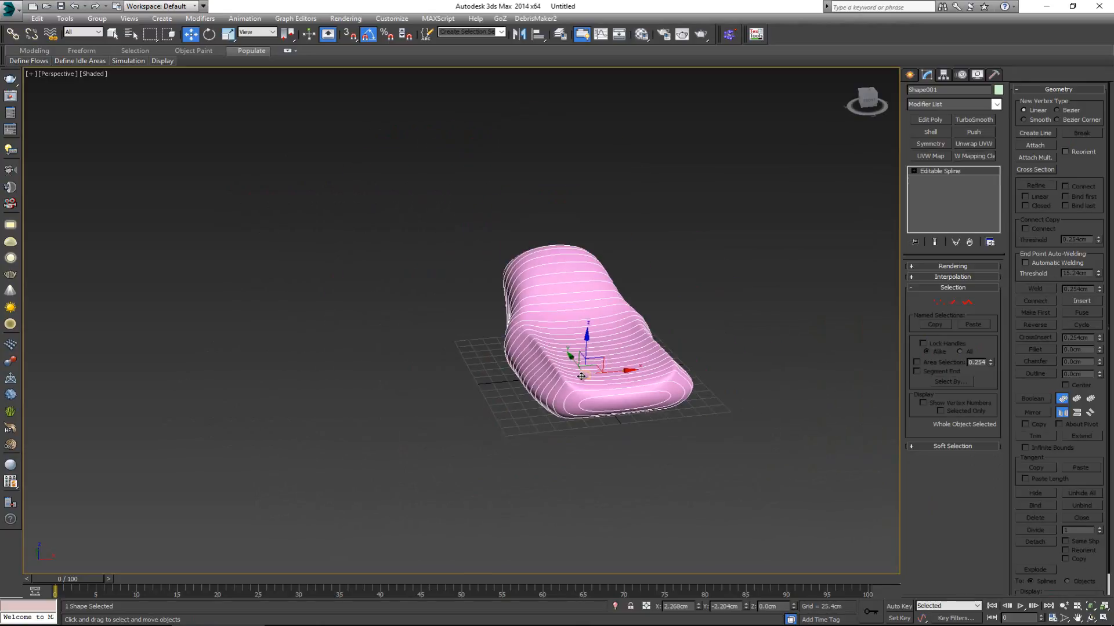
drag(618, 374, 406, 390)
scroll(495, 371, up, 5)
alt+middle_drag(496, 371, 455, 350)
scroll(449, 324, down, 3)
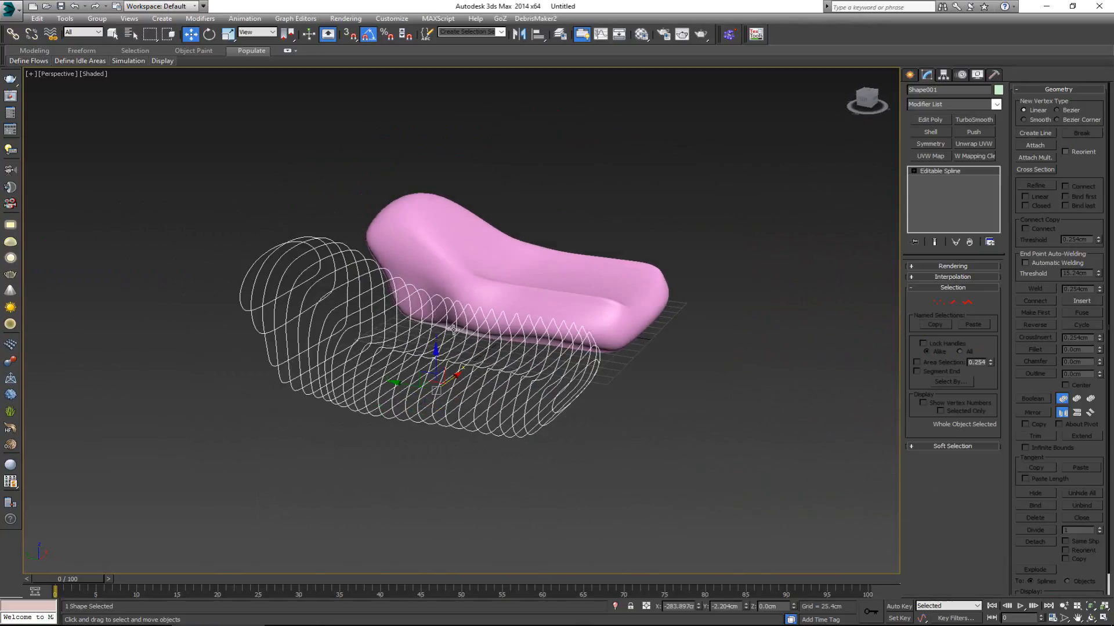
scroll(361, 340, up, 2)
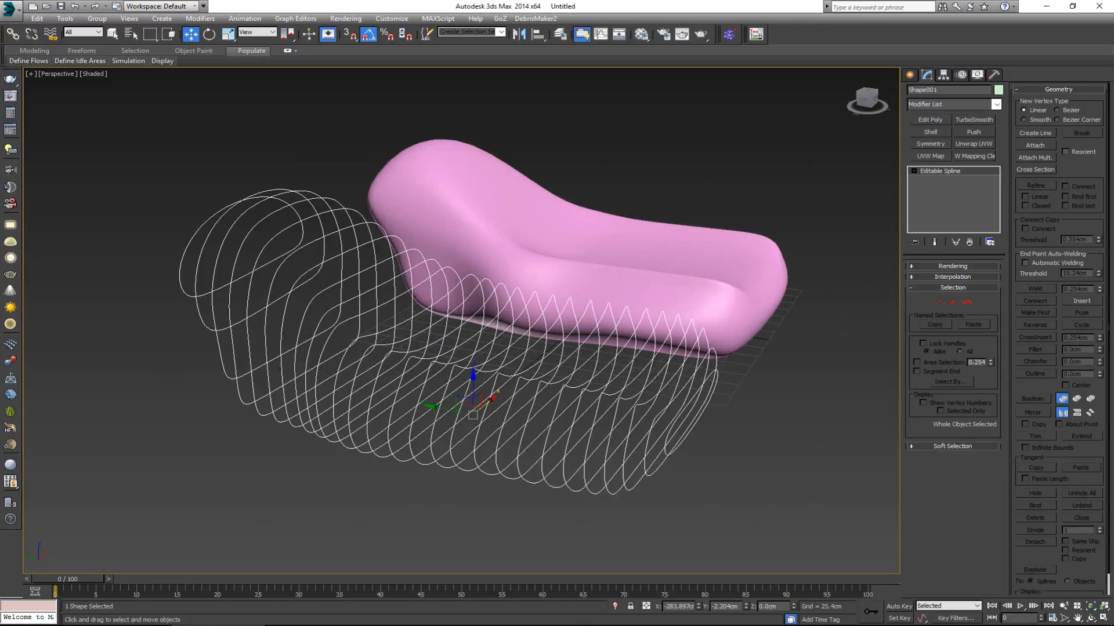
Switch to the w2 reference picture in Windows Photo Viewer, place it beside the model and compare the slats with the splines
key(alt+Tab)
drag(368, 69, 802, 59)
middle_drag(318, 262, 184, 244)
alt+middle_drag(379, 299, 365, 298)
key(alt+Tab)
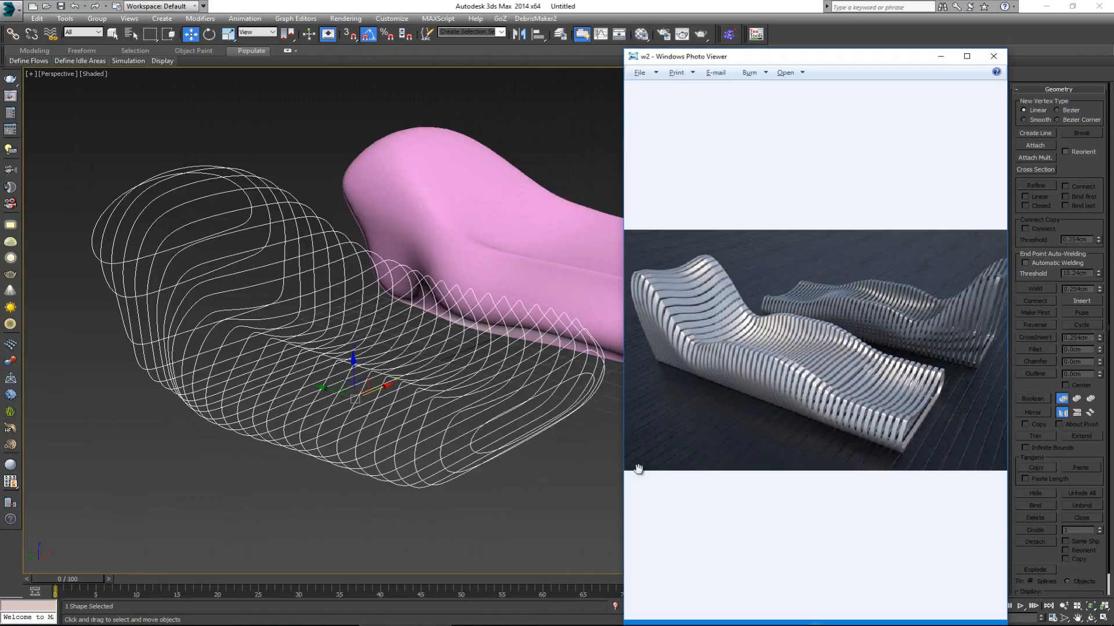
click(538, 478)
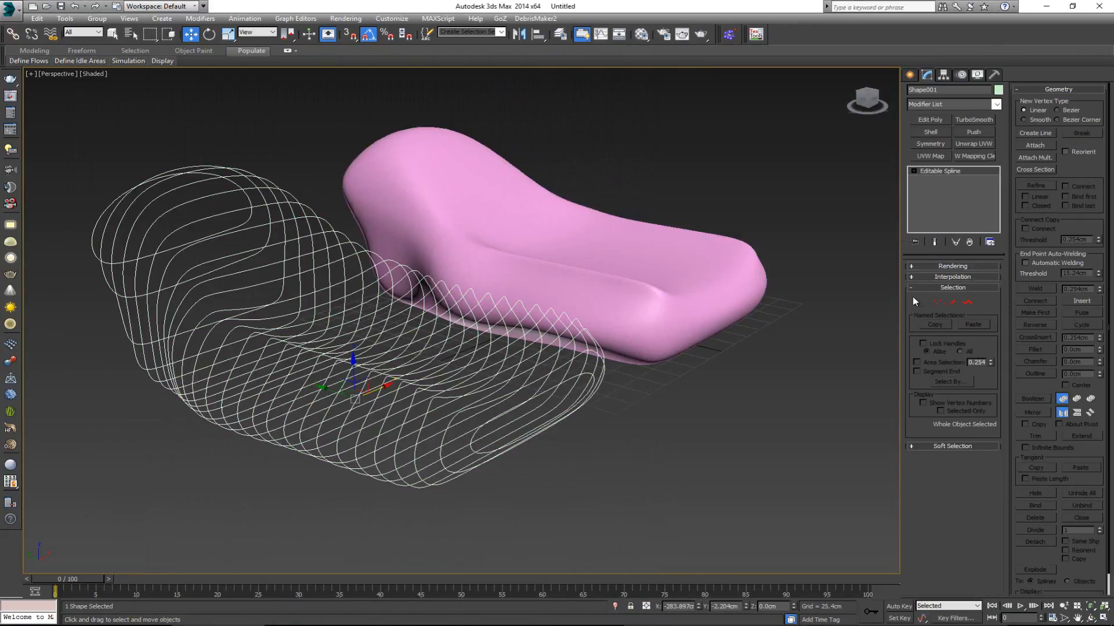
Enable the spline shape in renderer and viewport with a rectangular section, length 3.81 cm and width 9.449 cm
click(952, 266)
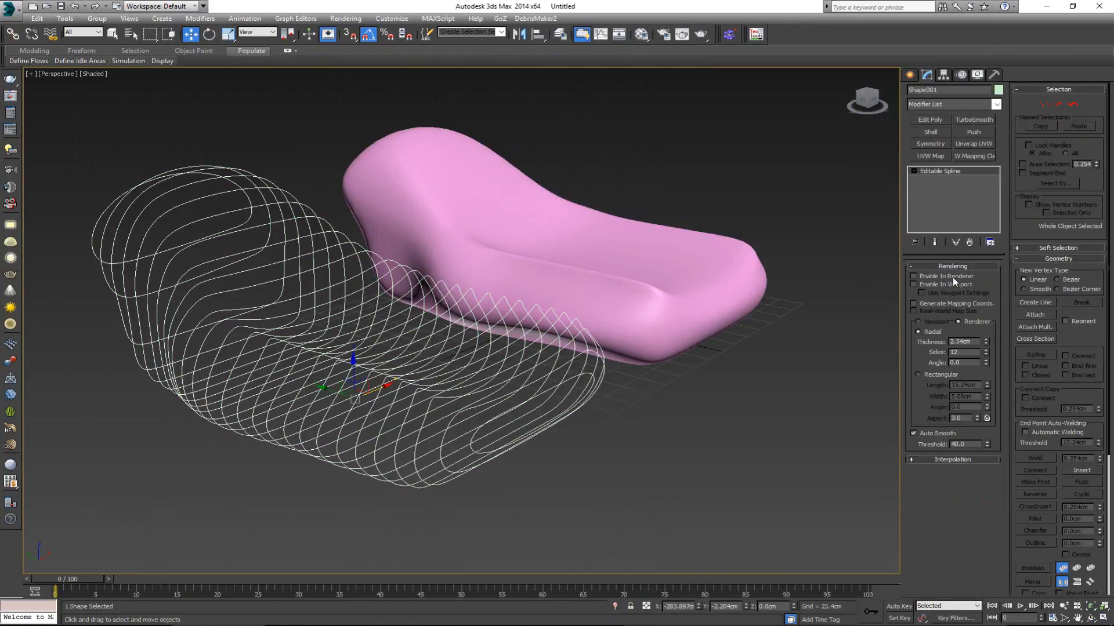
click(914, 276)
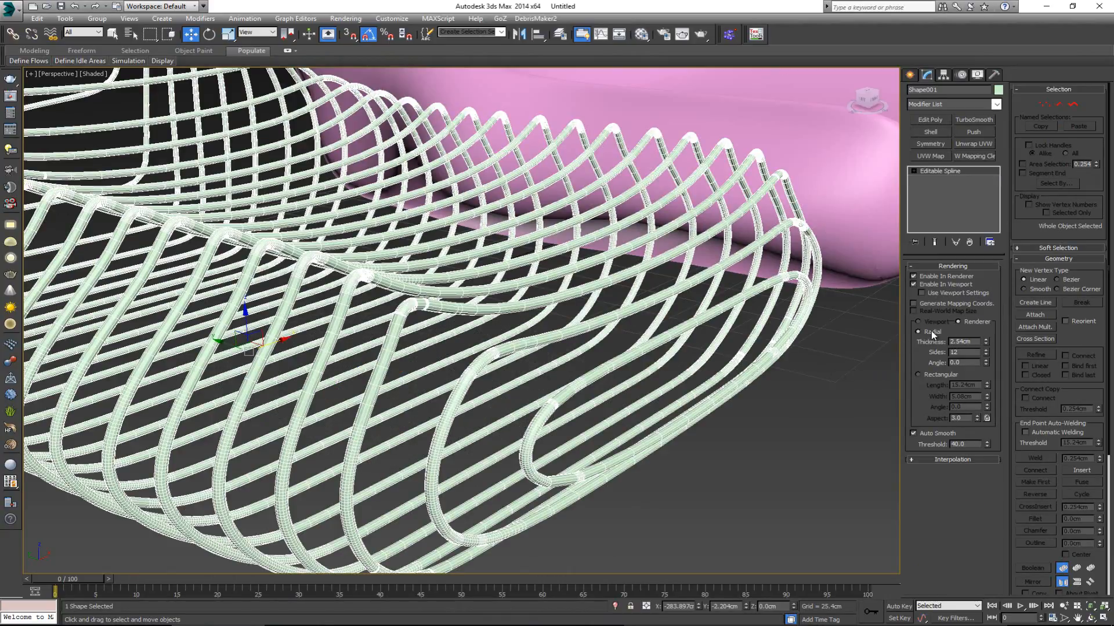
click(936, 378)
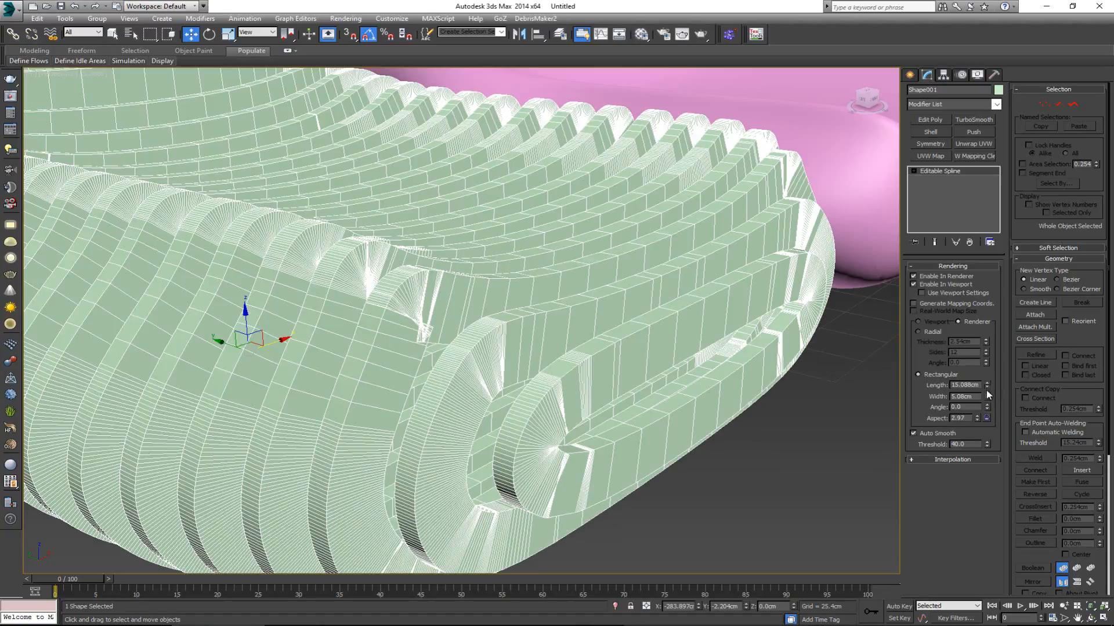
drag(987, 393, 975, 355)
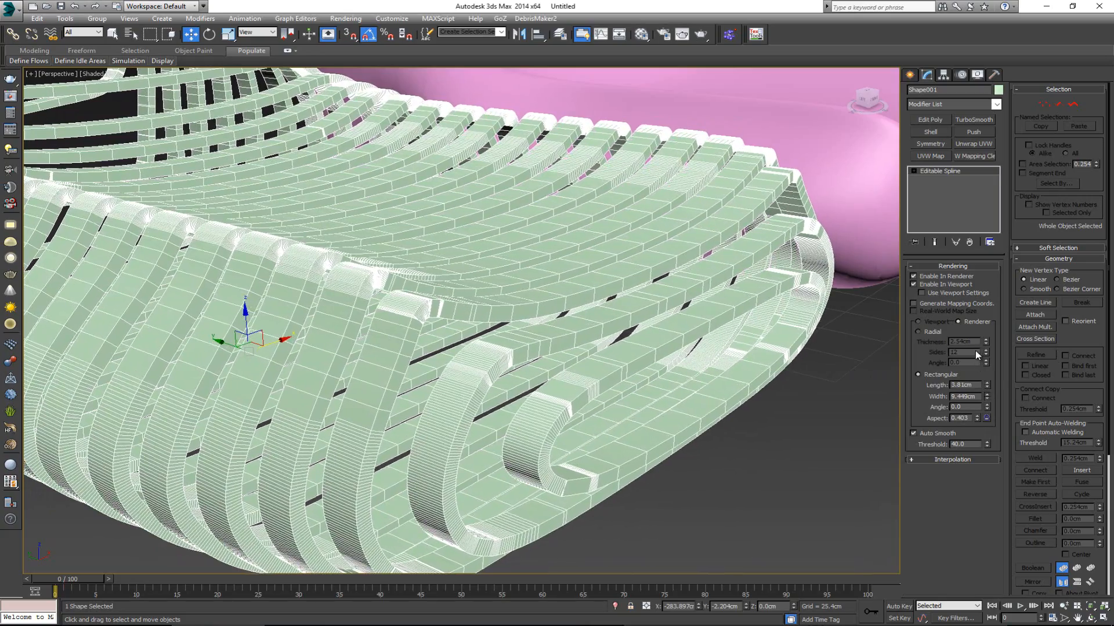
alt+middle_drag(408, 301, 409, 335)
scroll(457, 356, down, 5)
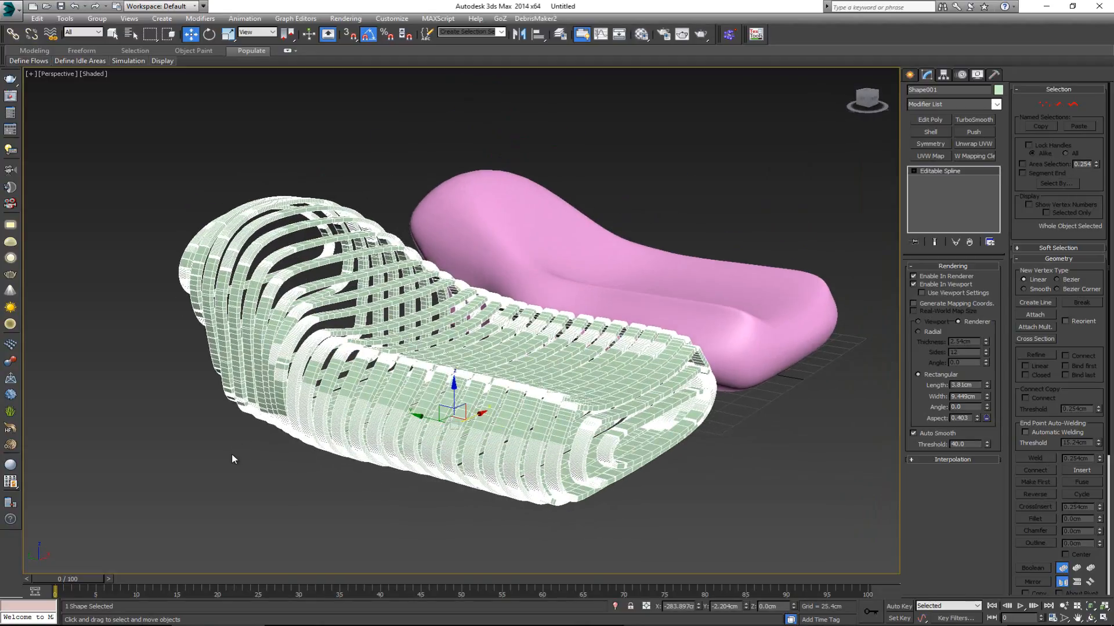
Reduce the spline shape's interpolation to 2 steps to lighten the slat geometry
click(231, 454)
alt+middle_drag(451, 427, 538, 474)
click(539, 474)
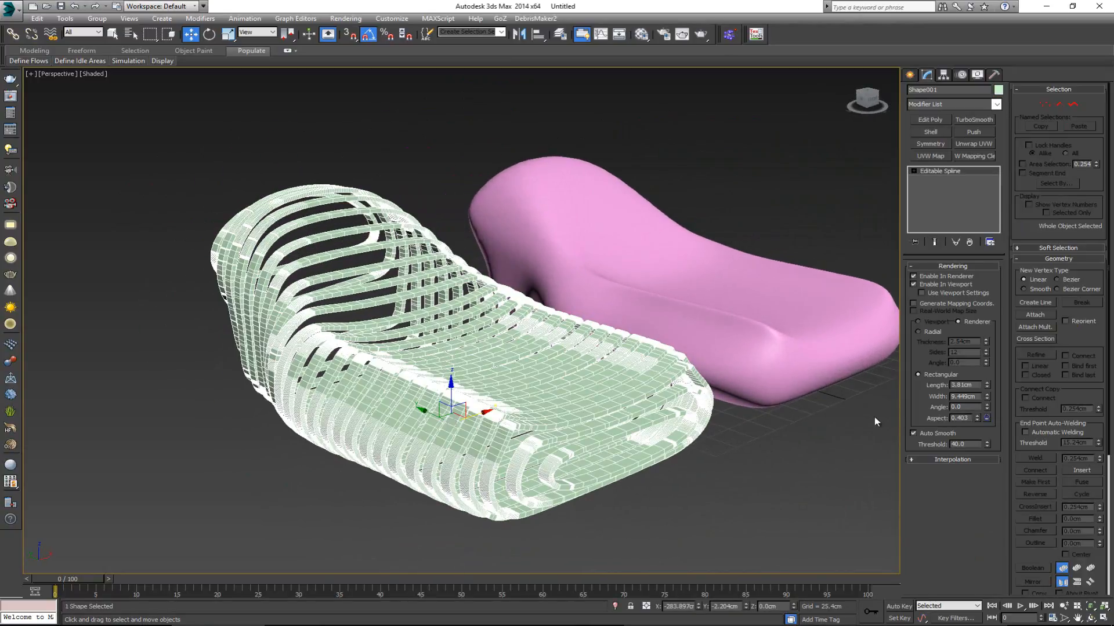
scroll(584, 465, up, 2)
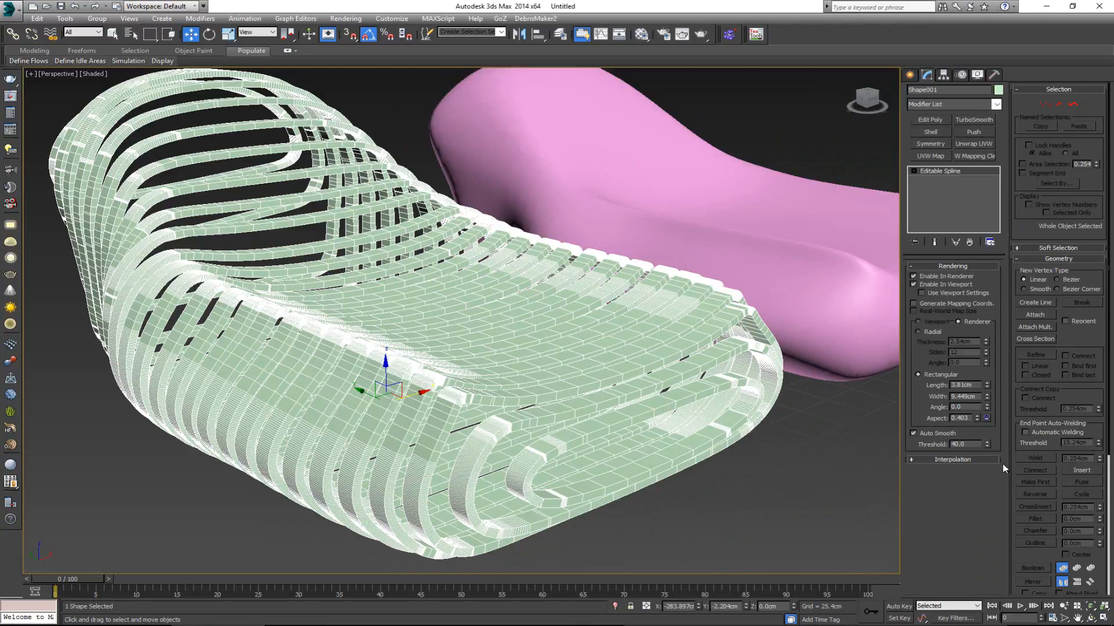
alt+middle_drag(493, 338, 865, 389)
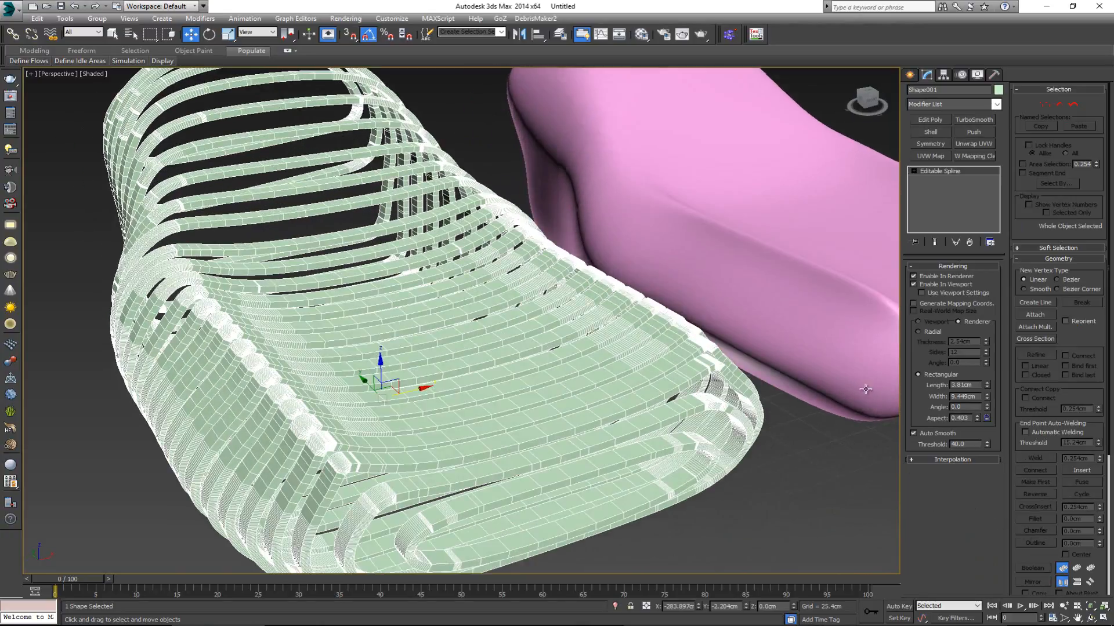
click(956, 460)
click(982, 474)
click(981, 474)
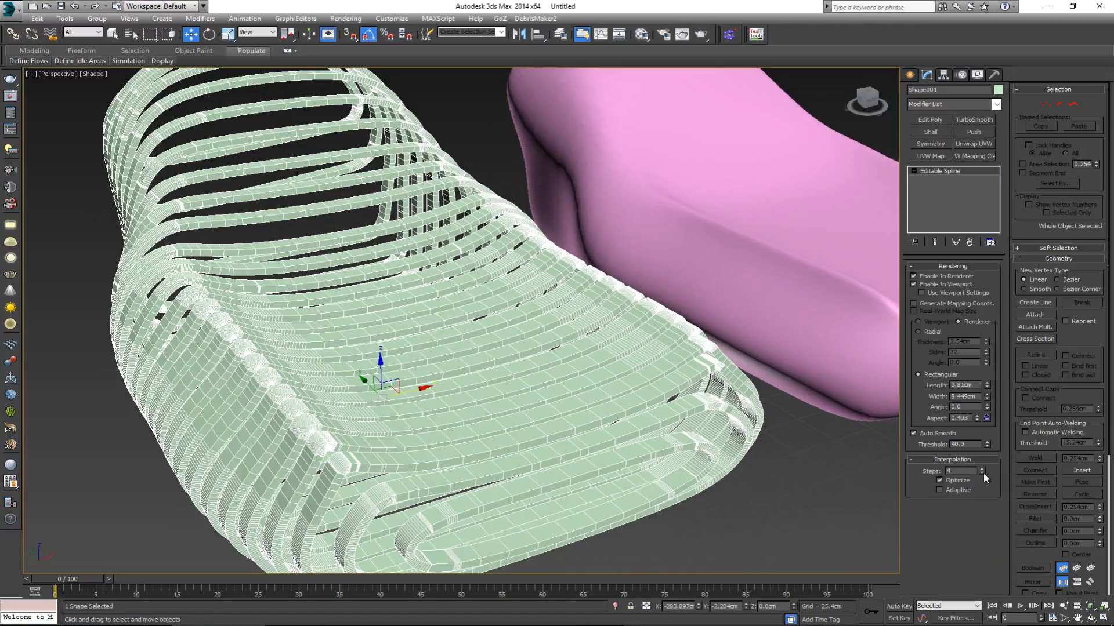
click(982, 473)
click(983, 473)
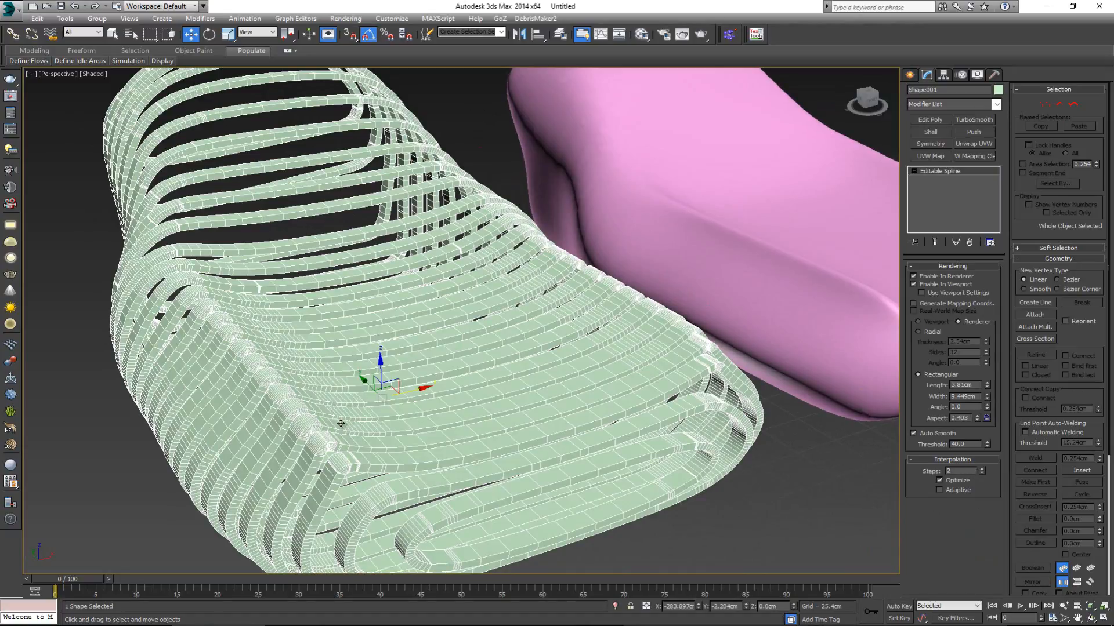
alt+middle_drag(290, 389, 265, 380)
alt+middle_drag(217, 229, 265, 246)
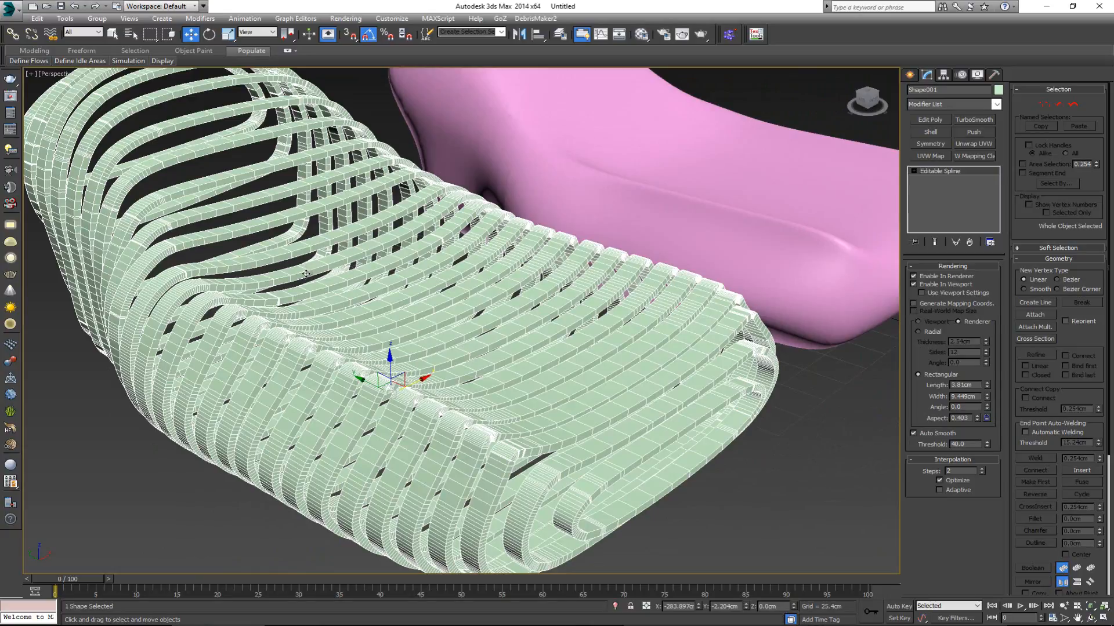
Turn off the spline shape's renderer and viewport thickness so only thin cross-section lines are displayed
click(928, 285)
middle_drag(380, 322, 397, 344)
scroll(400, 370, down, 3)
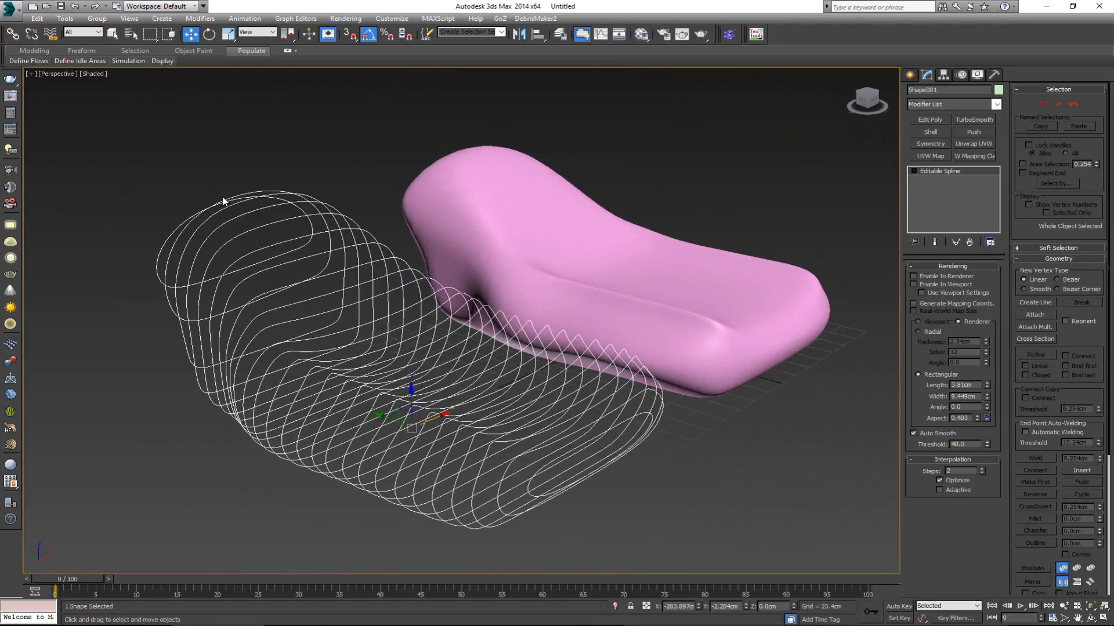
alt+middle_drag(237, 240, 184, 232)
alt+middle_drag(596, 444, 577, 448)
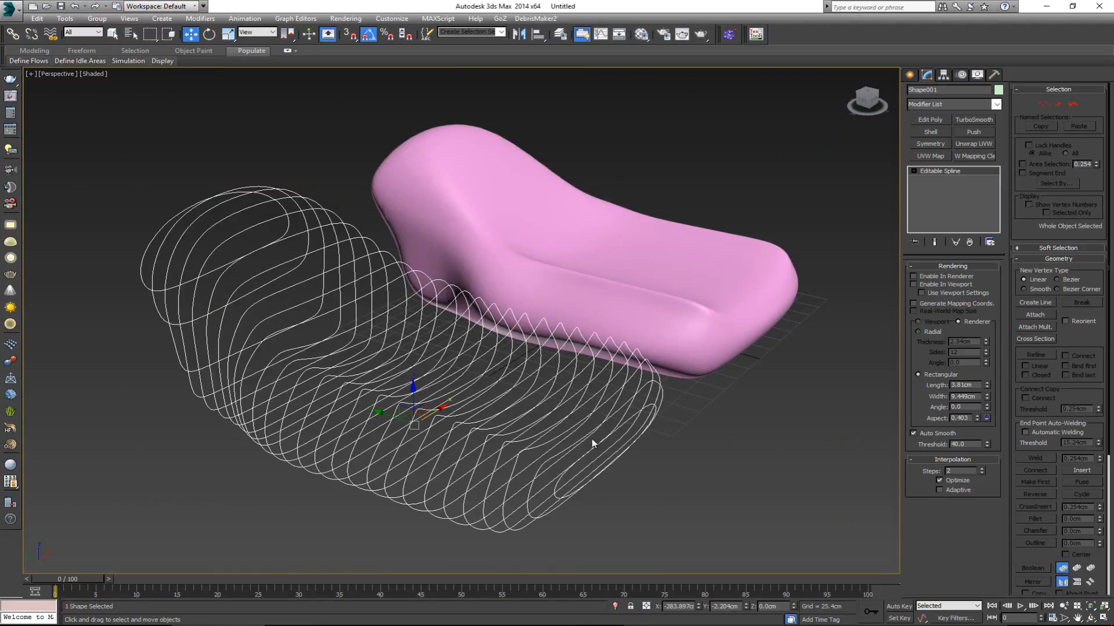
alt+middle_drag(544, 414, 589, 405)
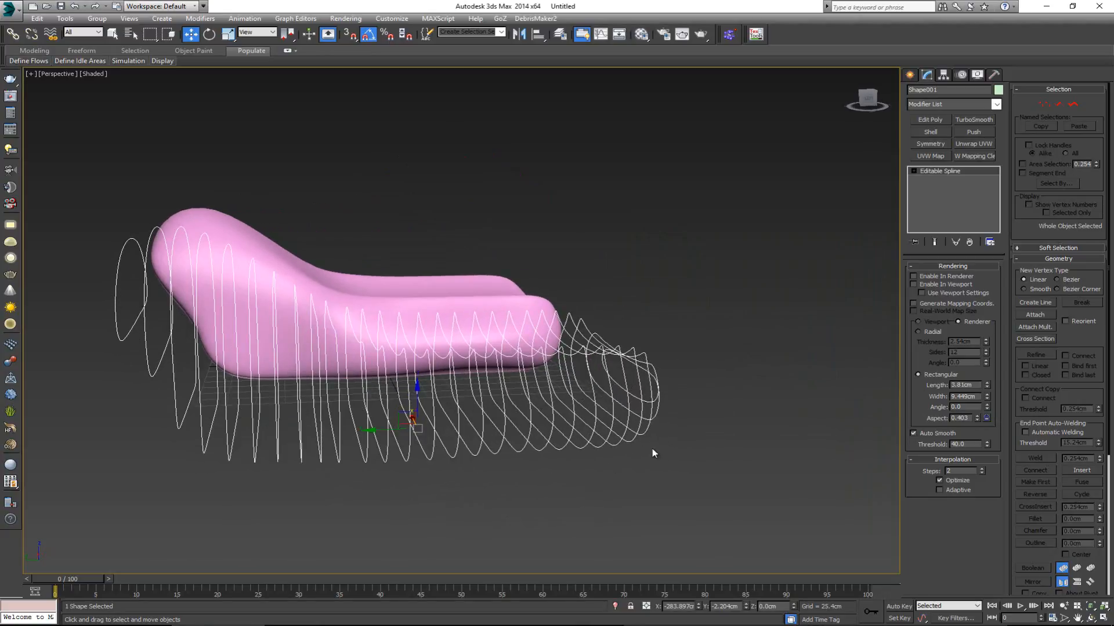
alt+middle_drag(652, 452, 592, 448)
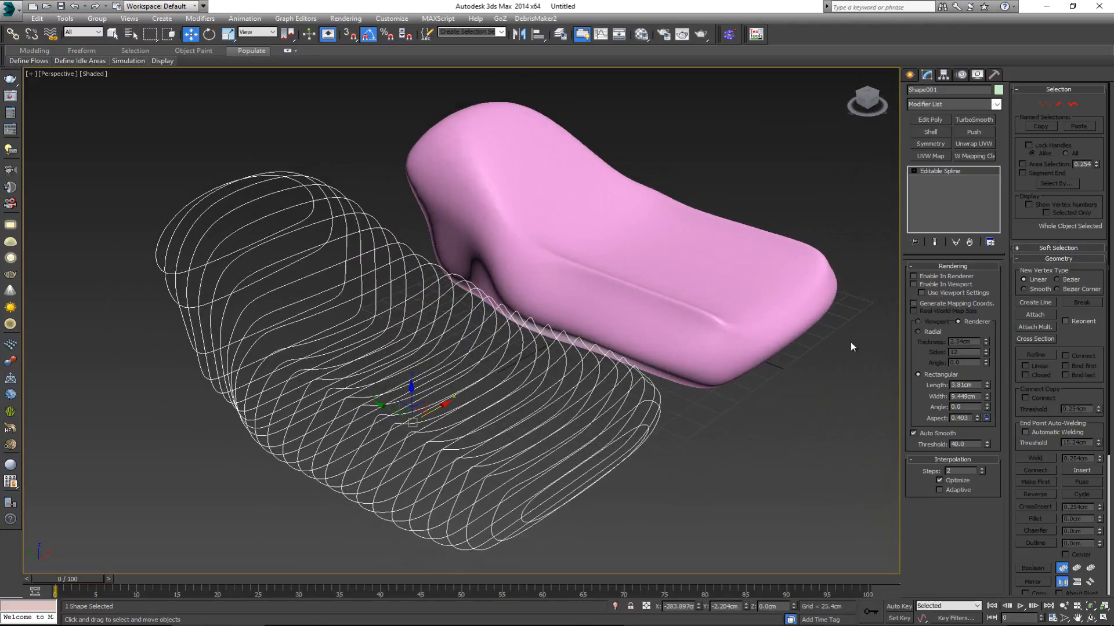
alt+middle_drag(851, 347, 542, 456)
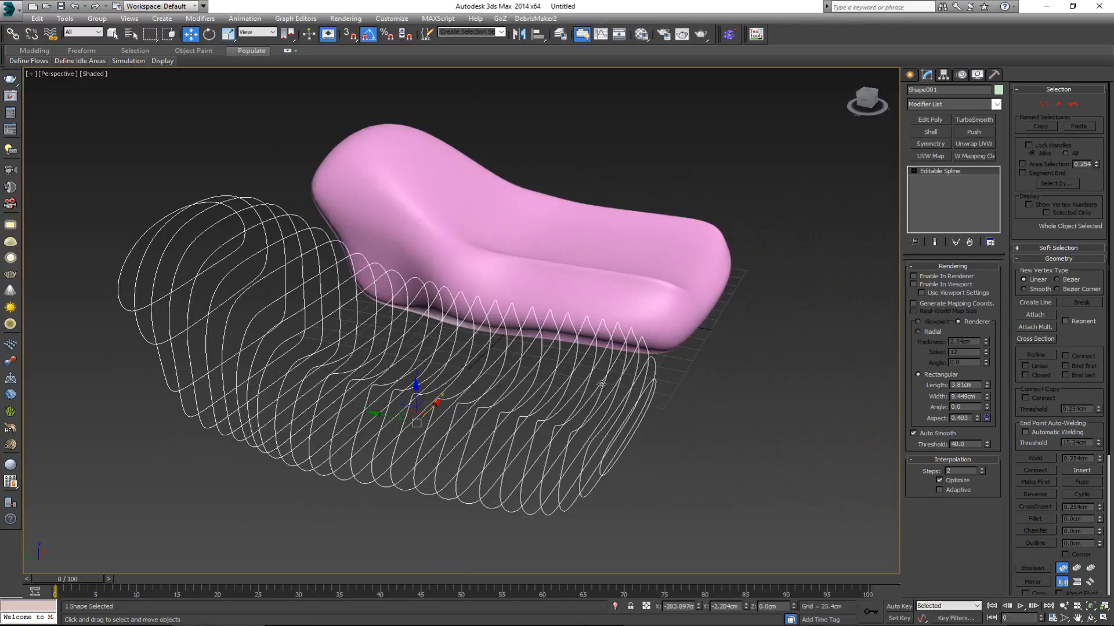
alt+middle_drag(601, 384, 517, 364)
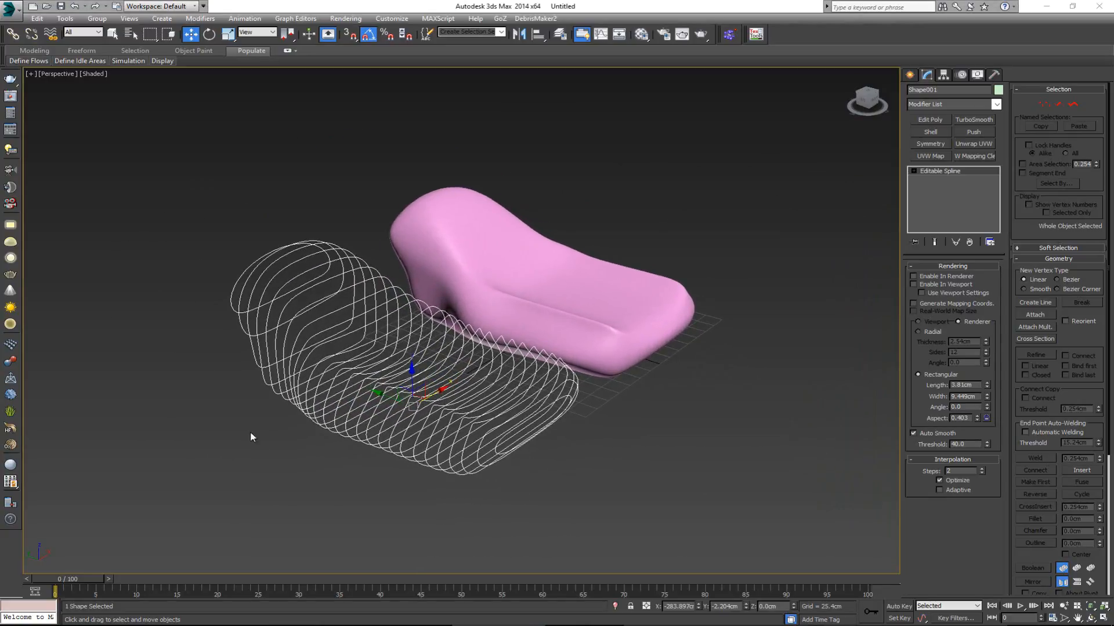
Select the outermost foot-end cross-section at spline sub-object level and detach it from the shape as a separate object
scroll(522, 470, up, 3)
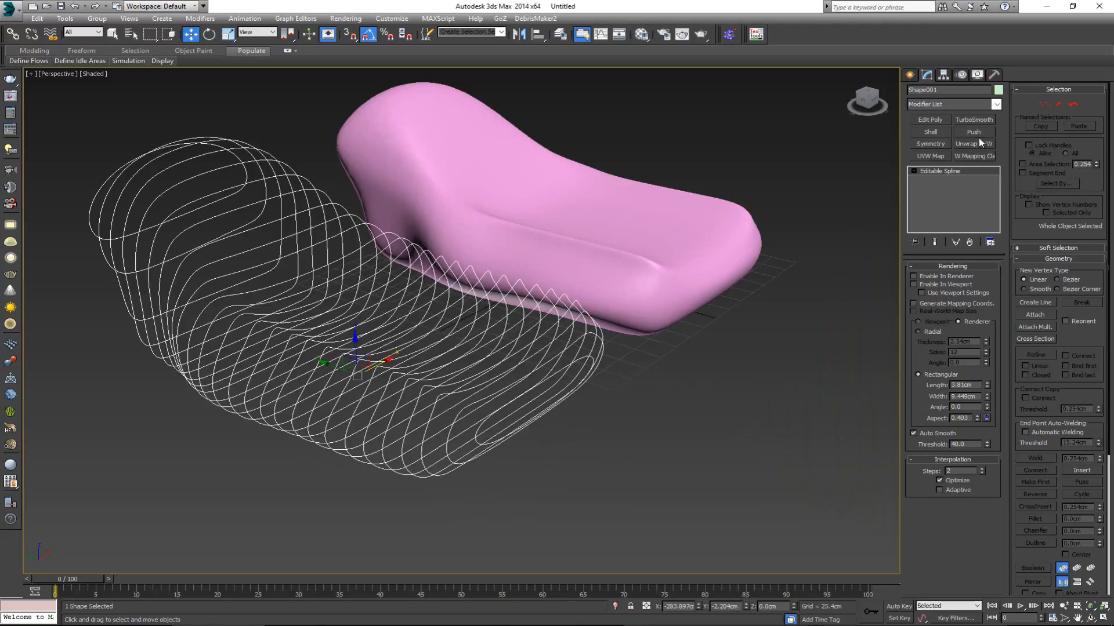
click(1076, 105)
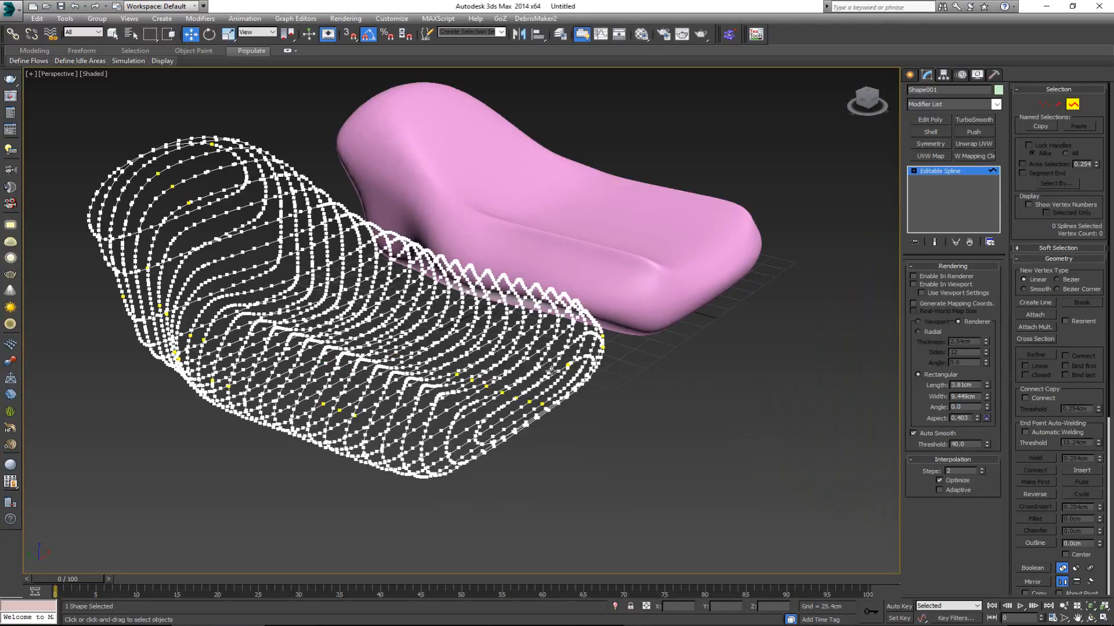
alt+middle_drag(513, 435, 595, 370)
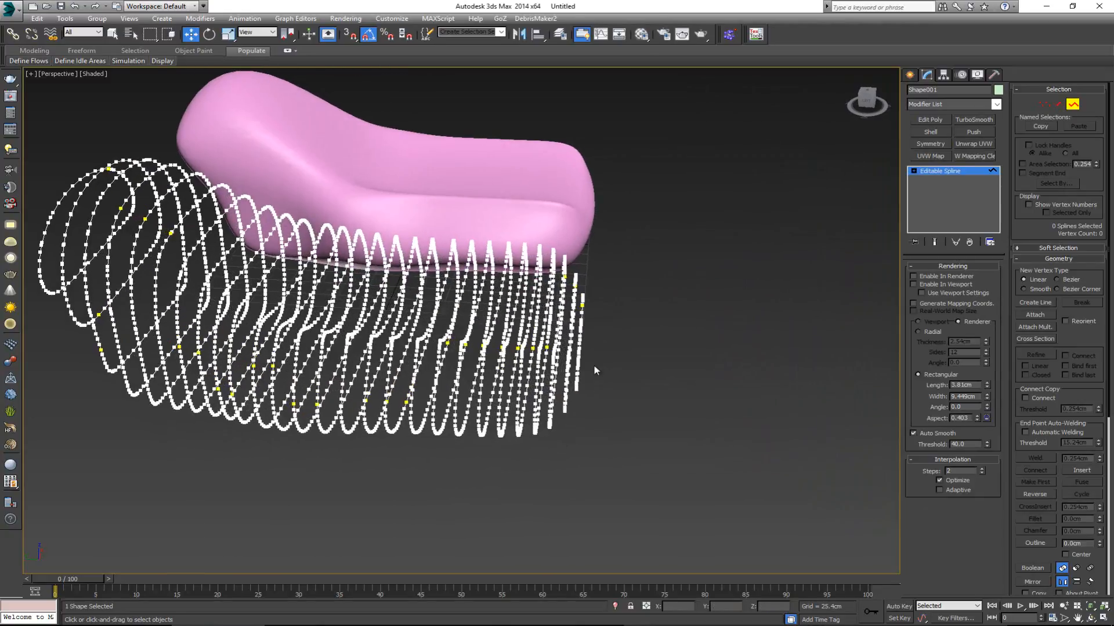
drag(578, 378, 570, 388)
alt+middle_drag(571, 387, 505, 415)
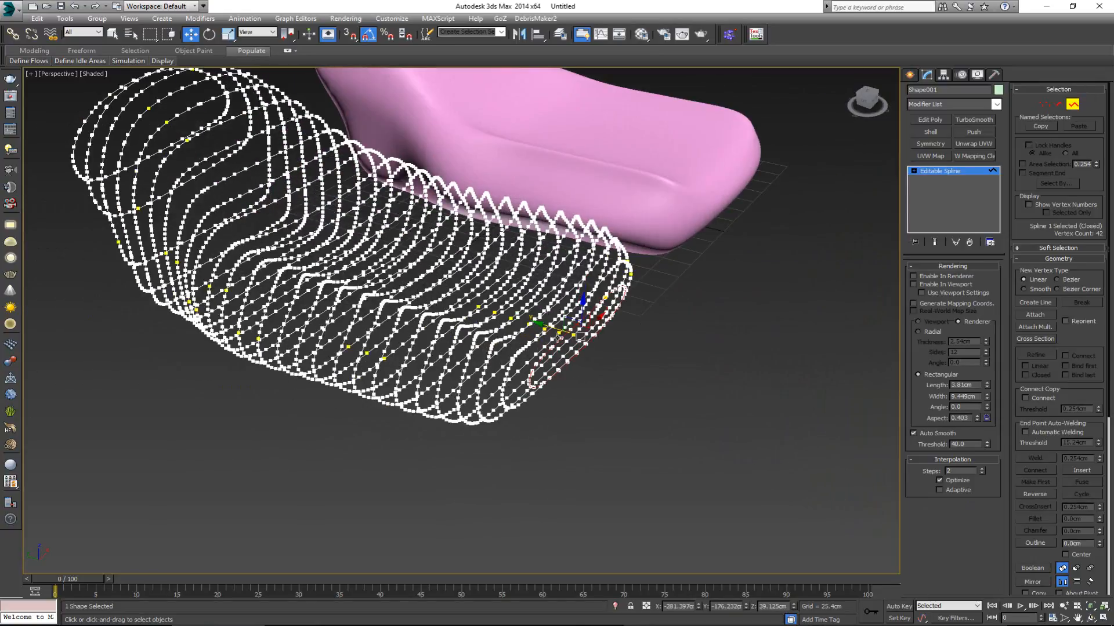
scroll(557, 340, up, 8)
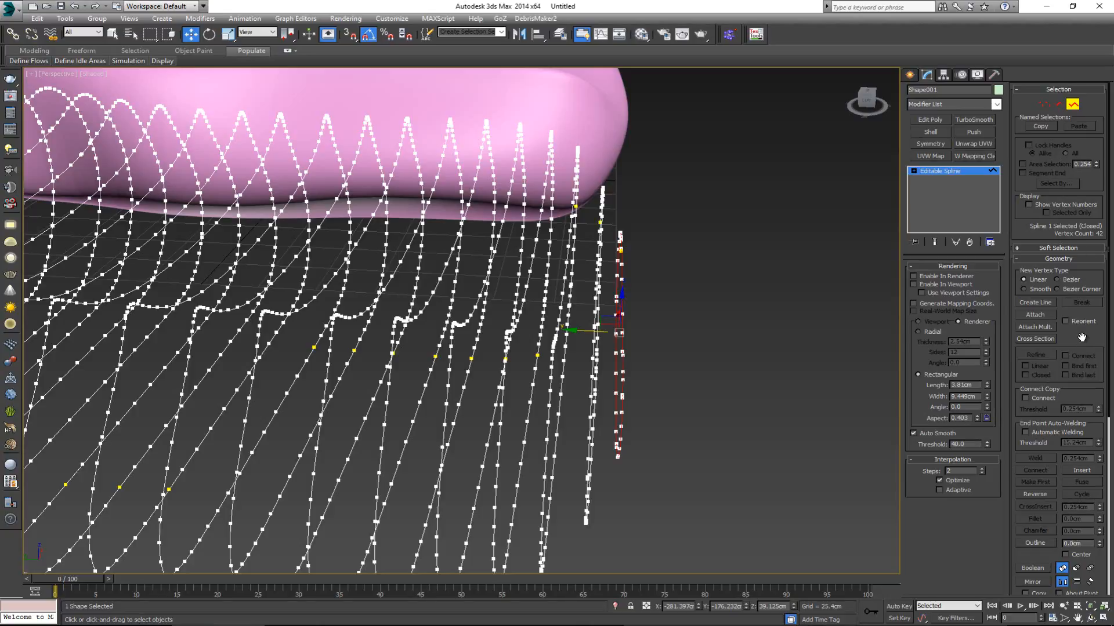
drag(1082, 334, 1082, 120)
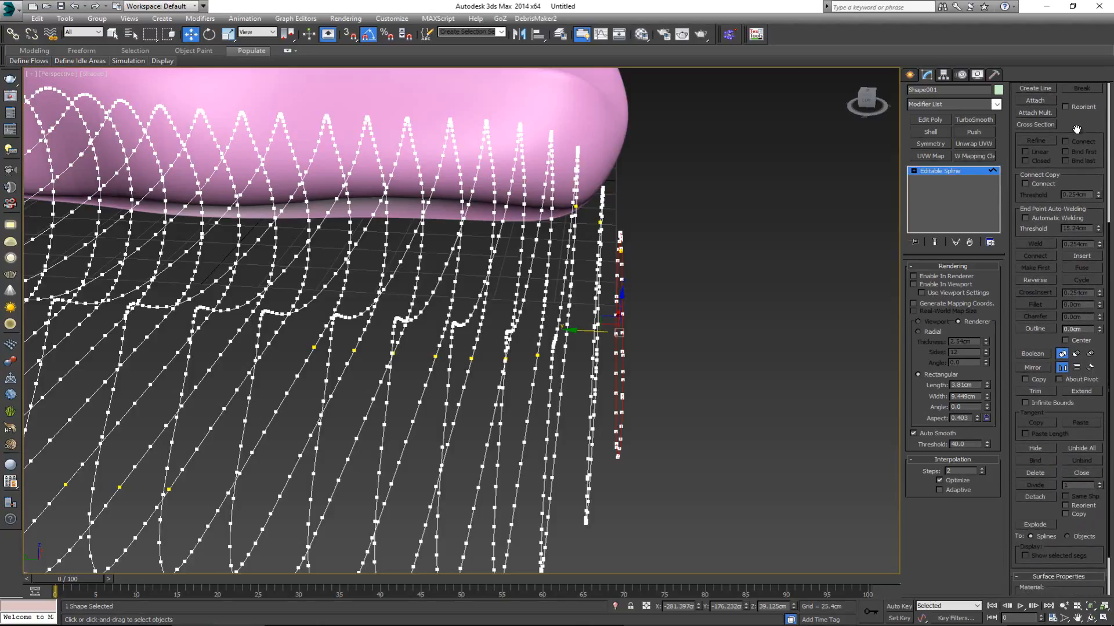
click(1039, 497)
click(591, 321)
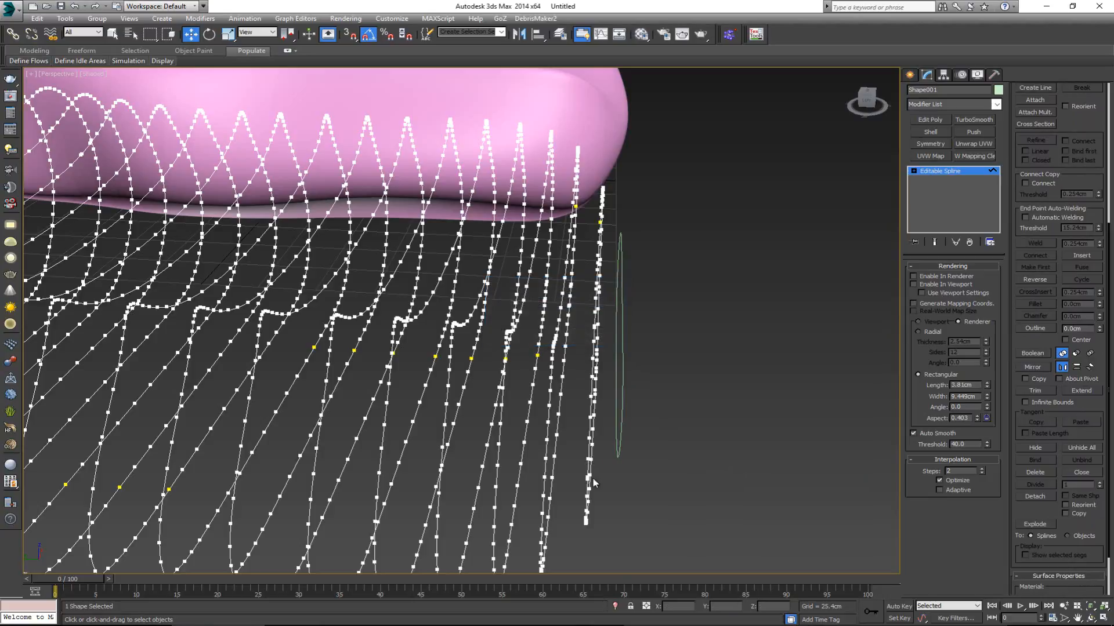
Detach the second and third cross-section splines from the foot end as separate shapes
click(585, 519)
click(1037, 497)
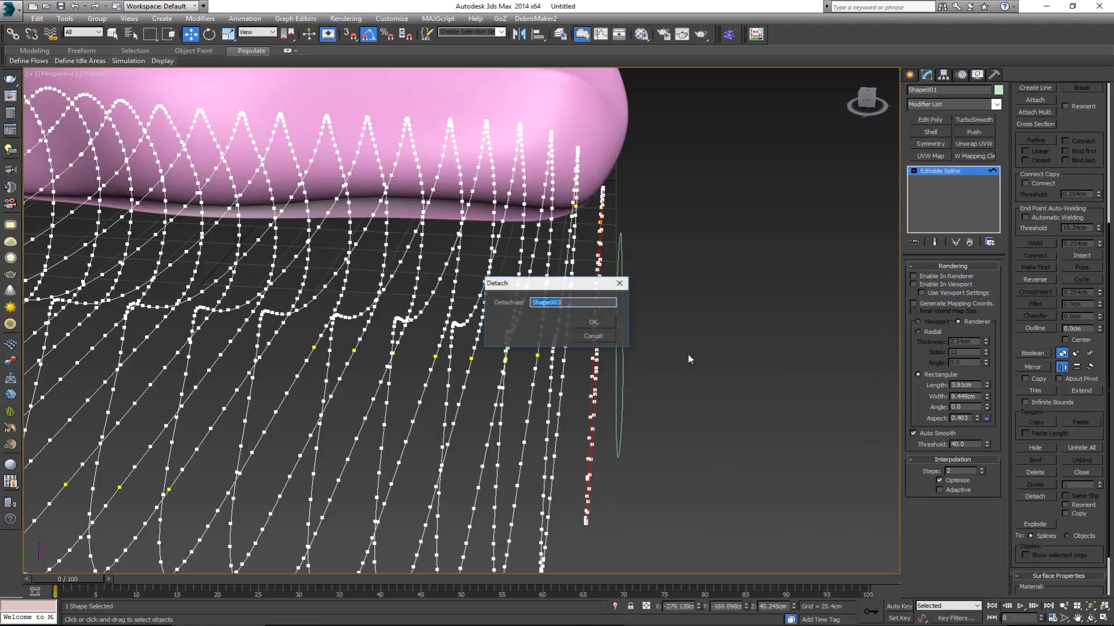
click(592, 324)
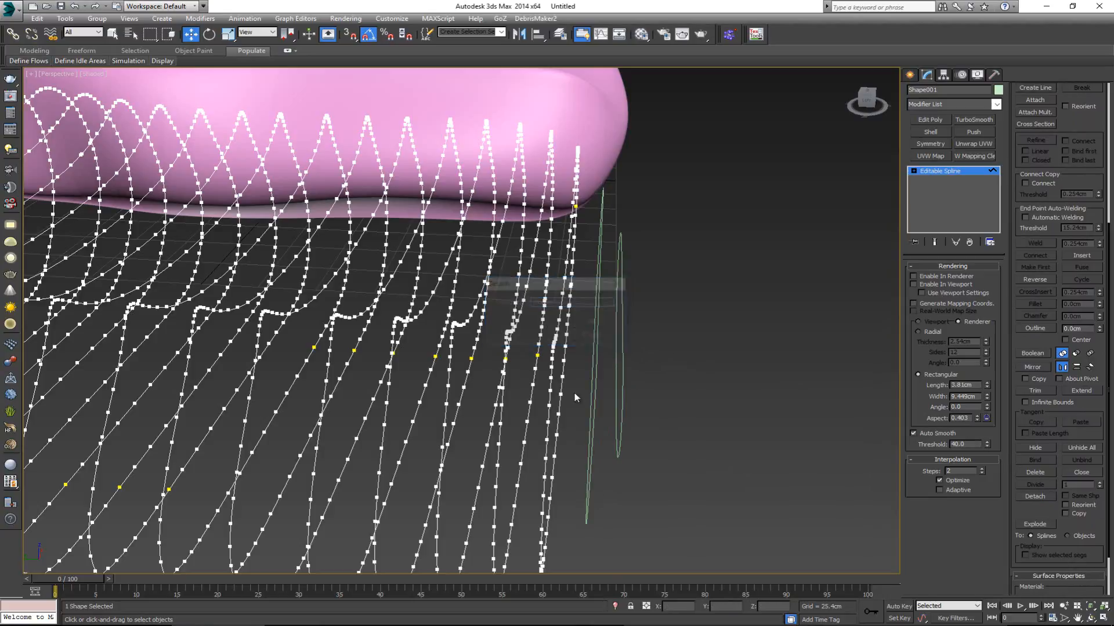
click(543, 486)
click(1037, 497)
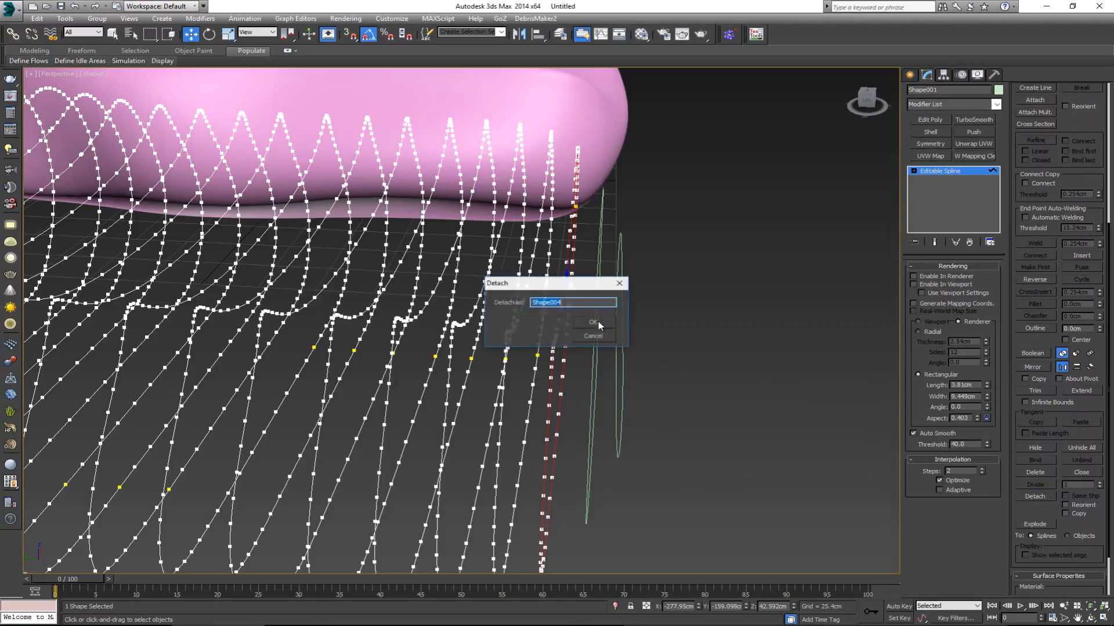
click(596, 324)
Detach the fourth and fifth cross-section splines from the foot end as separate shapes
click(522, 439)
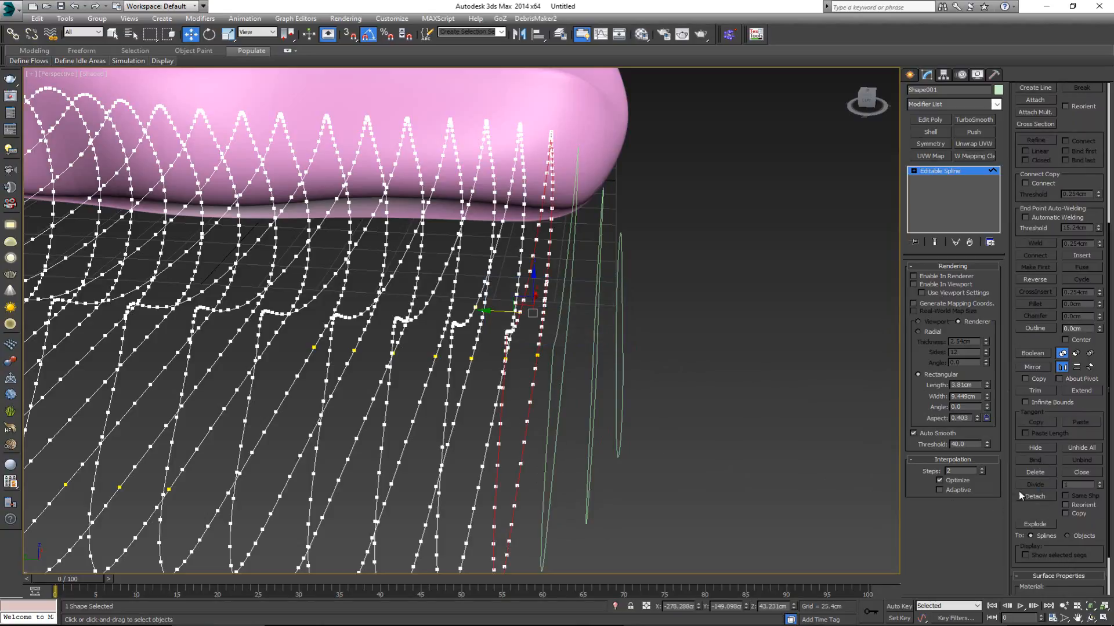
click(1038, 497)
click(596, 324)
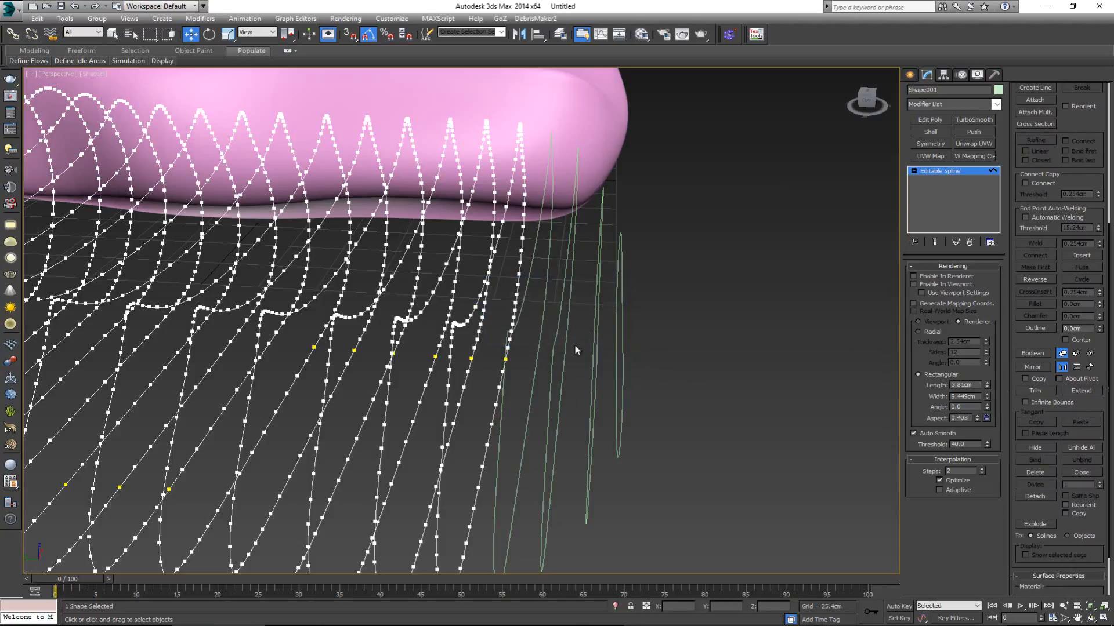
alt+middle_drag(577, 345, 611, 306)
click(549, 425)
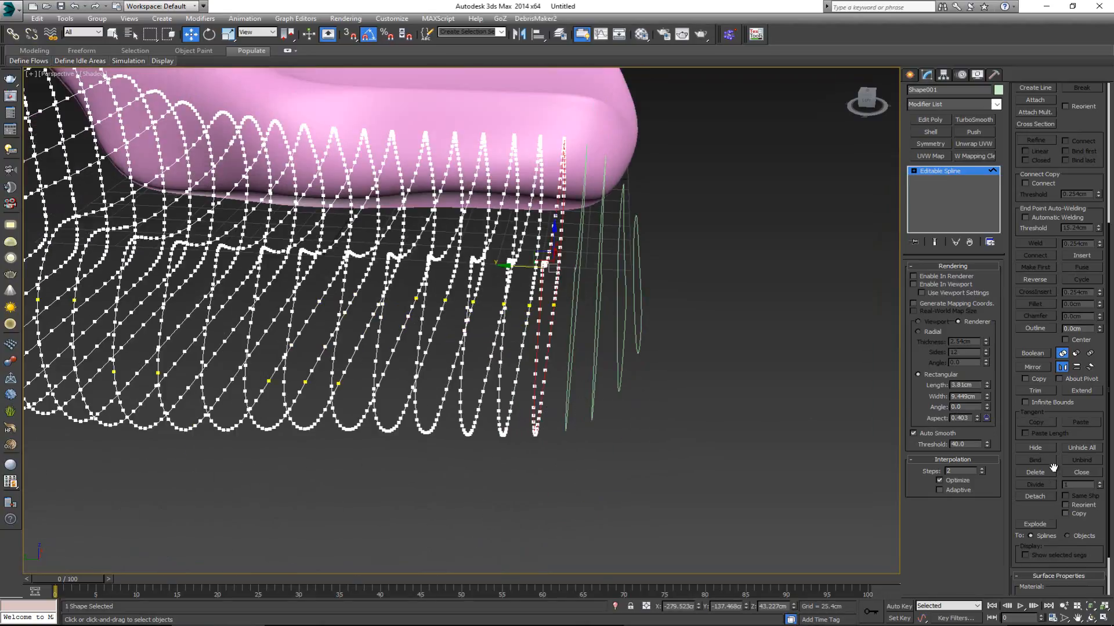
click(1037, 497)
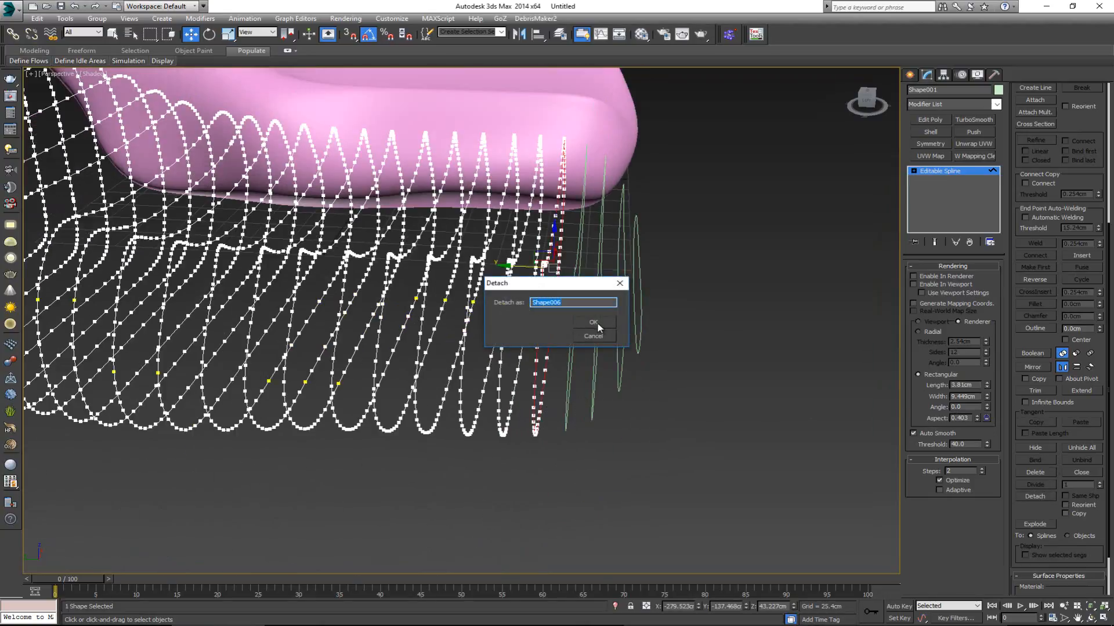
click(597, 326)
Detach the sixth cross-section spline from the foot end, and the remaining ones up to the head end, as separate shapes
alt+middle_drag(597, 326, 453, 256)
click(581, 455)
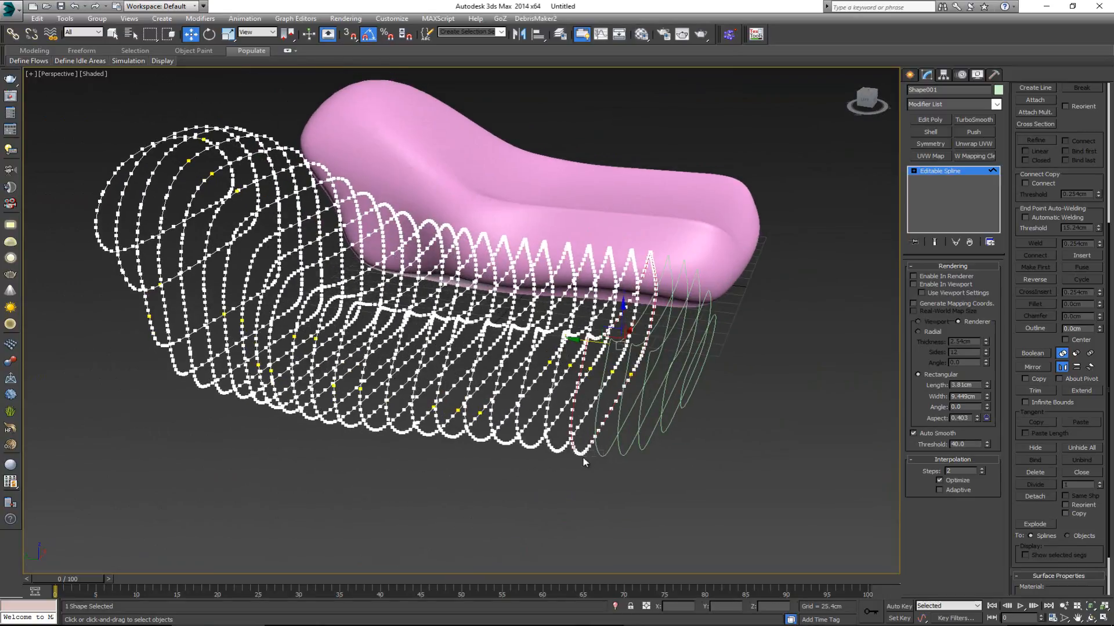
click(1035, 497)
click(593, 323)
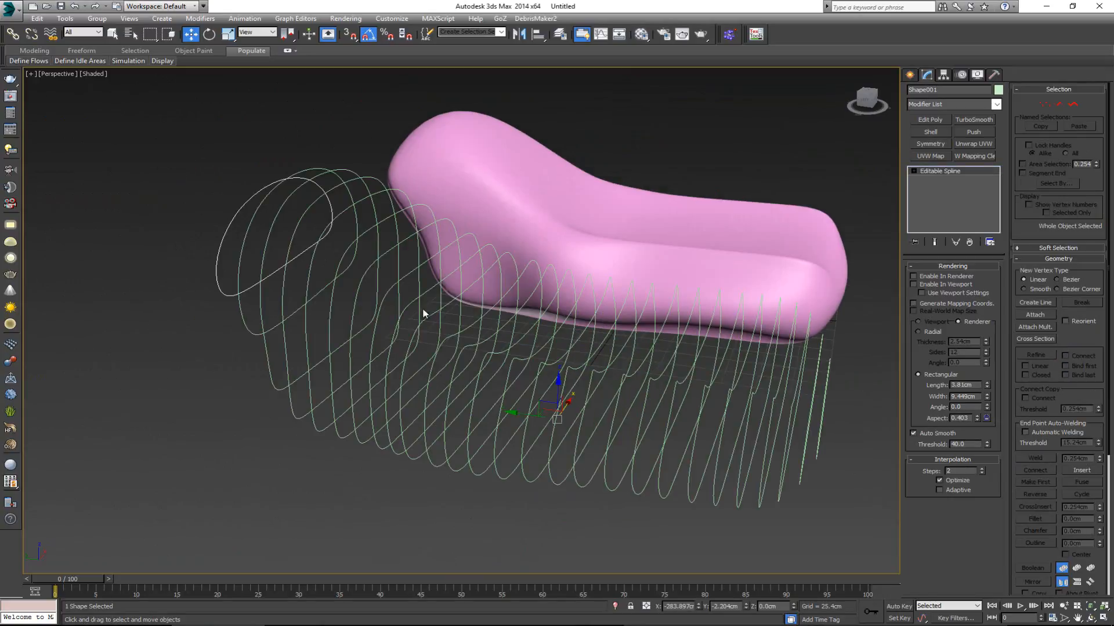
Select all the cross-section splines and clone them once as copies, offset about 3.8 cm along Y, then clear the selection
alt+middle_drag(423, 313, 327, 398)
drag(277, 340, 329, 390)
click(284, 370)
drag(221, 290, 850, 451)
alt+middle_drag(456, 313, 393, 325)
scroll(464, 321, up, 2)
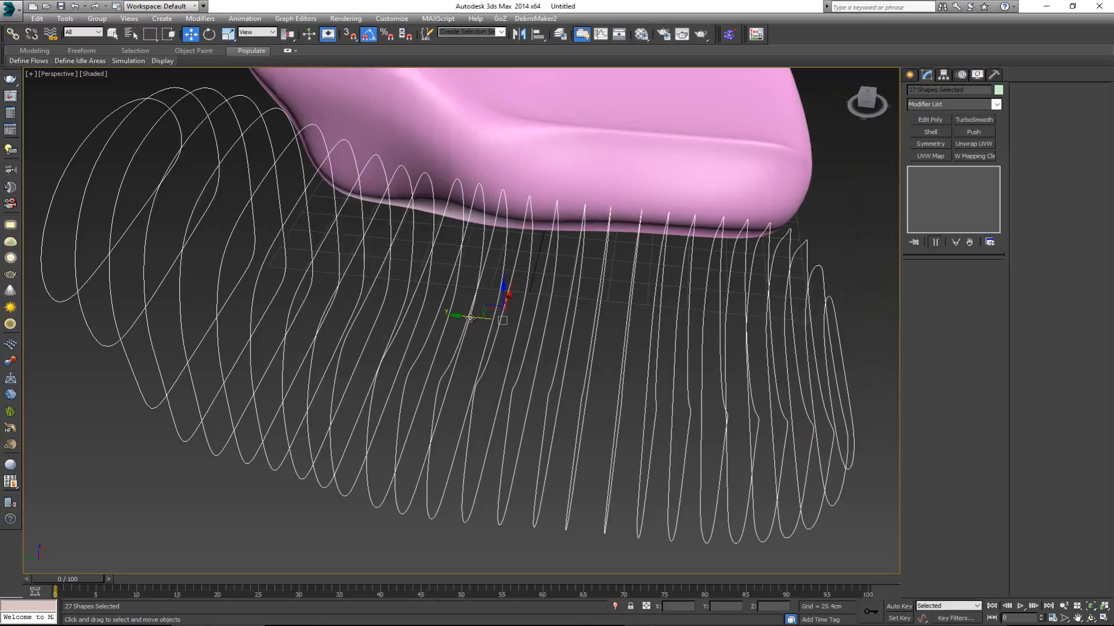
shift+drag(469, 318, 463, 318)
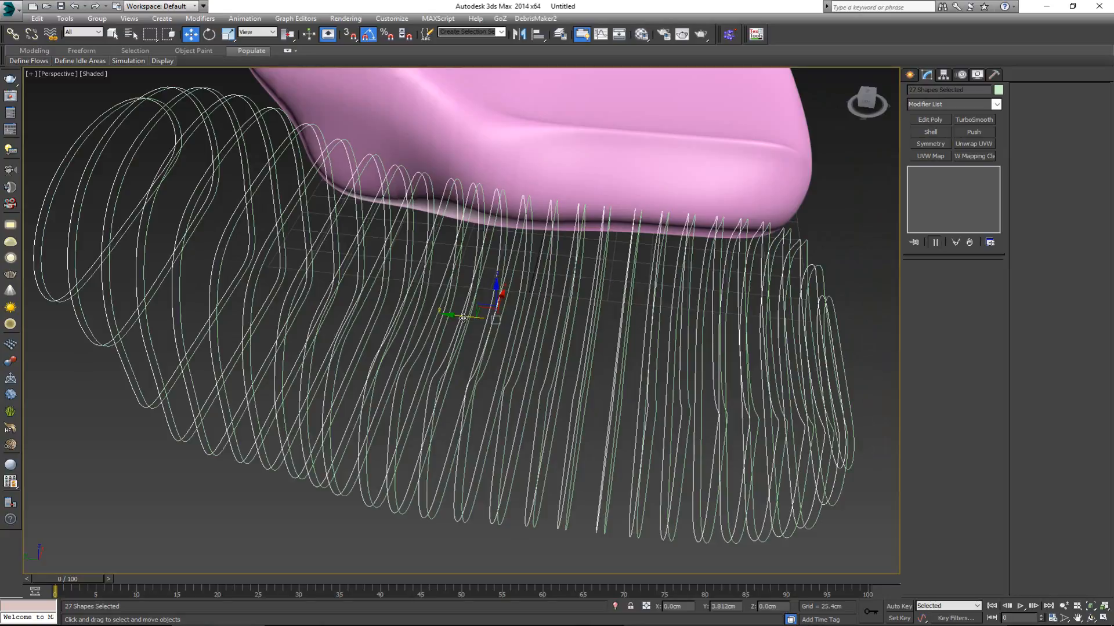
shift+drag(462, 318, 464, 316)
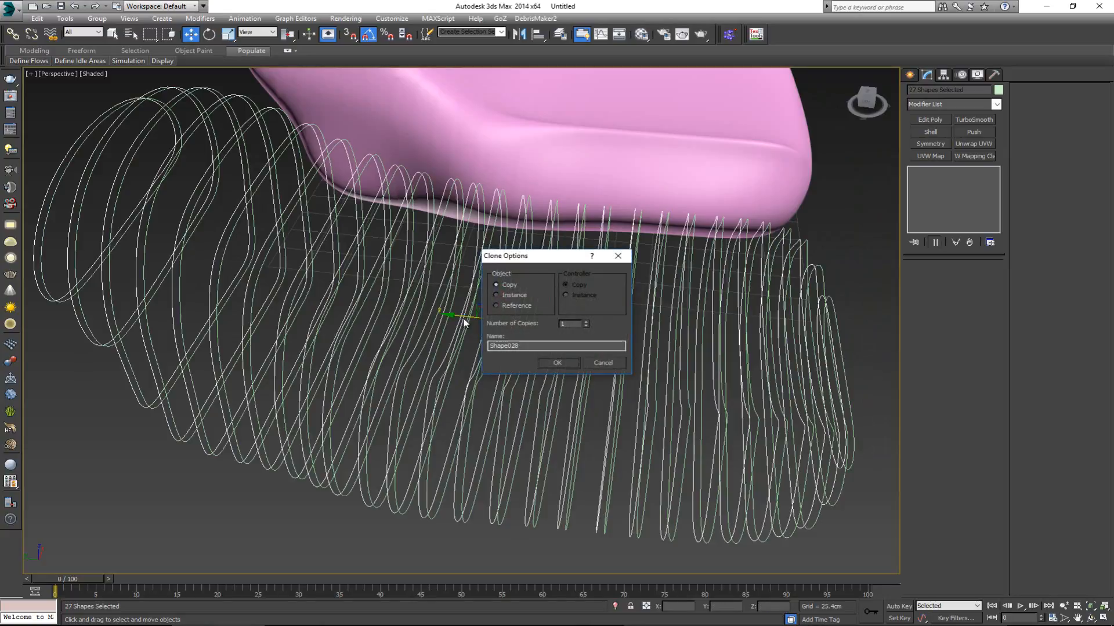
click(560, 365)
alt+middle_drag(547, 363, 514, 341)
click(811, 512)
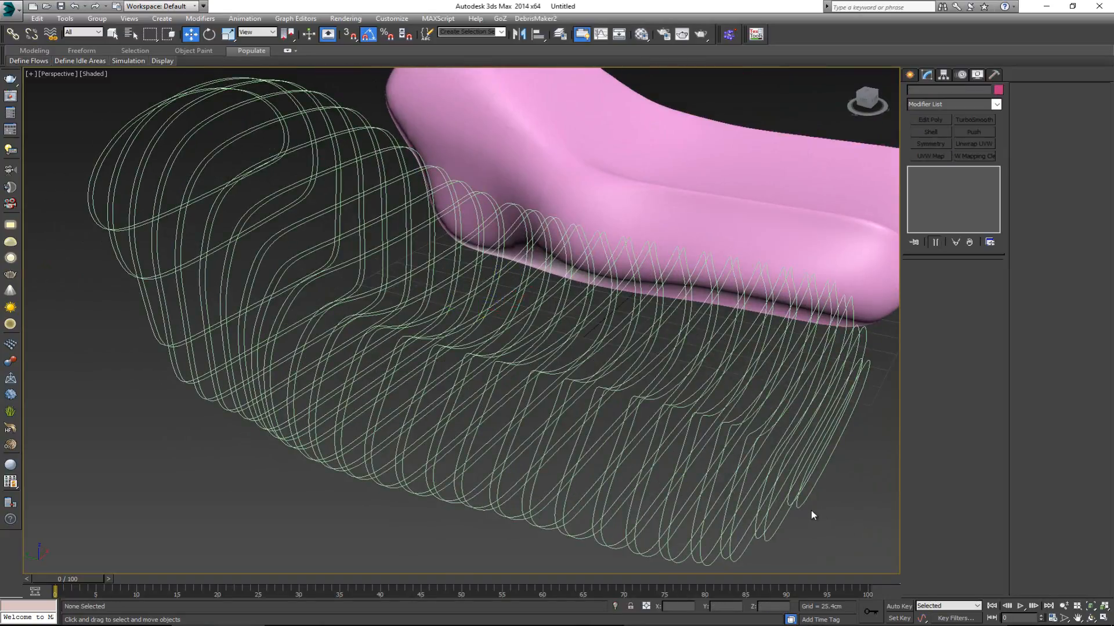
click(794, 502)
click(791, 500)
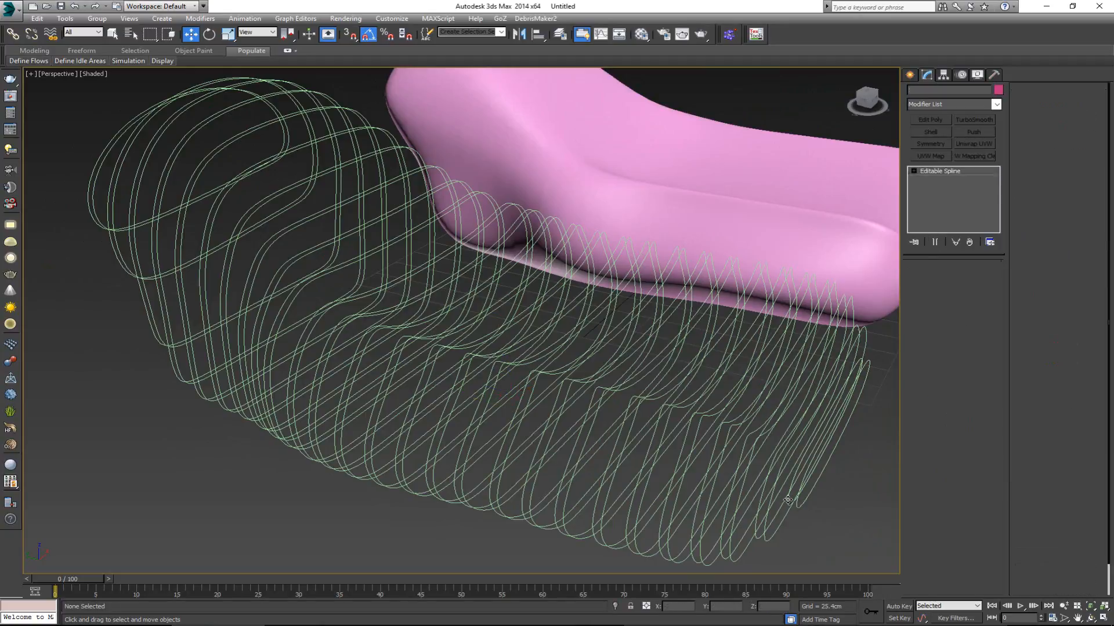
alt+middle_drag(445, 379, 634, 353)
scroll(453, 395, down, 3)
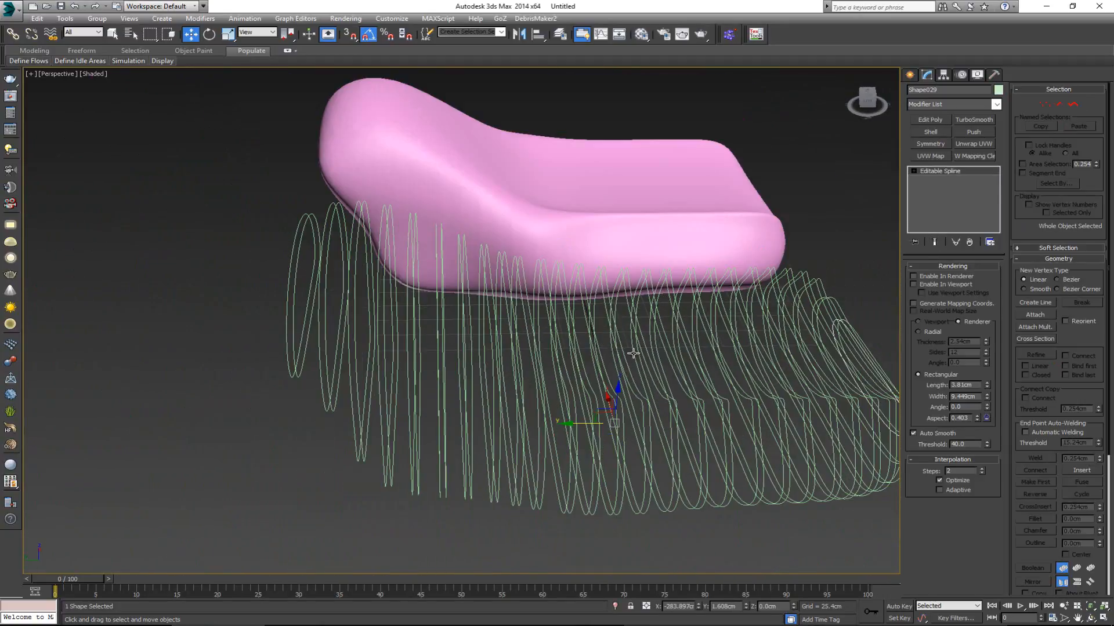
click(265, 355)
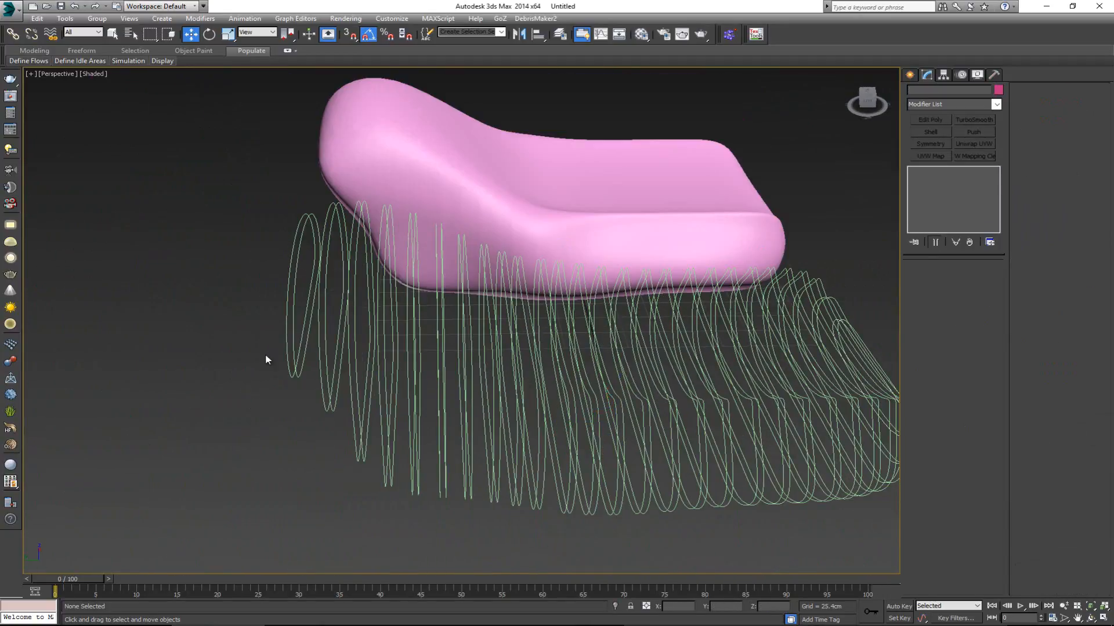
Attach the outermost head-end spline and its offset copy to each other as one shape
alt+middle_drag(331, 356, 460, 256)
scroll(287, 319, up, 4)
click(303, 342)
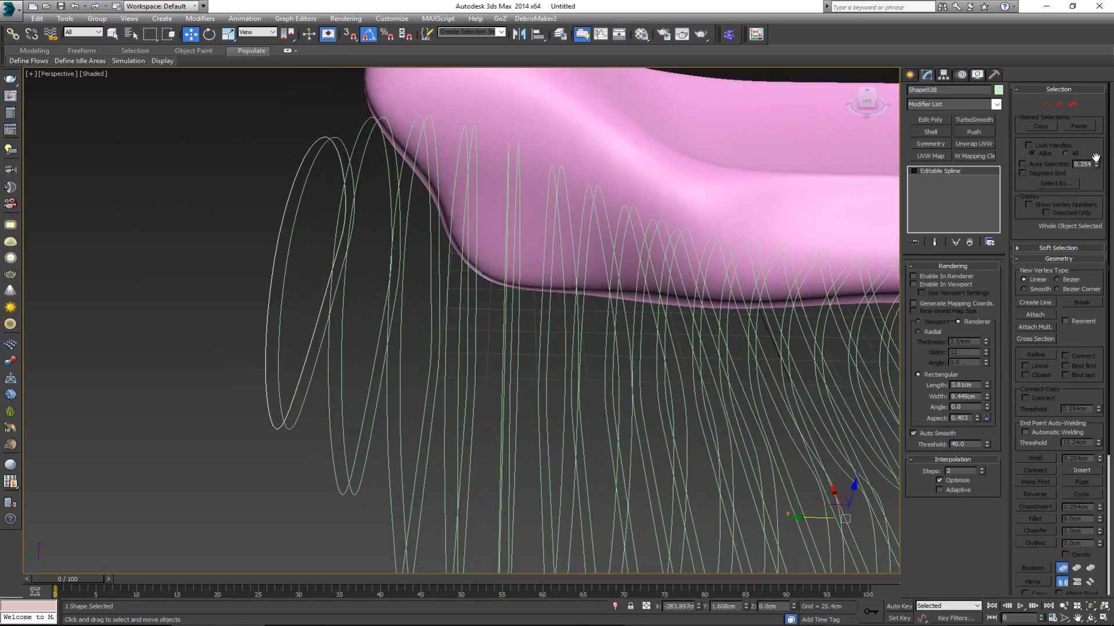
click(1035, 315)
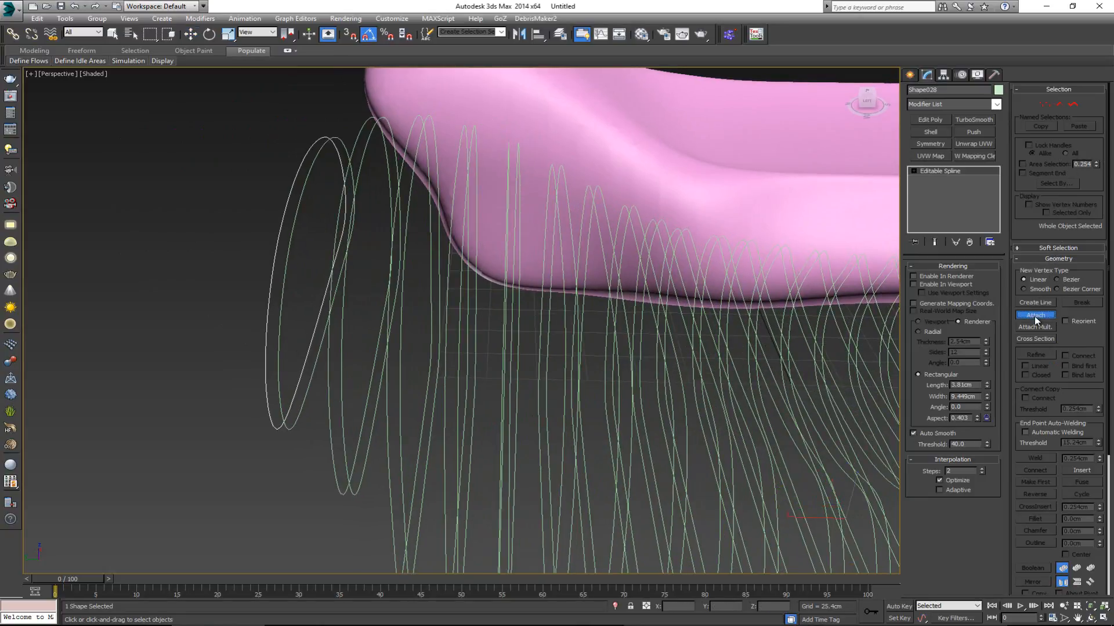
click(278, 339)
right_click(303, 403)
Attach the splines of the second and third pairs from the head end, making each pair one shape
click(329, 408)
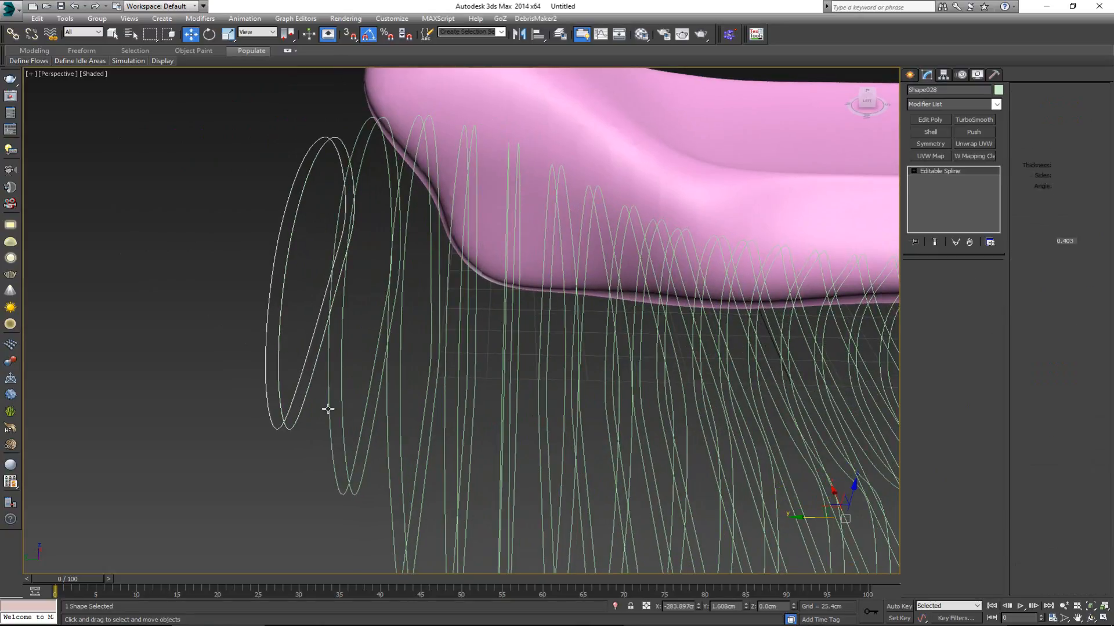
click(1035, 315)
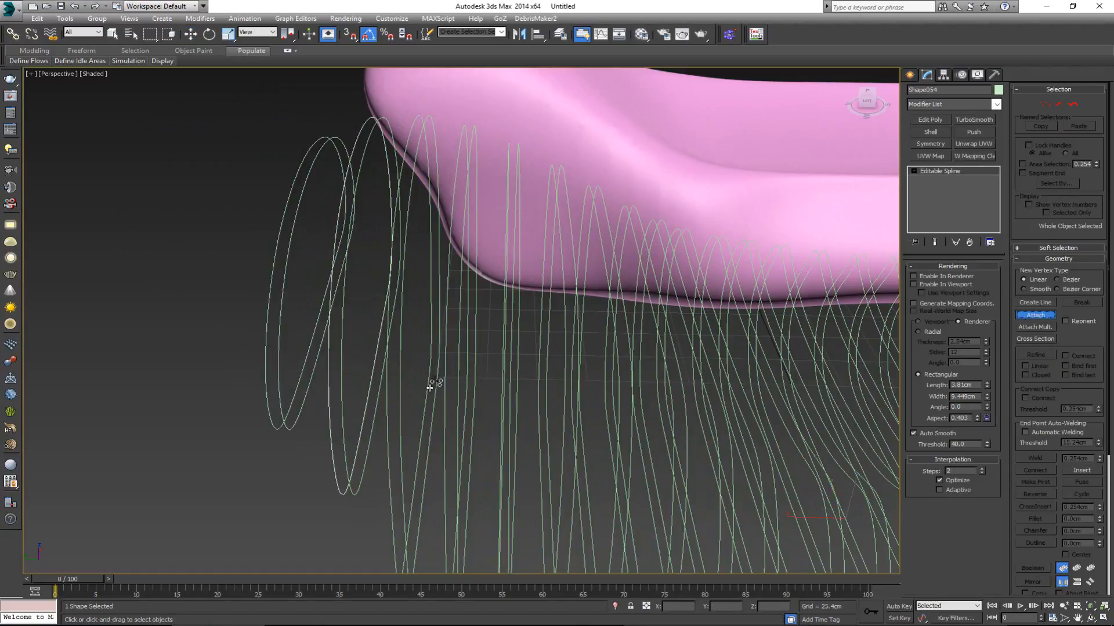
click(348, 406)
right_click(376, 413)
click(385, 410)
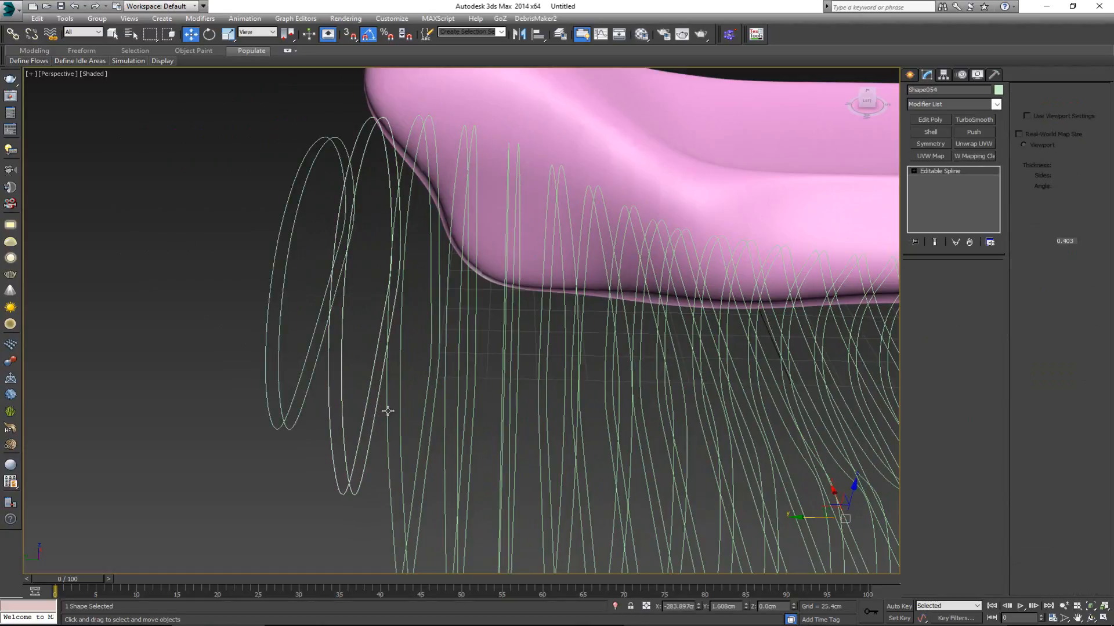
click(1035, 315)
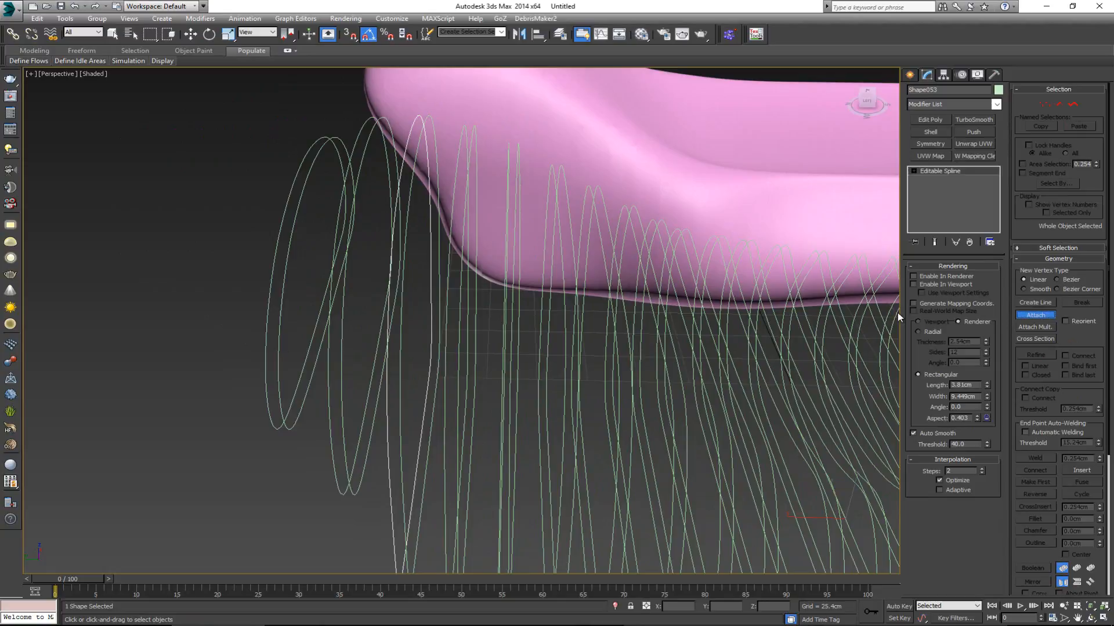
click(400, 390)
middle_drag(402, 388, 410, 312)
scroll(409, 312, down, 2)
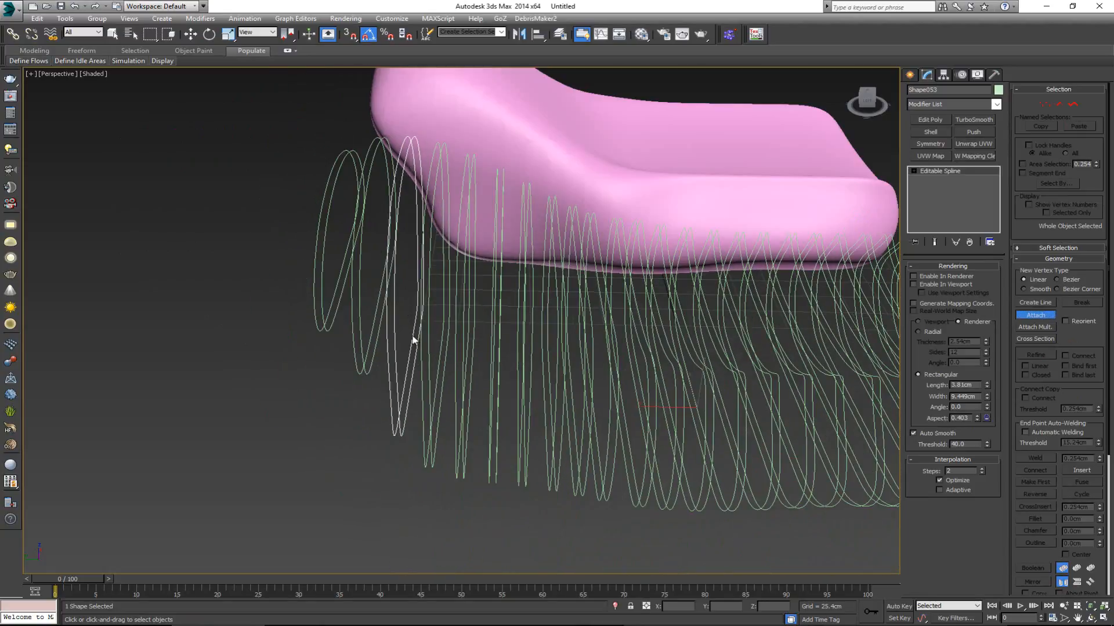
right_click(416, 375)
Attach the two splines of the fourth pair from the head end into one shape
click(421, 381)
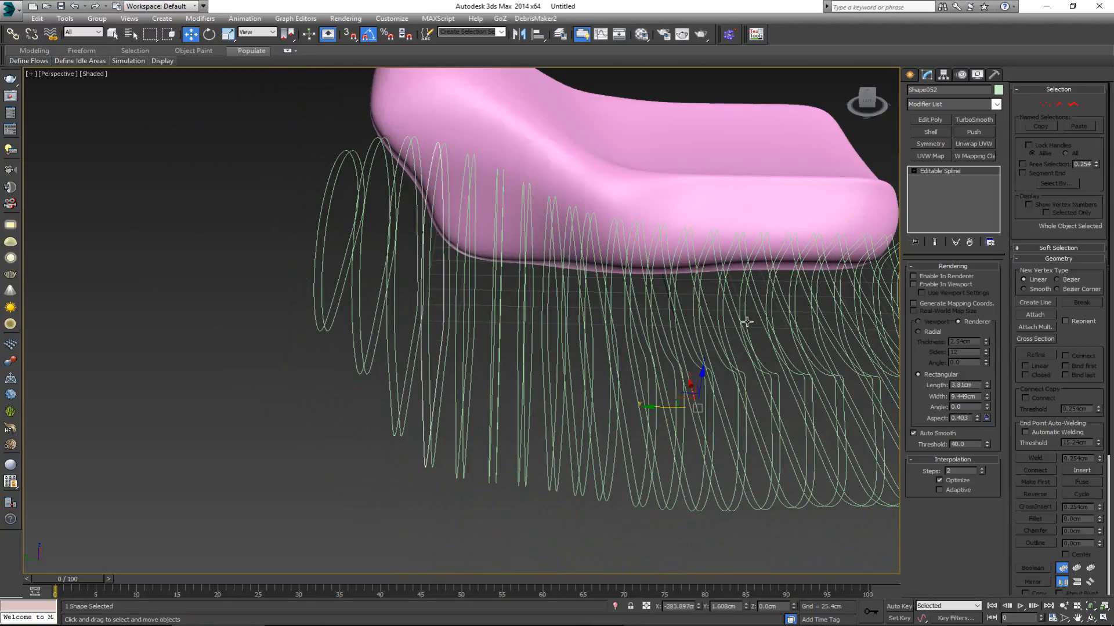
click(1035, 315)
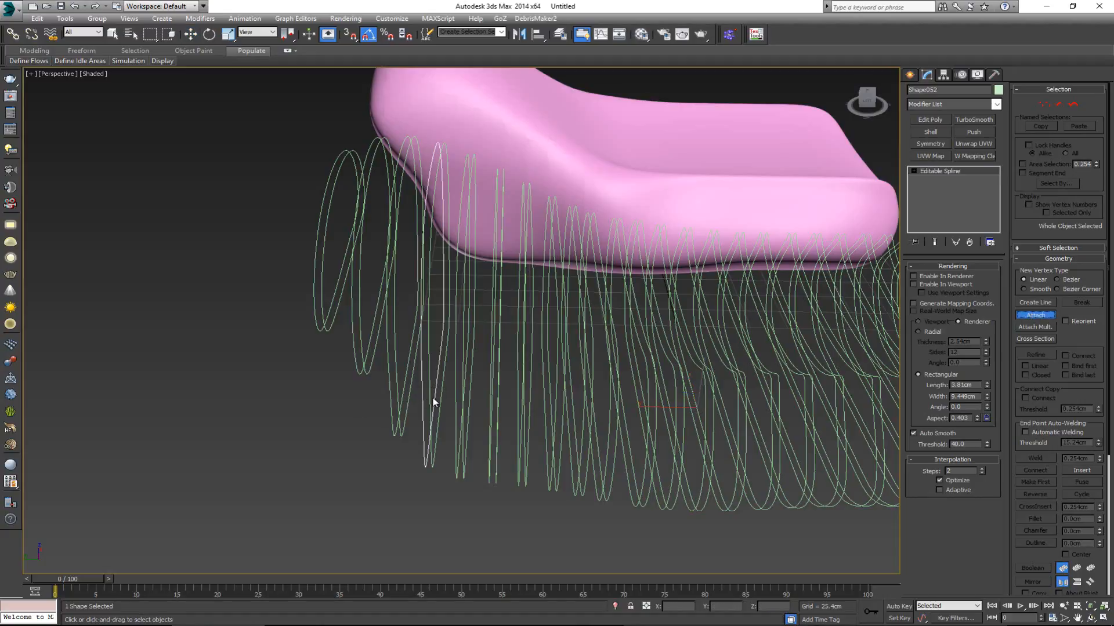
click(432, 396)
right_click(449, 404)
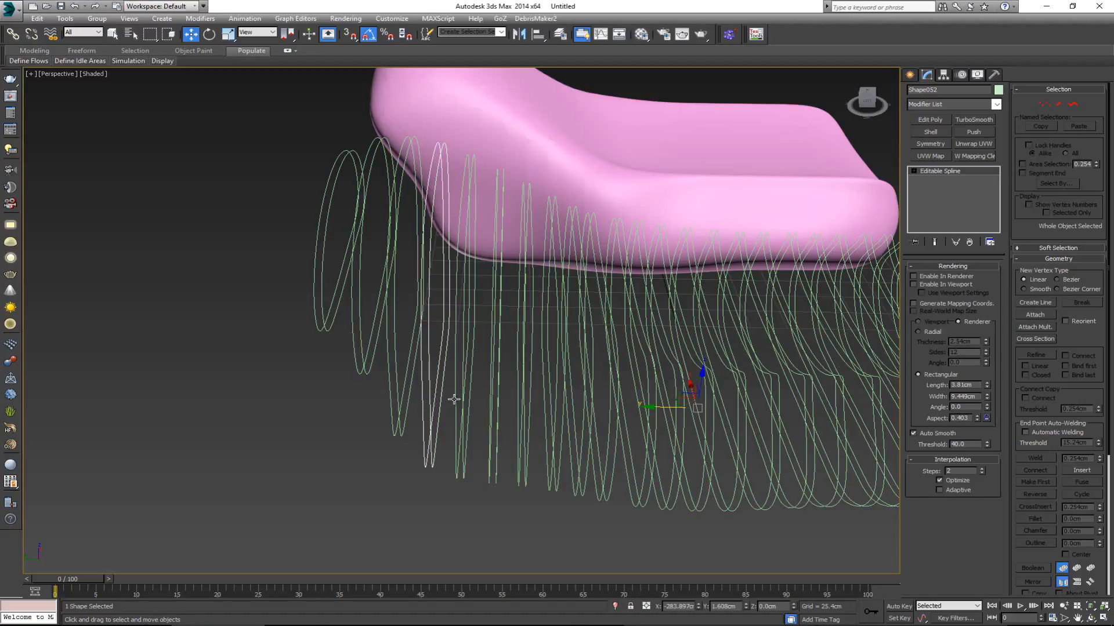
Attach the two splines of the fifth pair from the head end into one shape
middle_drag(453, 400, 418, 397)
click(419, 395)
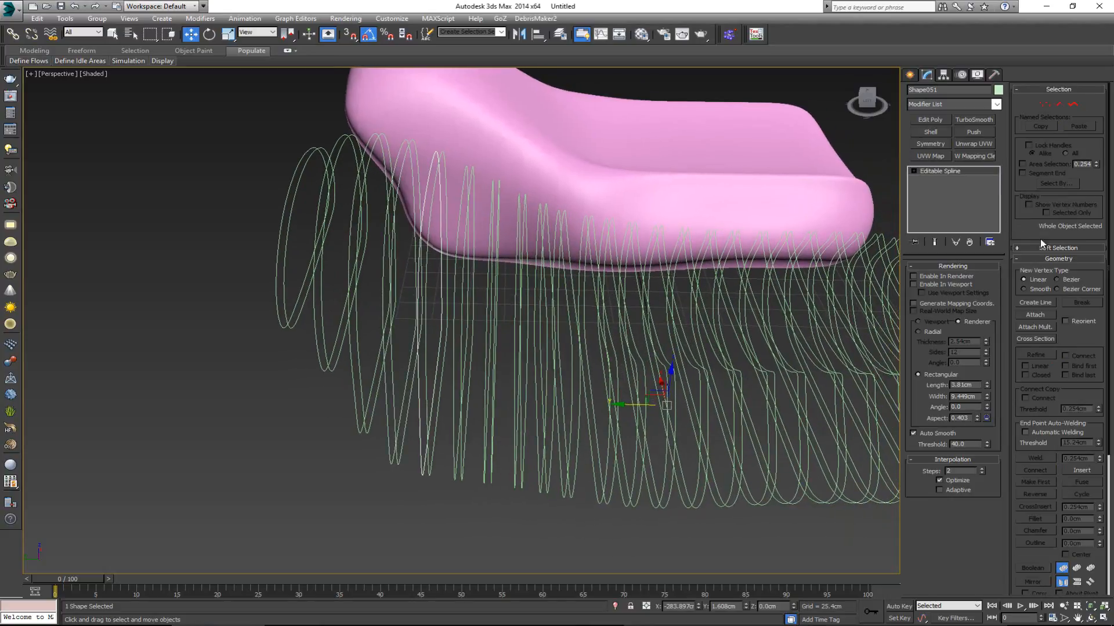
click(1035, 315)
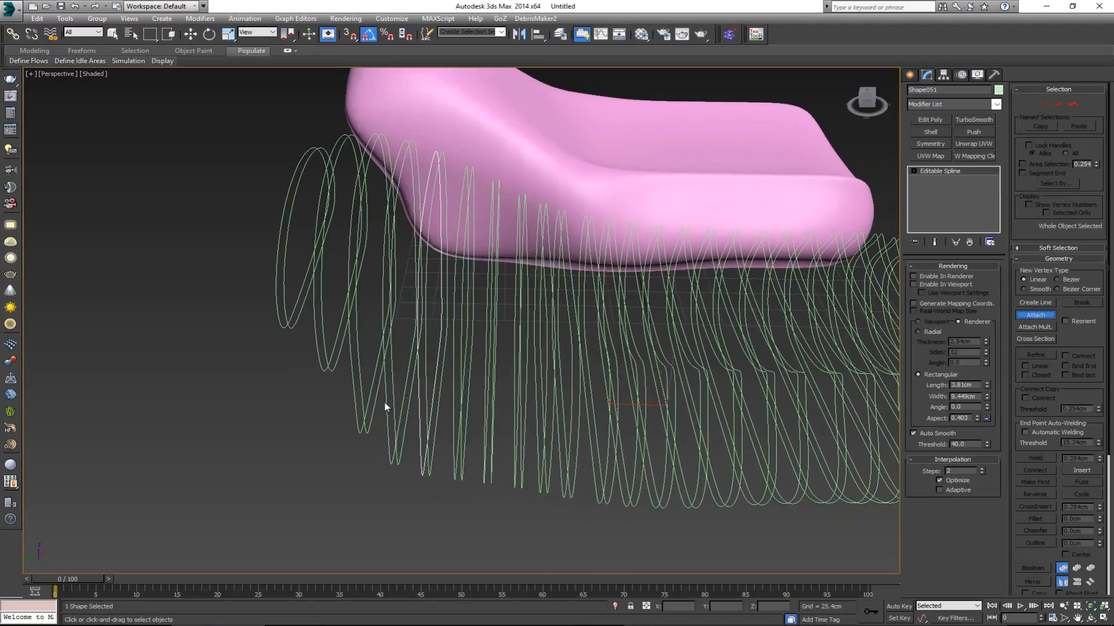
click(432, 404)
right_click(449, 409)
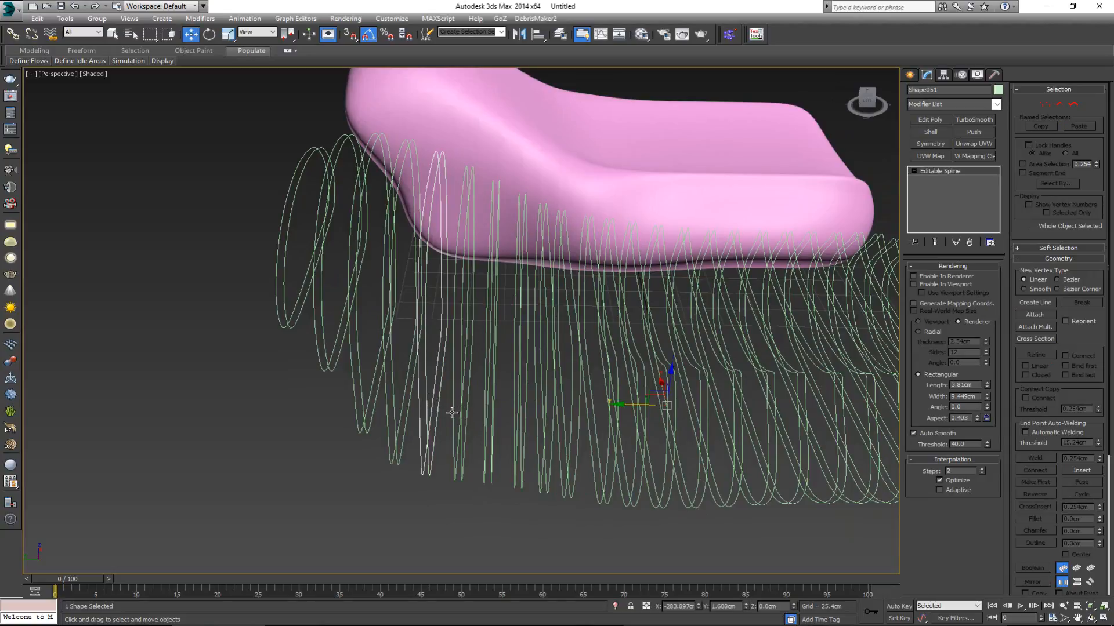
Attach the splines of the sixth and seventh pairs from the head end, making each pair one shape
click(455, 418)
click(1039, 316)
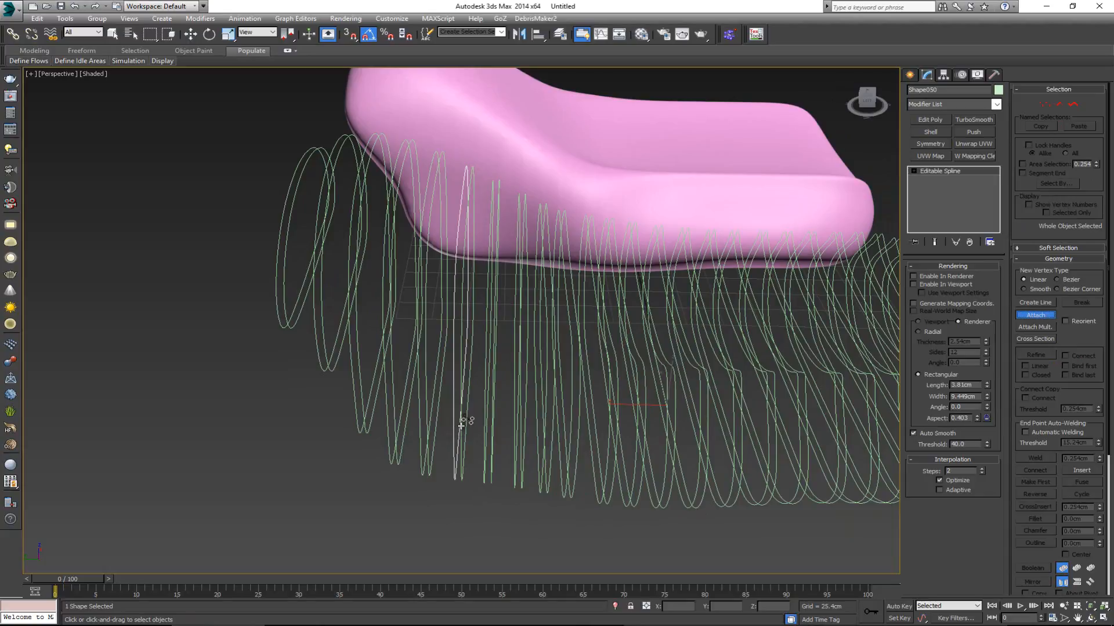
middle_drag(464, 422, 430, 427)
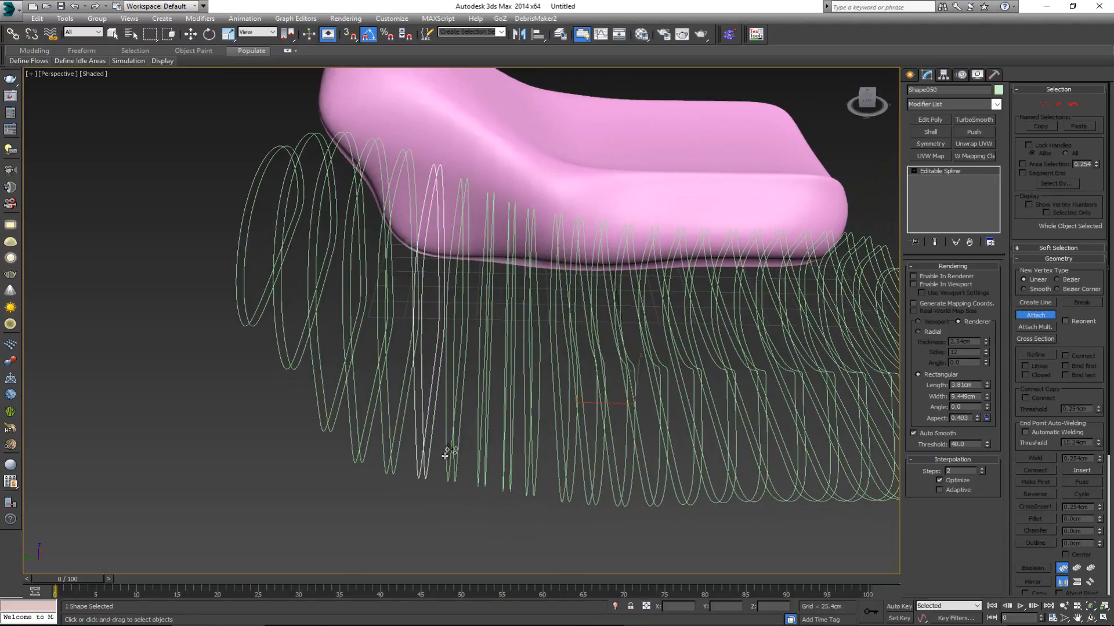
right_click(445, 455)
click(448, 456)
click(1039, 317)
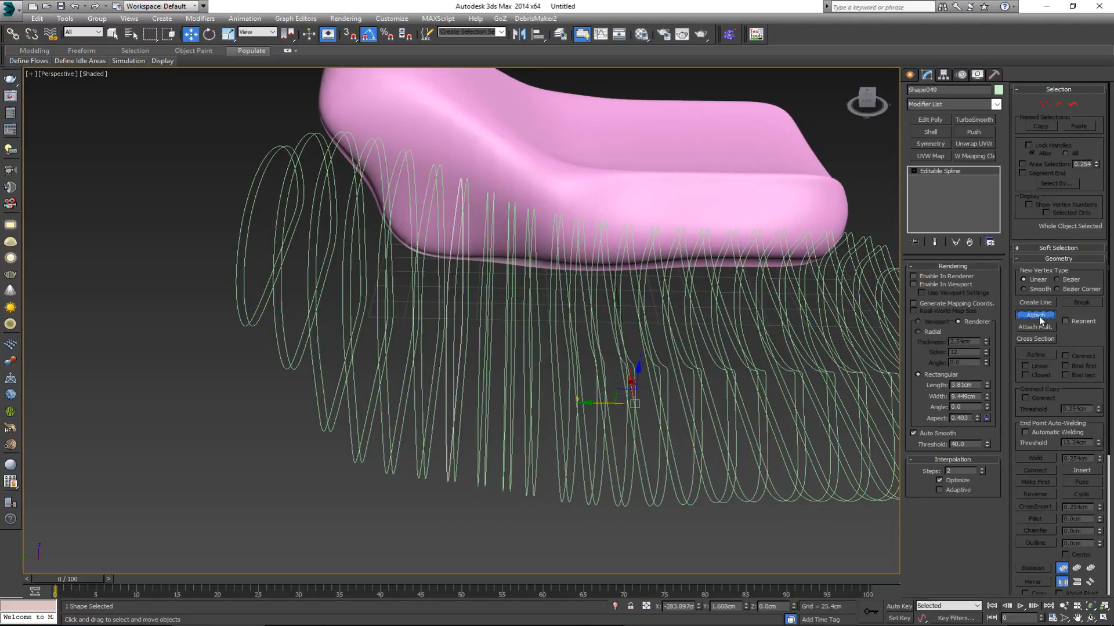
click(456, 436)
right_click(466, 454)
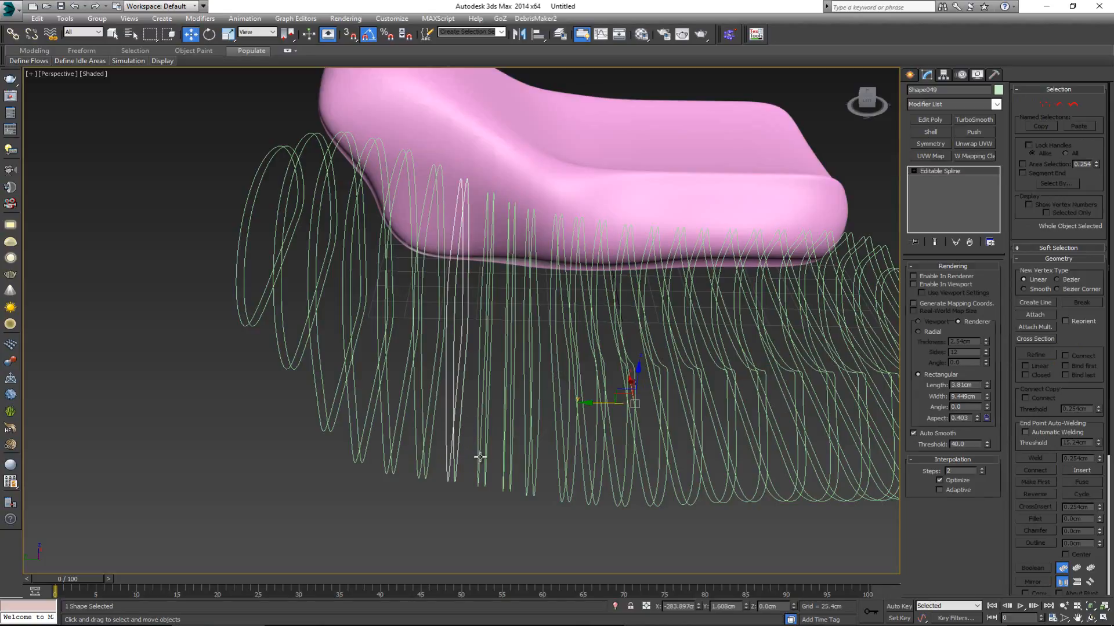
Attach the splines of the eighth and ninth pairs from the head end, making each pair its own shape
click(479, 457)
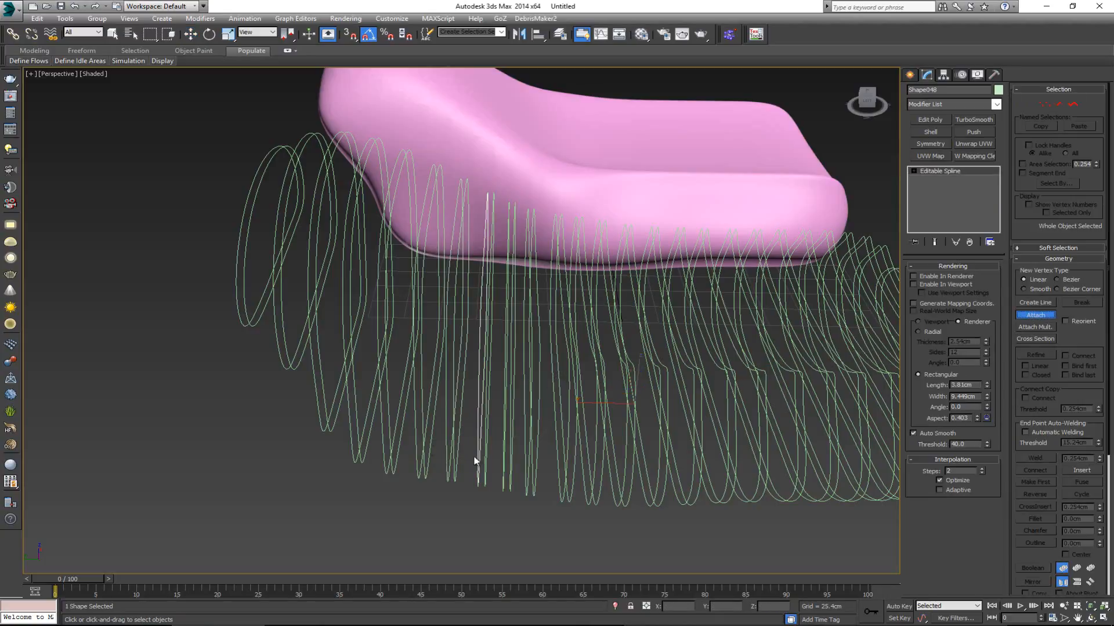
middle_drag(490, 450, 425, 452)
right_click(425, 453)
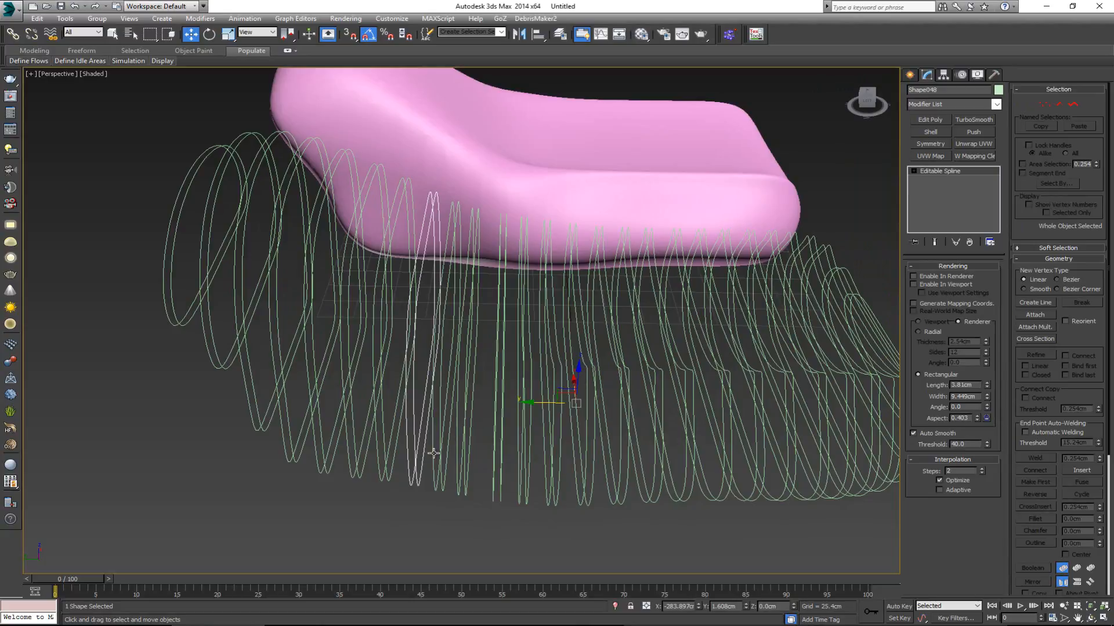
click(433, 454)
click(1029, 315)
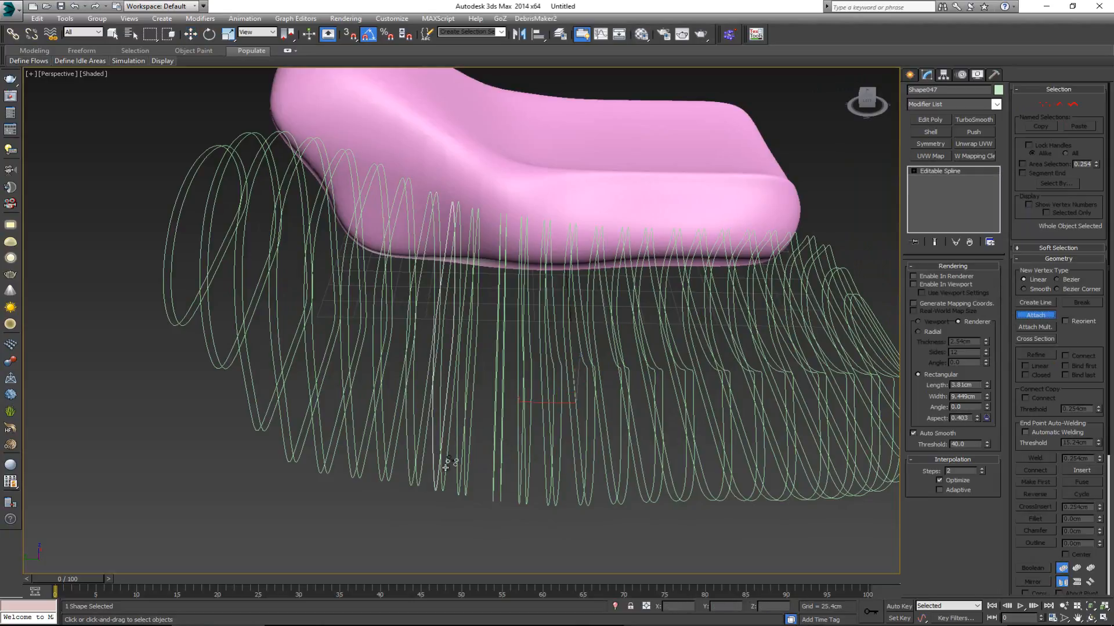
middle_drag(455, 460, 415, 470)
key(w)
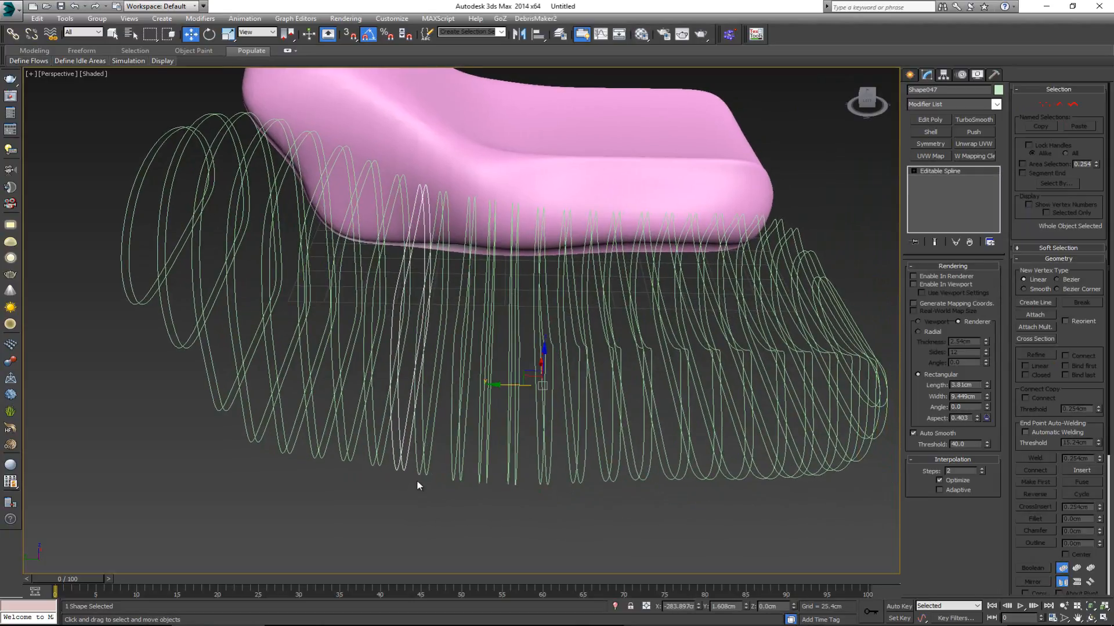
Attach the splines of the tenth and eleventh pairs from the head end, joining each pair into one shape
click(416, 470)
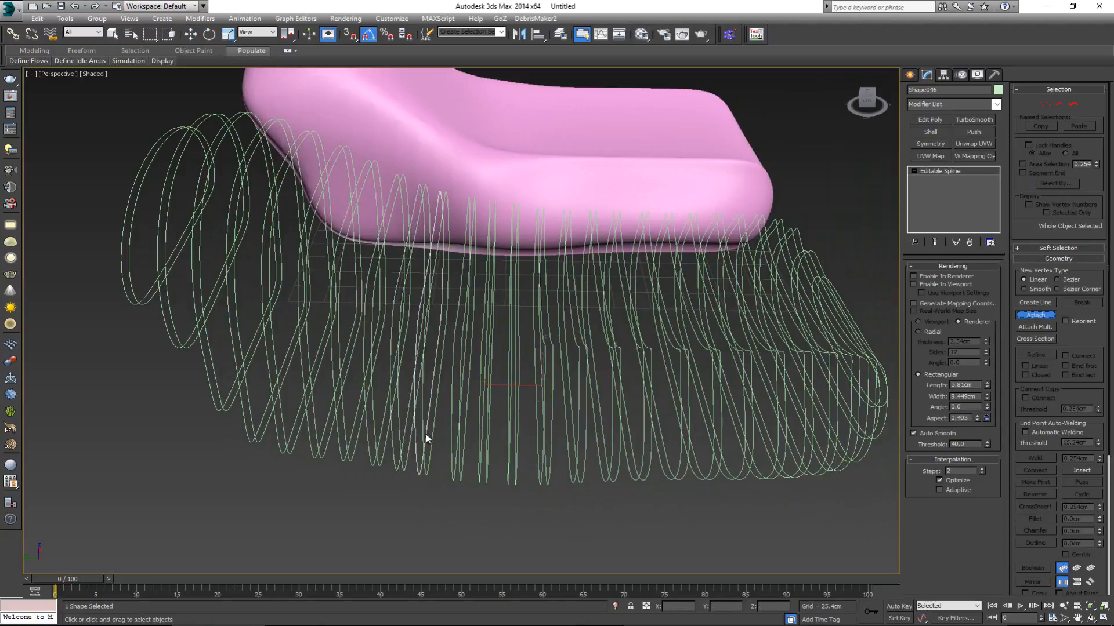
click(427, 454)
right_click(441, 458)
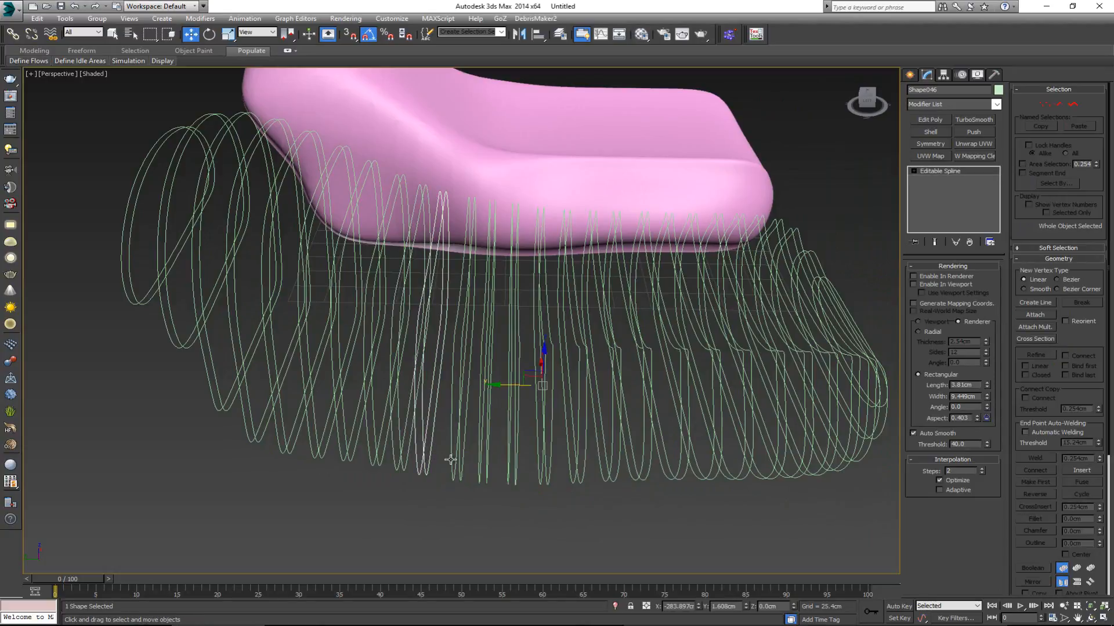
click(451, 460)
click(1036, 315)
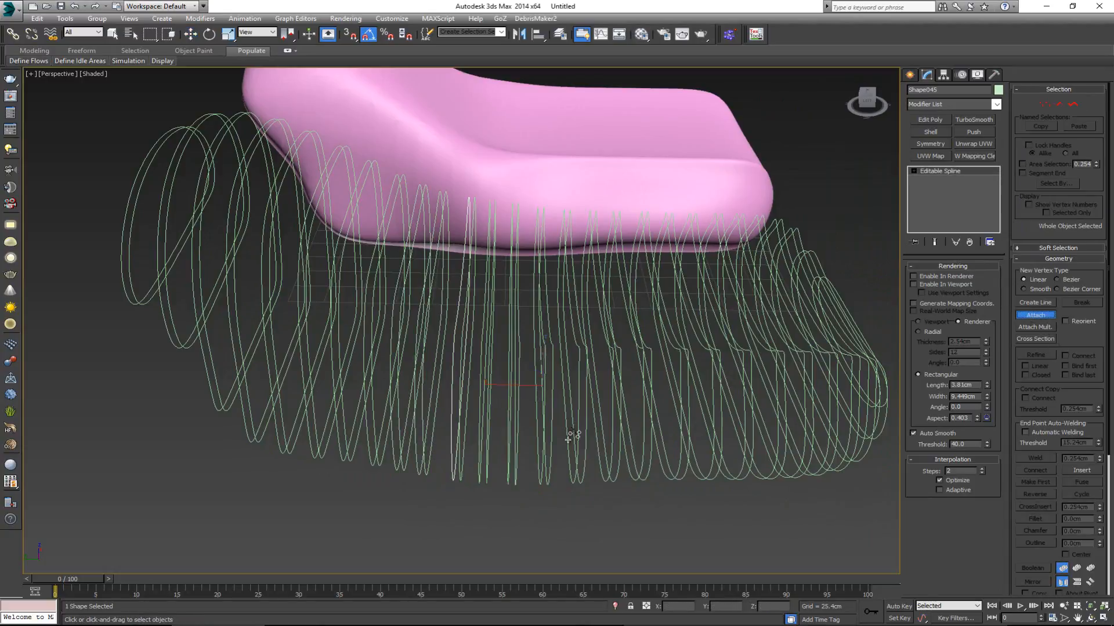
click(466, 463)
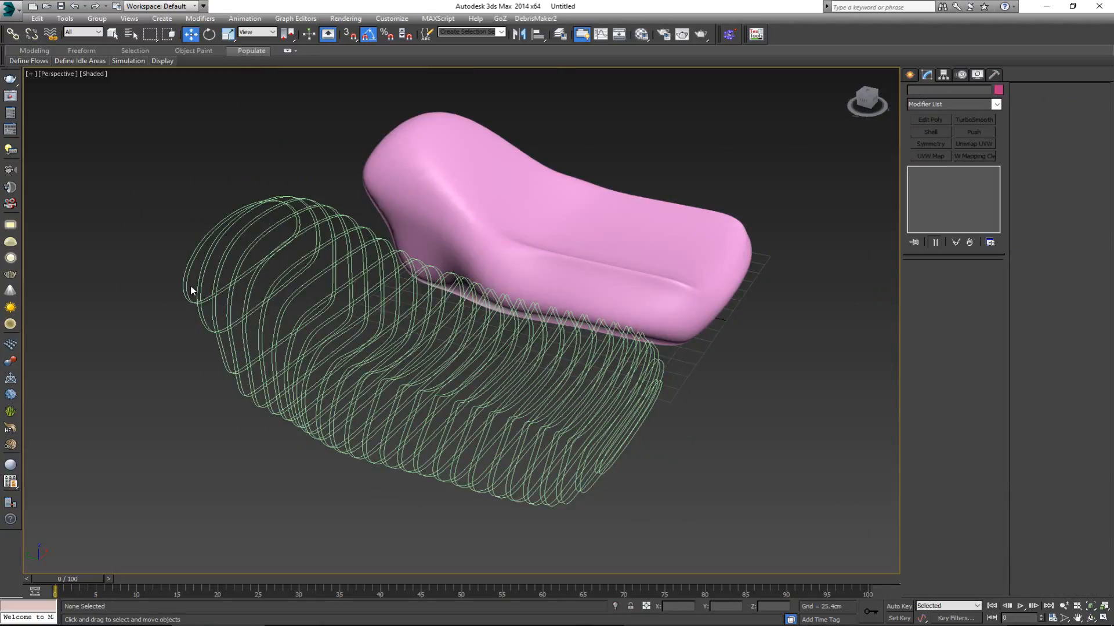
Check that the spline pairs are attached by selecting several slat shapes one after another along the chair
click(186, 285)
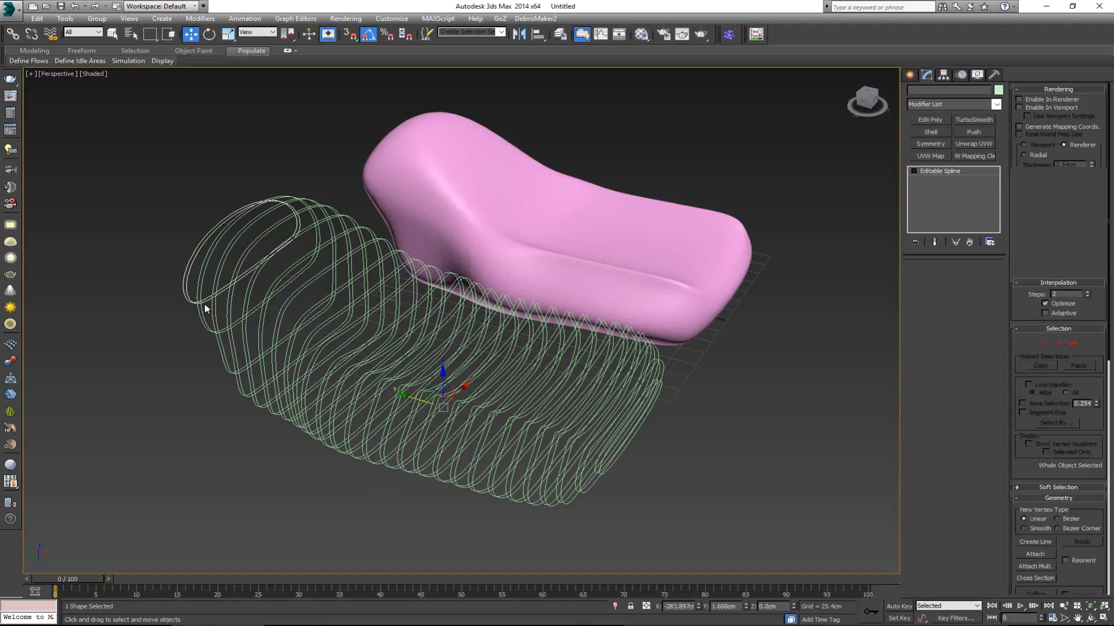
click(242, 370)
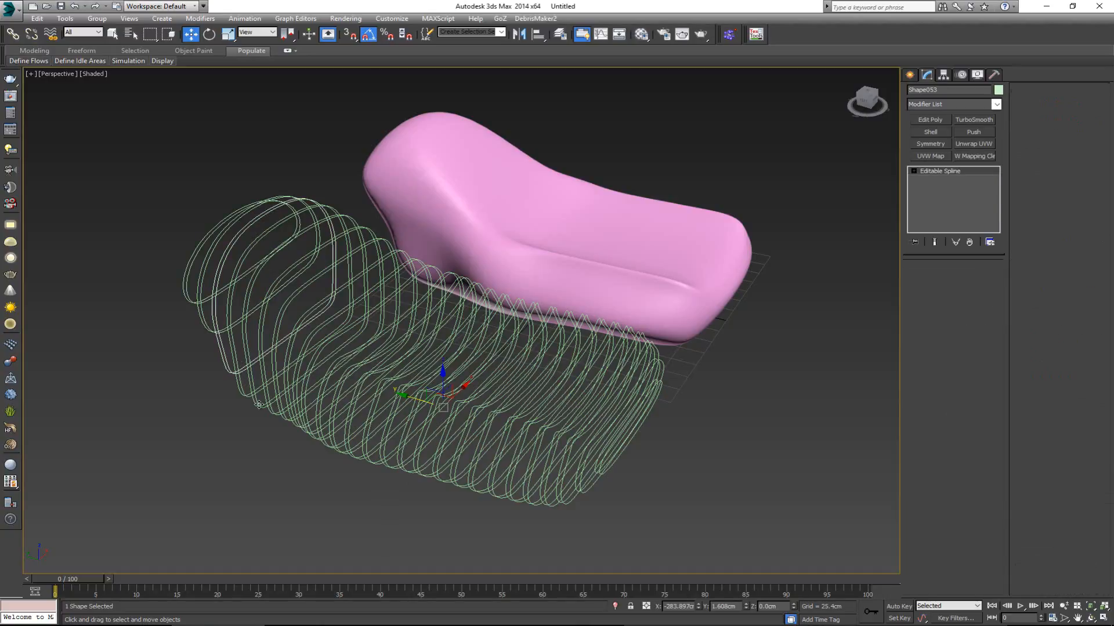
click(363, 469)
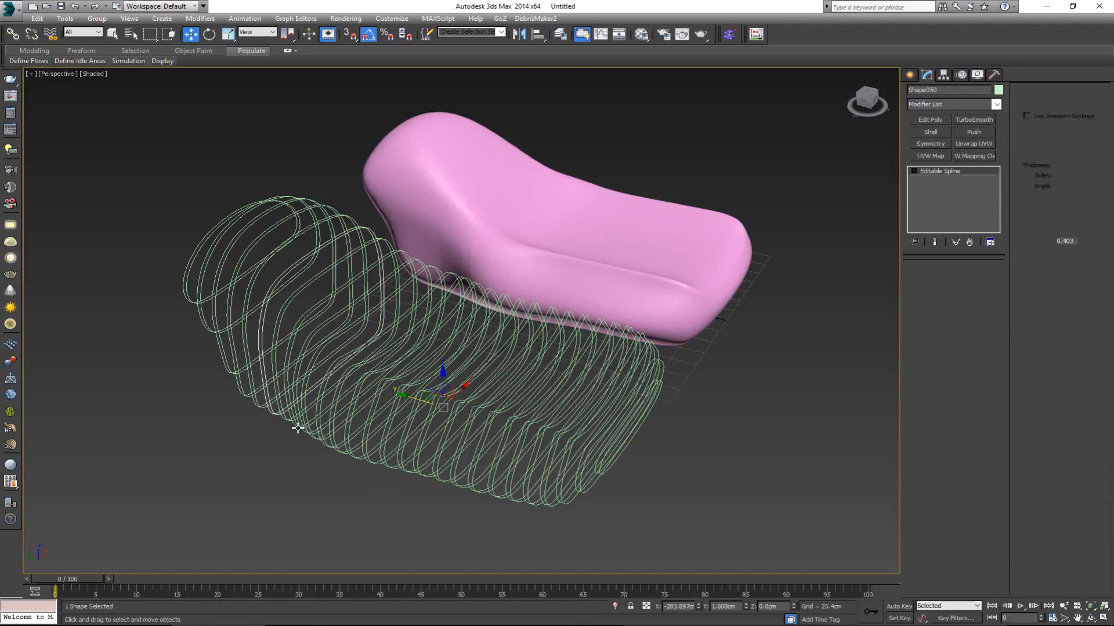
click(361, 467)
alt+middle_drag(354, 468, 380, 473)
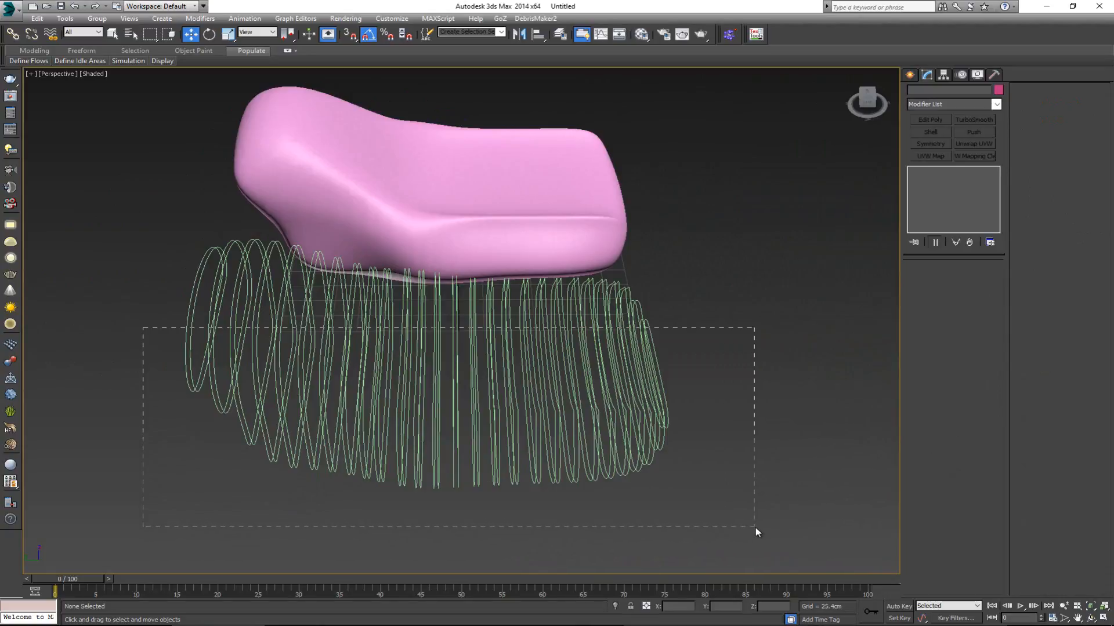
Select all the slat shapes together and apply a CrossSection modifier to them
drag(756, 527, 755, 527)
alt+middle_drag(308, 414, 233, 440)
scroll(226, 447, up, 5)
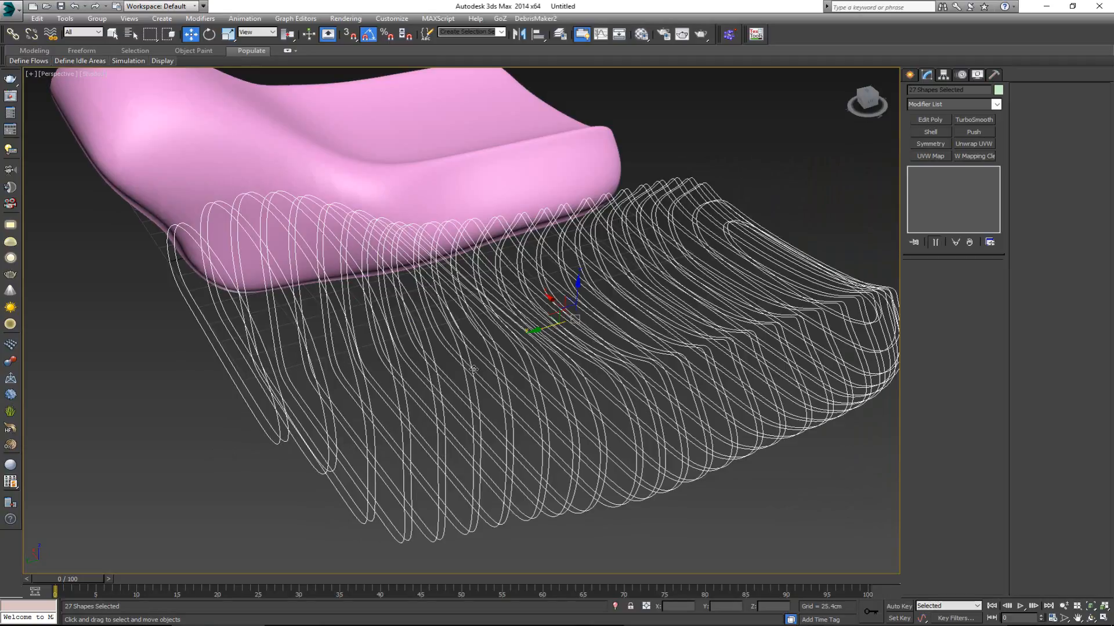
alt+middle_drag(473, 371, 408, 374)
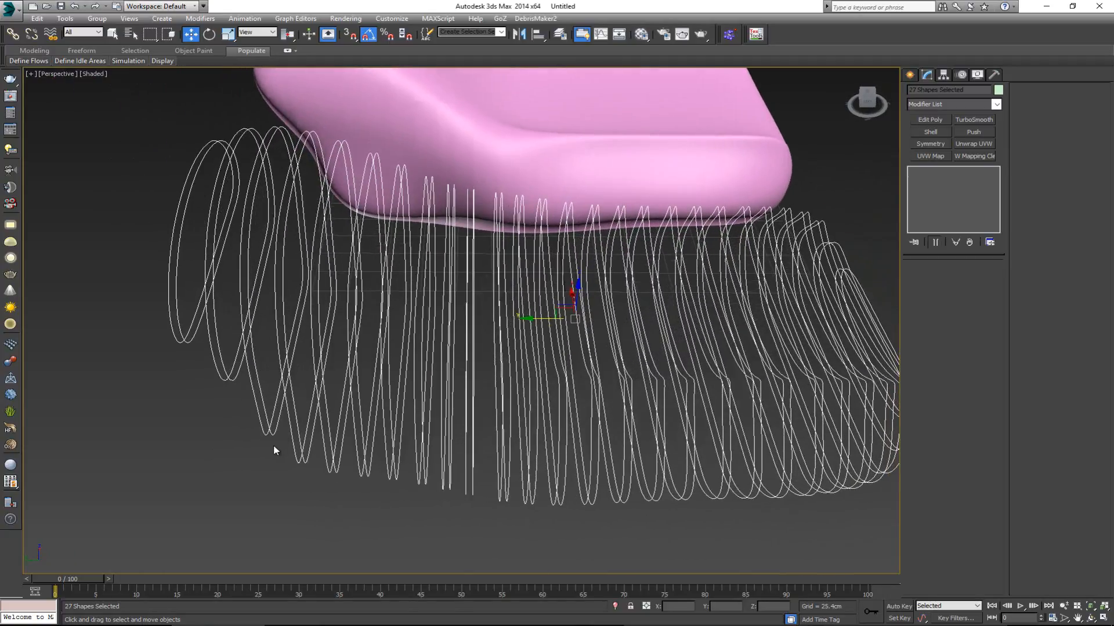
scroll(227, 200, up, 3)
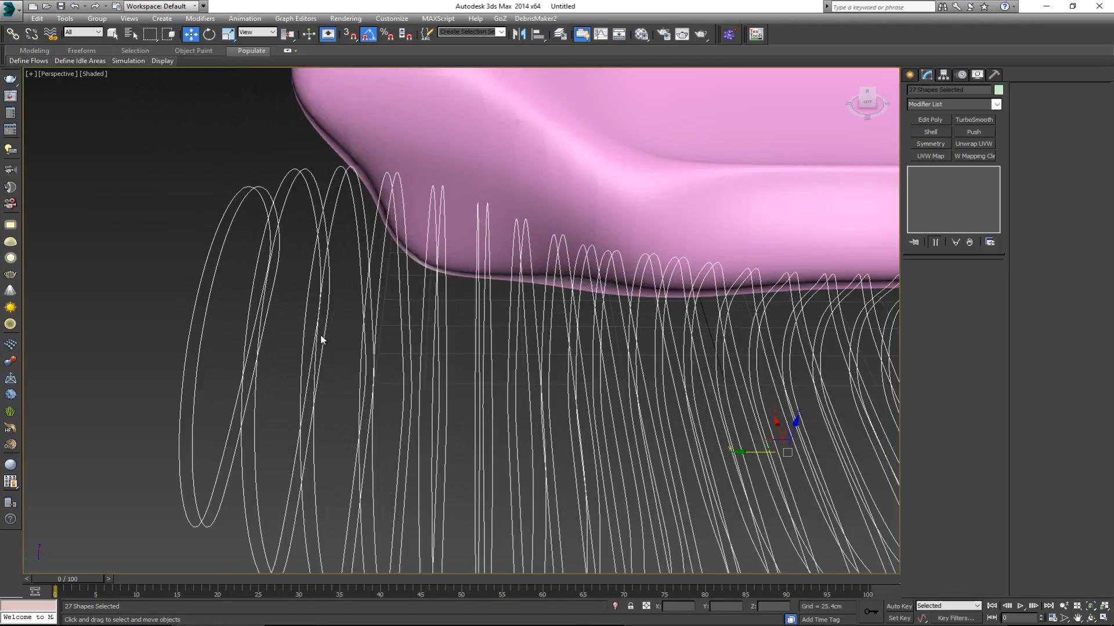
scroll(317, 335, down, 4)
alt+middle_drag(258, 288, 235, 283)
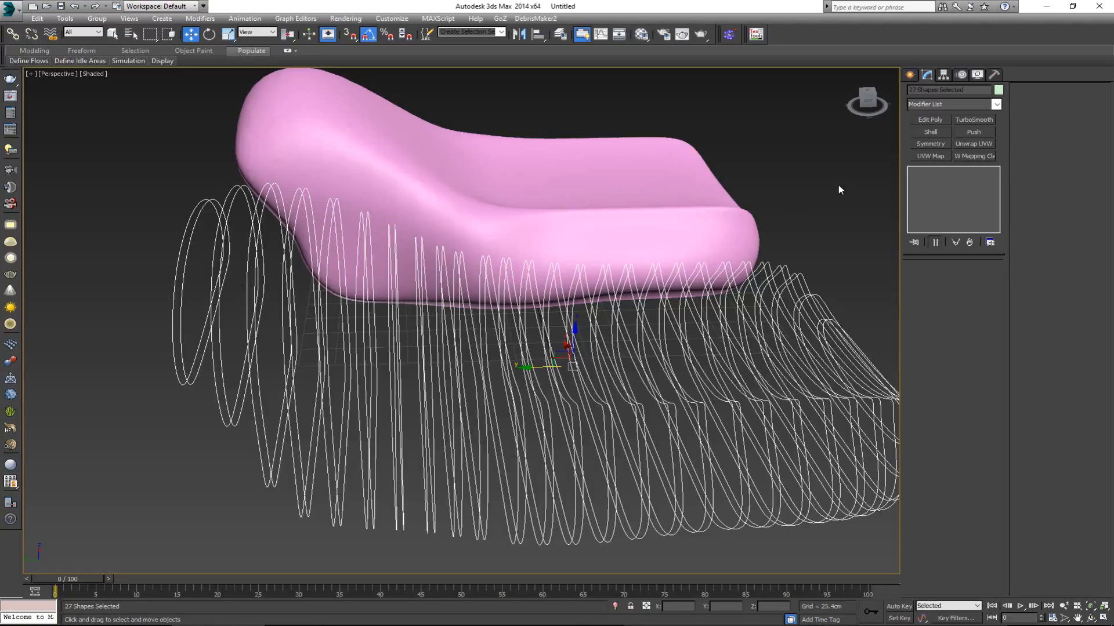
click(951, 104)
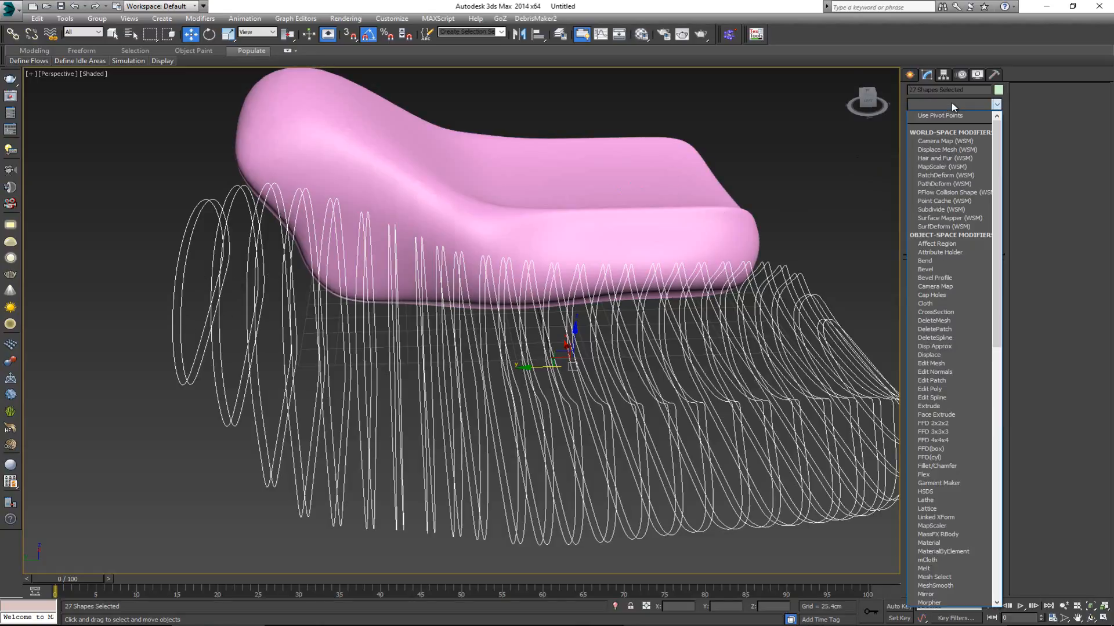
key(c)
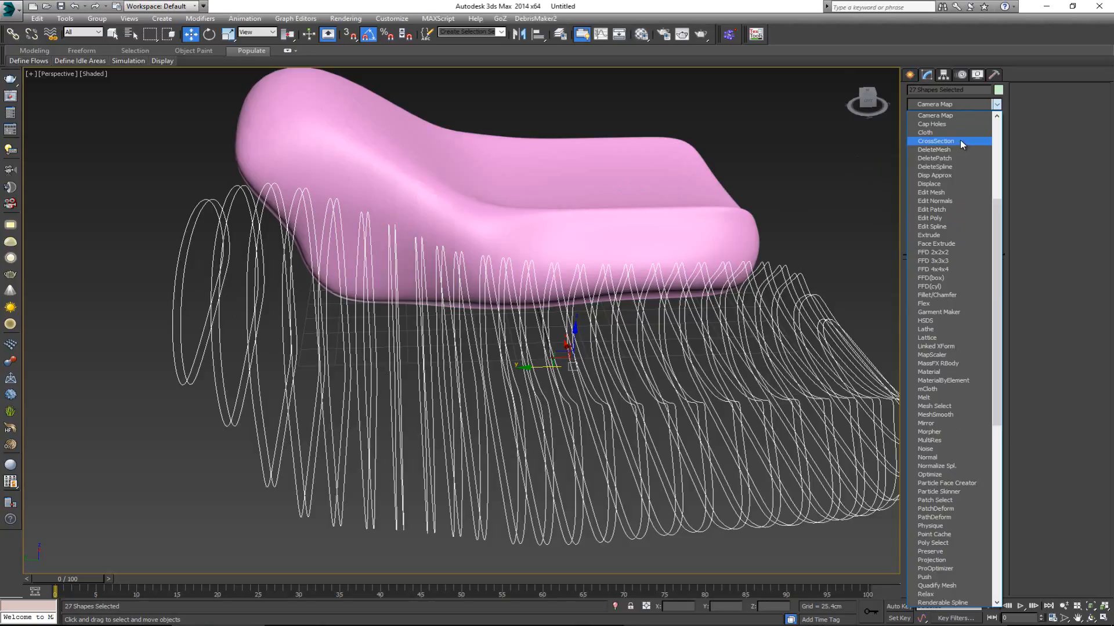
click(960, 141)
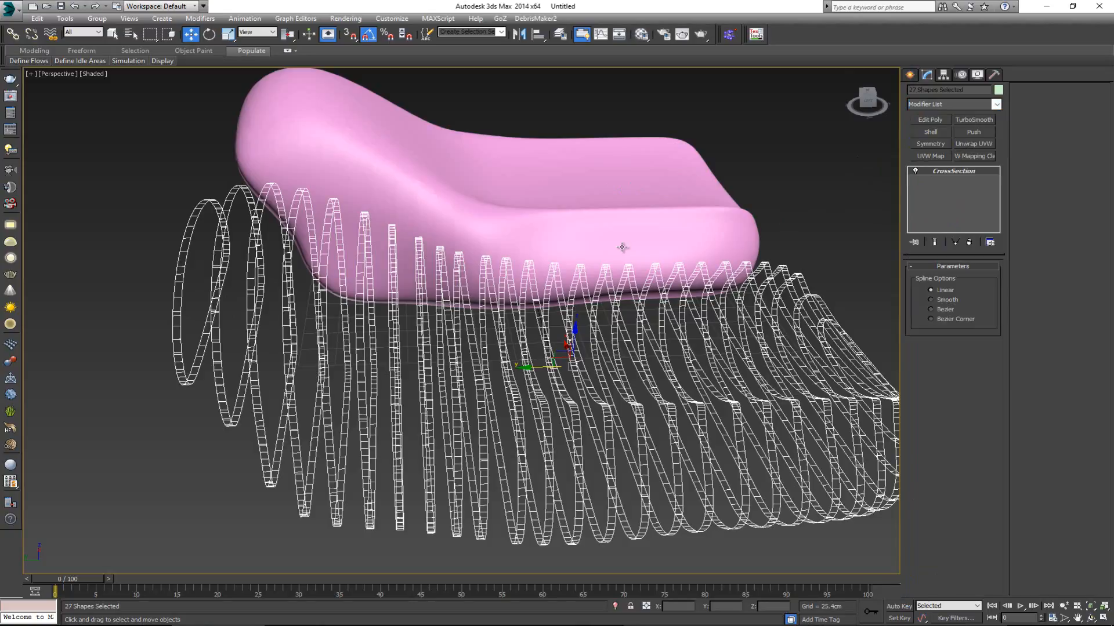
Add a Surface modifier above CrossSection on all the slats and inspect the resulting bands from several angles
alt+middle_drag(621, 246, 161, 296)
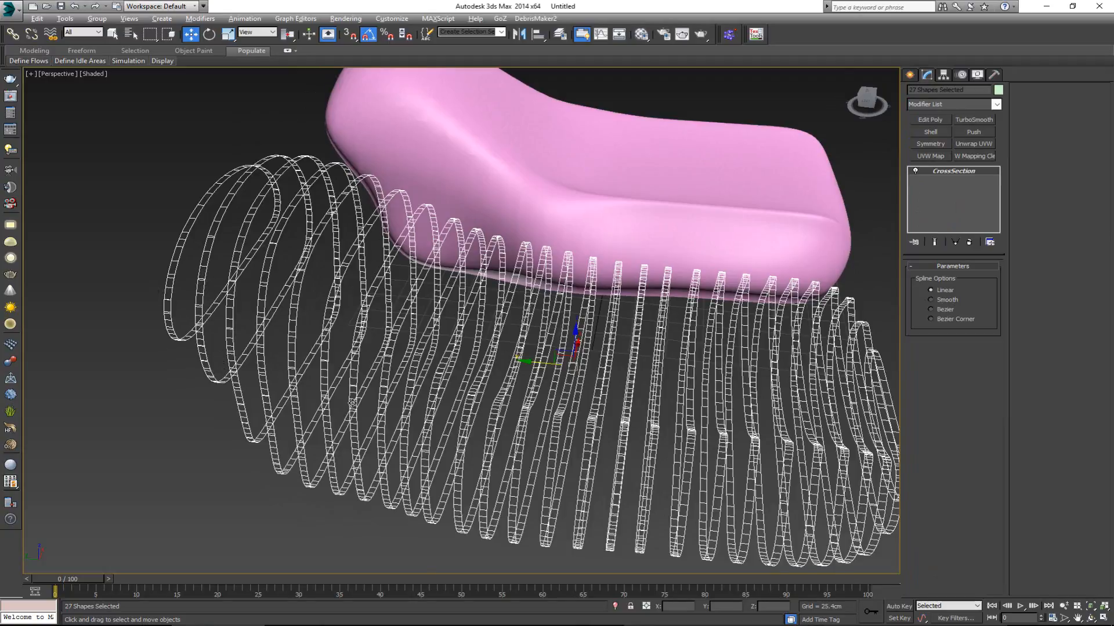
alt+middle_drag(352, 404, 282, 408)
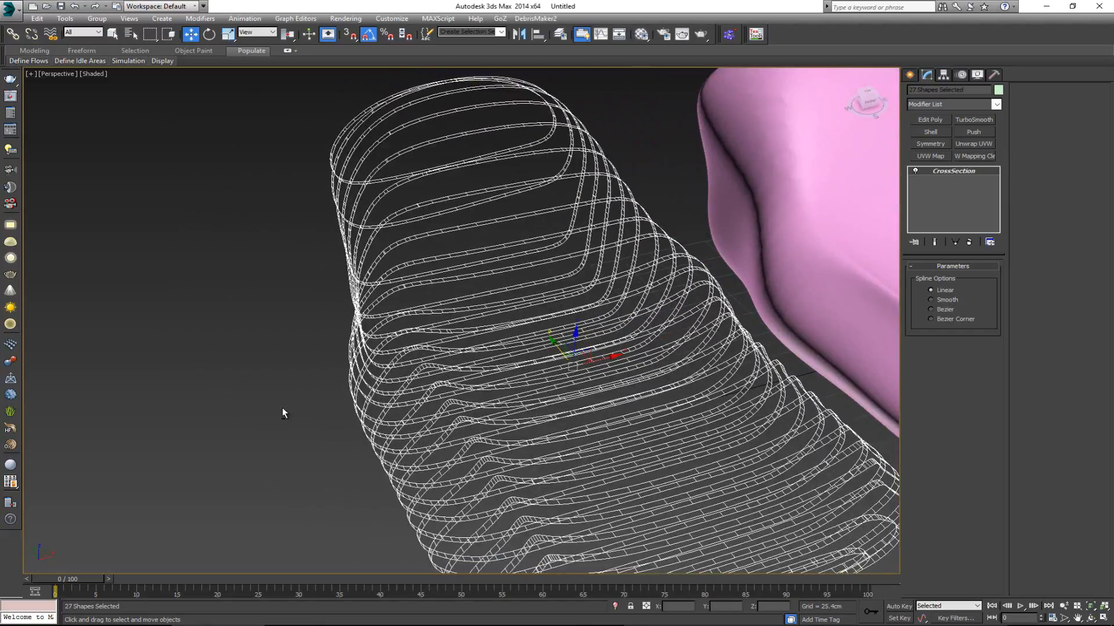
alt+middle_drag(336, 318, 441, 283)
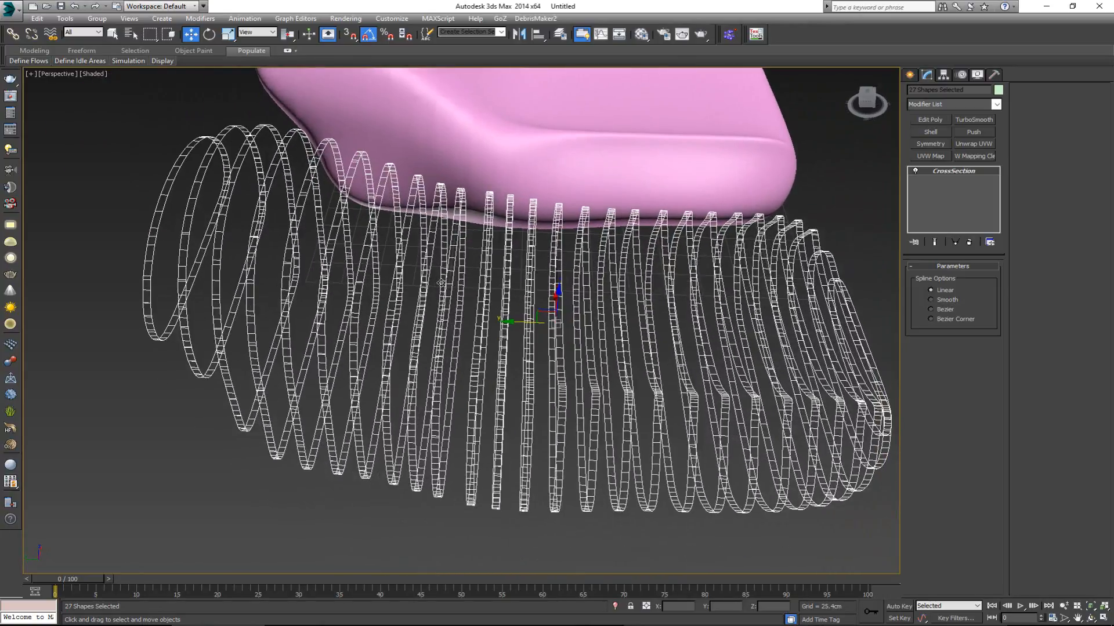
click(938, 103)
text(sel)
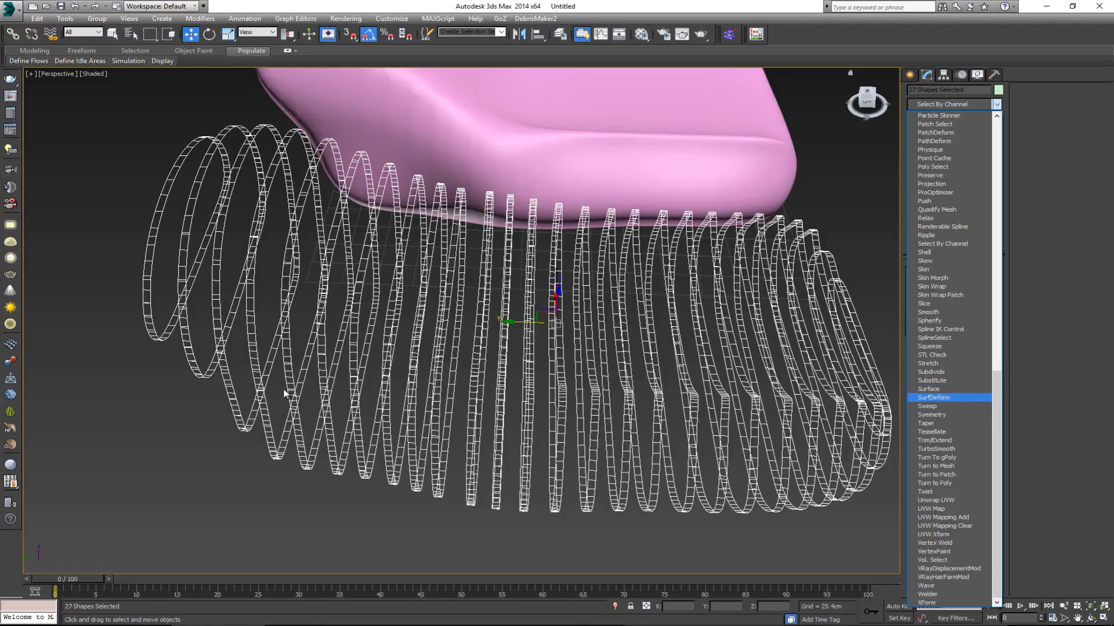
click(945, 389)
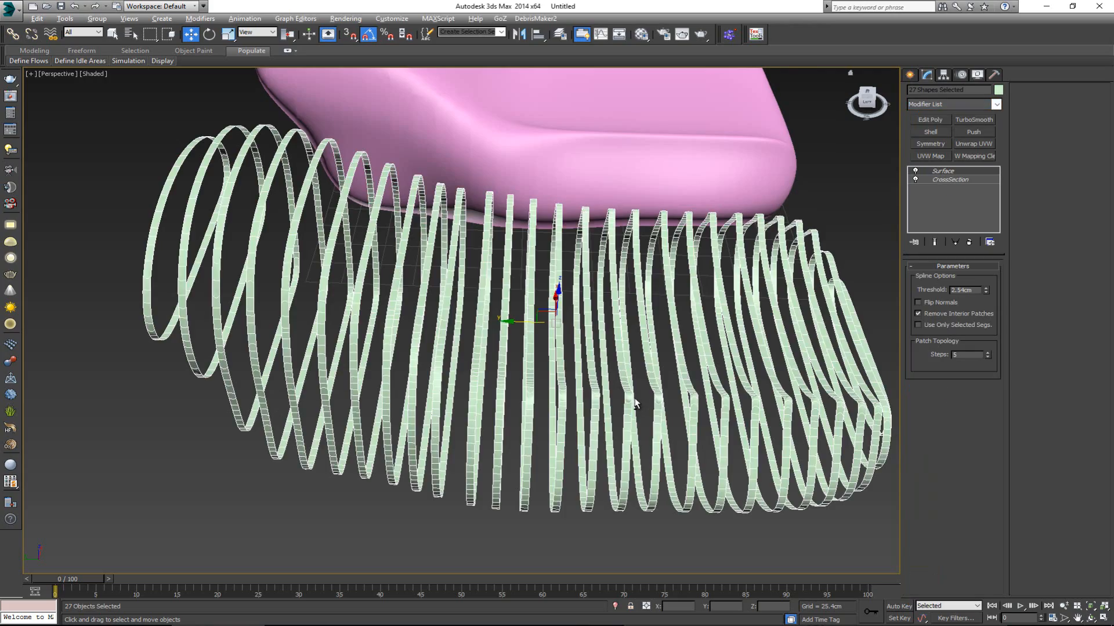
alt+middle_drag(638, 404, 640, 435)
scroll(553, 412, up, 4)
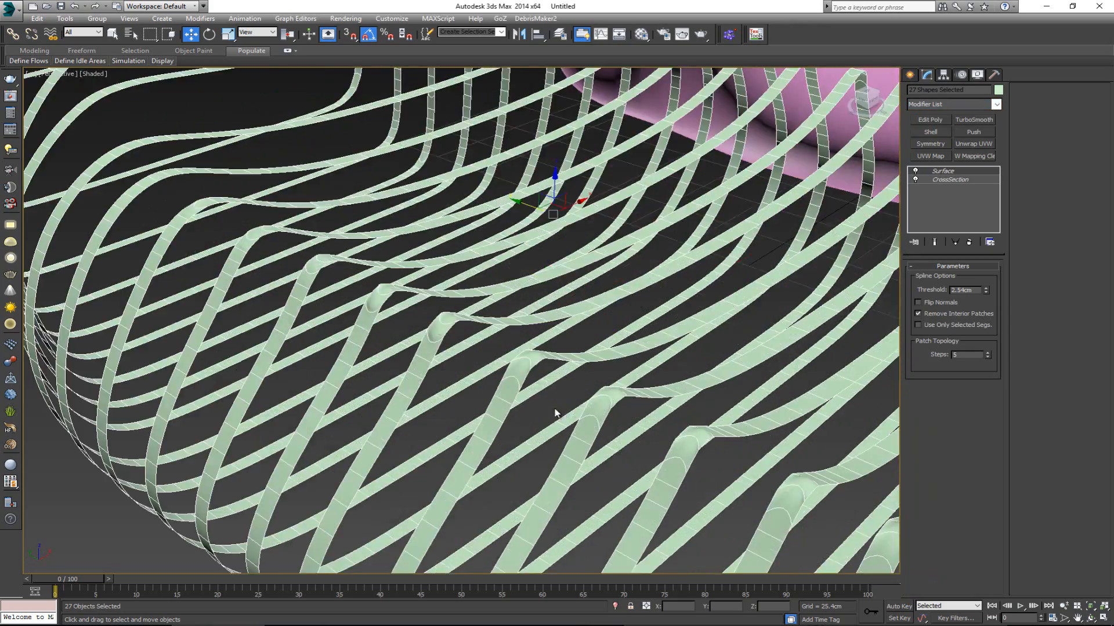
scroll(596, 370, down, 5)
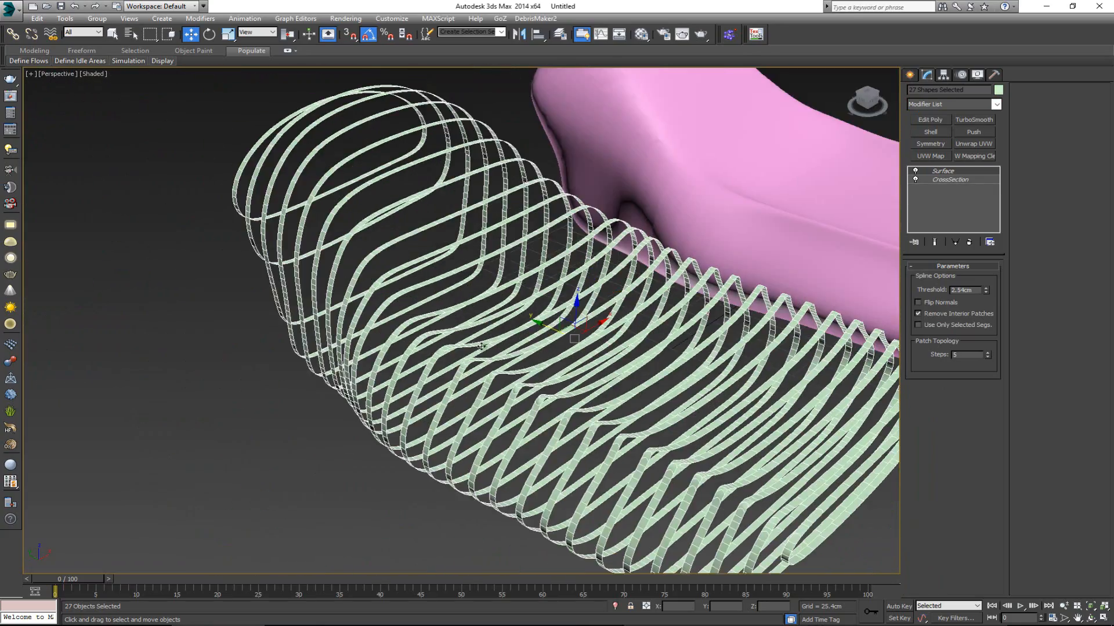
mouse_move(481, 348)
alt+middle_down()
mouse_move(575, 338)
mouse_move(437, 317)
mouse_move(513, 352)
mouse_move(471, 337)
alt+middle_up()
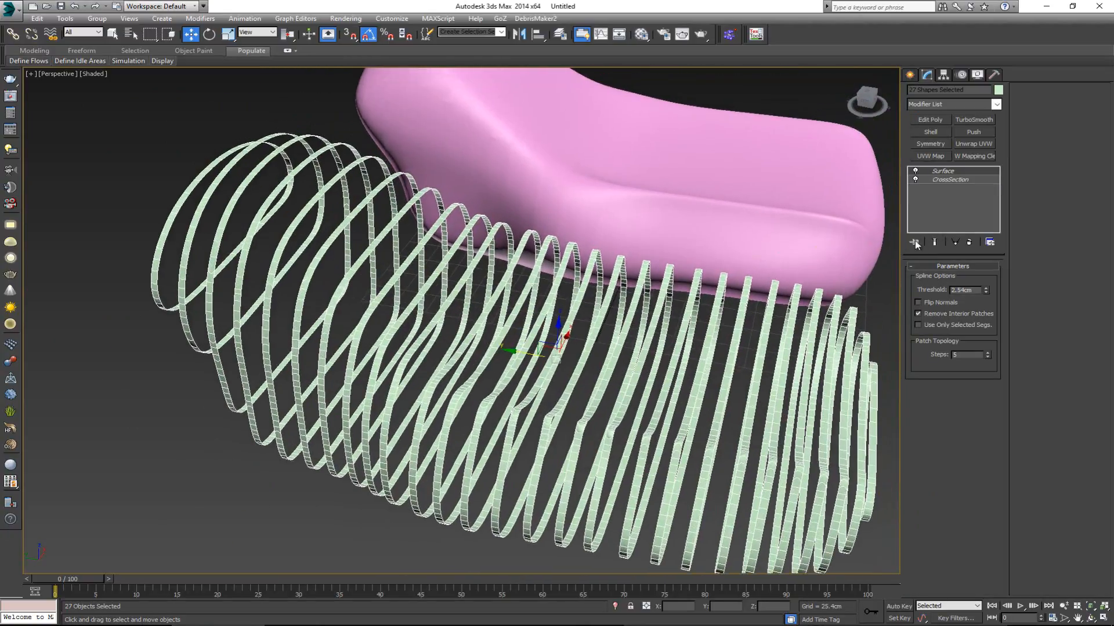
alt+middle_drag(547, 336, 540, 341)
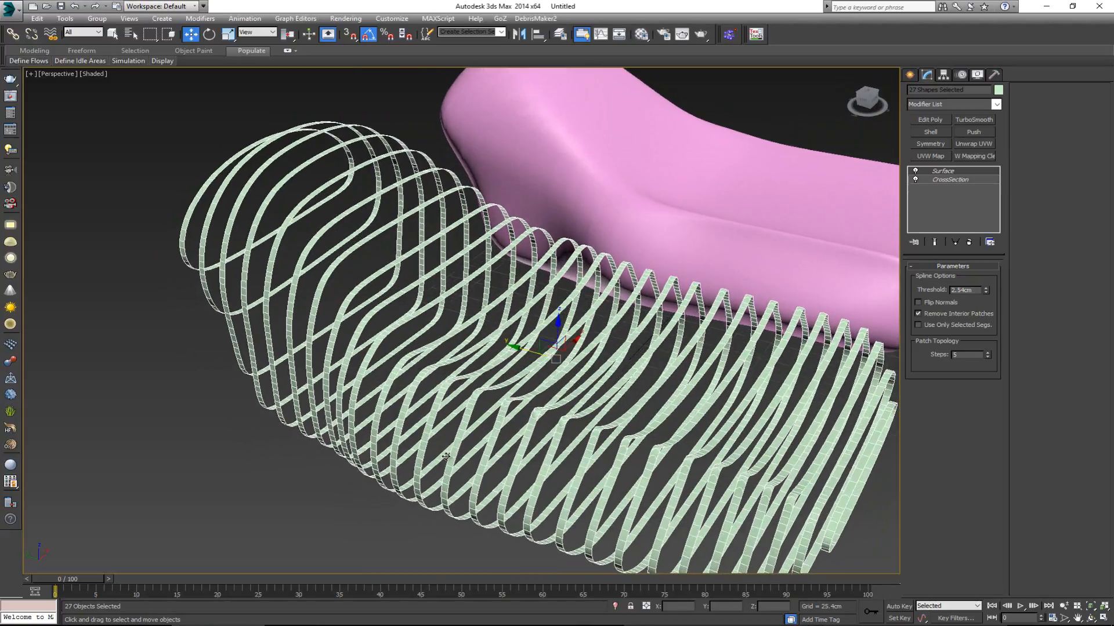
Check the reference photo of the slatted bench and try a Shell modifier on all the slats, removing it again
click(393, 625)
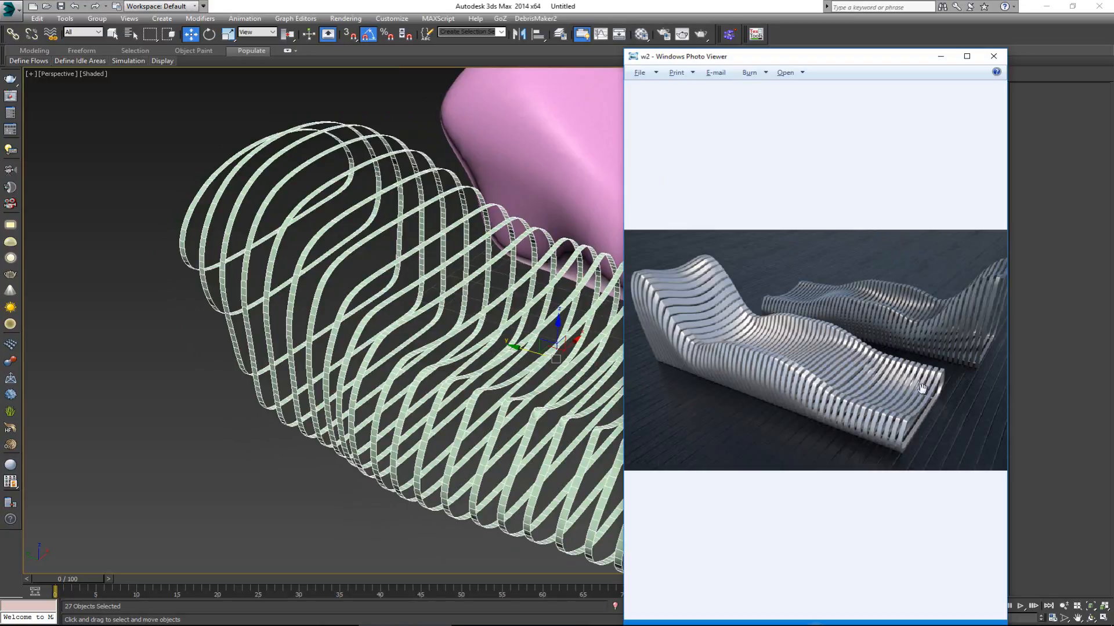
click(941, 56)
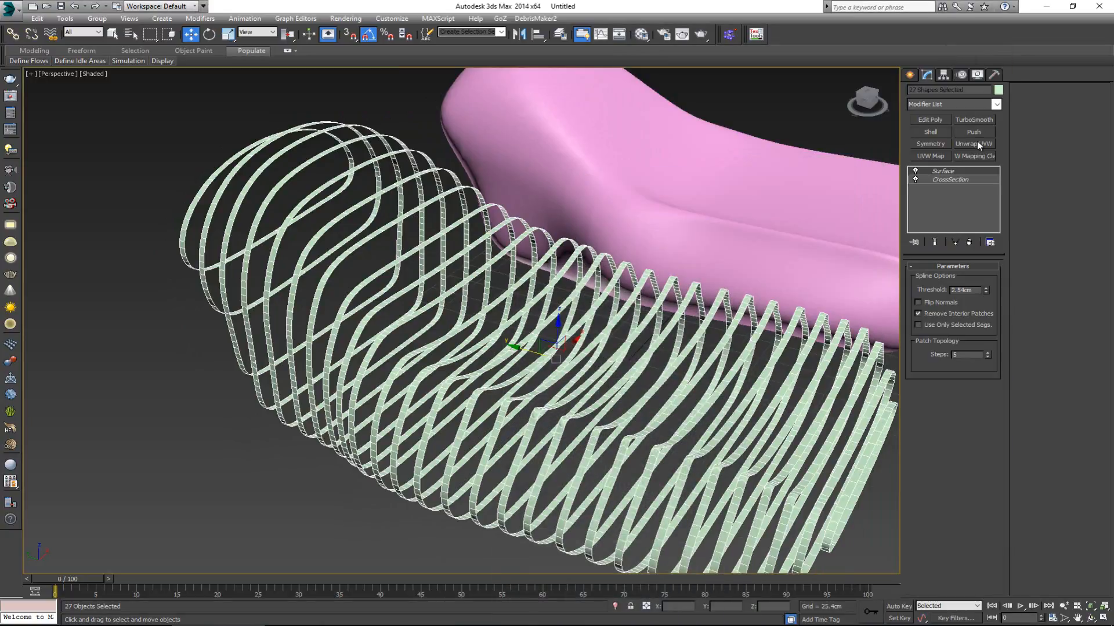
click(933, 131)
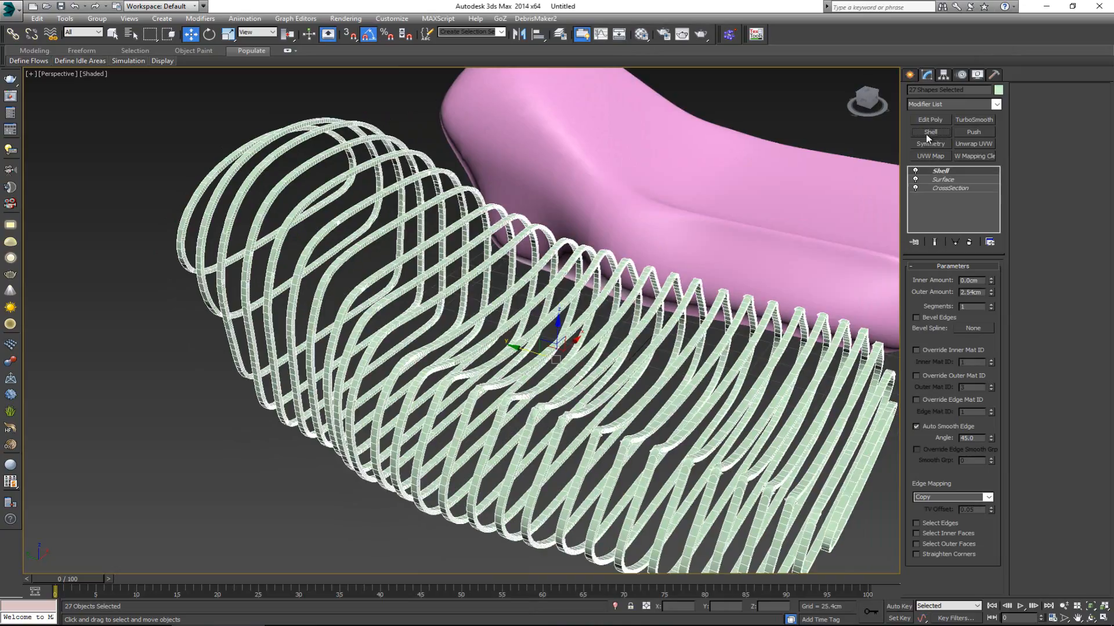
middle_drag(674, 305, 539, 210)
scroll(539, 210, up, 3)
alt+middle_drag(587, 305, 565, 285)
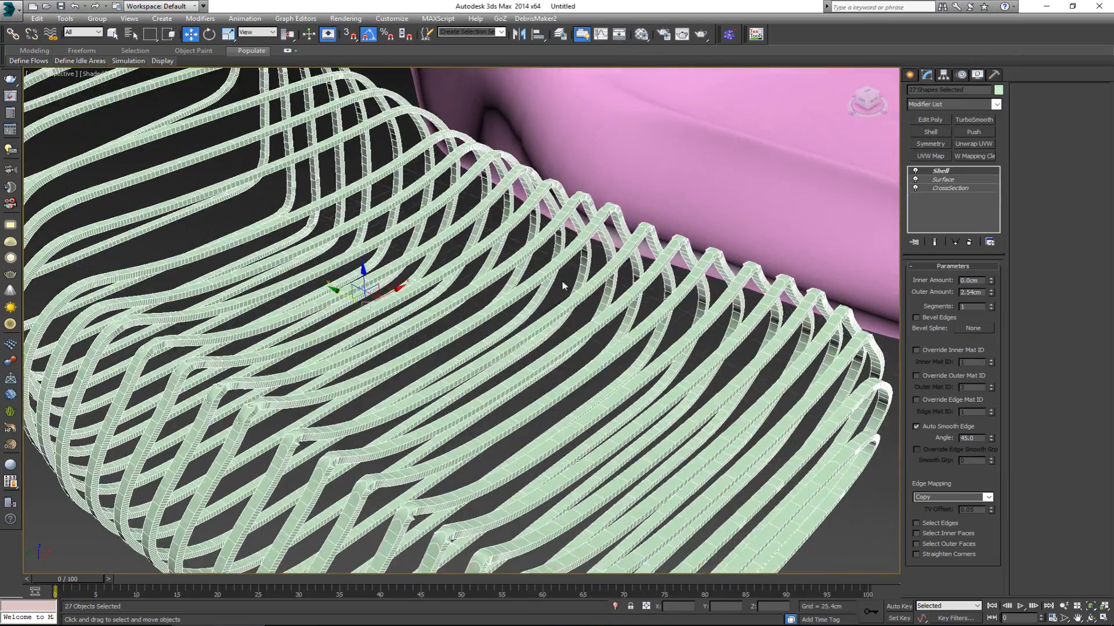
scroll(566, 284, down, 3)
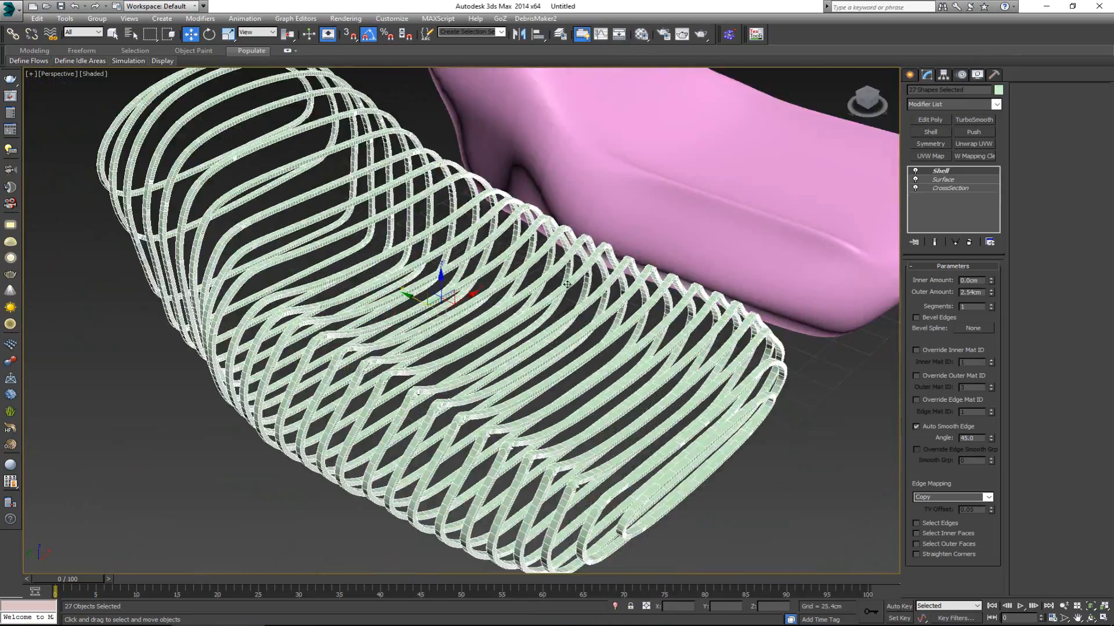
click(968, 242)
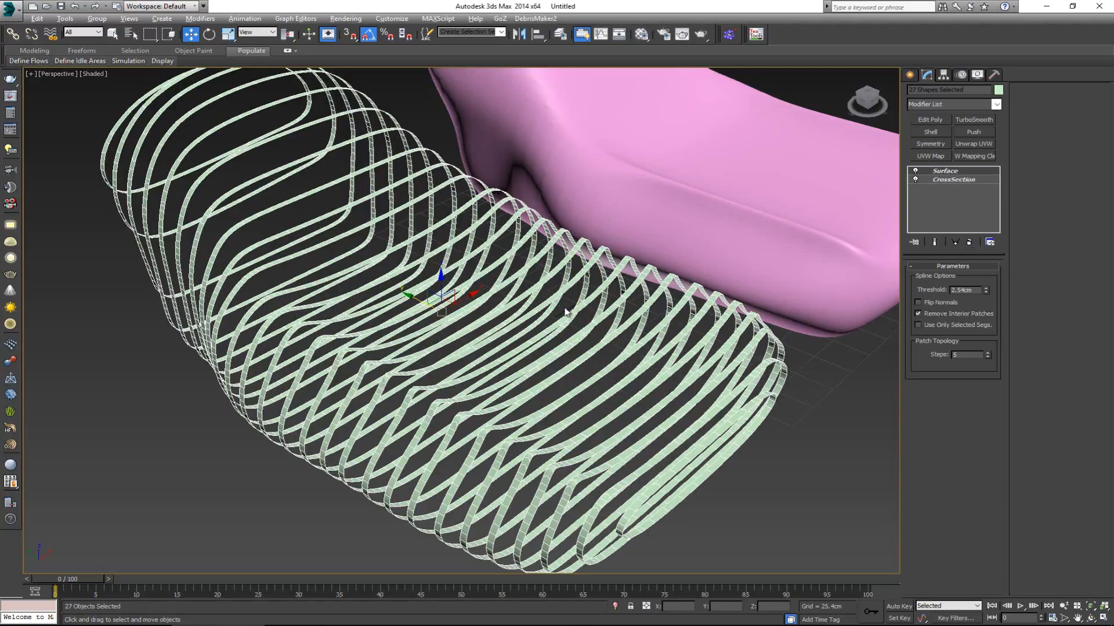
Add an Edit Poly modifier above Surface on all the slats and select all their open borders
alt+middle_drag(569, 314, 524, 301)
alt+middle_drag(507, 376, 557, 389)
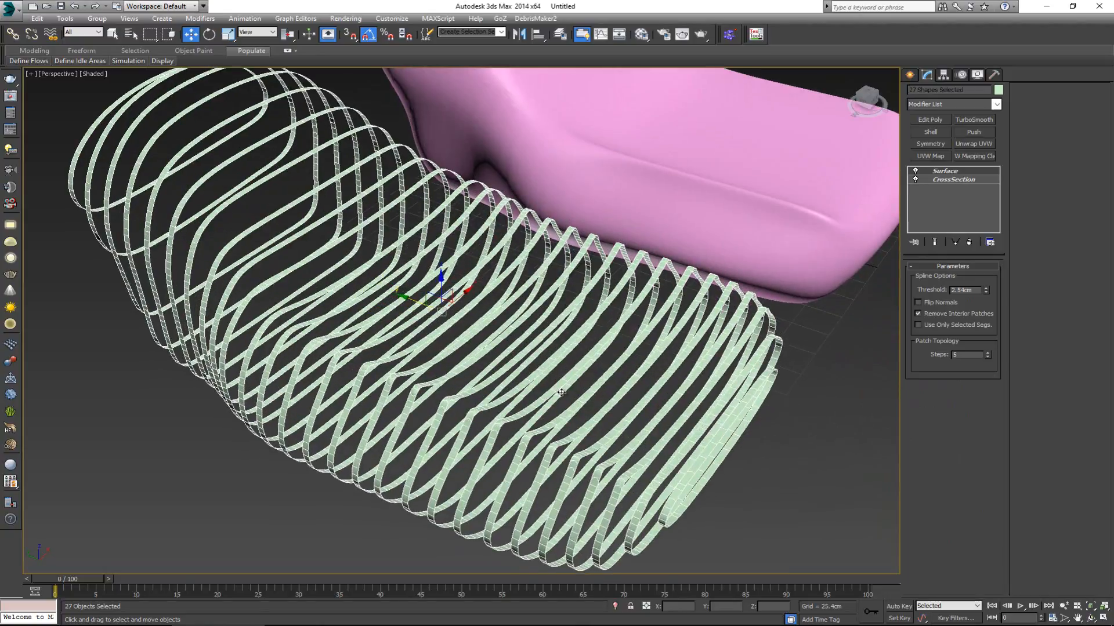
click(928, 120)
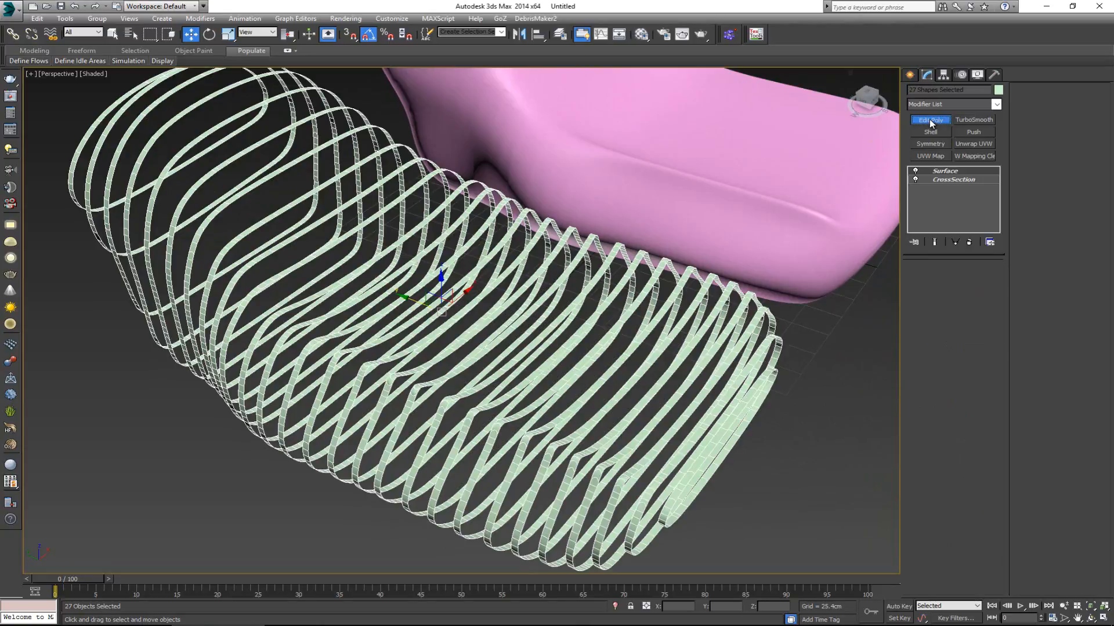
alt+middle_drag(631, 206, 632, 233)
key(3)
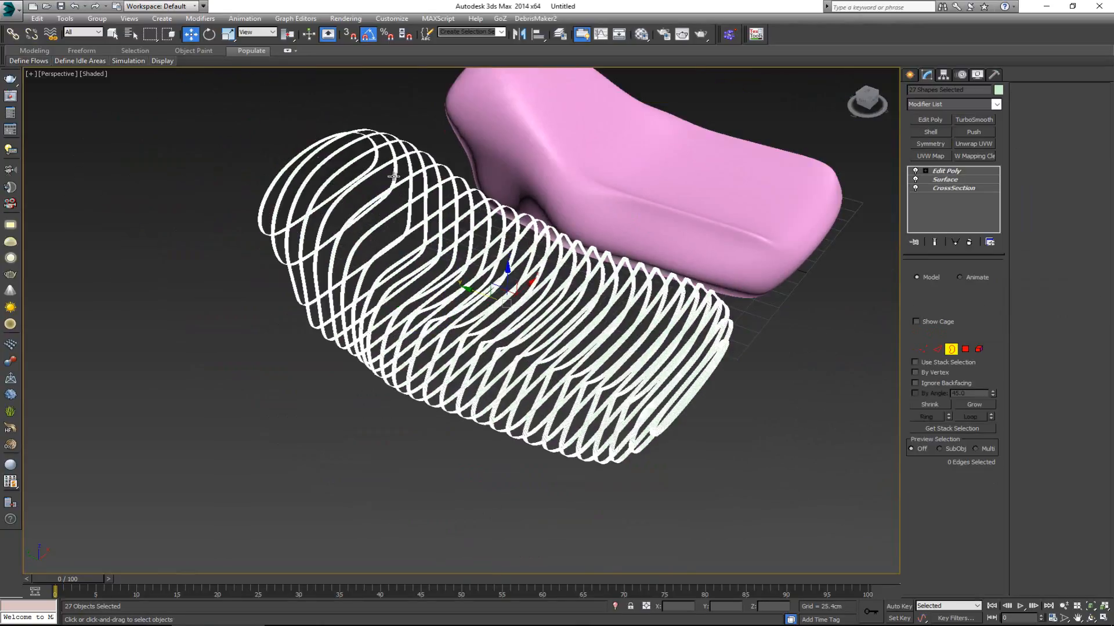
drag(206, 132, 790, 493)
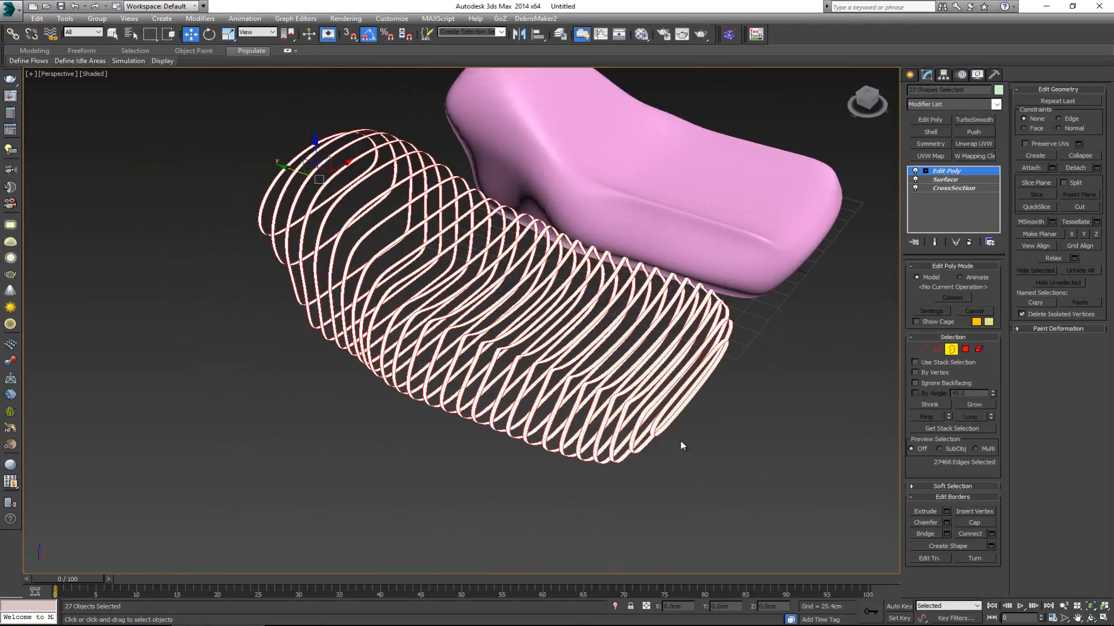
Cap the selected borders to close the flat sides of every slat, and inspect the caps up close
scroll(678, 442, up, 6)
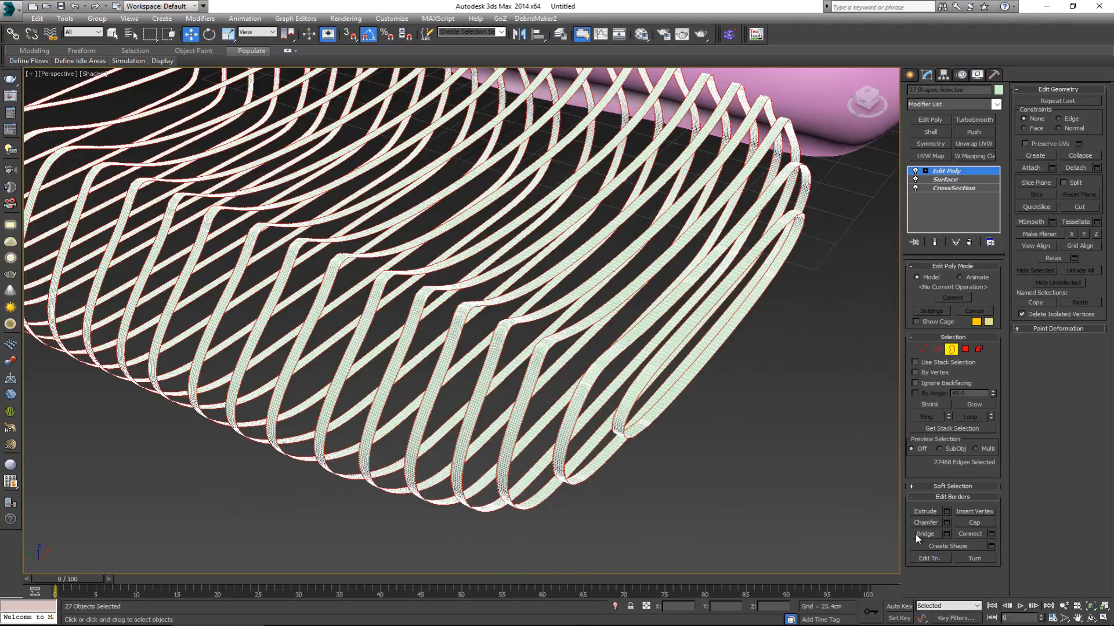
scroll(755, 455, up, 3)
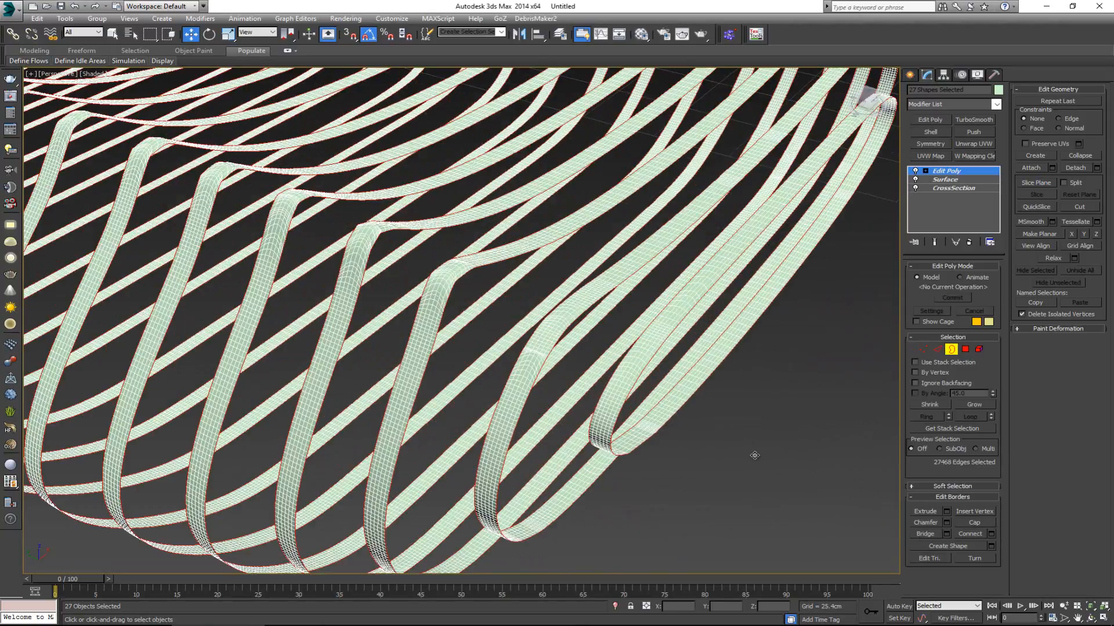
click(973, 523)
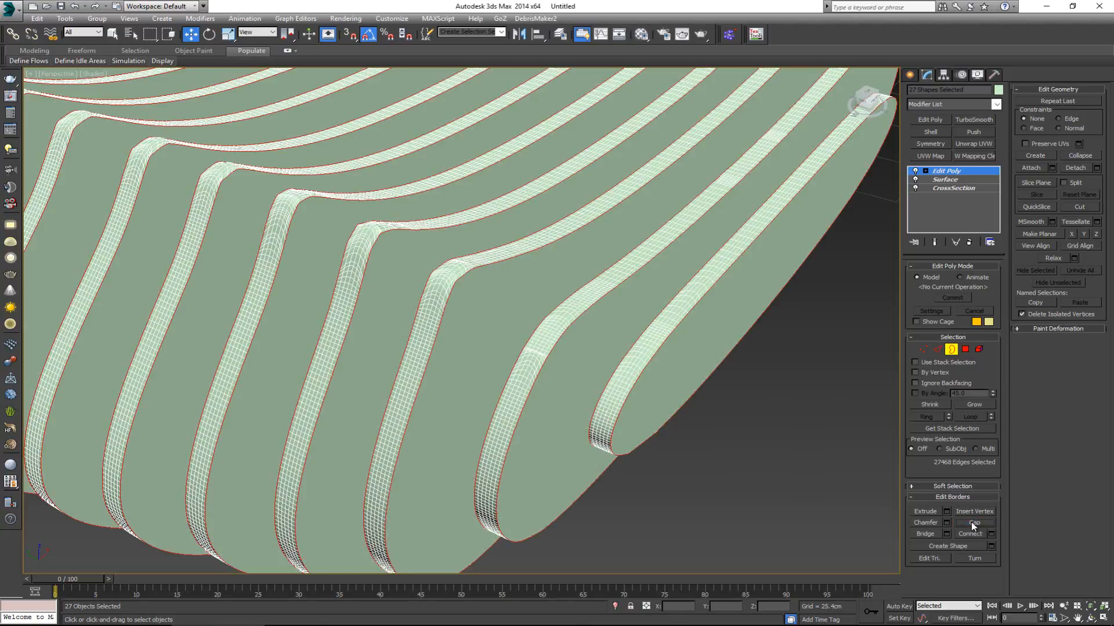
scroll(537, 347, down, 6)
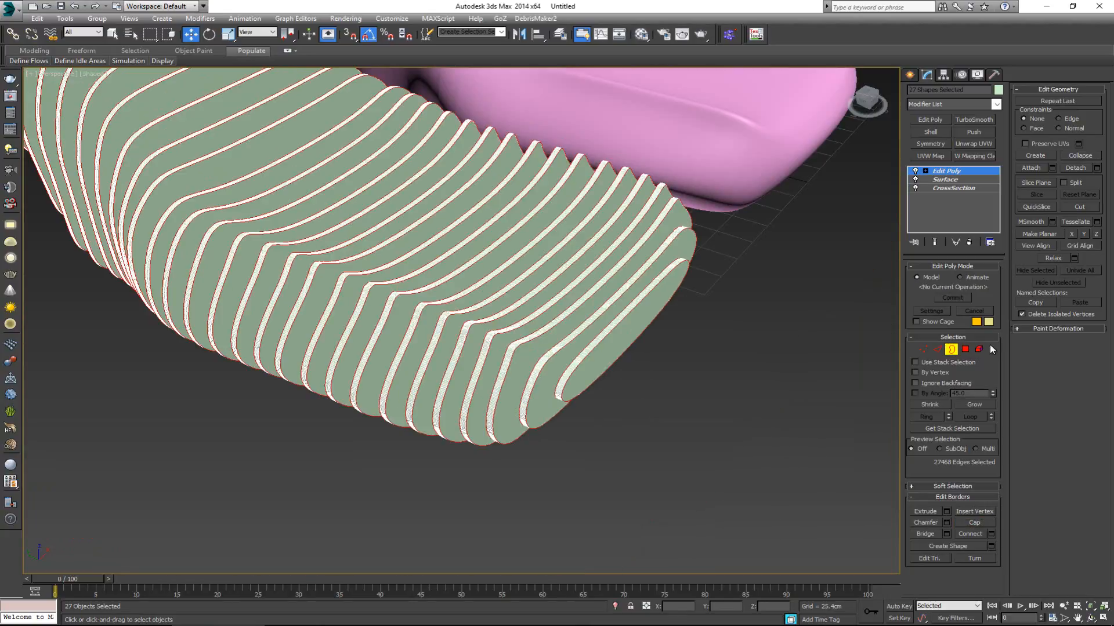
middle_drag(279, 232, 389, 300)
alt+middle_drag(319, 284, 383, 283)
scroll(491, 371, up, 5)
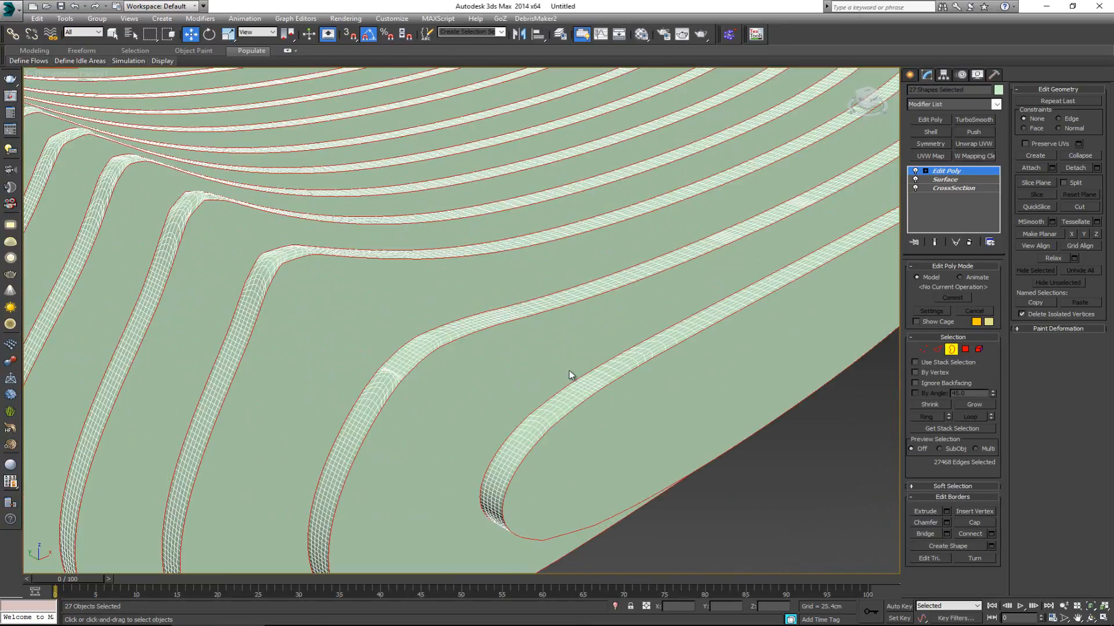
Try to chamfer the border edges of all 27 selected slices at once by 2.54 cm
scroll(577, 381, down, 4)
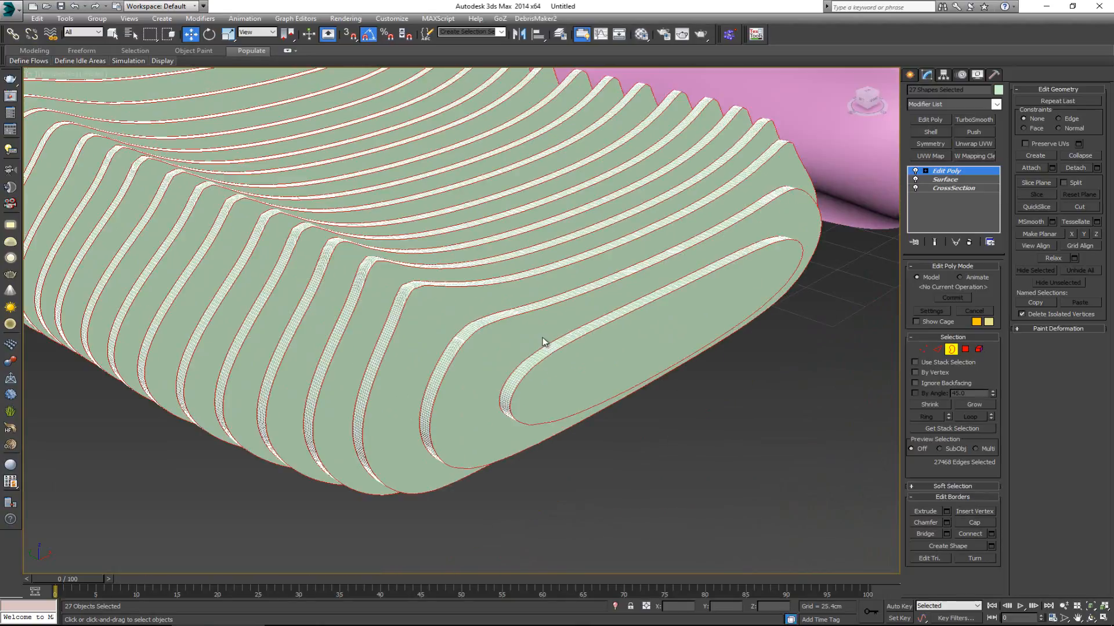
mouse_move(542, 338)
alt+middle_down()
mouse_move(541, 316)
mouse_move(527, 346)
alt+middle_up()
scroll(527, 335, up, 5)
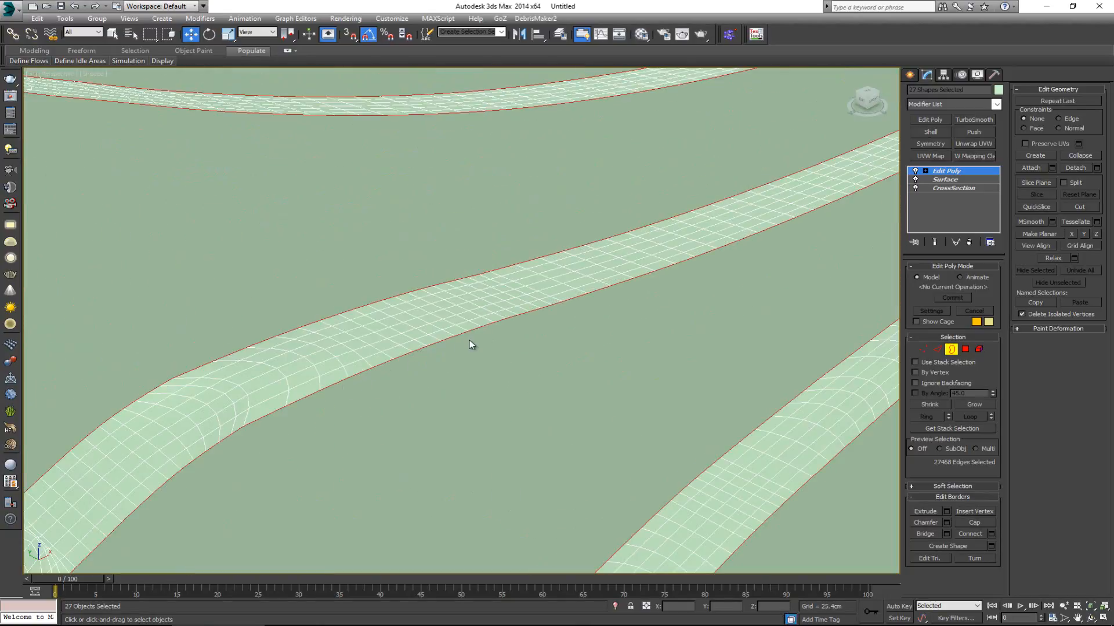
scroll(548, 351, down, 5)
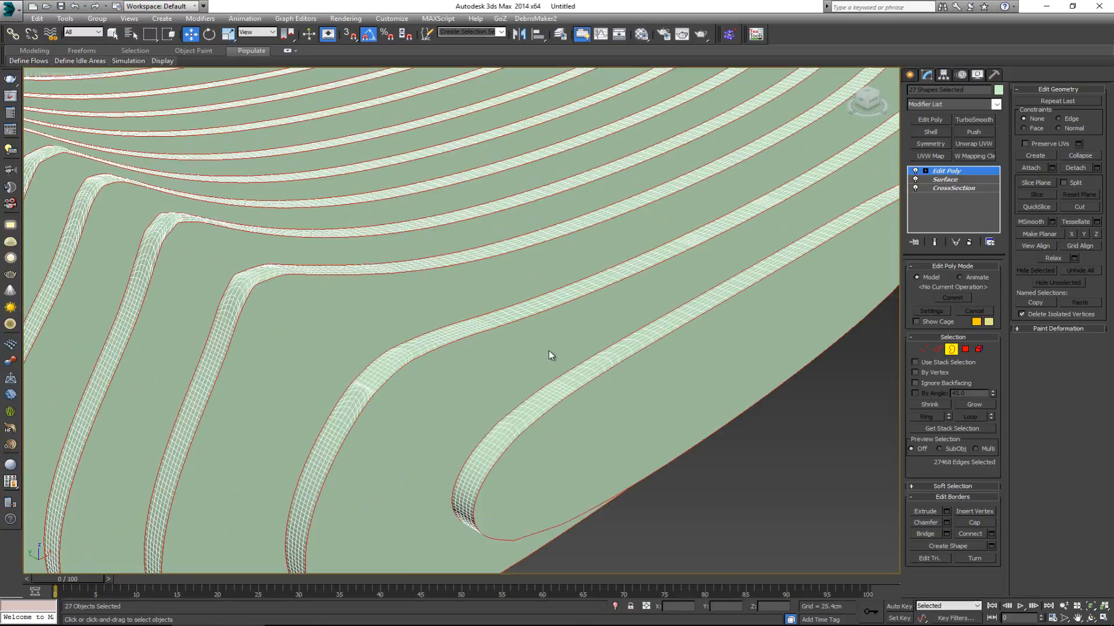
click(937, 349)
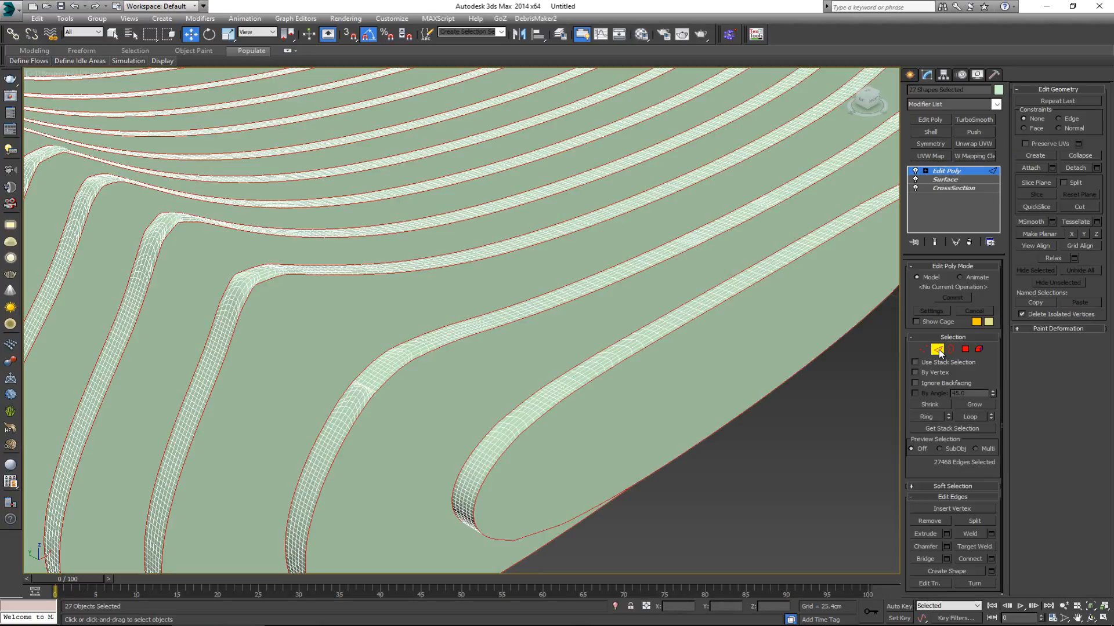
click(946, 548)
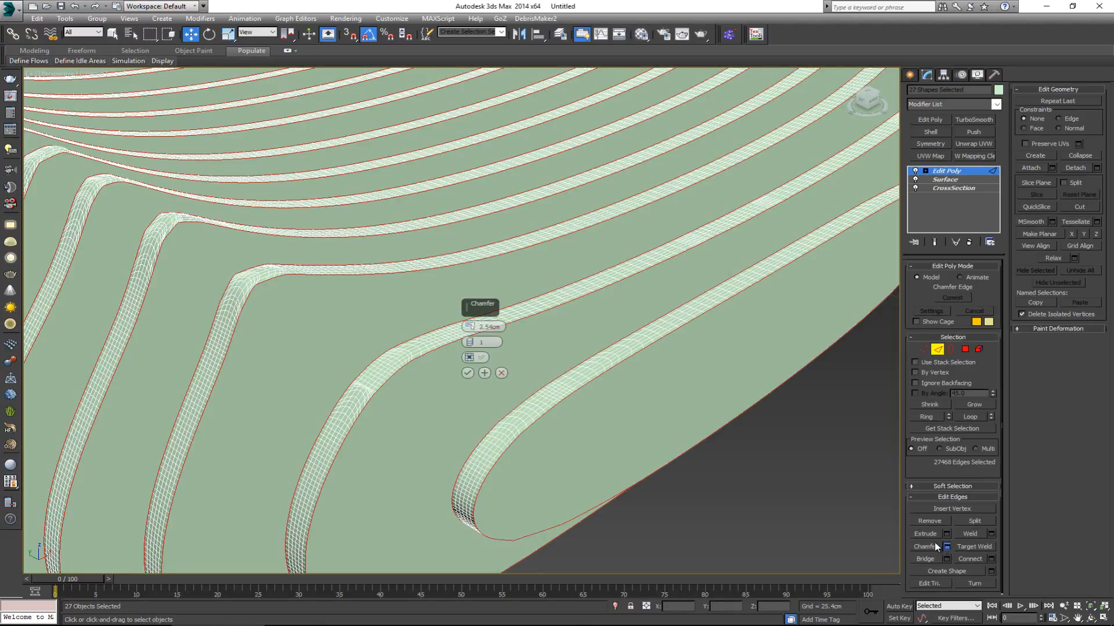
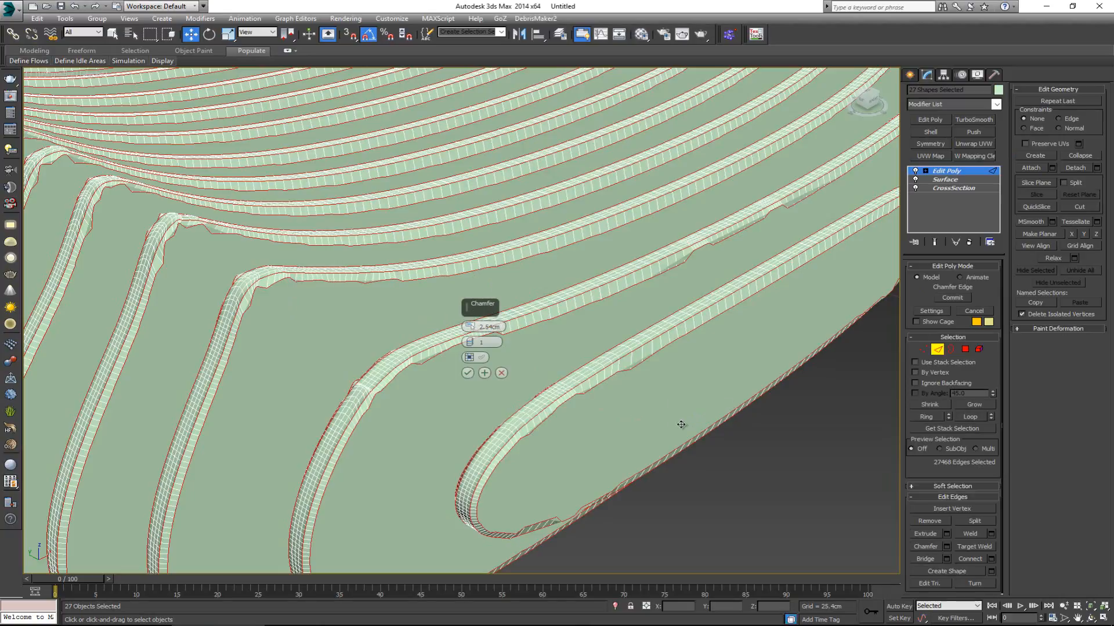
click(501, 373)
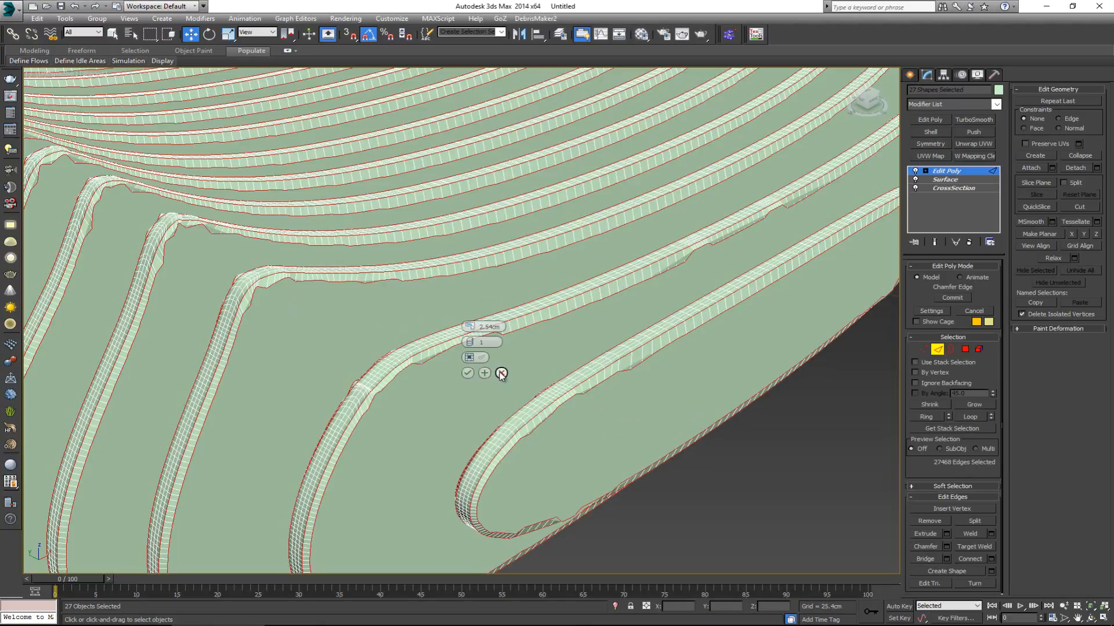
scroll(502, 373, down, 10)
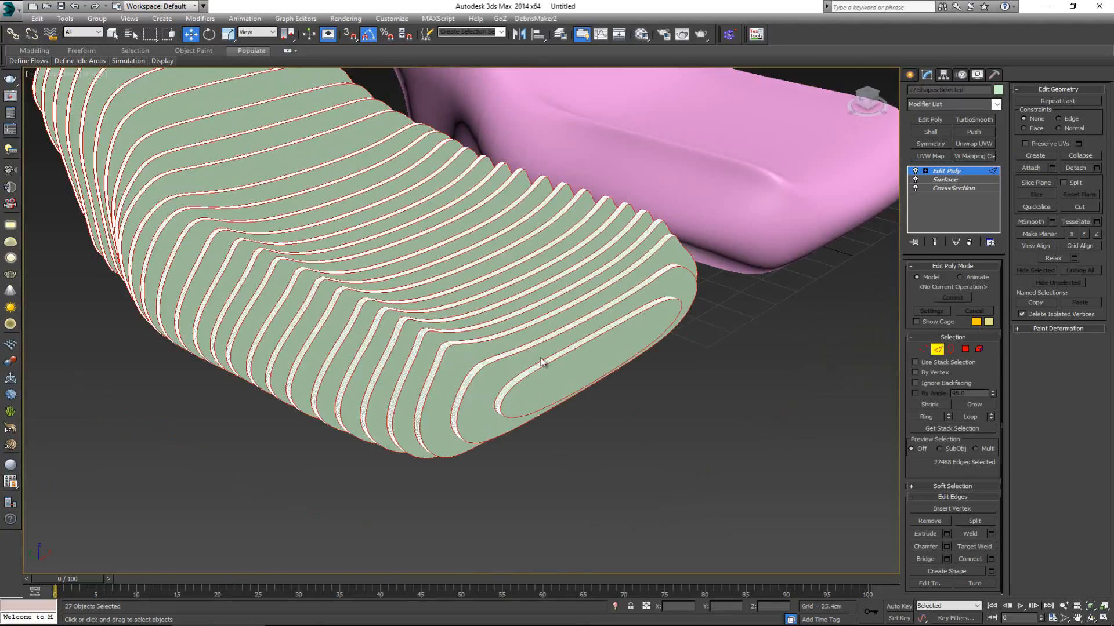
click(939, 352)
click(641, 440)
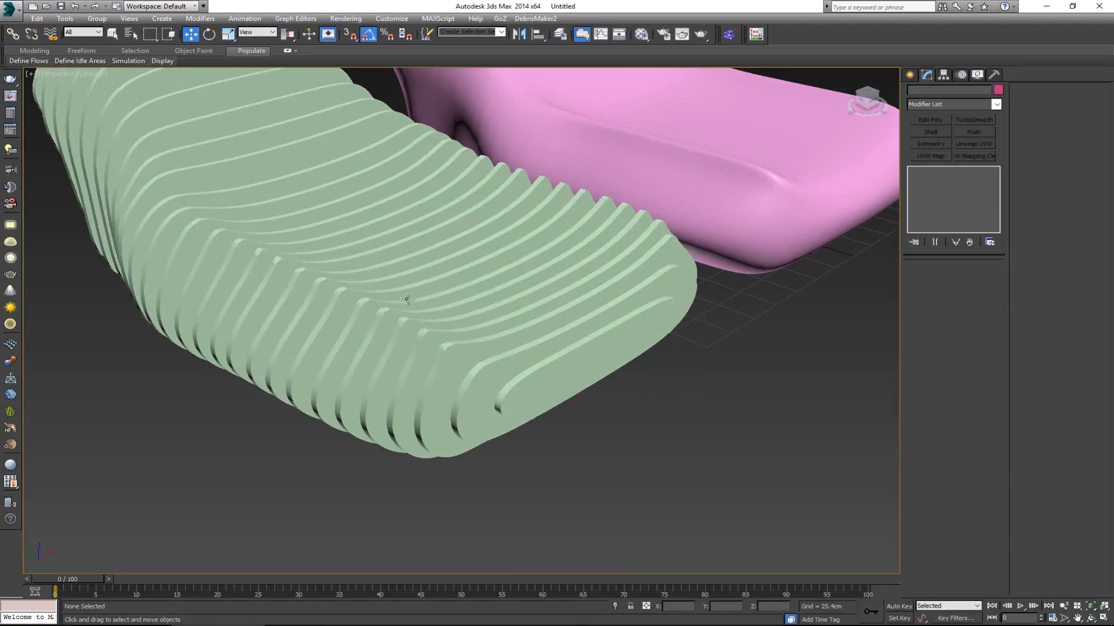
Select the outermost slice at the foot end of the green lounge and pick its front cap polygon
scroll(423, 370, down, 3)
middle_drag(406, 299, 414, 341)
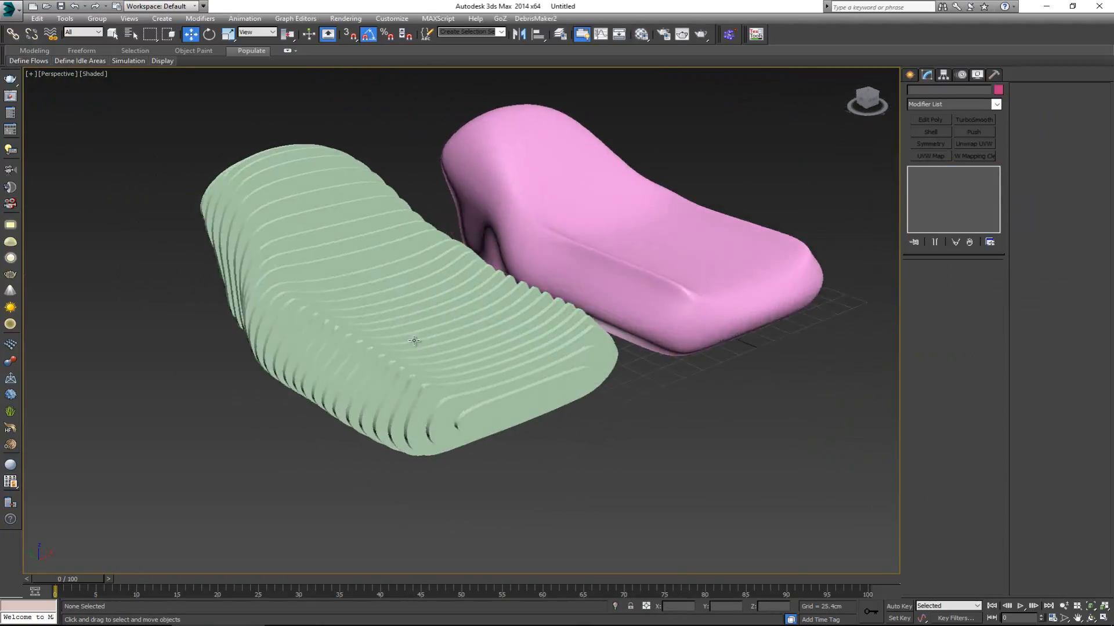
click(484, 410)
scroll(484, 410, up, 4)
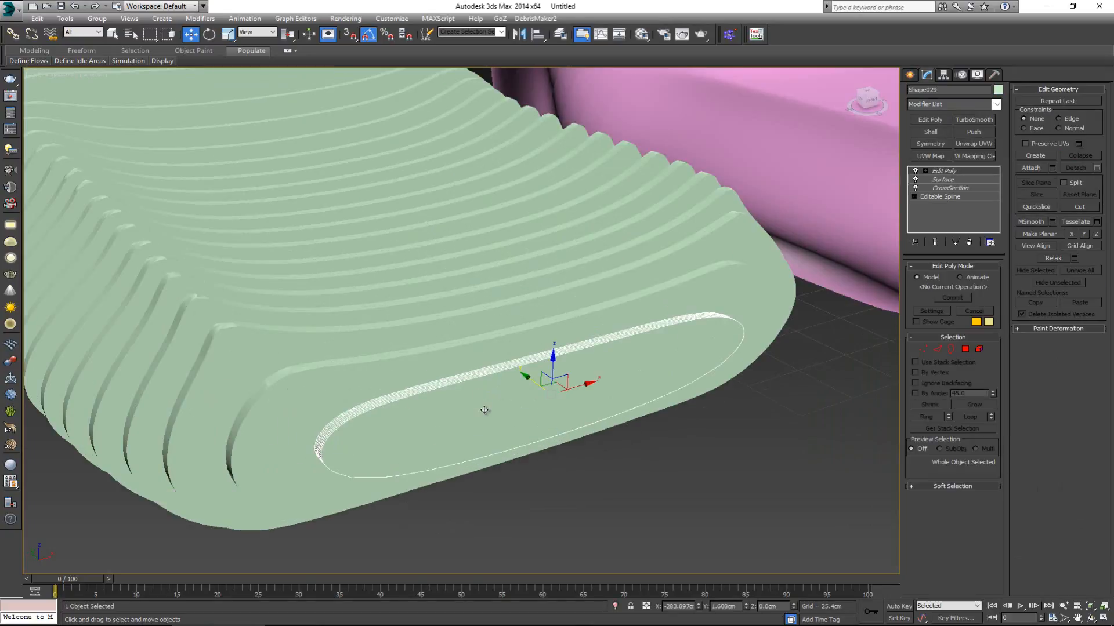
scroll(485, 410, up, 3)
key(4)
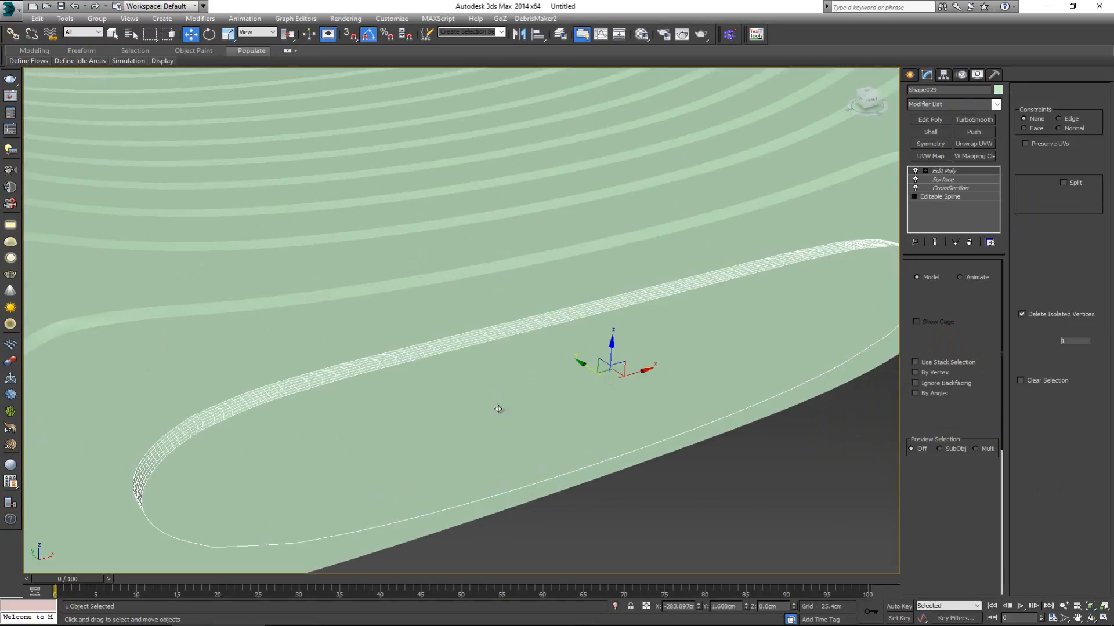
click(529, 405)
scroll(529, 403, down, 4)
alt+middle_drag(529, 403, 843, 392)
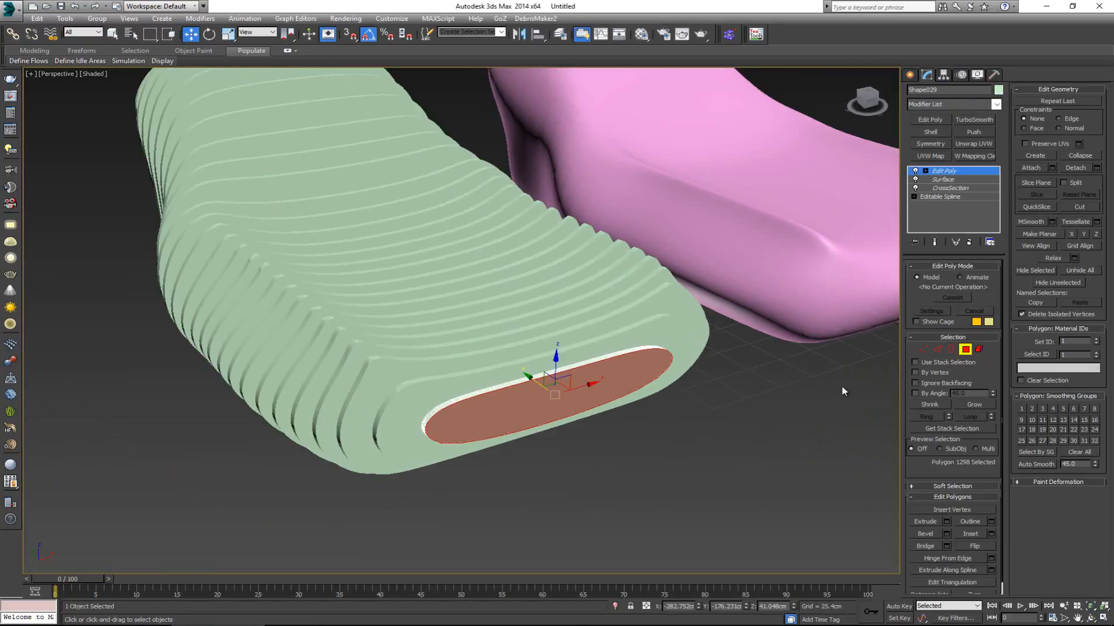
click(966, 351)
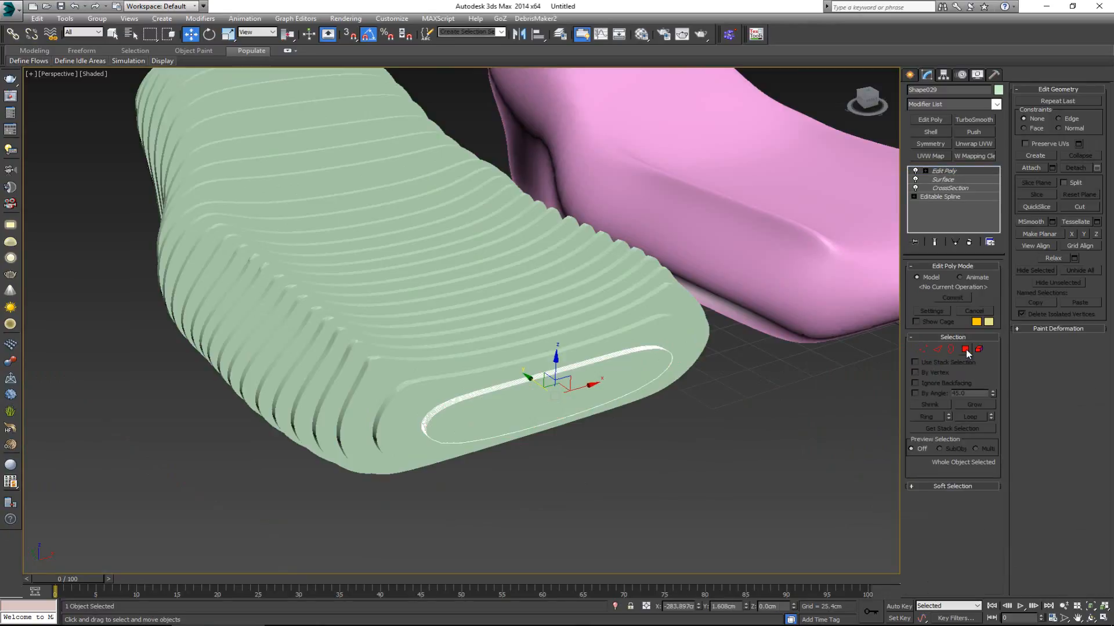
Isolate the outermost slice and flip the normals of its entire element
key(alt+q)
click(979, 349)
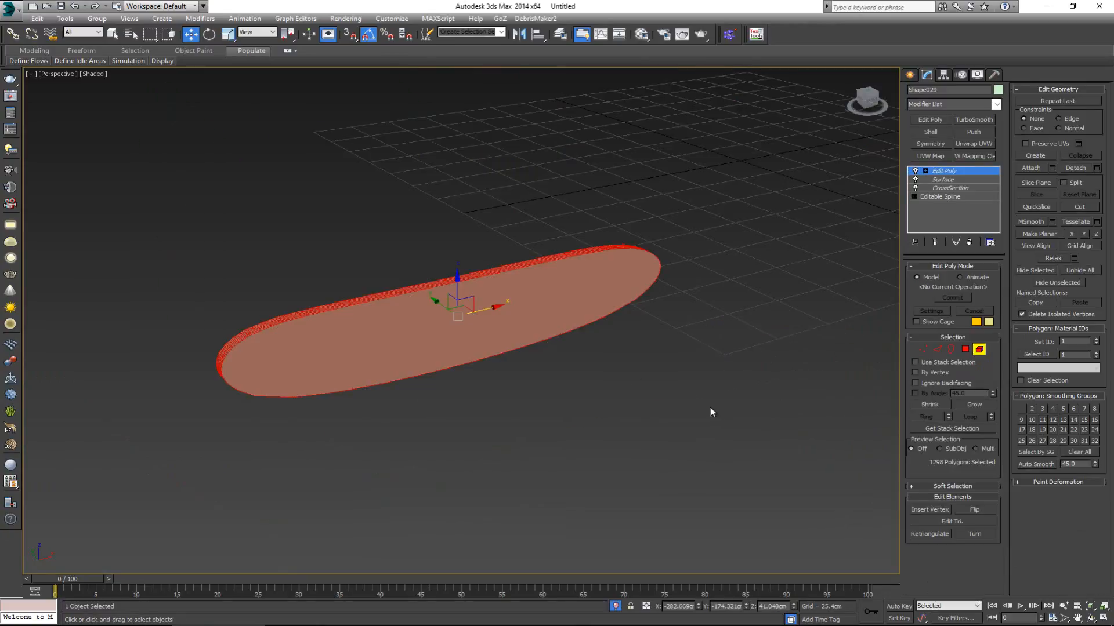
click(975, 509)
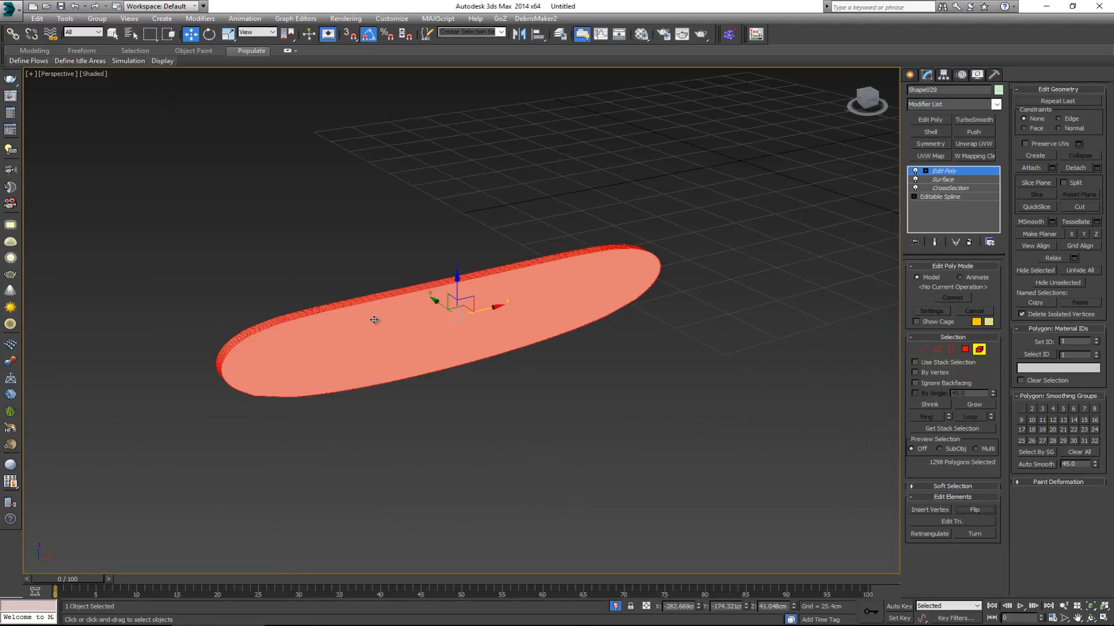
Select the two large cap polygons of the isolated slice and inset them twice by 2.233 cm
scroll(374, 321, up, 4)
key(4)
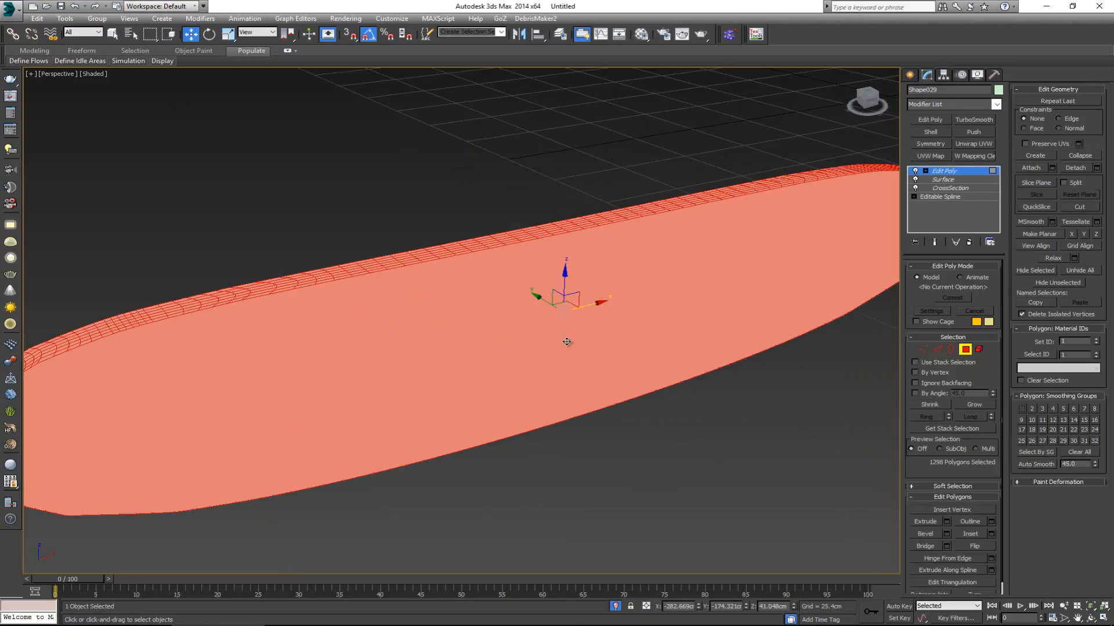
click(568, 343)
mouse_move(502, 348)
alt+middle_down()
mouse_move(595, 338)
mouse_move(503, 343)
alt+middle_up()
ctrl+click(595, 339)
click(991, 533)
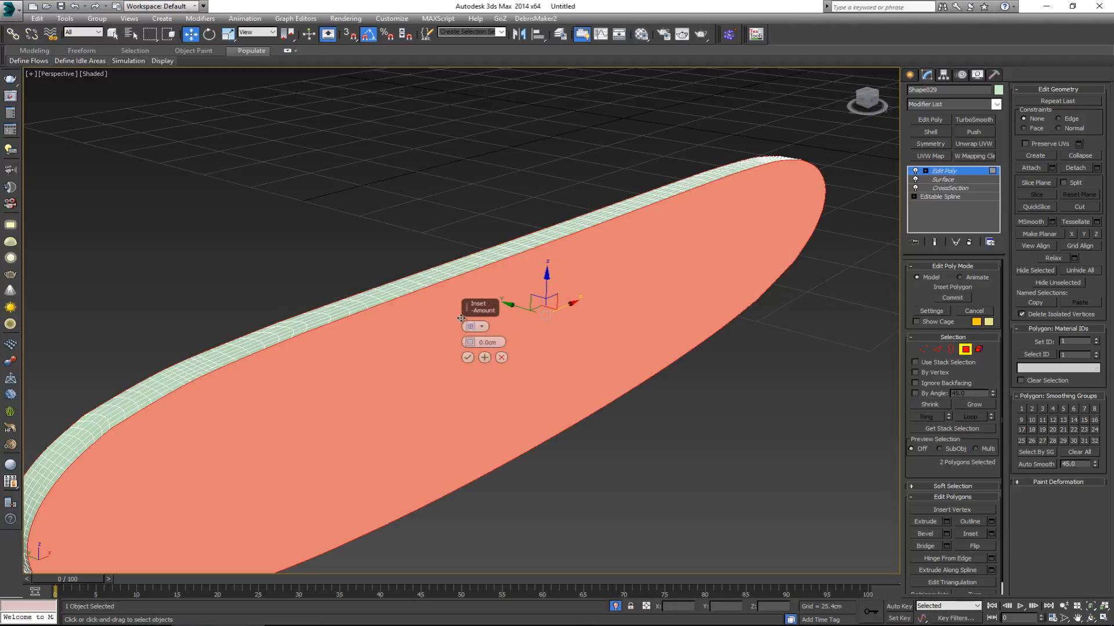
mouse_move(469, 340)
mouse_down()
mouse_move(469, 322)
mouse_move(470, 339)
mouse_up()
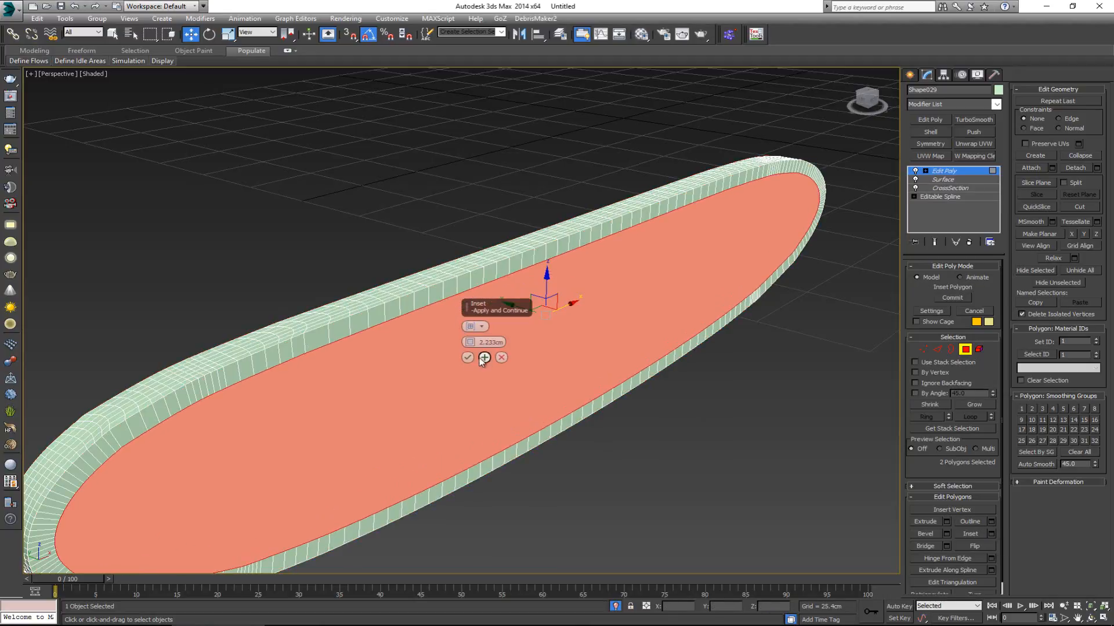
click(484, 358)
click(468, 357)
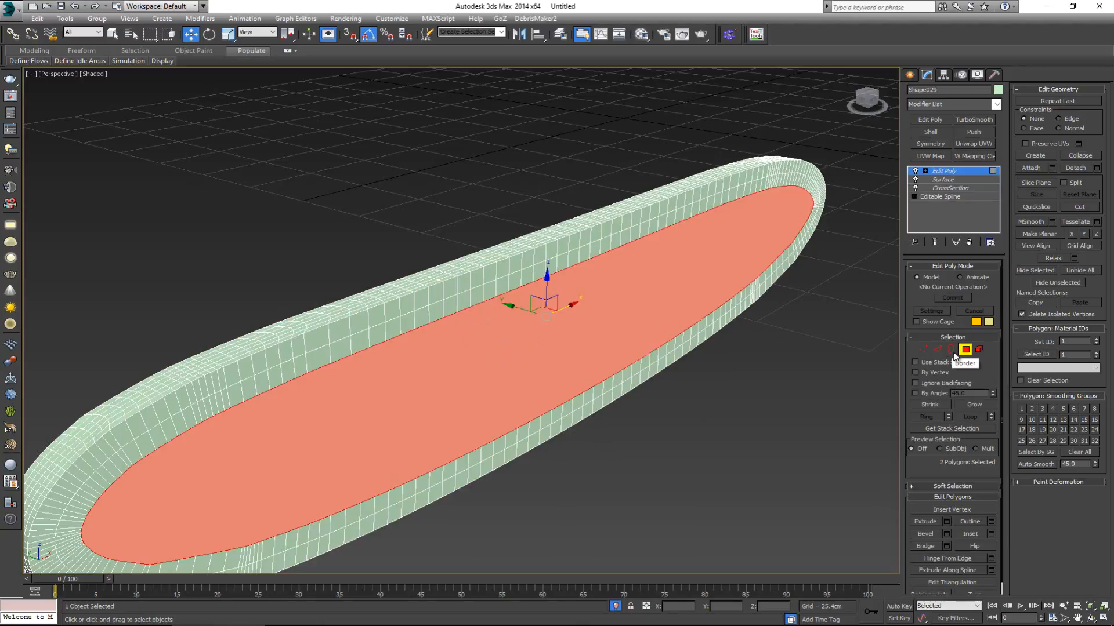
Chamfer the outer rim edge loops around both caps of the slice by 0.2 cm and deselect the slice
key(2)
double_click(407, 296)
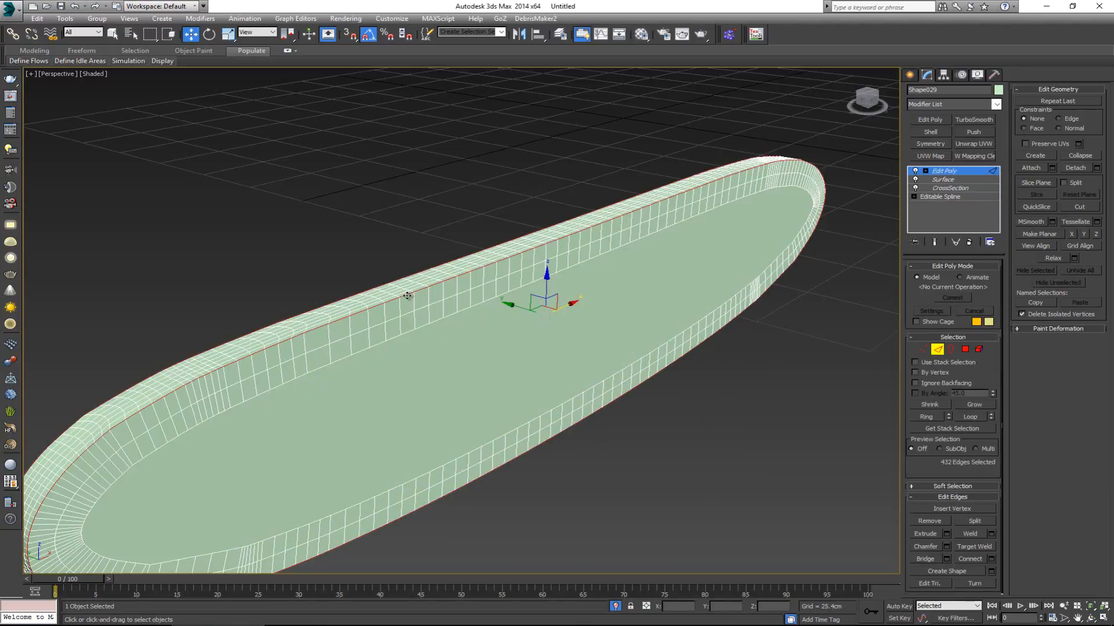
mouse_move(407, 305)
alt+middle_down()
mouse_move(448, 311)
mouse_move(409, 305)
alt+middle_up()
click(947, 547)
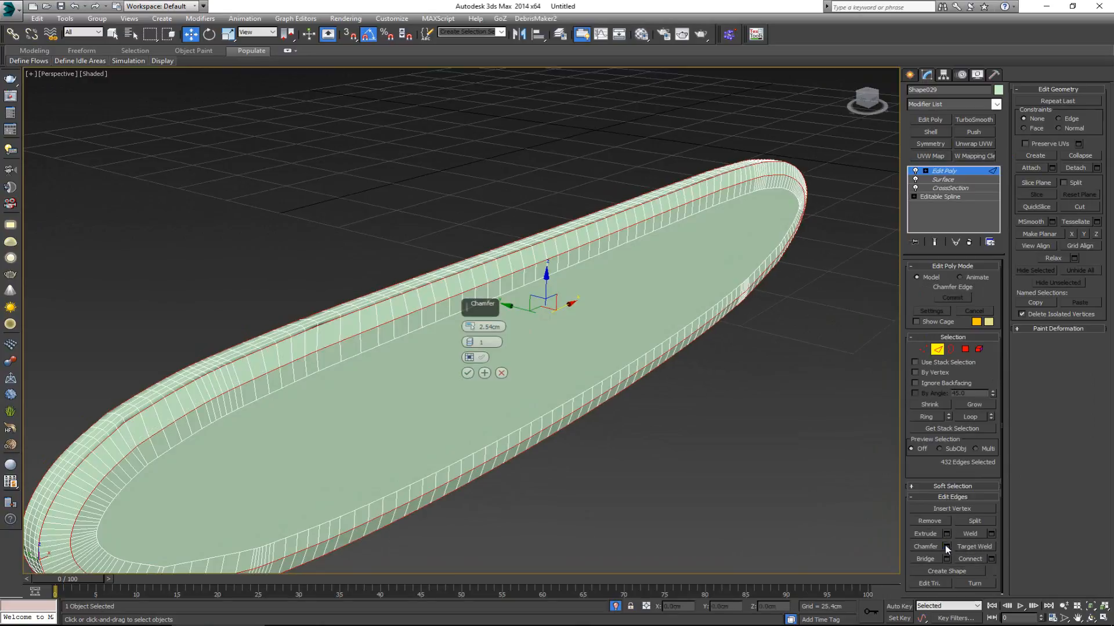
drag(468, 328, 470, 328)
middle_drag(270, 365, 323, 322)
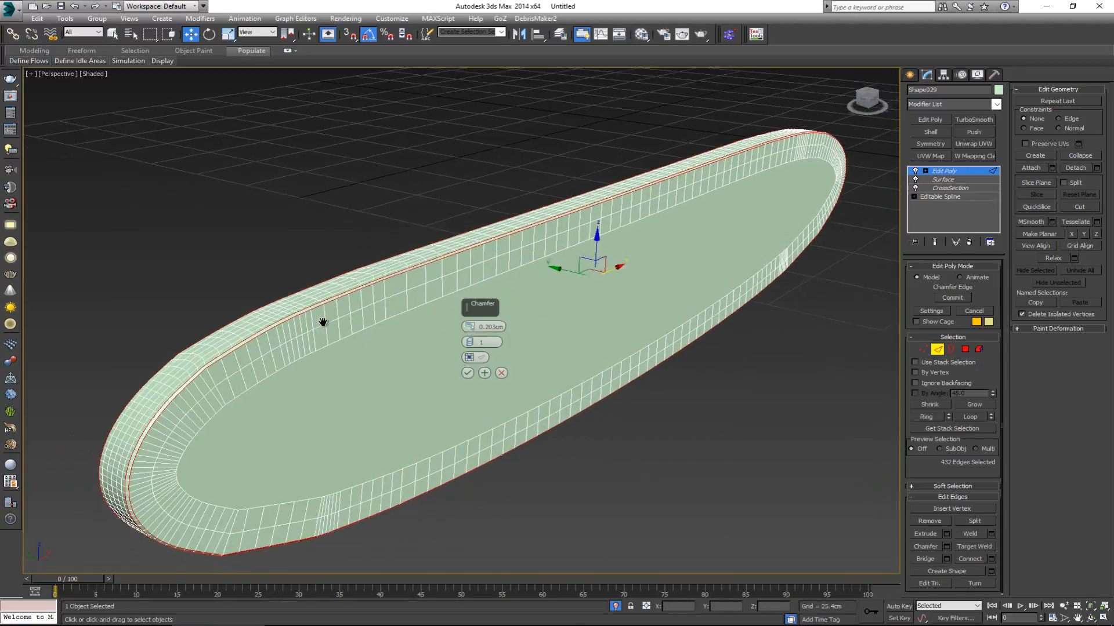
scroll(323, 323, up, 3)
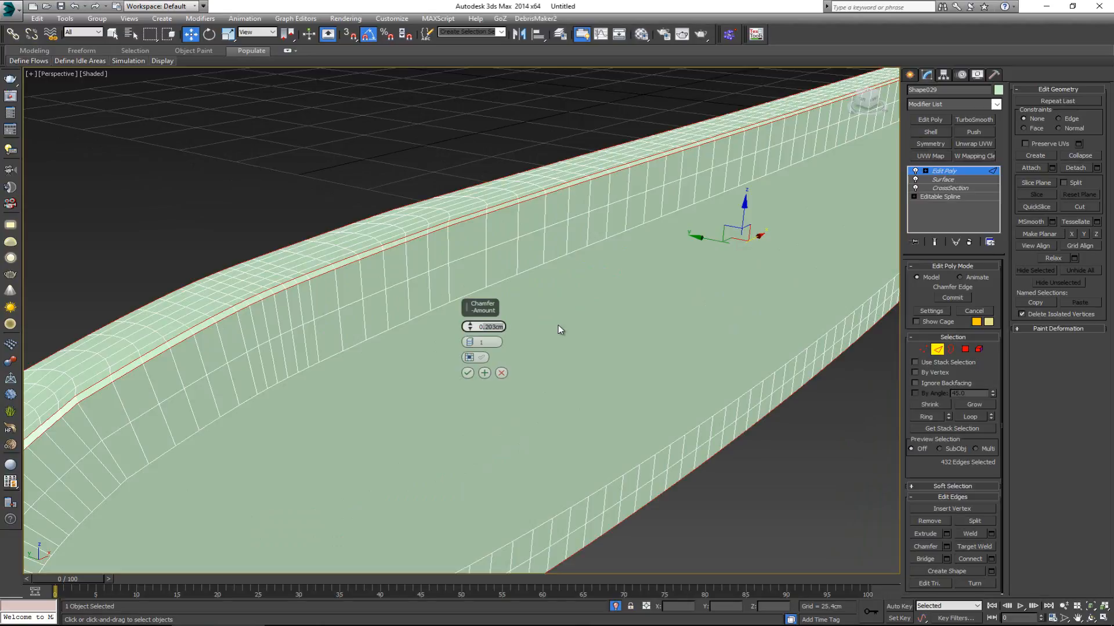
text(0.2)
key(Return)
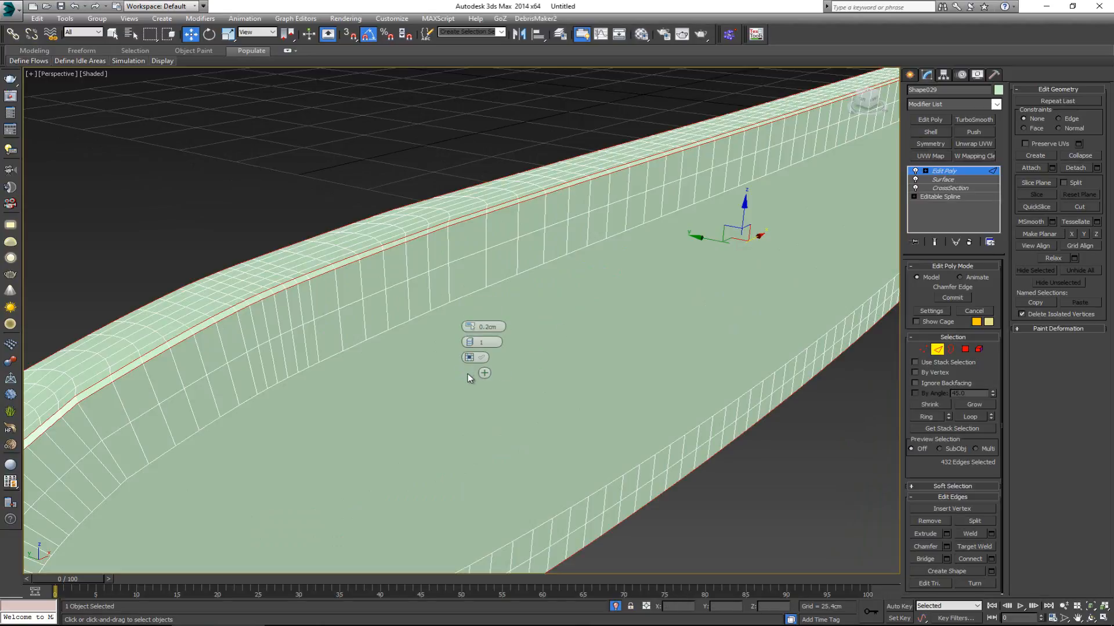
click(468, 373)
scroll(522, 302, down, 5)
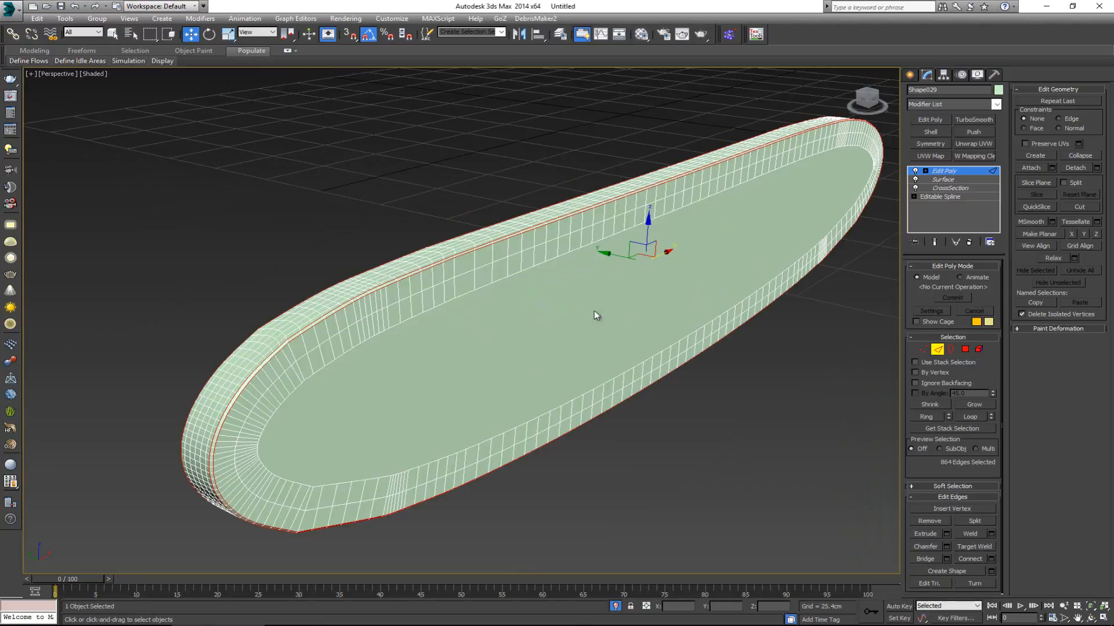
click(937, 350)
click(714, 380)
End the isolation to bring back the full set of slices and the pink lounge
right_click(523, 320)
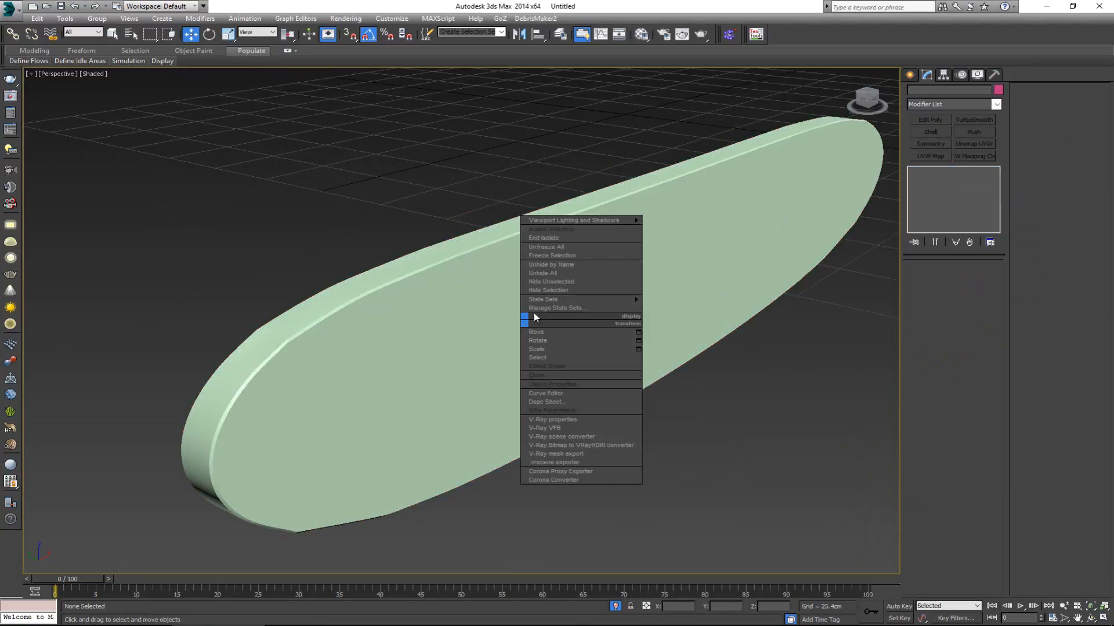
click(562, 237)
alt+middle_drag(495, 284, 513, 310)
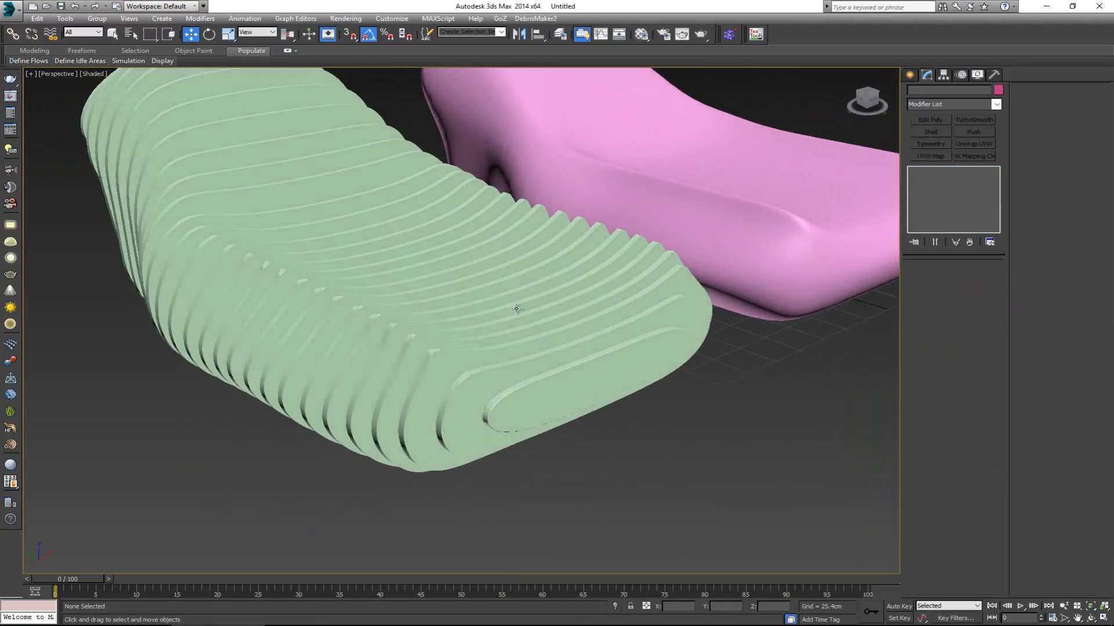
Examine the chamfered rim and inset wireframe of the outermost slice against the neighbouring slices
scroll(506, 411, up, 5)
scroll(430, 360, down, 5)
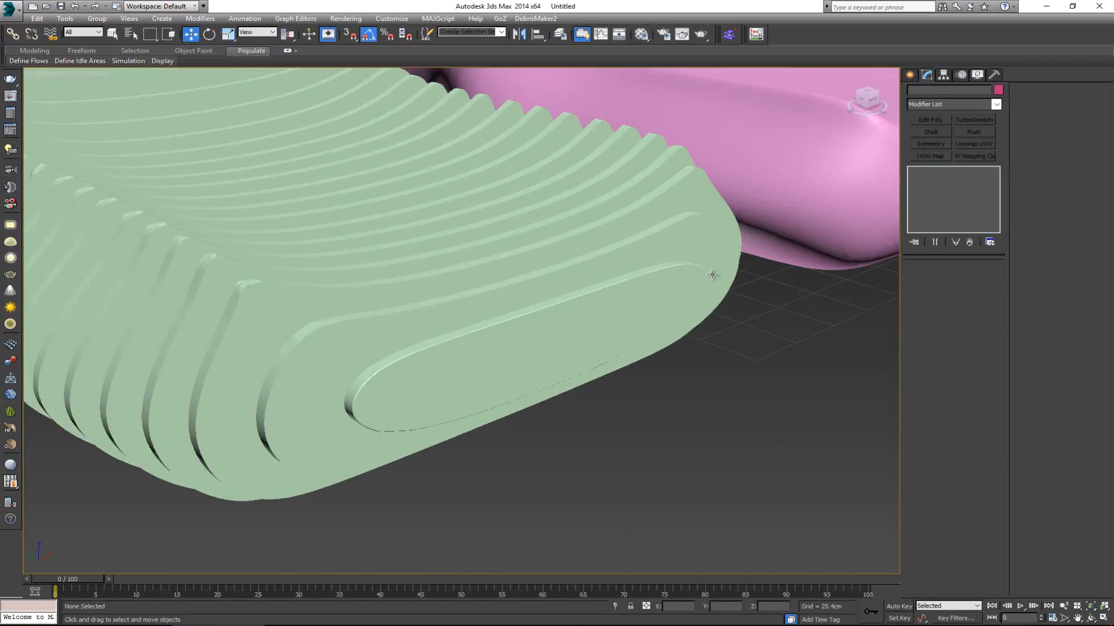
click(394, 375)
scroll(397, 375, up, 5)
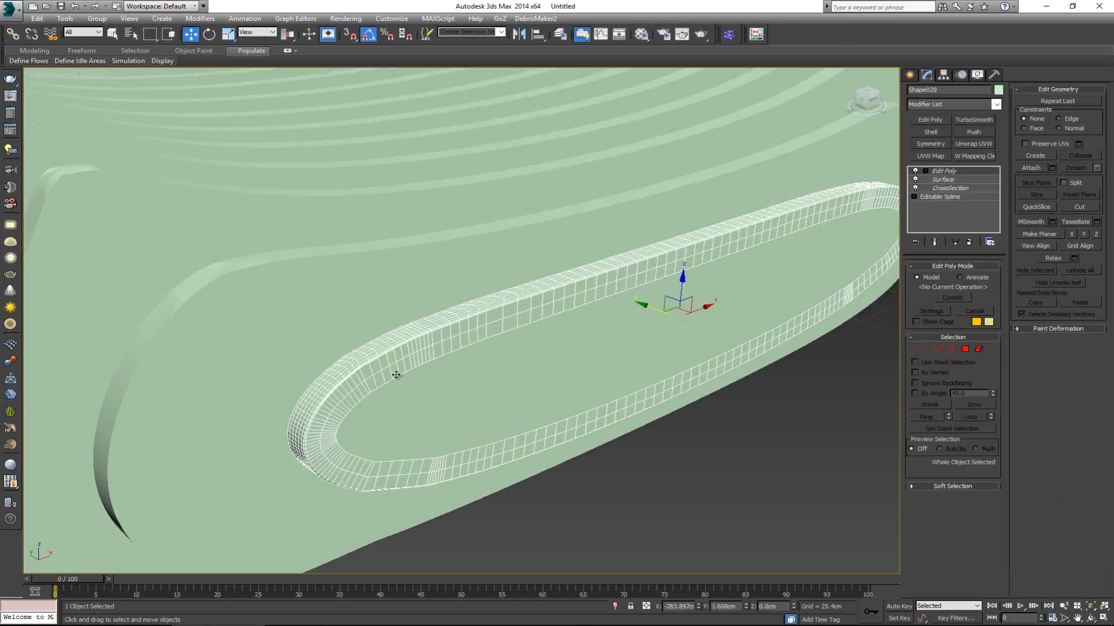
scroll(395, 374, down, 5)
alt+middle_drag(434, 365, 499, 376)
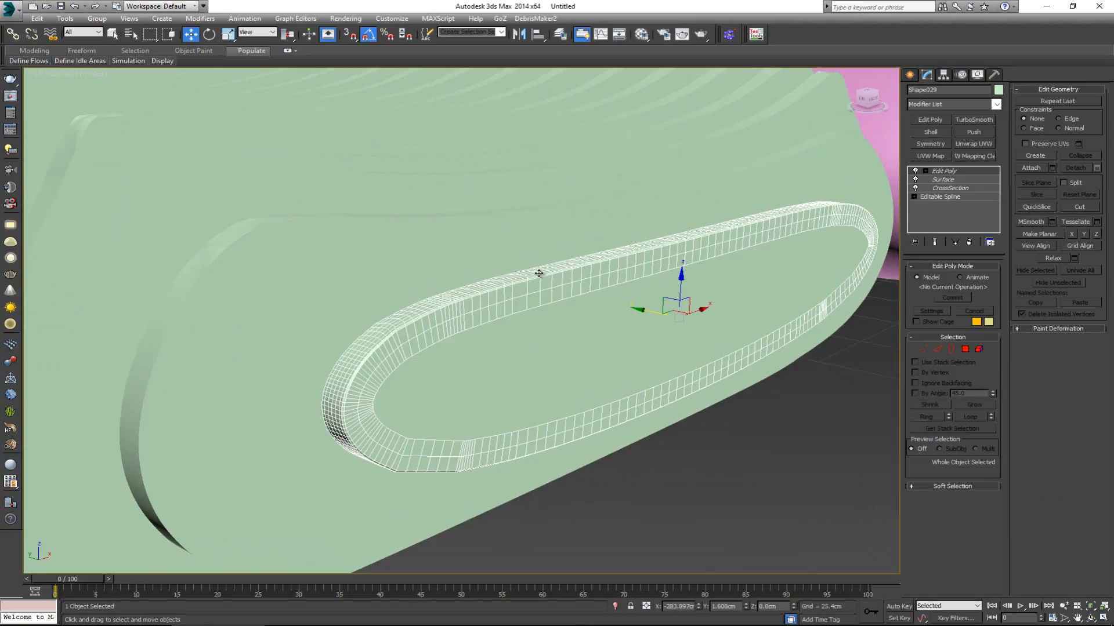
click(743, 478)
scroll(444, 356, down, 3)
middle_drag(443, 356, 441, 409)
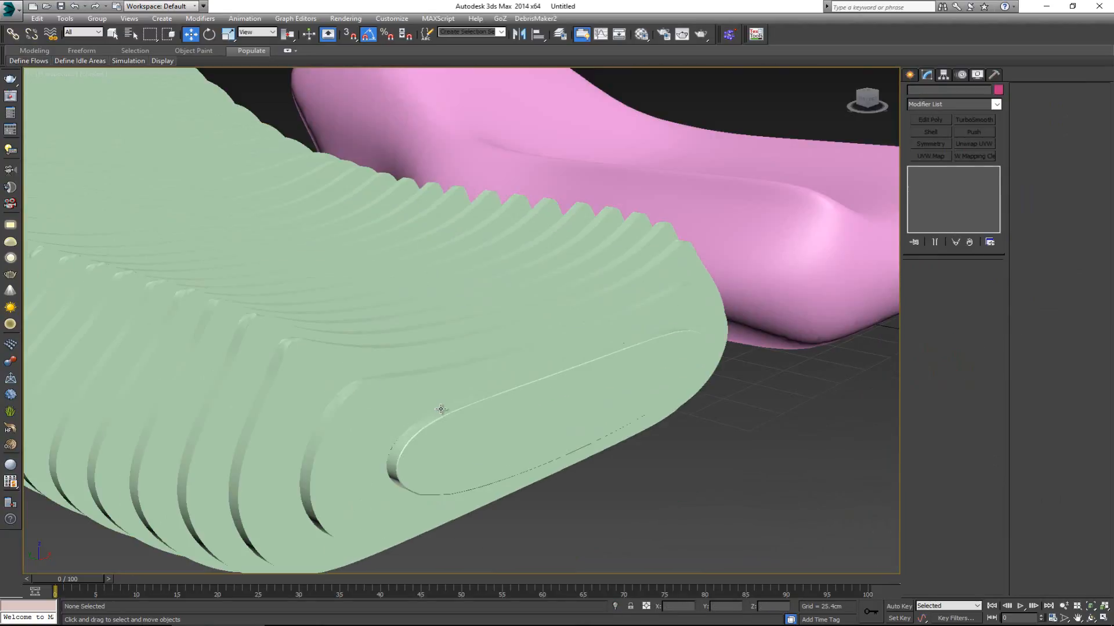
Select the second slice from the foot end and isolate it
click(378, 405)
scroll(383, 400, up, 3)
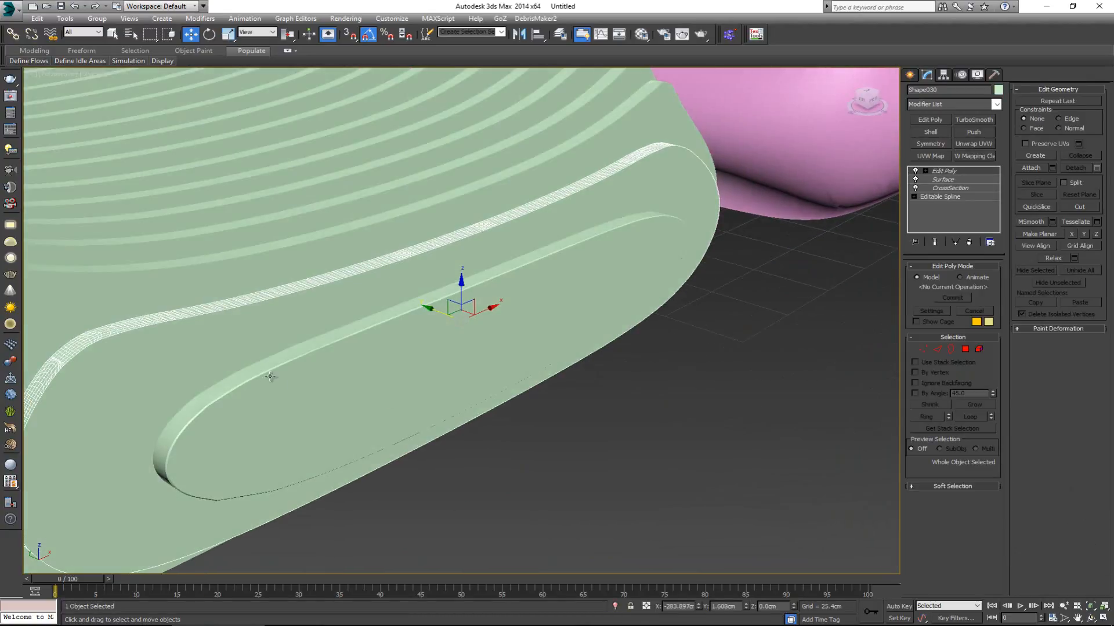
scroll(418, 361, down, 4)
key(alt+q)
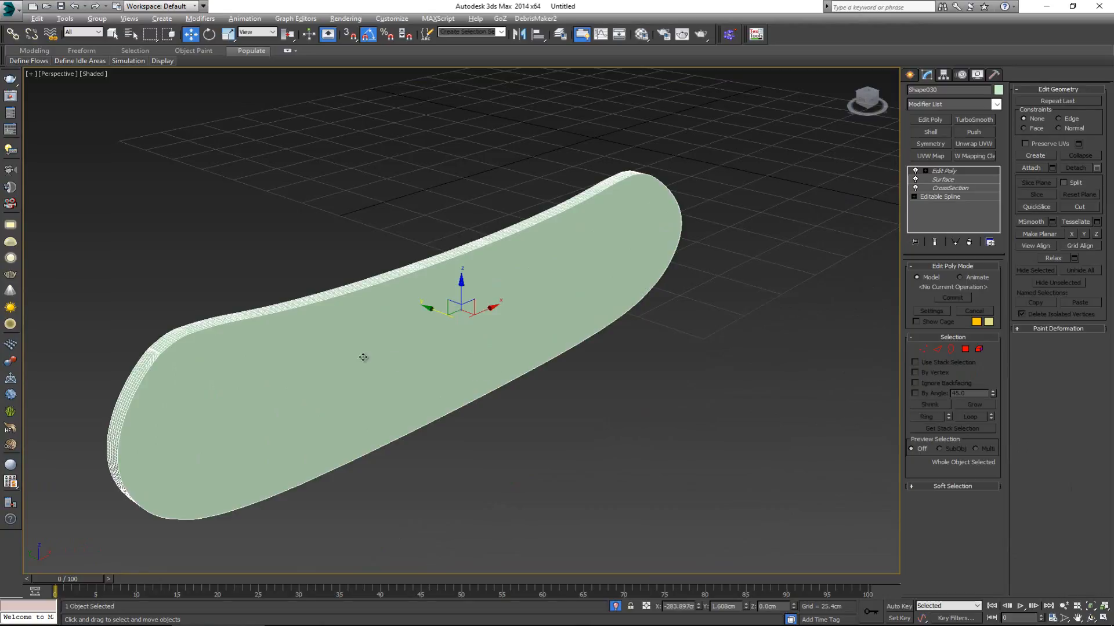
Flip the normals of the whole isolated slice at element level
scroll(333, 353, up, 3)
key(4)
click(435, 321)
alt+middle_drag(426, 323, 456, 333)
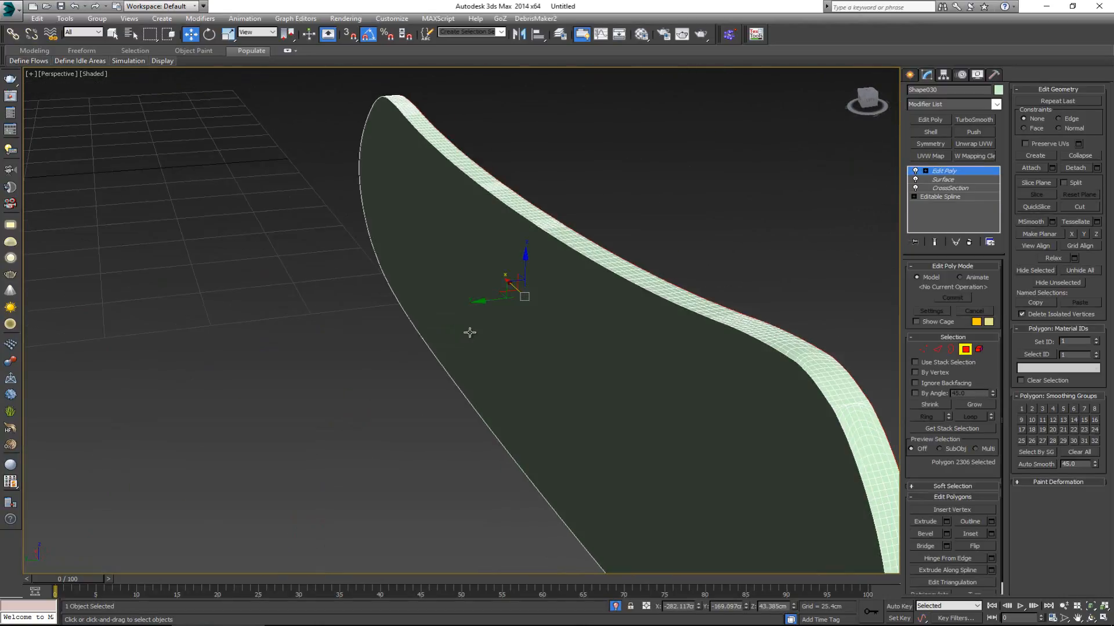
key(5)
click(567, 343)
alt+middle_drag(567, 344, 392, 356)
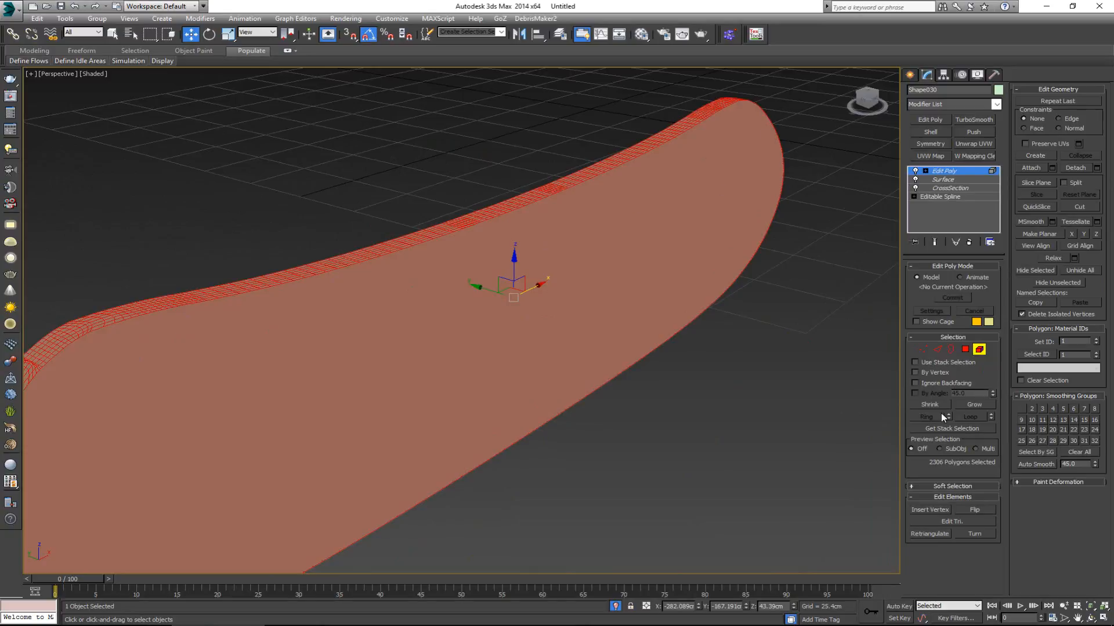
click(974, 510)
Inset both cap polygons of the slice twice by 2.233 cm each
key(4)
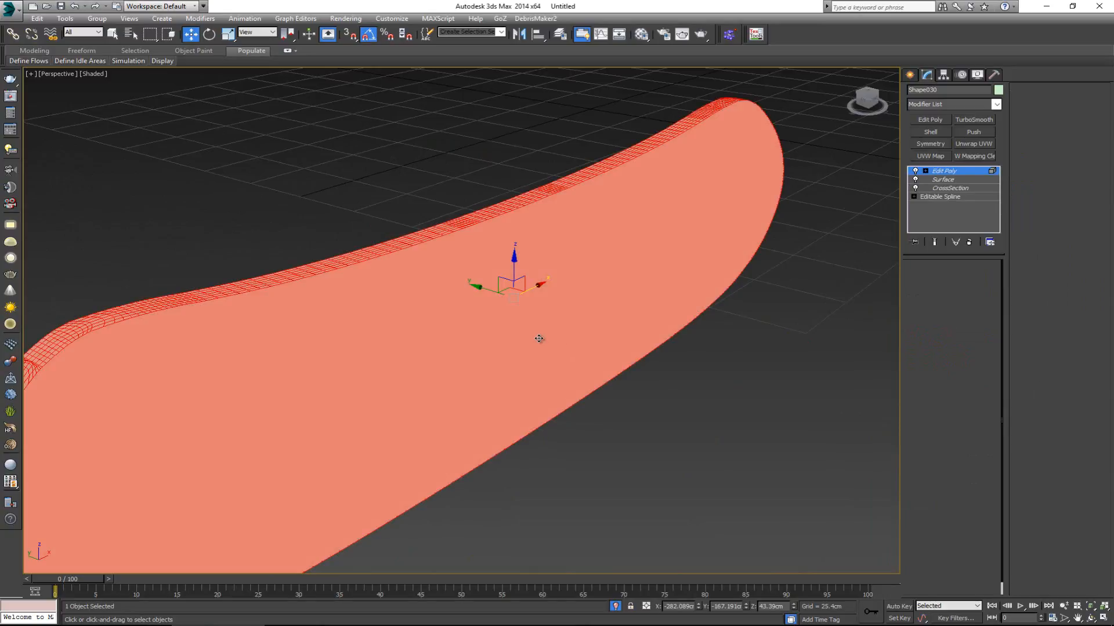
alt+middle_drag(473, 347, 436, 350)
ctrl+click(504, 350)
click(990, 534)
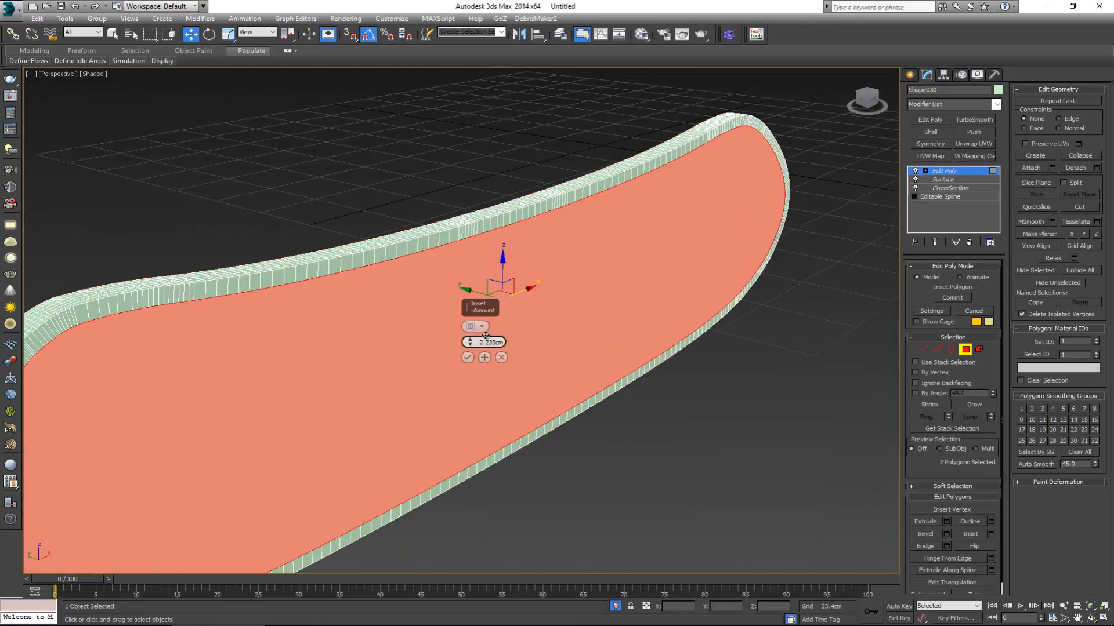
click(484, 357)
click(467, 357)
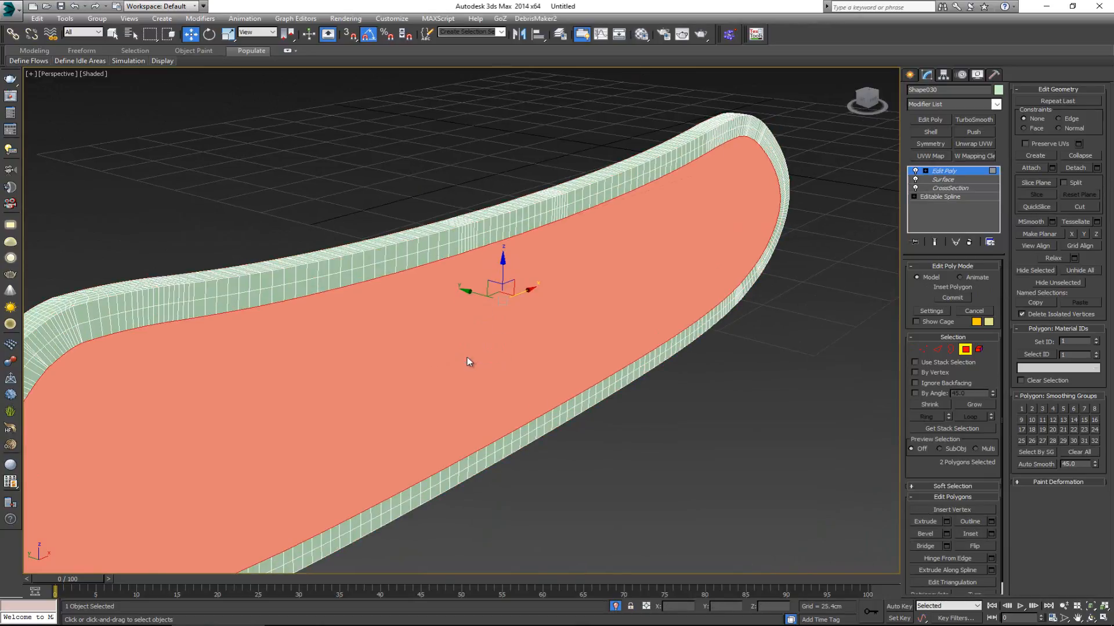
Chamfer the slice's outer rim edge loops around both caps by 0.2 cm with one segment
alt+middle_drag(315, 318, 388, 313)
scroll(388, 313, up, 5)
key(2)
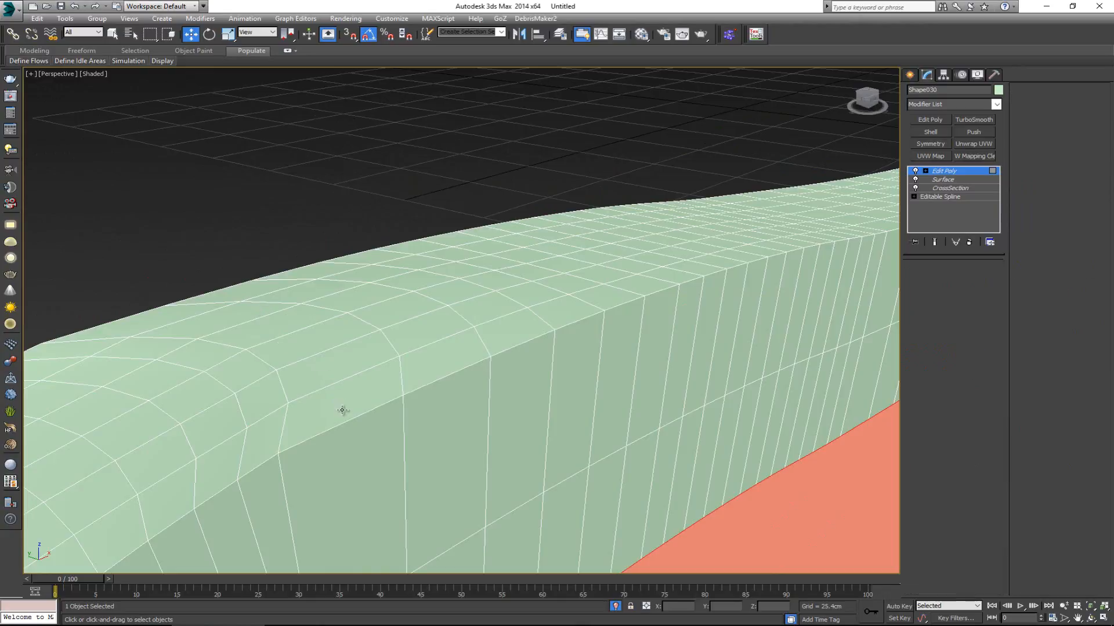
double_click(346, 423)
scroll(345, 421, down, 6)
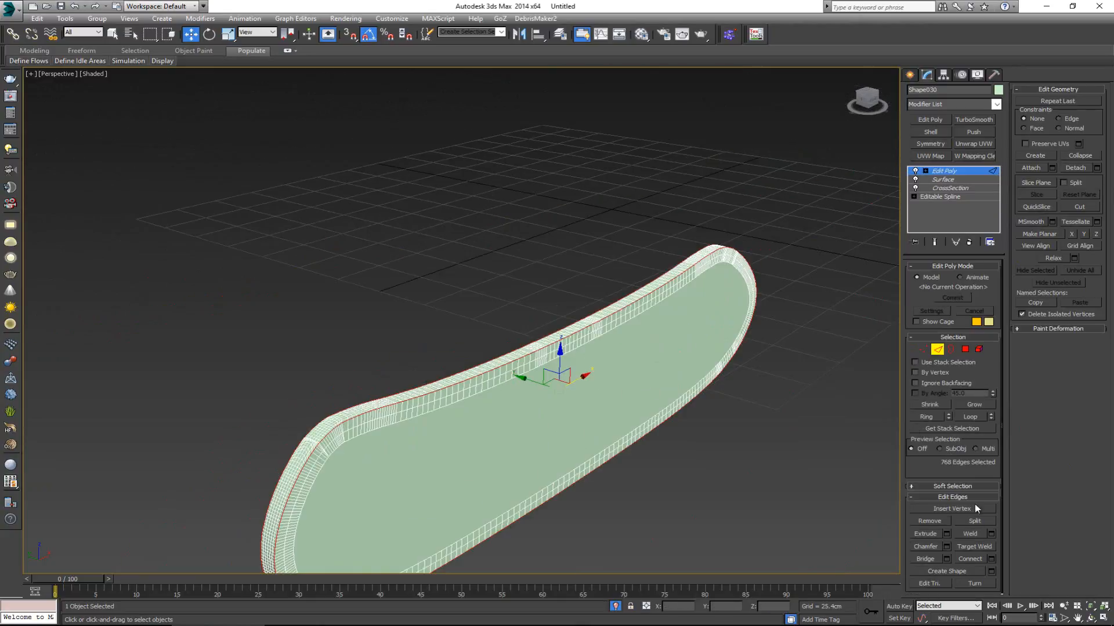
click(946, 546)
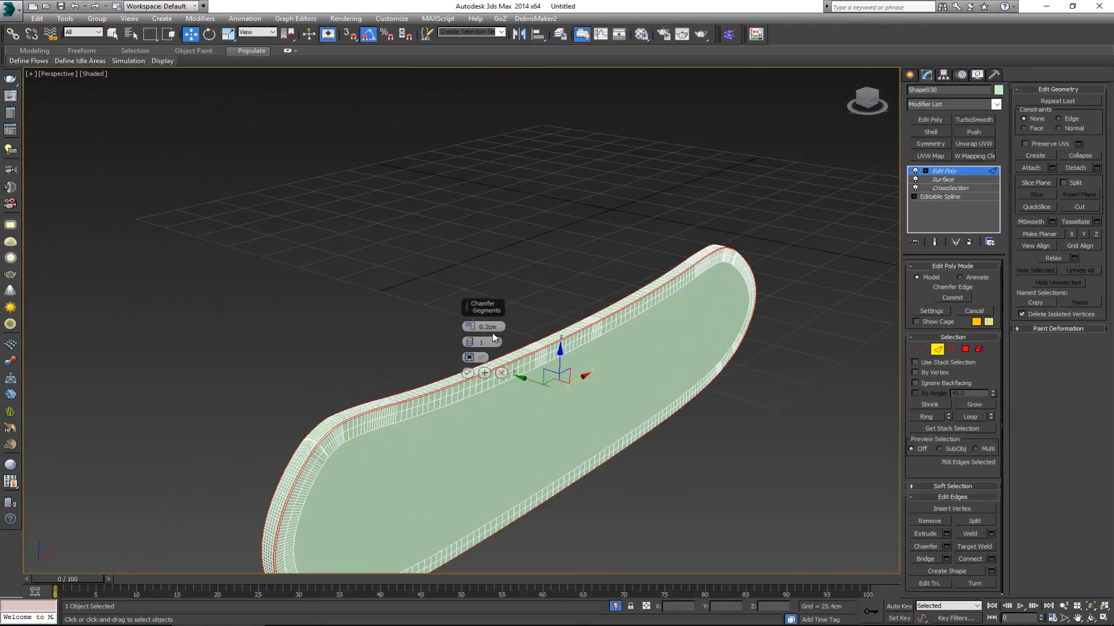
click(468, 373)
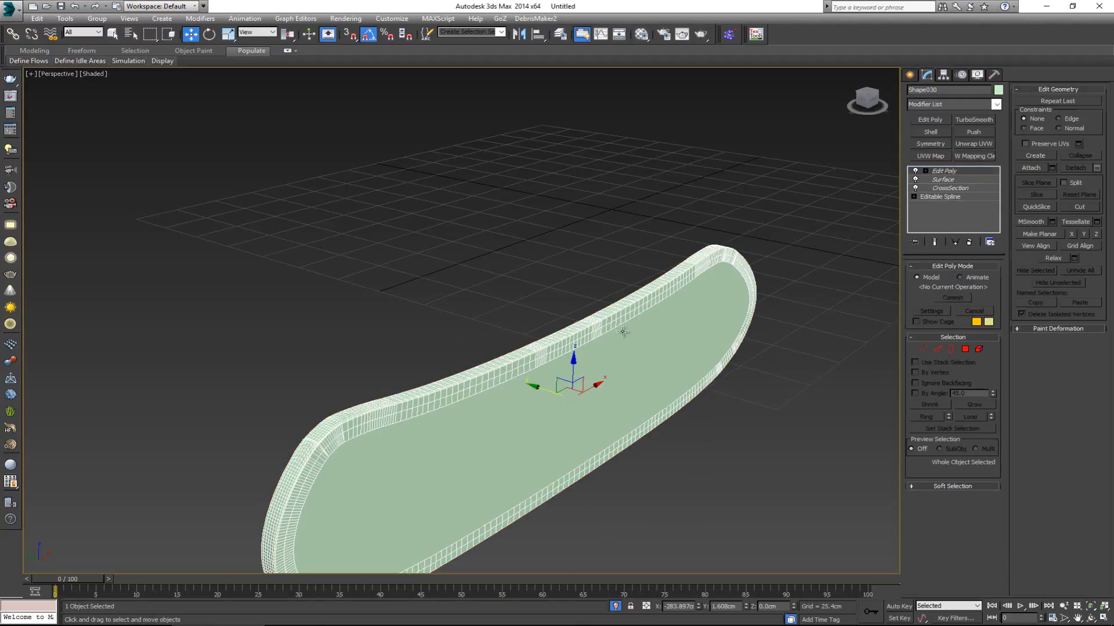
End the isolation, then select and isolate the third slice from the foot end
click(500, 330)
right_click(500, 330)
click(515, 248)
alt+middle_drag(515, 248, 459, 338)
click(438, 369)
scroll(427, 360, up, 5)
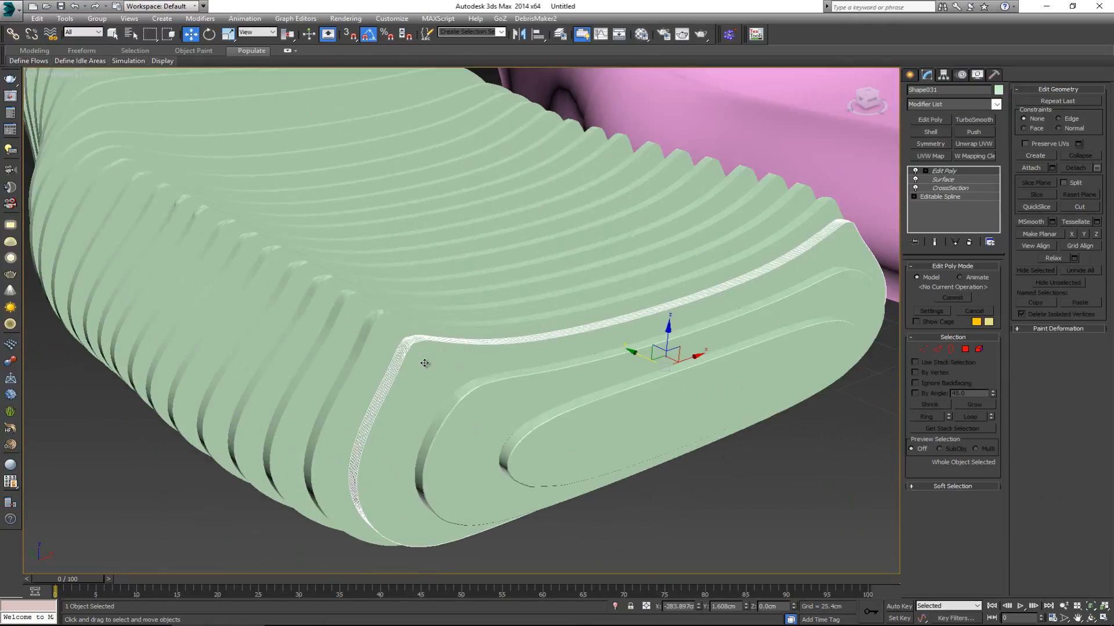
key(alt+q)
Flip the normals of the entire third slice
key(5)
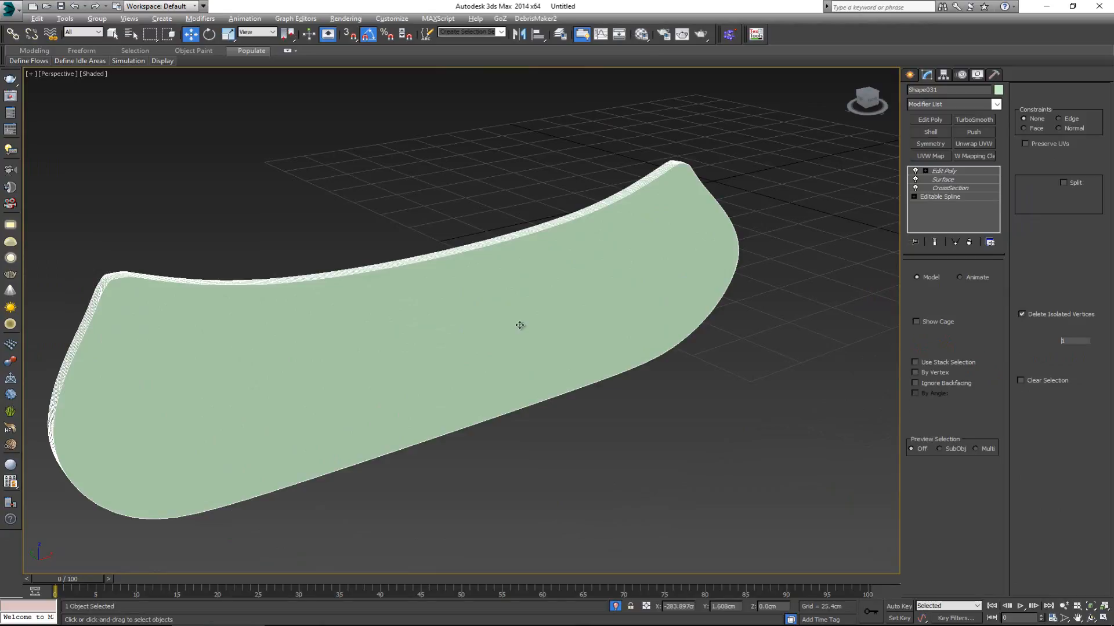
click(520, 326)
key(4)
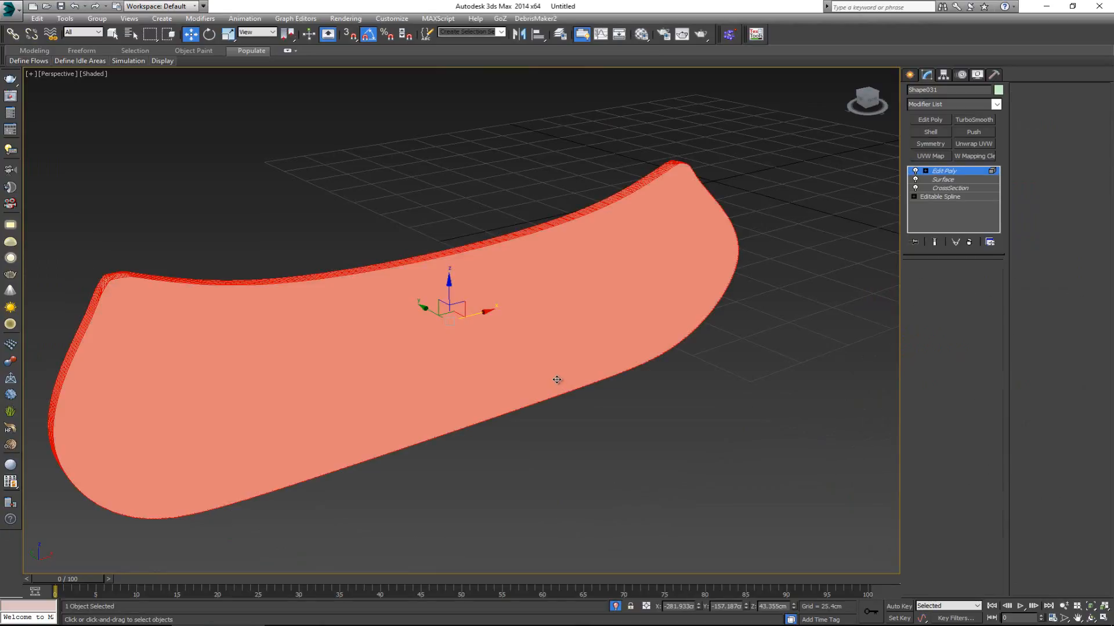
Inset both caps of the third slice once by 2.233 cm, discarding the second inset, and check the corner
alt+middle_drag(460, 365, 428, 369)
click(464, 366)
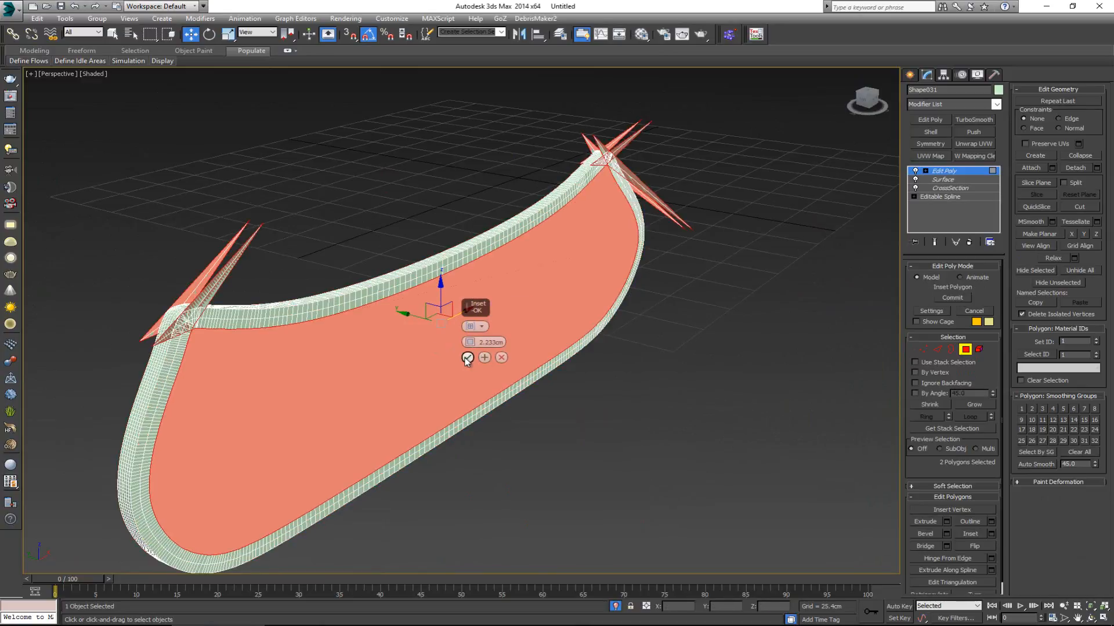
click(501, 358)
scroll(191, 320, up, 5)
scroll(190, 323, down, 2)
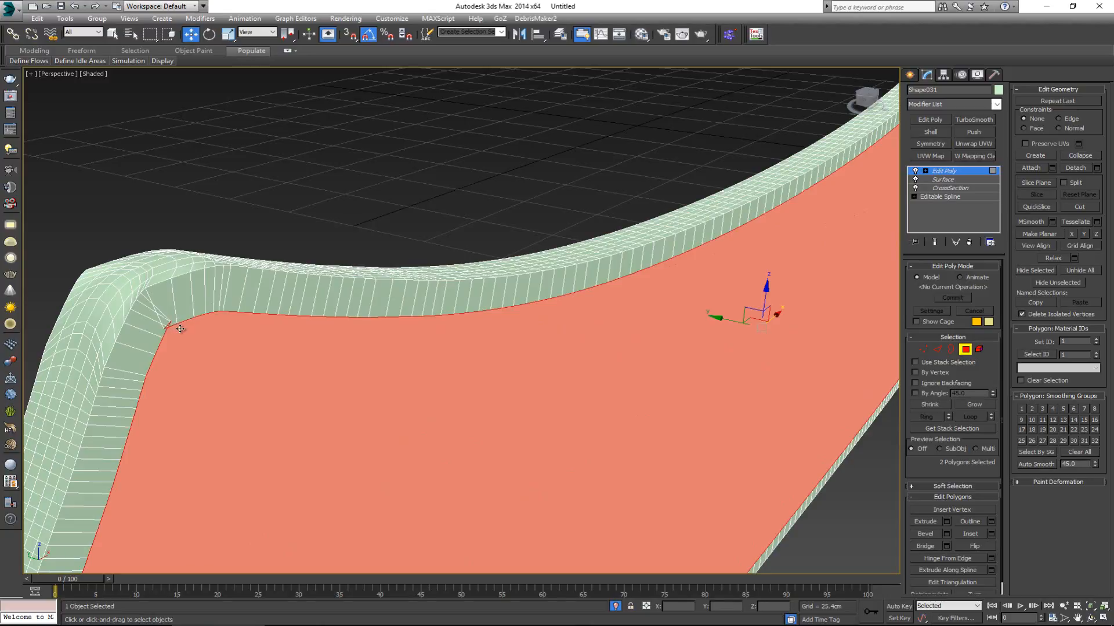
middle_drag(296, 338, 290, 334)
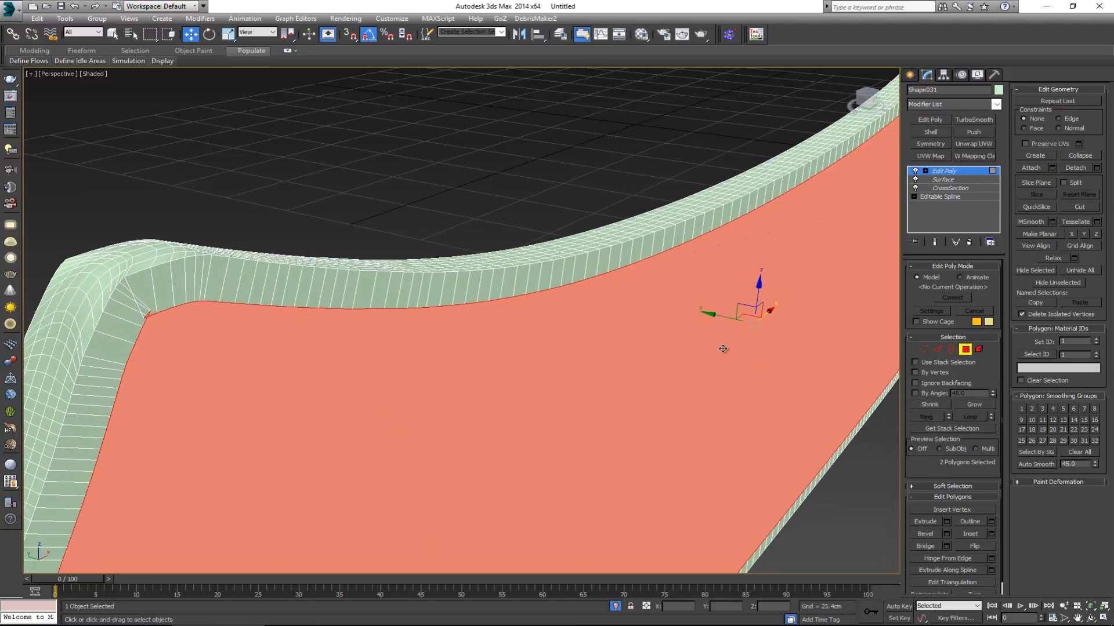
Chamfer the third slice's outer rim edge loops by 0.2 cm with one segment and leave edge editing
alt+middle_drag(722, 349, 766, 390)
alt+middle_drag(416, 271, 439, 302)
key(2)
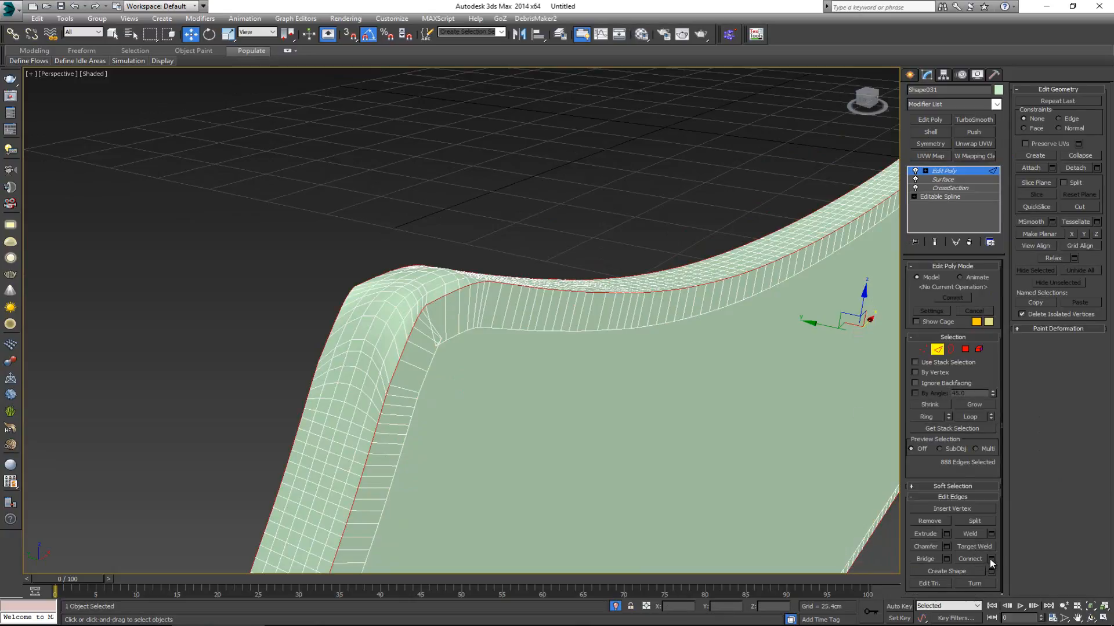
click(947, 547)
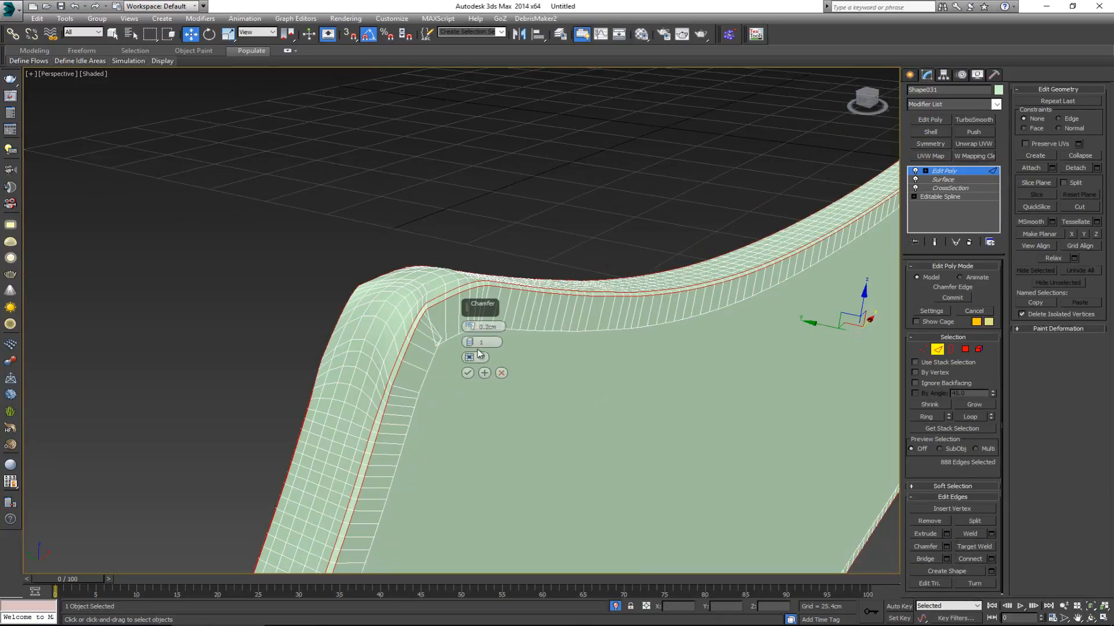
click(468, 373)
key(2)
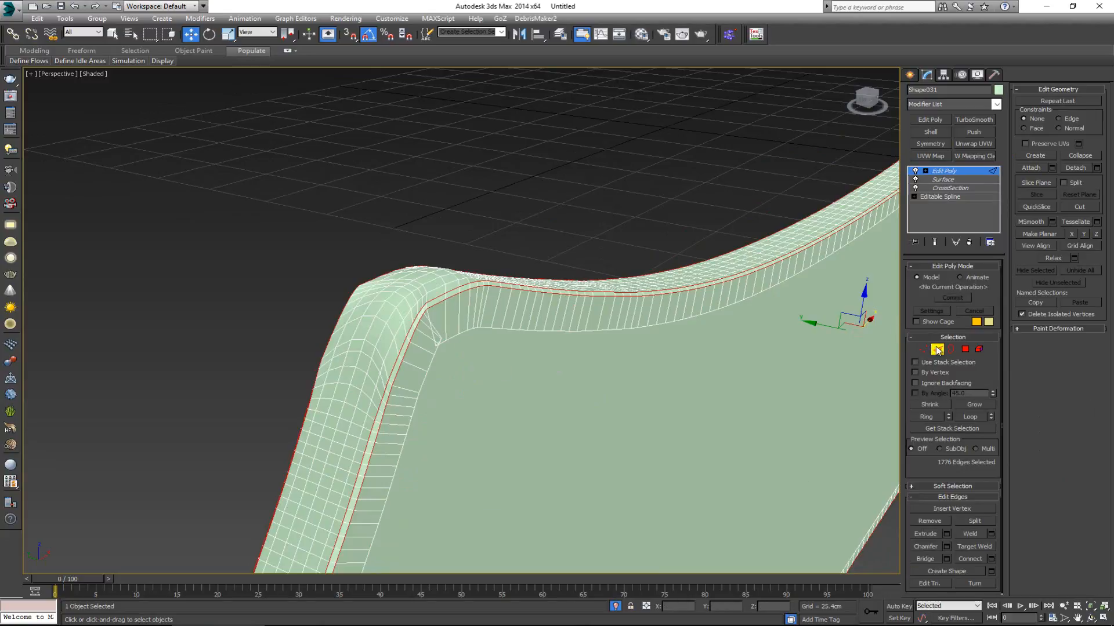
Deselect the third slice and end the isolation to bring back all slices and the pink lounge
click(589, 213)
alt+middle_drag(576, 261, 582, 280)
right_click(583, 275)
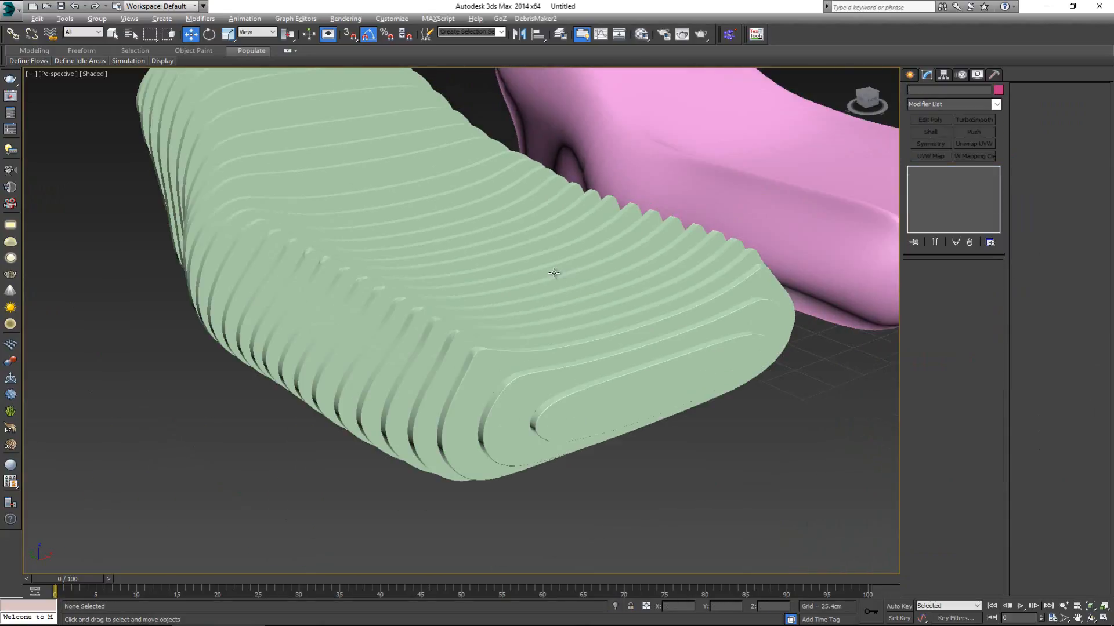
mouse_move(554, 273)
alt+middle_down()
mouse_move(563, 281)
mouse_move(549, 286)
alt+middle_up()
scroll(551, 294, down, 4)
scroll(553, 319, up, 2)
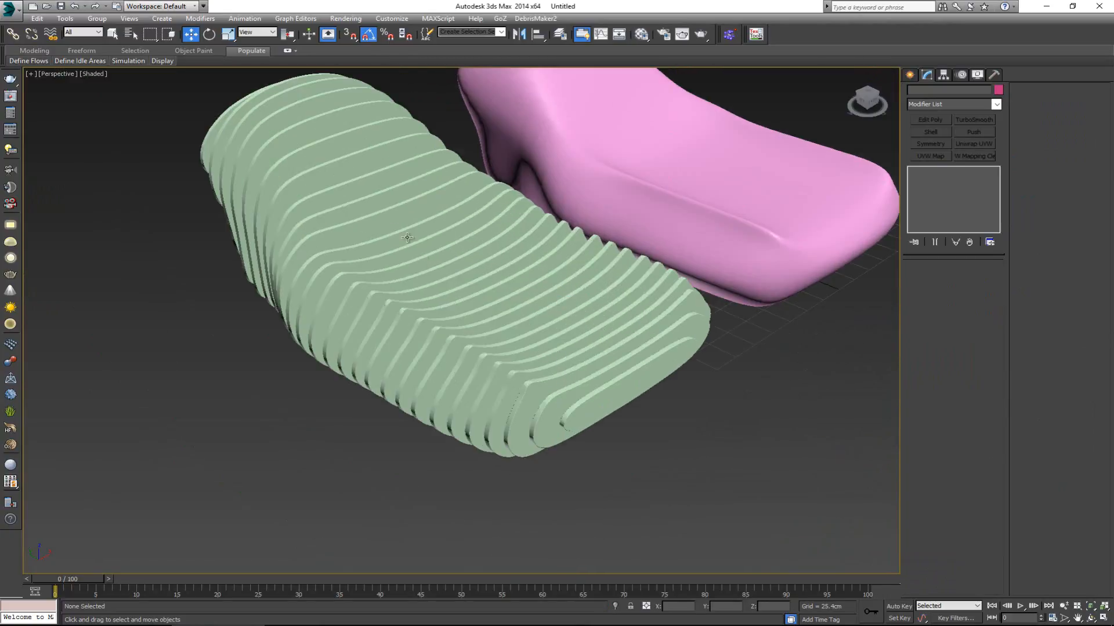
middle_drag(446, 227, 434, 289)
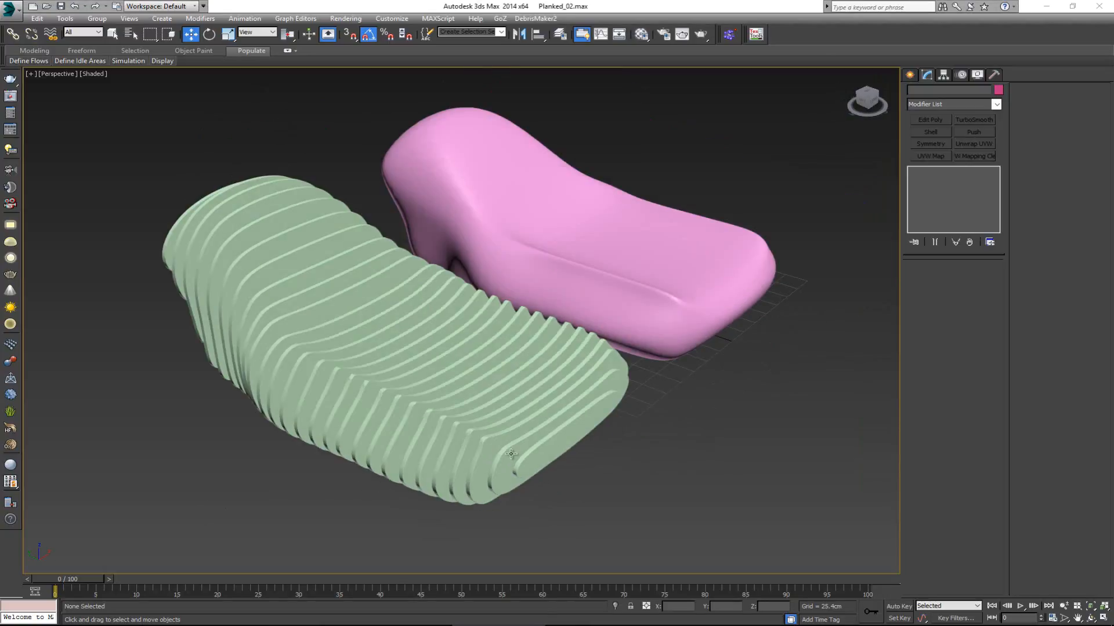
Select the foot-end slices together, examine the wireframe of their rims up close, and deselect them
scroll(511, 454, up, 2)
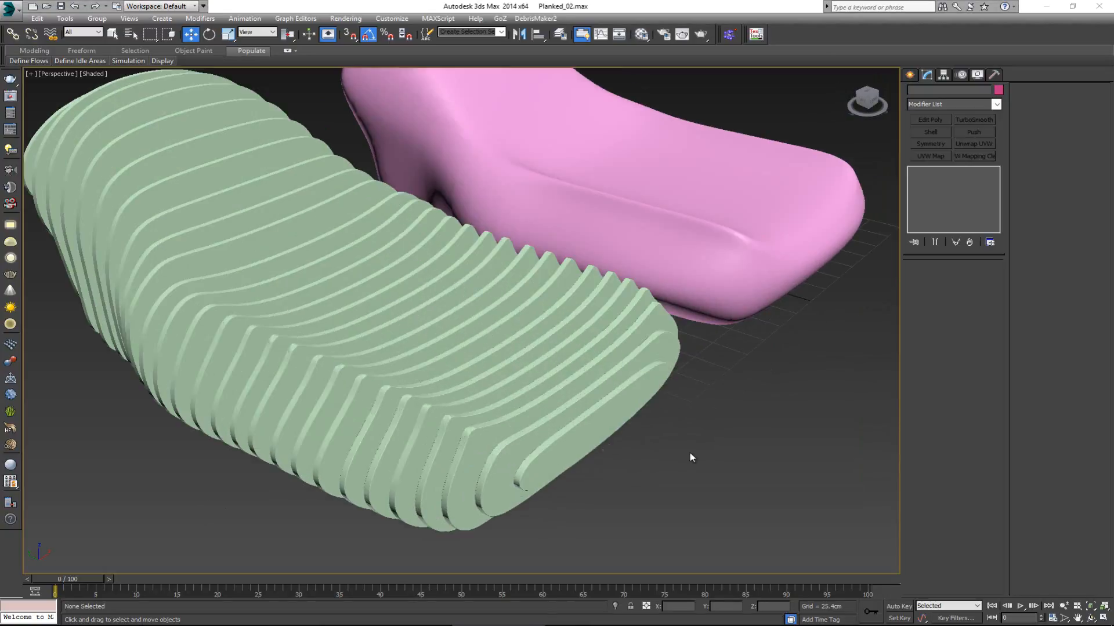
drag(706, 458, 296, 369)
scroll(308, 385, up, 4)
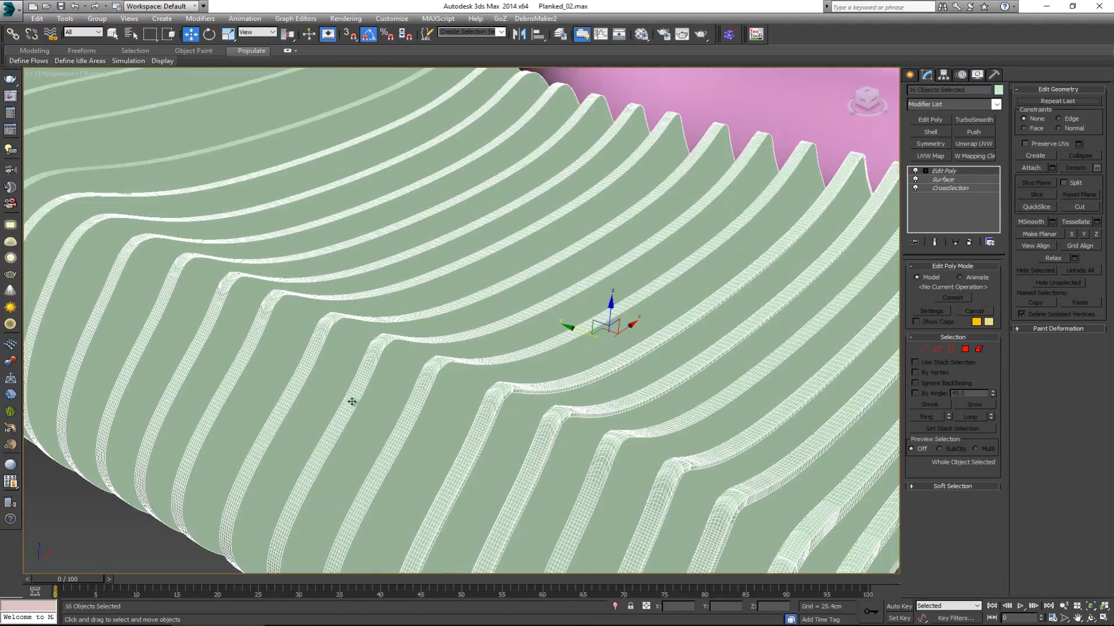
middle_drag(481, 425, 413, 355)
scroll(410, 366, up, 2)
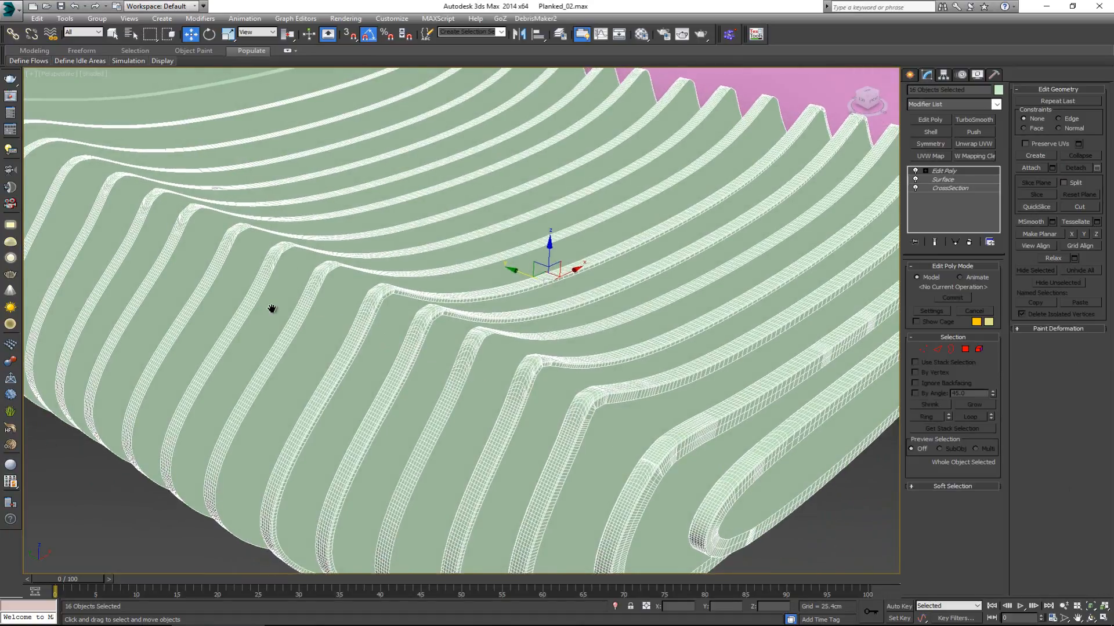
middle_drag(273, 308, 422, 368)
scroll(422, 368, down, 2)
click(318, 494)
Examine the full set of slices from the front, from above and close up at the foot end
alt+middle_drag(322, 475, 360, 347)
scroll(325, 357, down, 5)
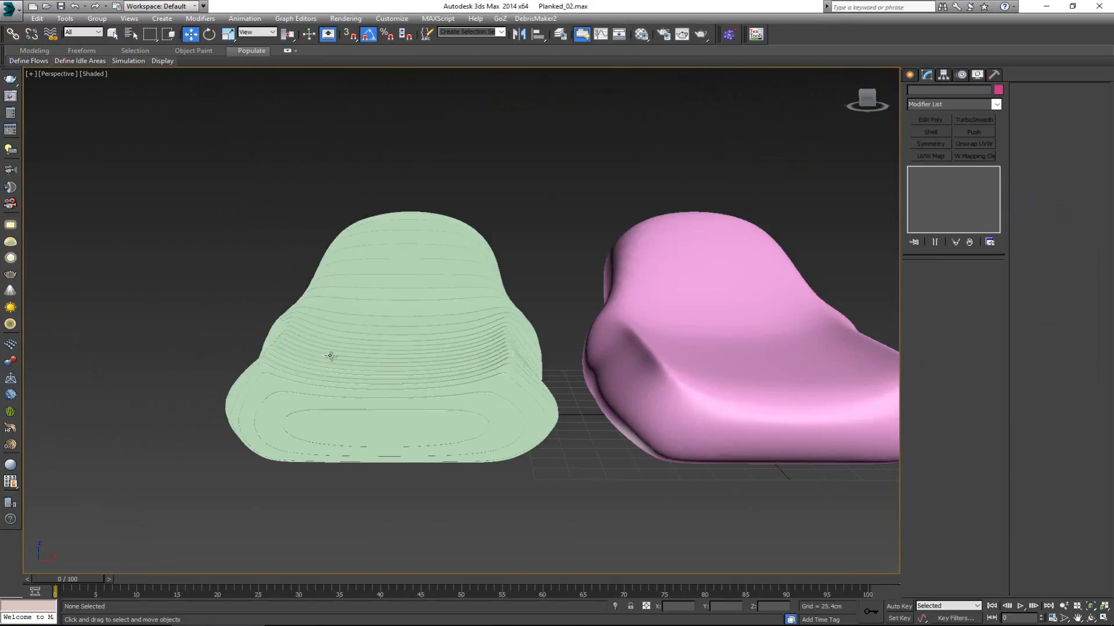
alt+middle_drag(253, 248, 377, 280)
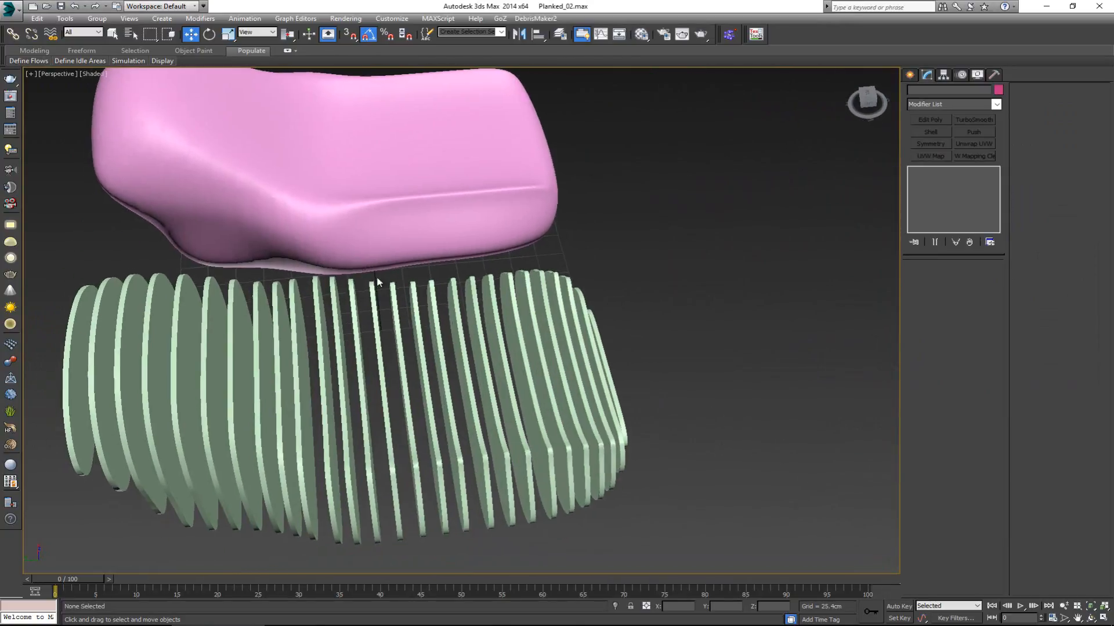
scroll(377, 281, down, 3)
drag(676, 327, 120, 453)
drag(227, 439, 227, 439)
alt+middle_drag(227, 439, 323, 410)
click(567, 448)
scroll(410, 381, up, 5)
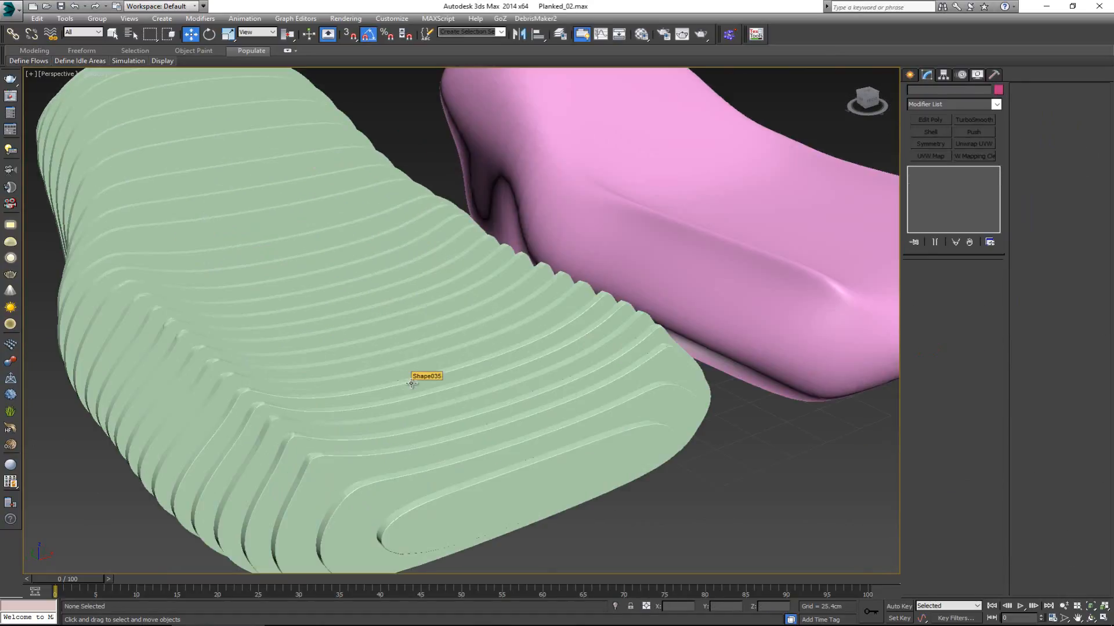
Compare the sliced lounge with the solid pink lounge from the front and along the side profile
scroll(401, 429, down, 2)
alt+middle_drag(393, 439, 230, 360)
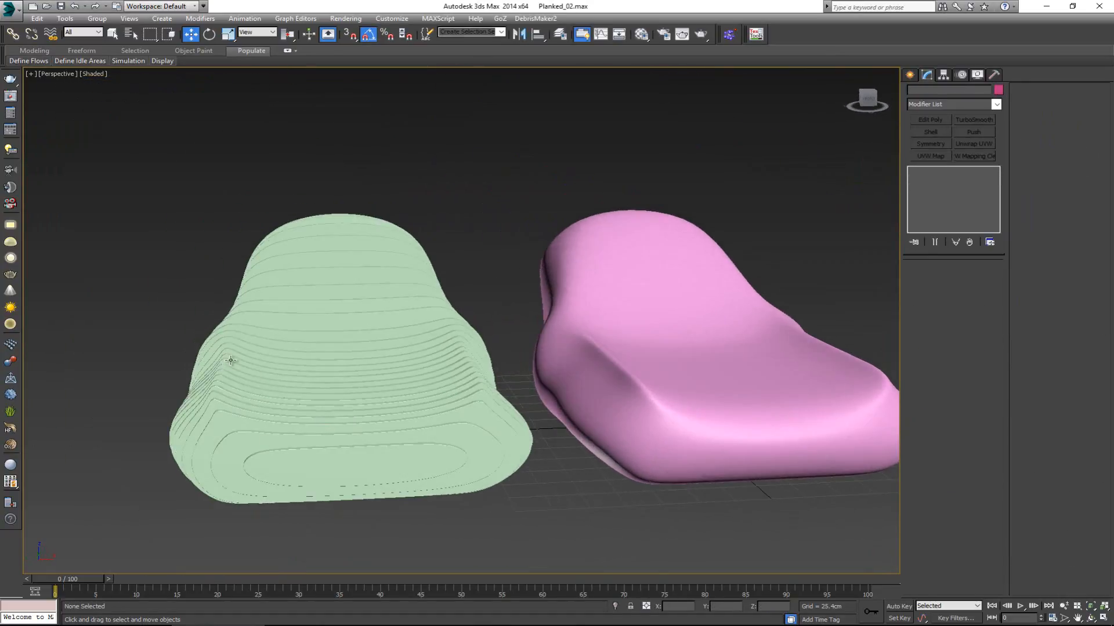
alt+middle_drag(413, 349, 368, 352)
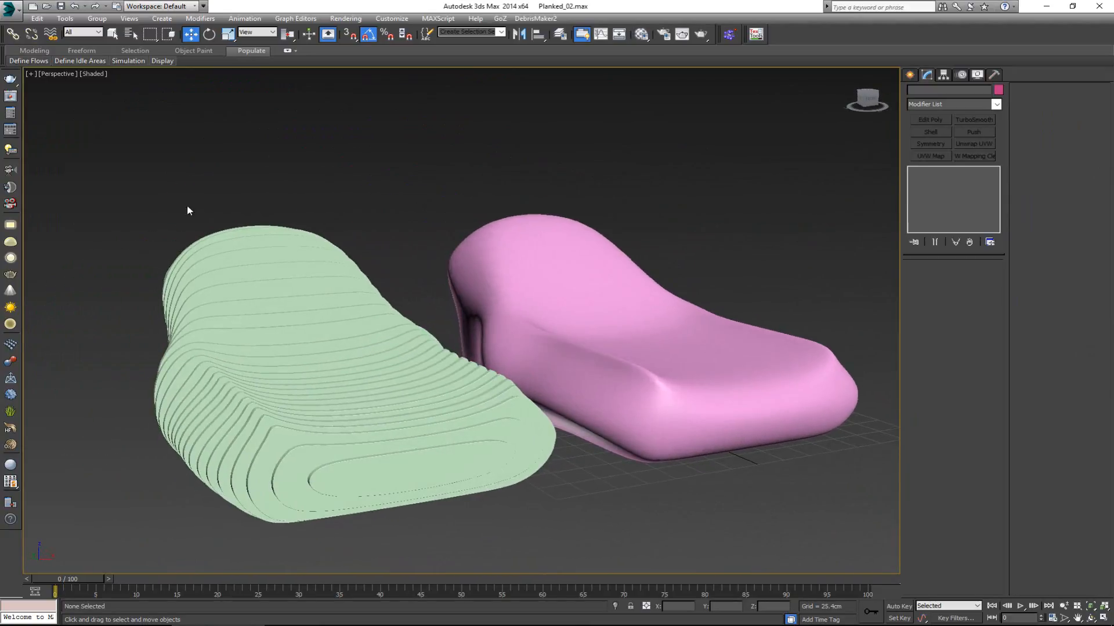
alt+middle_drag(336, 263, 316, 262)
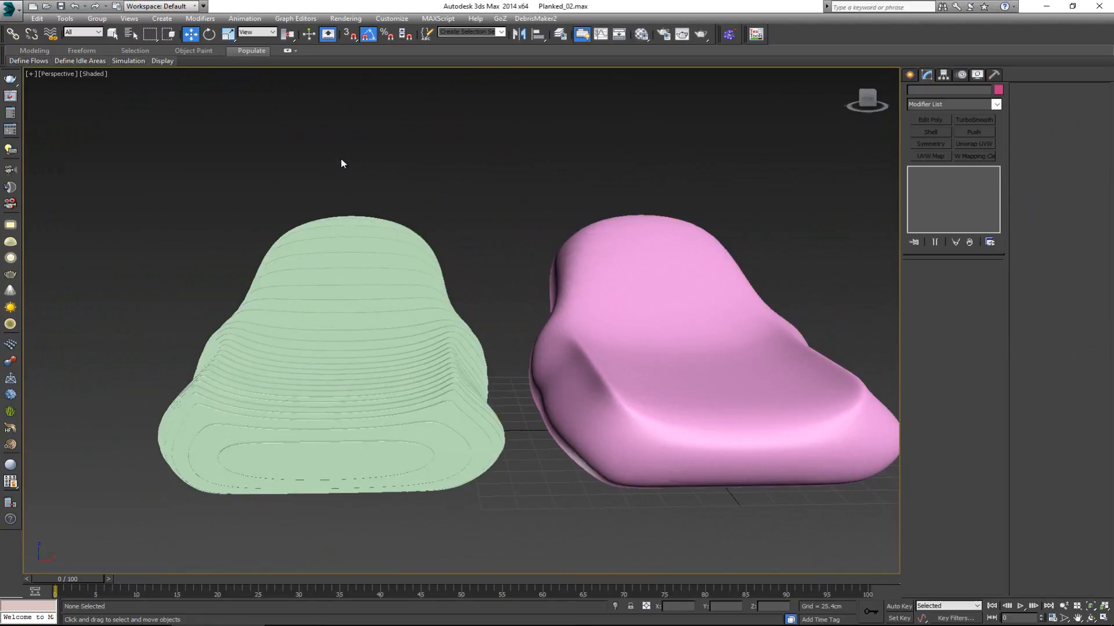
drag(366, 512, 366, 512)
alt+middle_drag(367, 512, 549, 442)
click(615, 410)
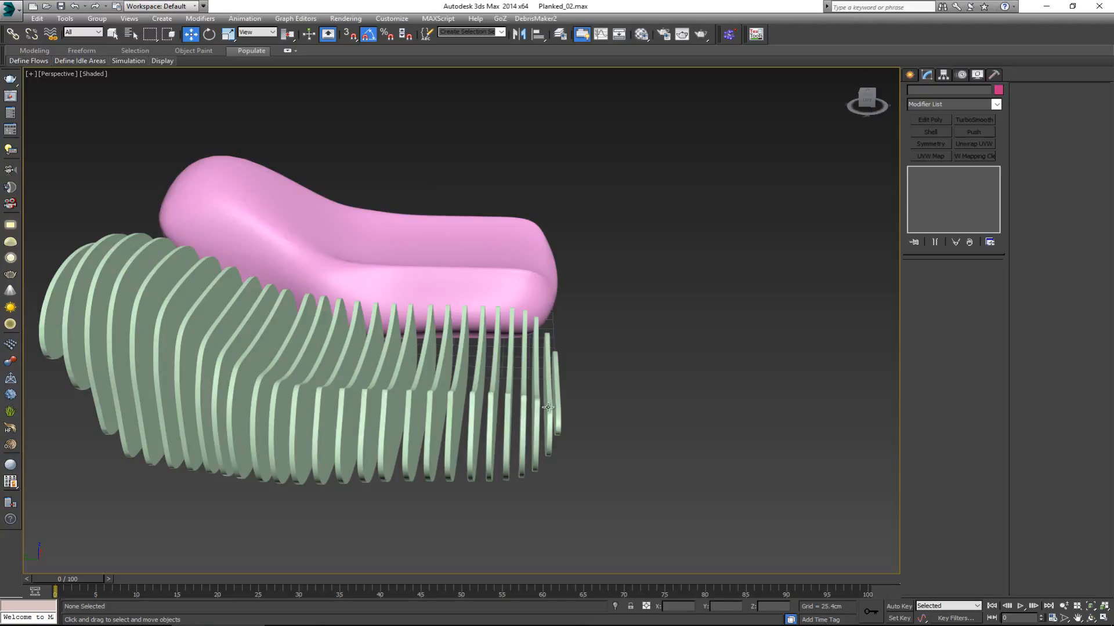
alt+middle_drag(357, 433, 368, 408)
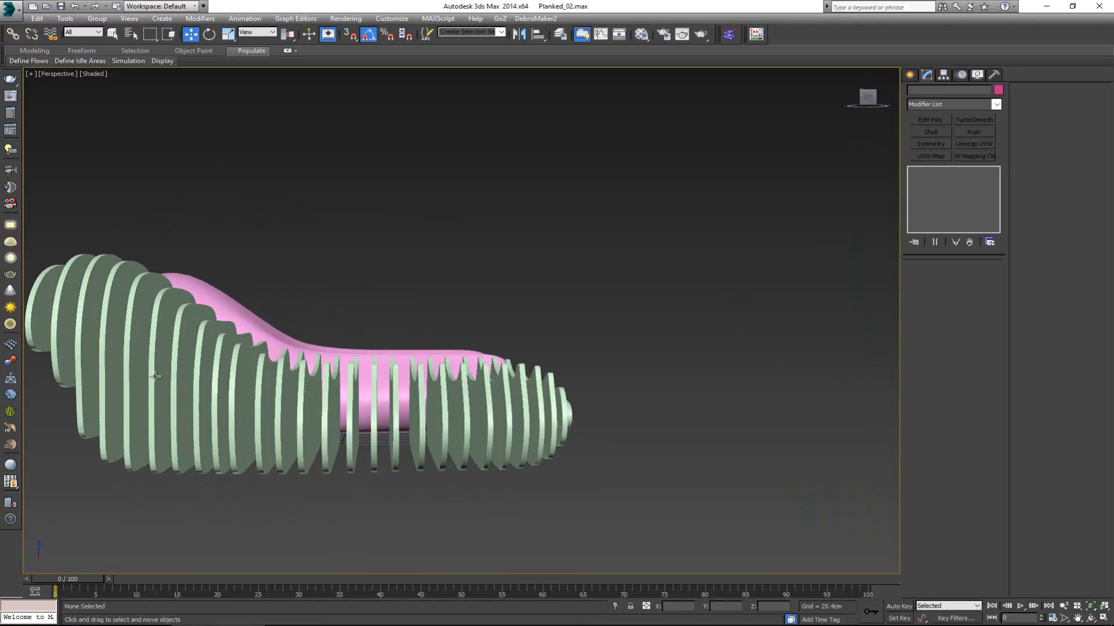
Switch to the four-viewport layout and orbit the perspective view until the pink lounge is clear of the slices
key(alt+w)
right_click(292, 420)
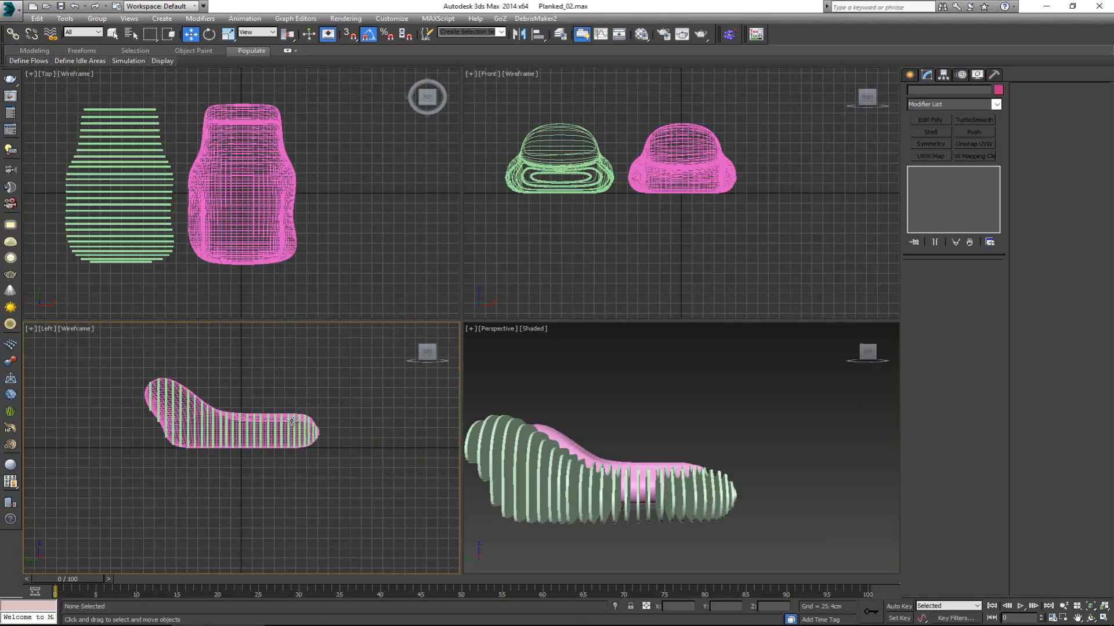
alt+middle_drag(621, 453, 658, 432)
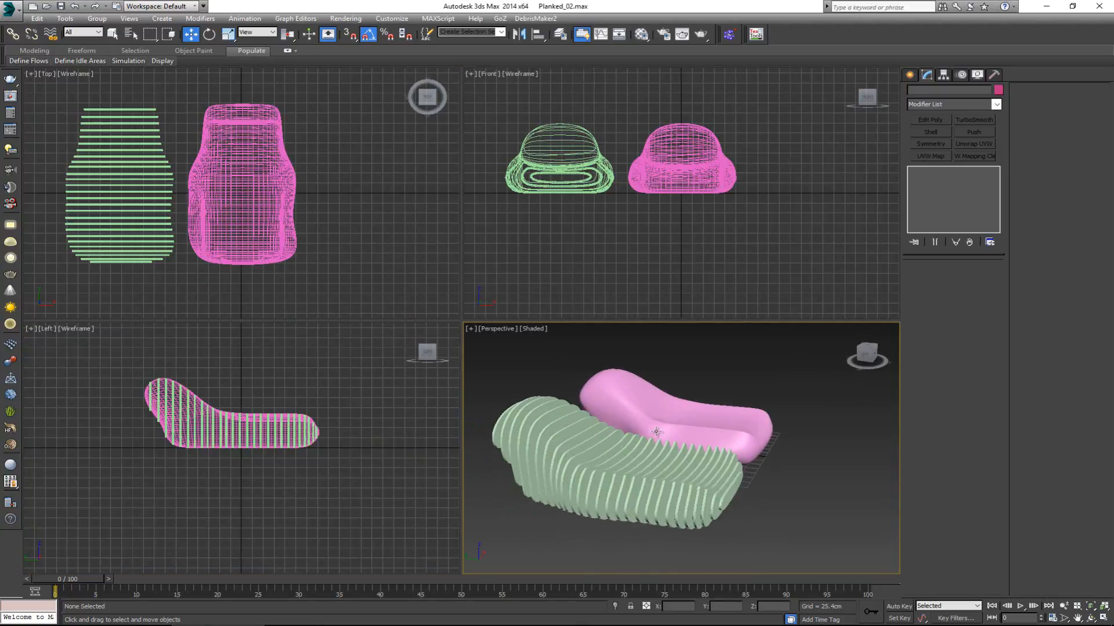
Hide the solid pink lounge so that only the green slices remain in view
click(684, 413)
right_click(680, 410)
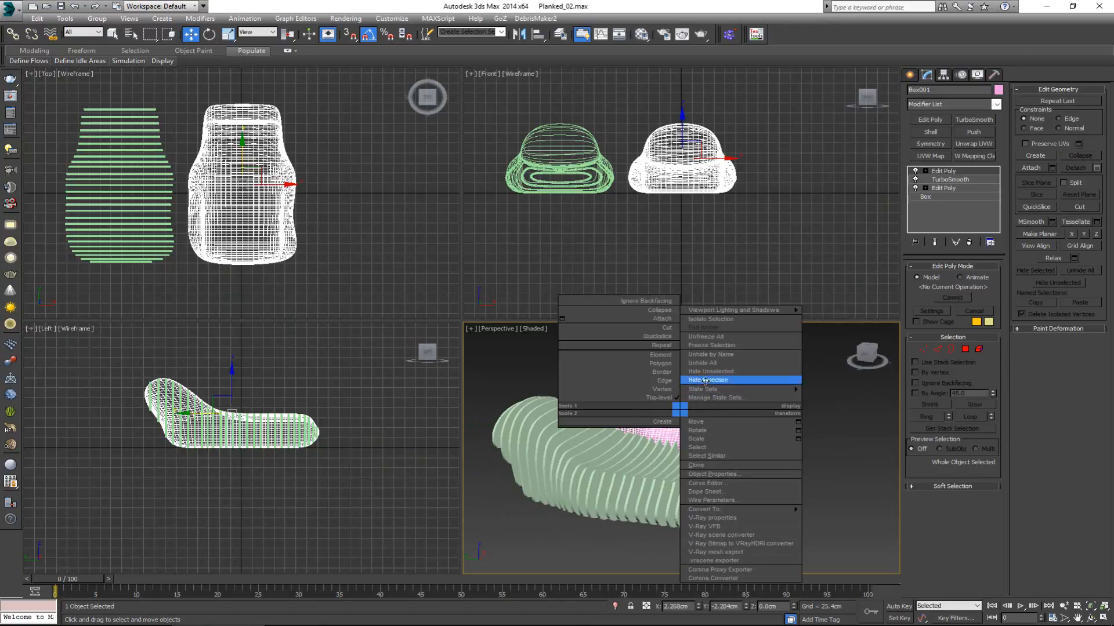
click(751, 380)
Draw a four-point open line through the slices in the Left view, running from the raised head end to the foot end
right_click(208, 409)
key(alt+w)
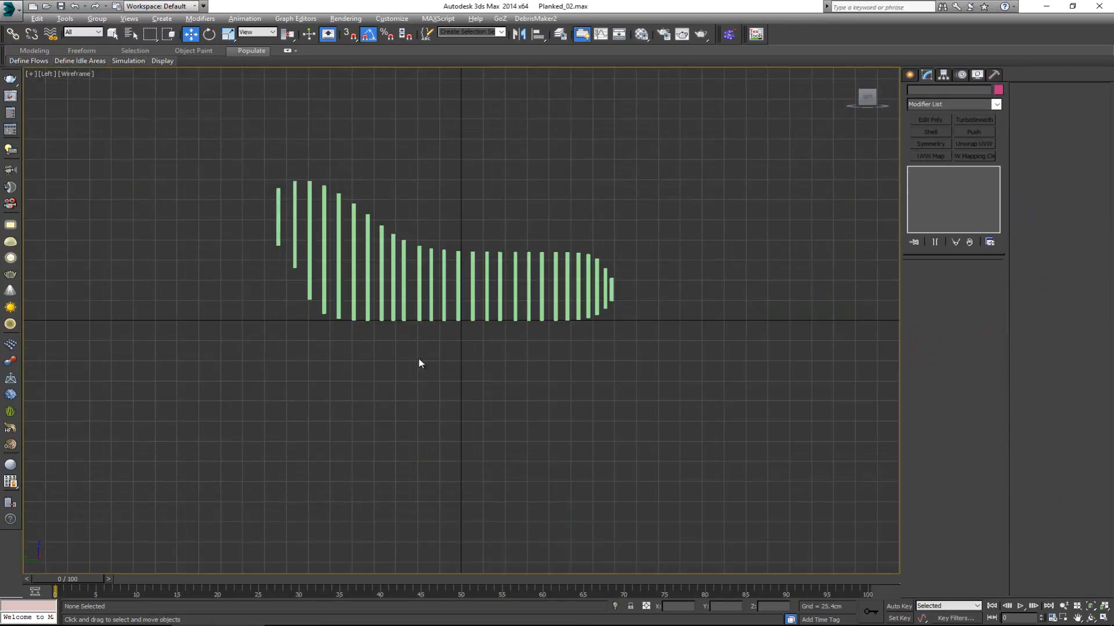
middle_drag(420, 363, 425, 405)
scroll(397, 309, up, 3)
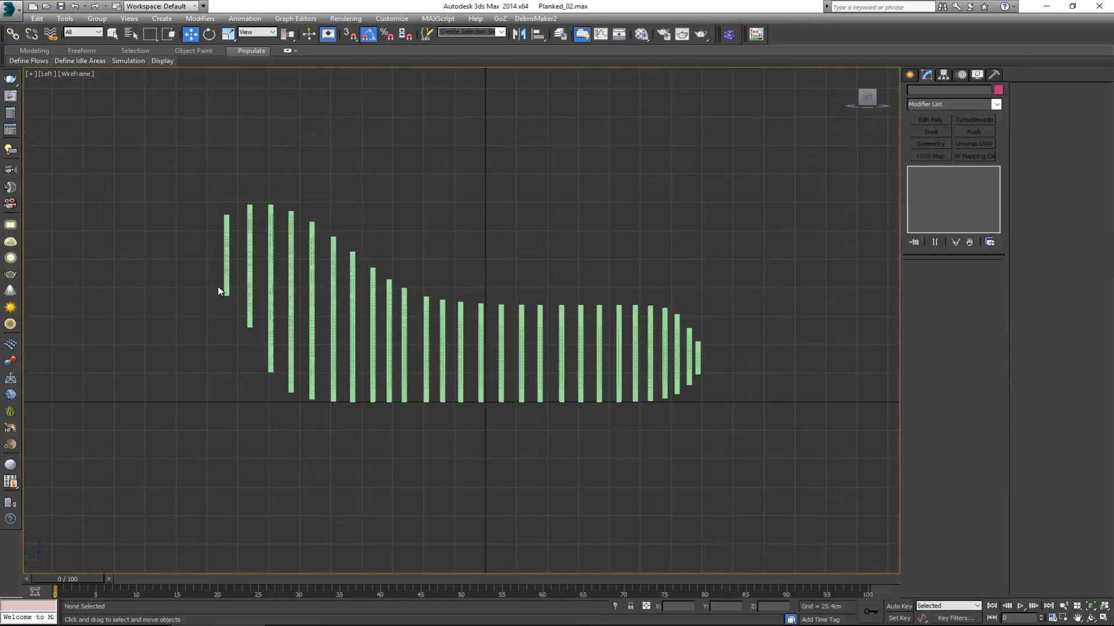
right_click(463, 210)
click(471, 189)
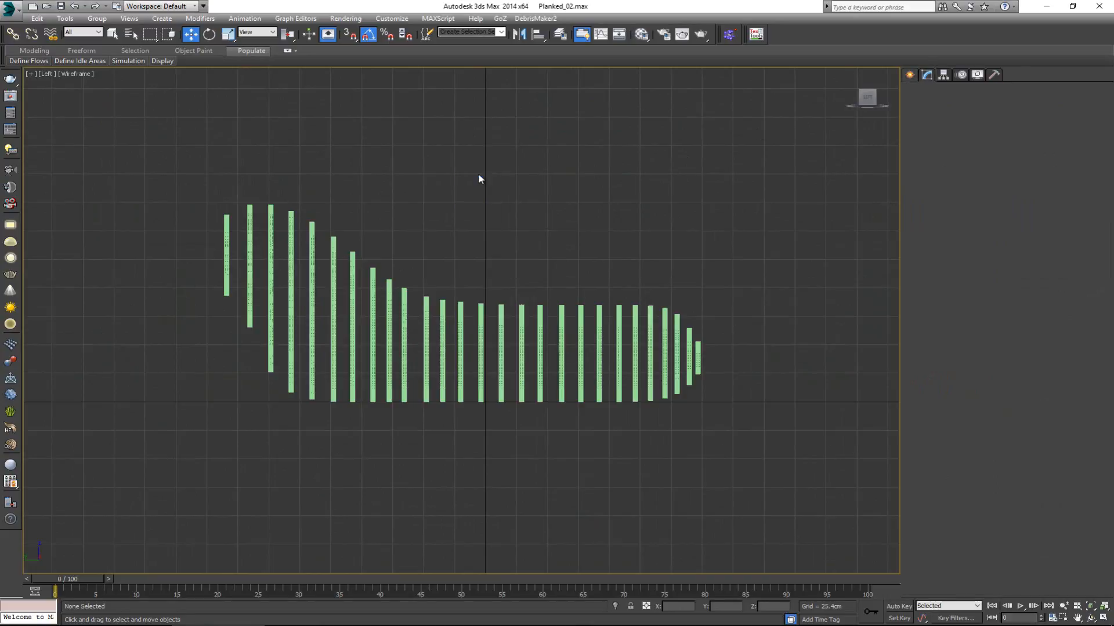
right_click(463, 220)
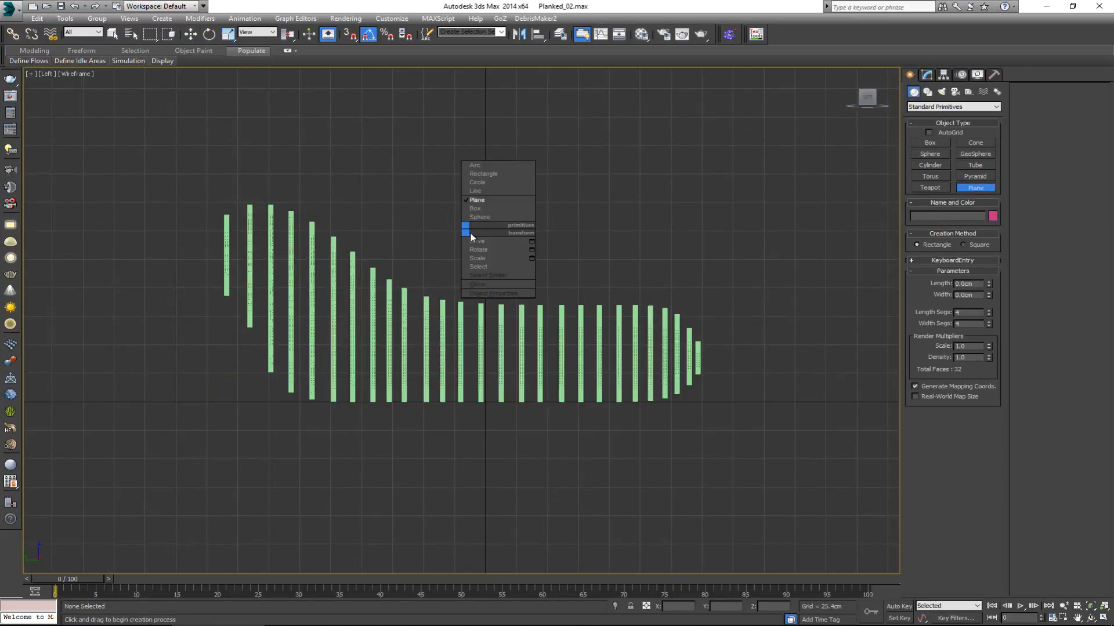
click(484, 191)
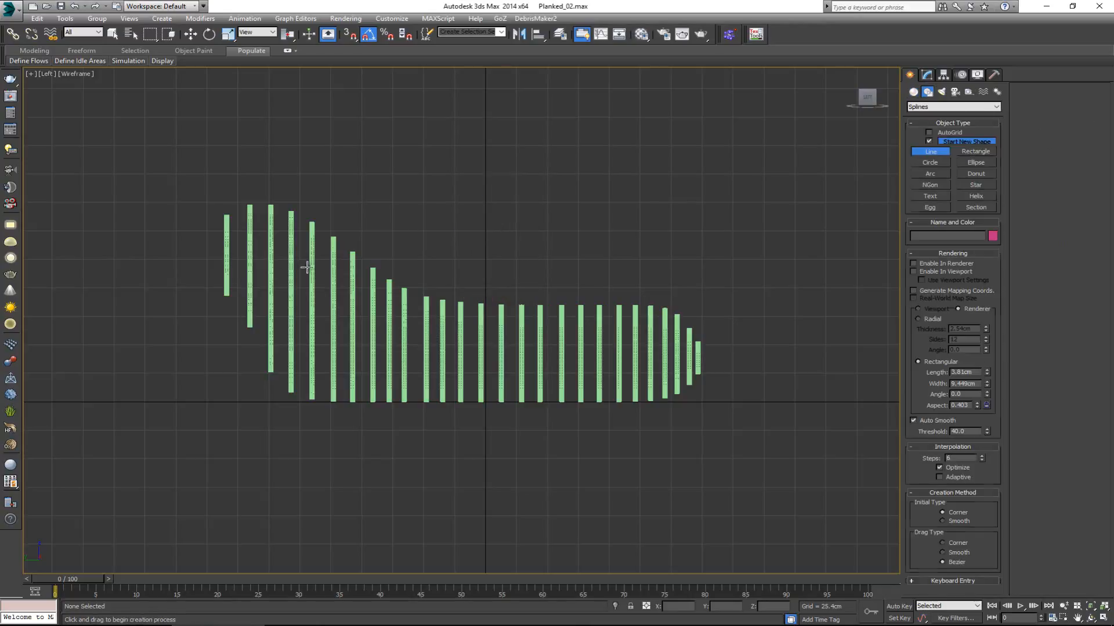
click(213, 283)
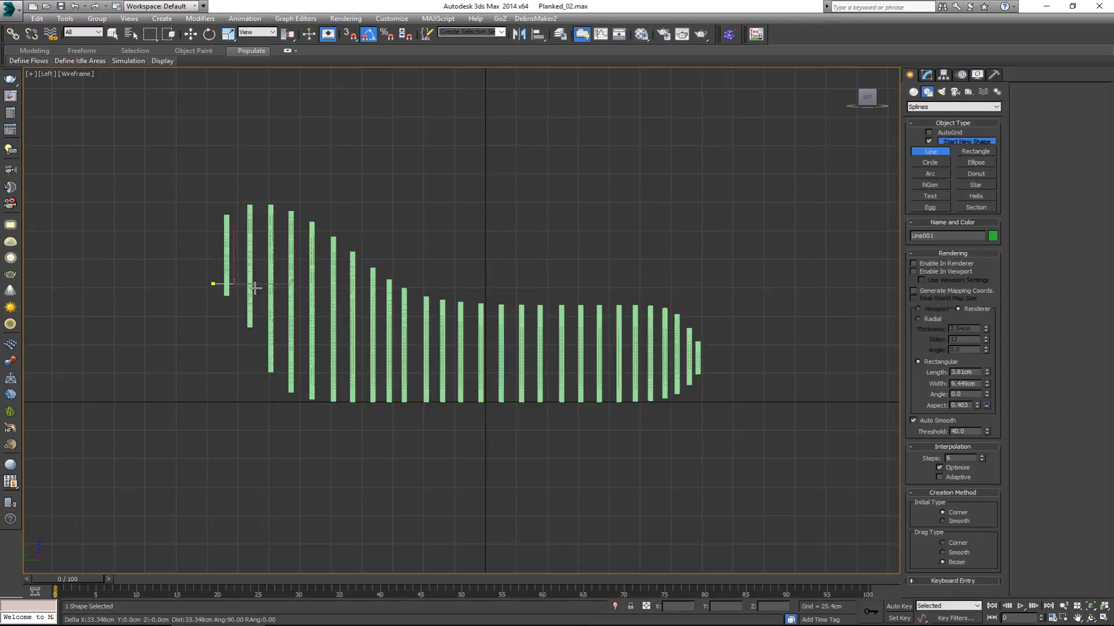
click(292, 284)
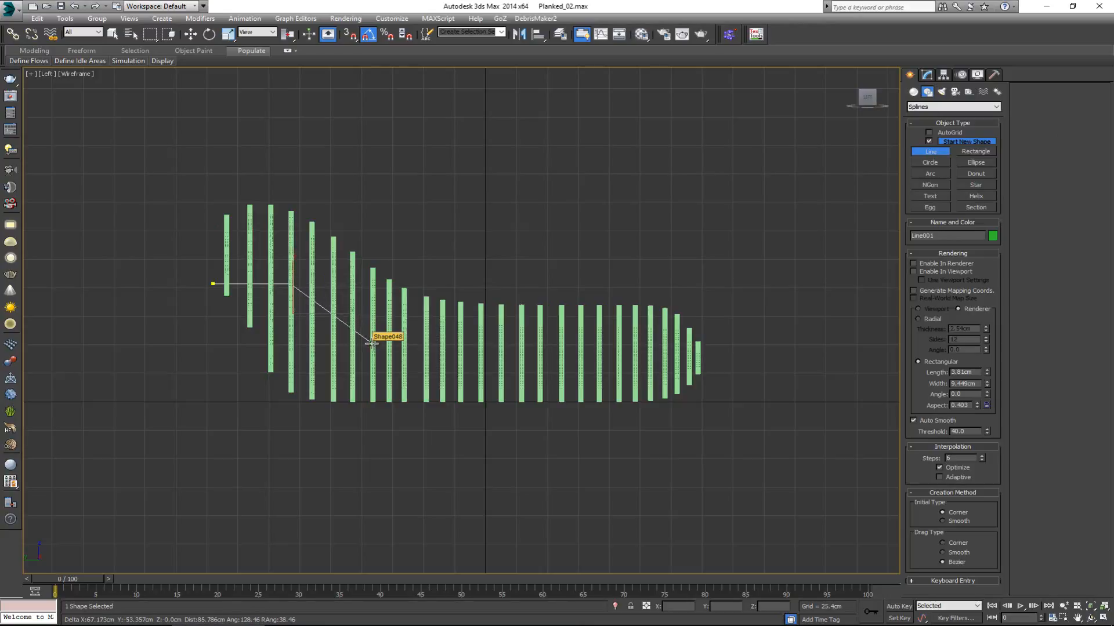
click(372, 345)
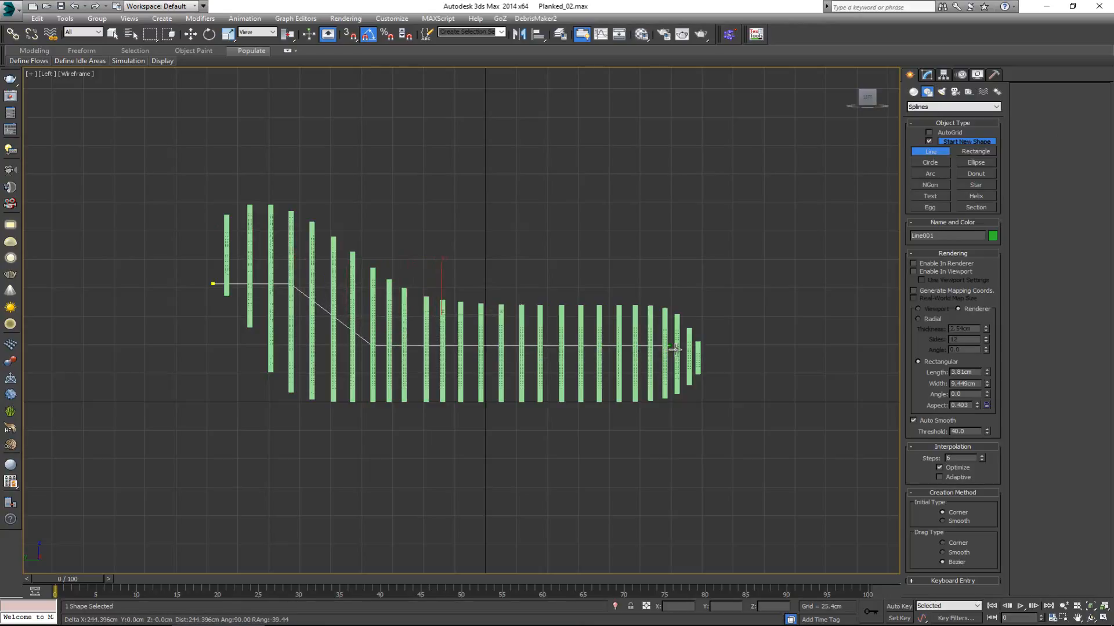
click(700, 346)
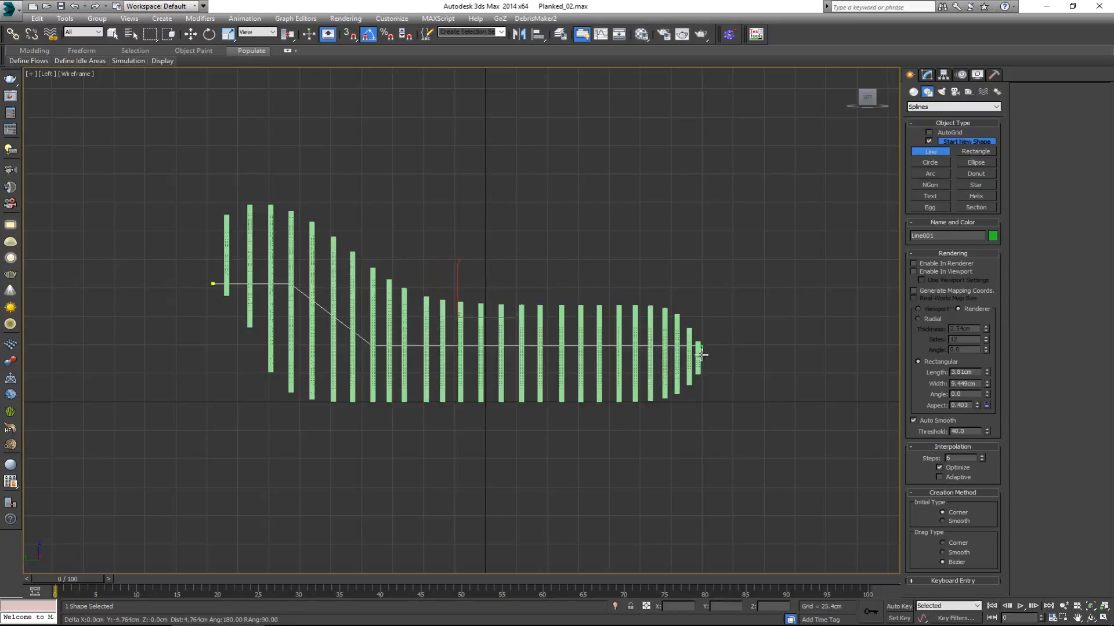
right_click(695, 368)
Convert the line's two middle vertices to Smooth
key(1)
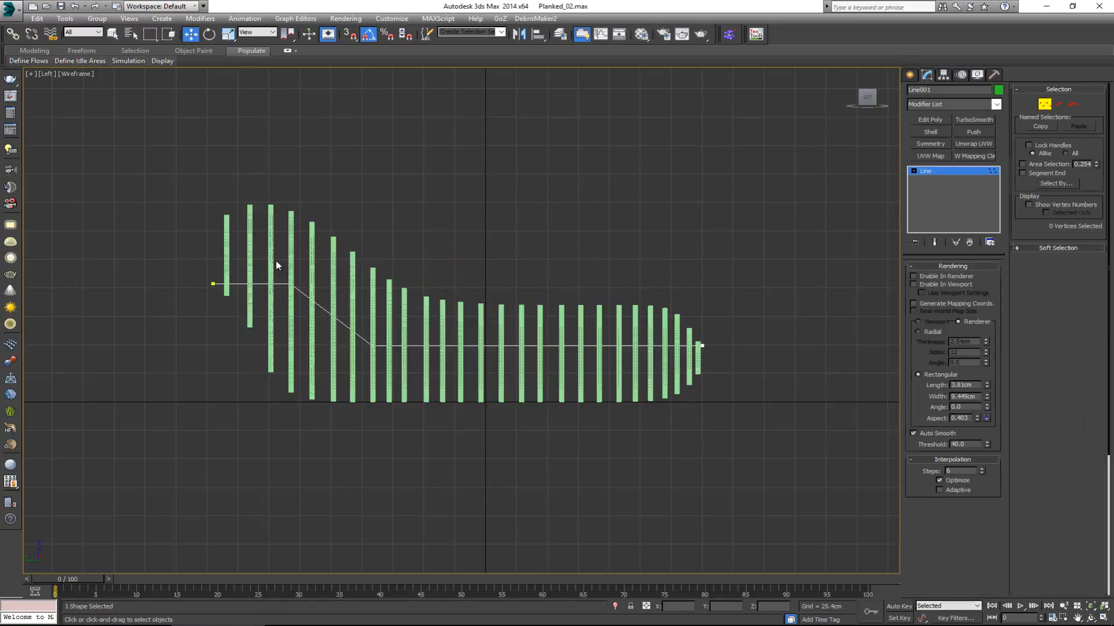
drag(276, 259, 309, 303)
ctrl+drag(411, 397, 355, 332)
right_click(364, 345)
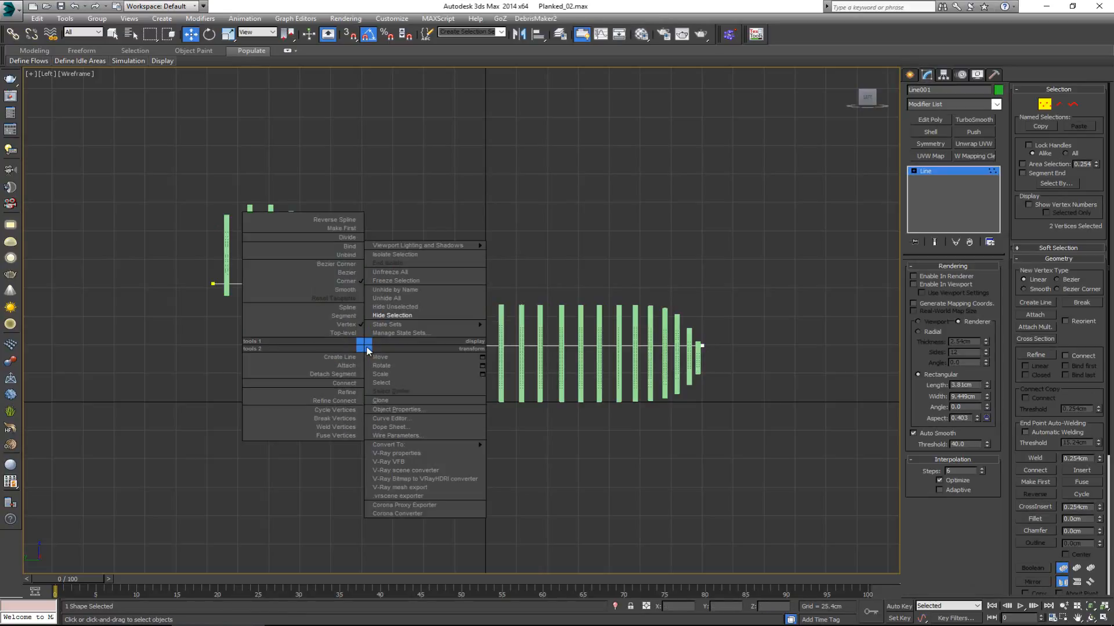
click(340, 290)
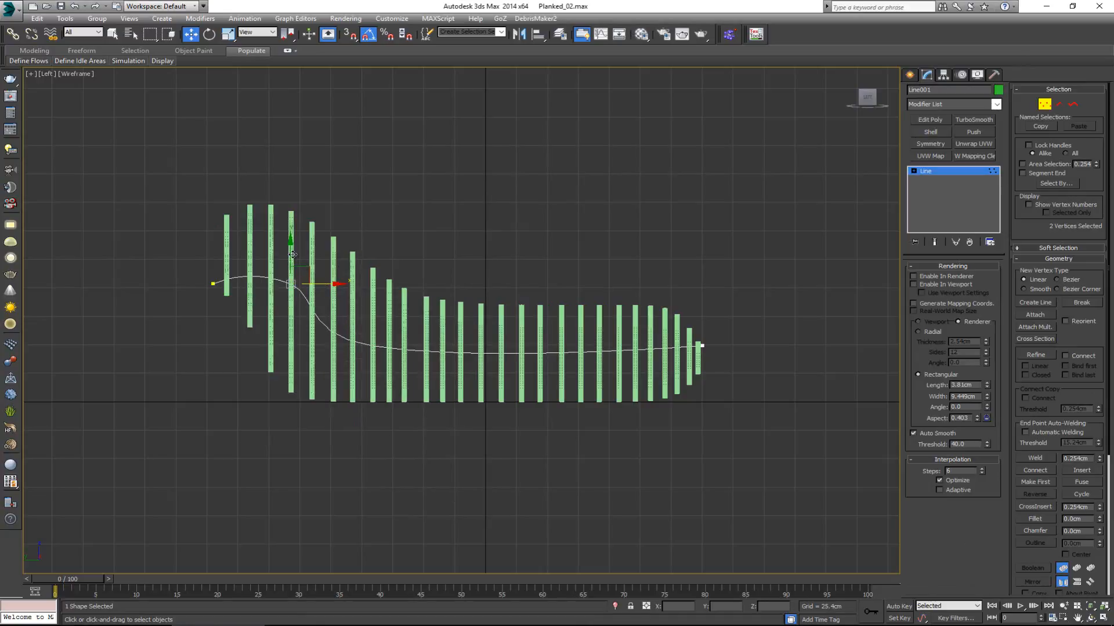
Raise the line's head-end vertex slightly, convert the neighbouring vertex to Bezier and adjust its handle for a gentler curve
mouse_move(292, 255)
mouse_down()
mouse_move(292, 267)
mouse_move(300, 253)
mouse_up()
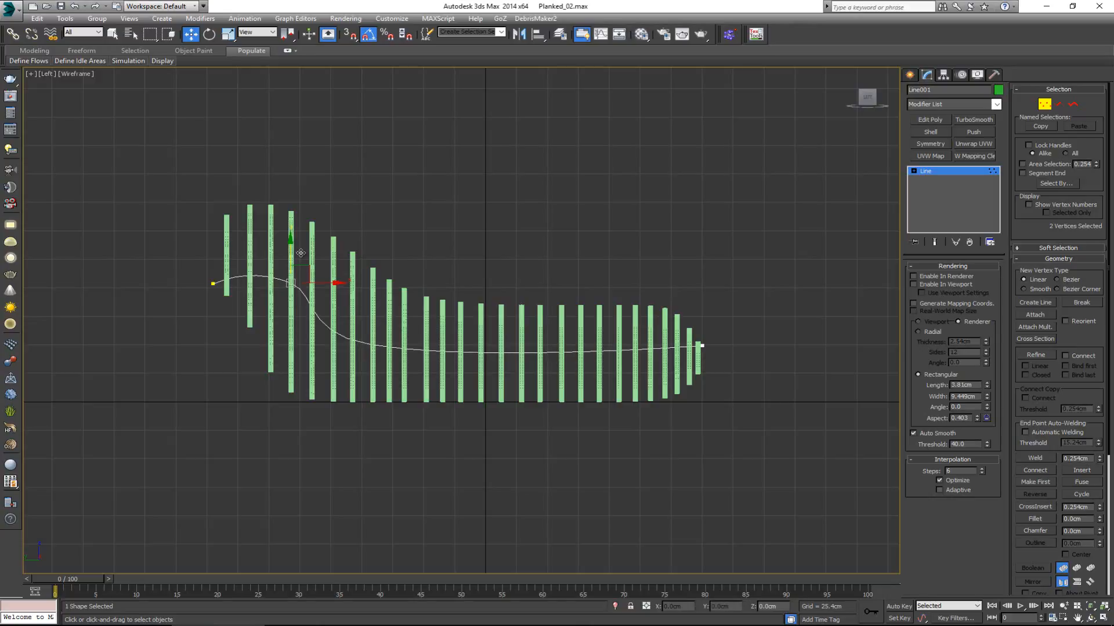
click(213, 283)
drag(216, 255, 219, 246)
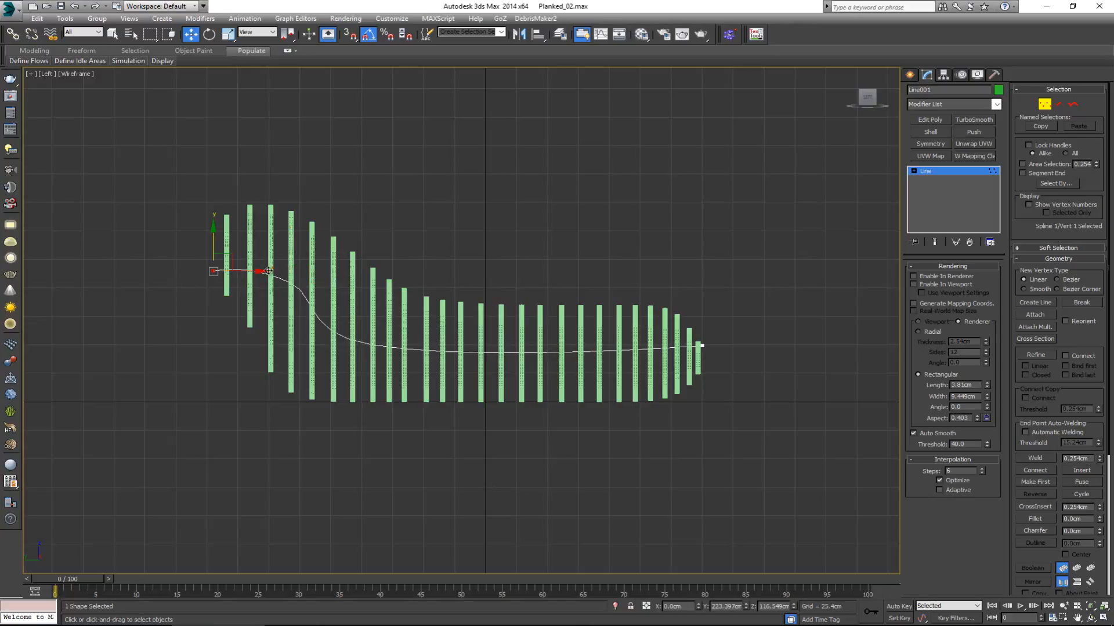
drag(353, 328, 351, 326)
right_click(283, 281)
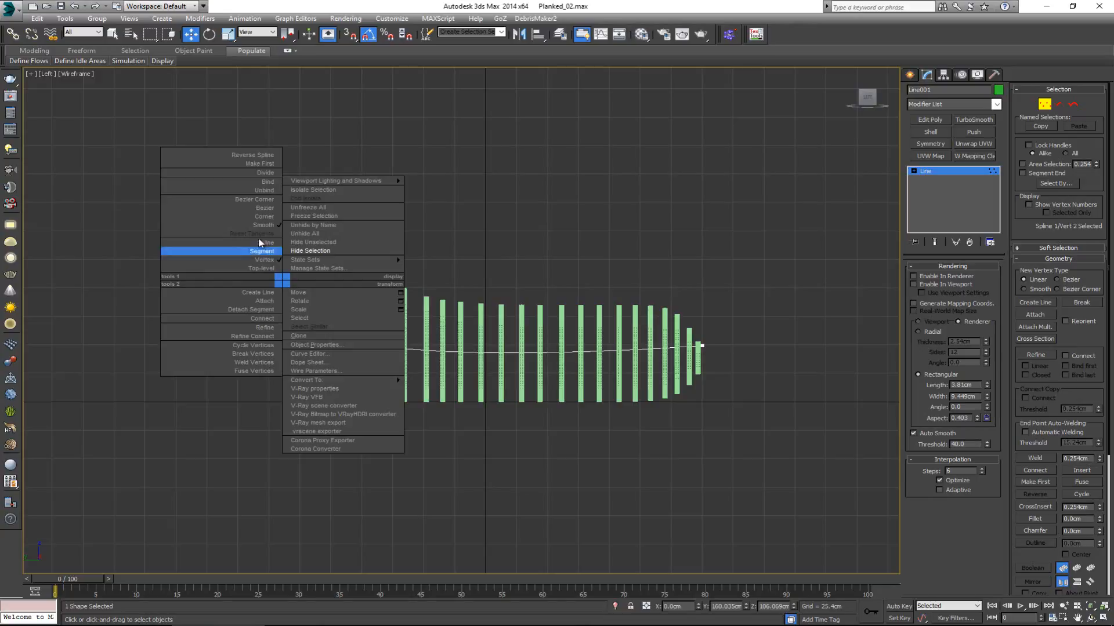
click(267, 208)
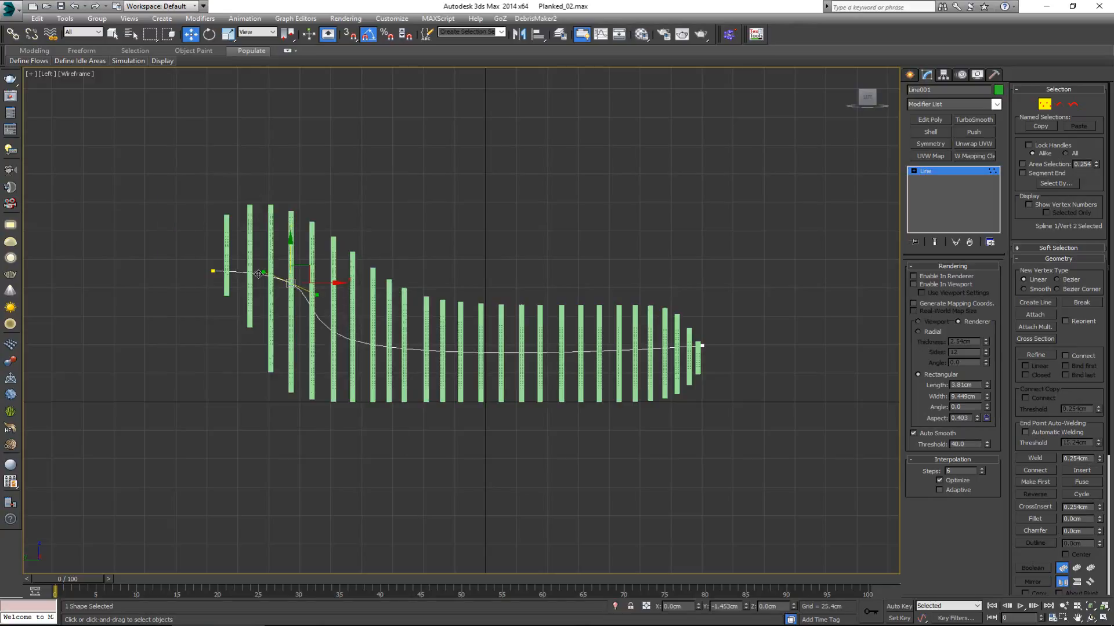
drag(255, 275, 256, 271)
click(1048, 109)
Make the line renderable in the renderer and viewport as a Radial rod with a thickness of 10.592 cm
key(alt+w)
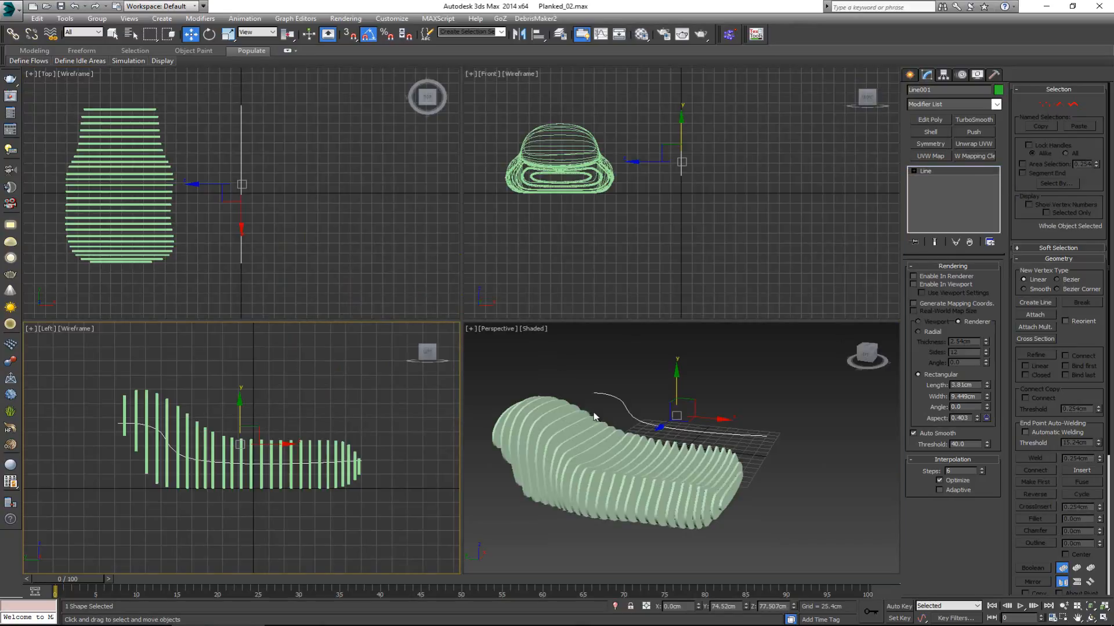
key(alt+w)
alt+middle_drag(586, 415, 464, 383)
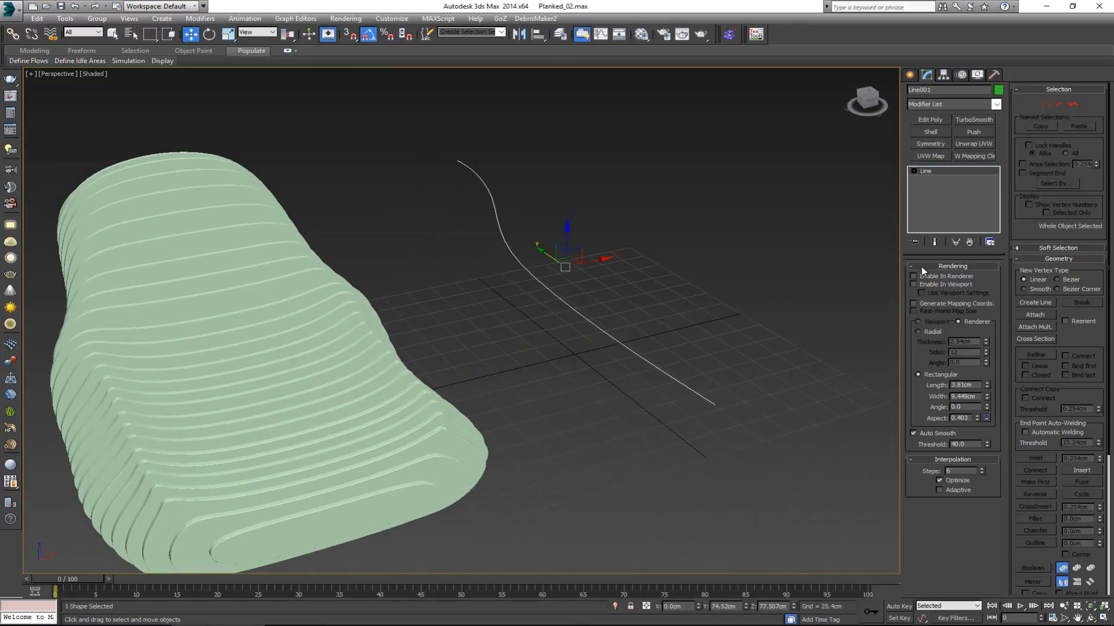
click(915, 285)
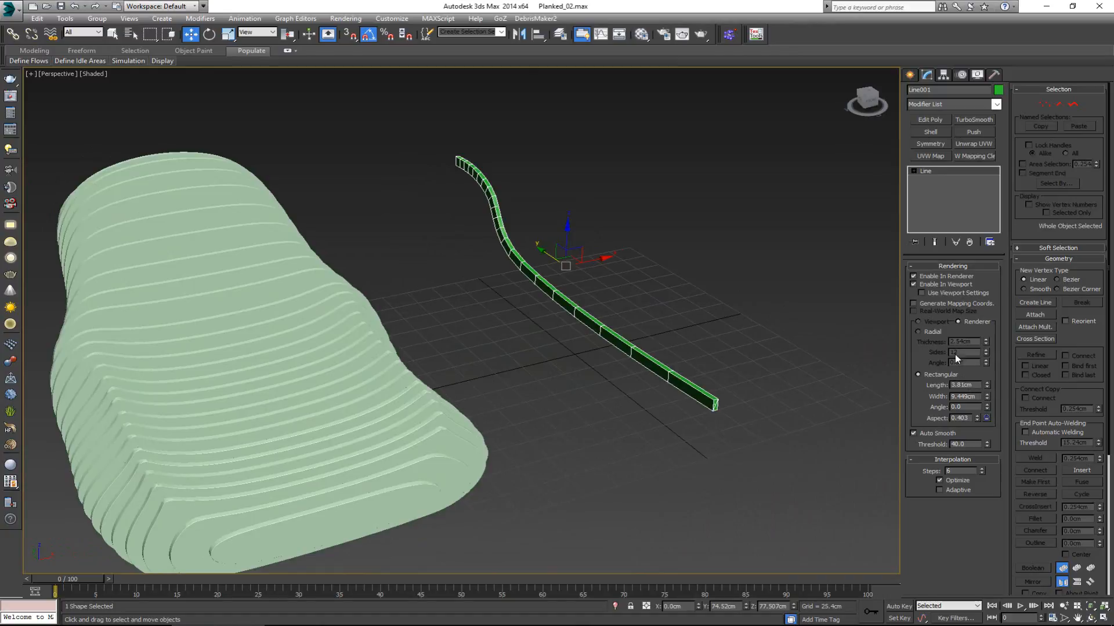
click(918, 331)
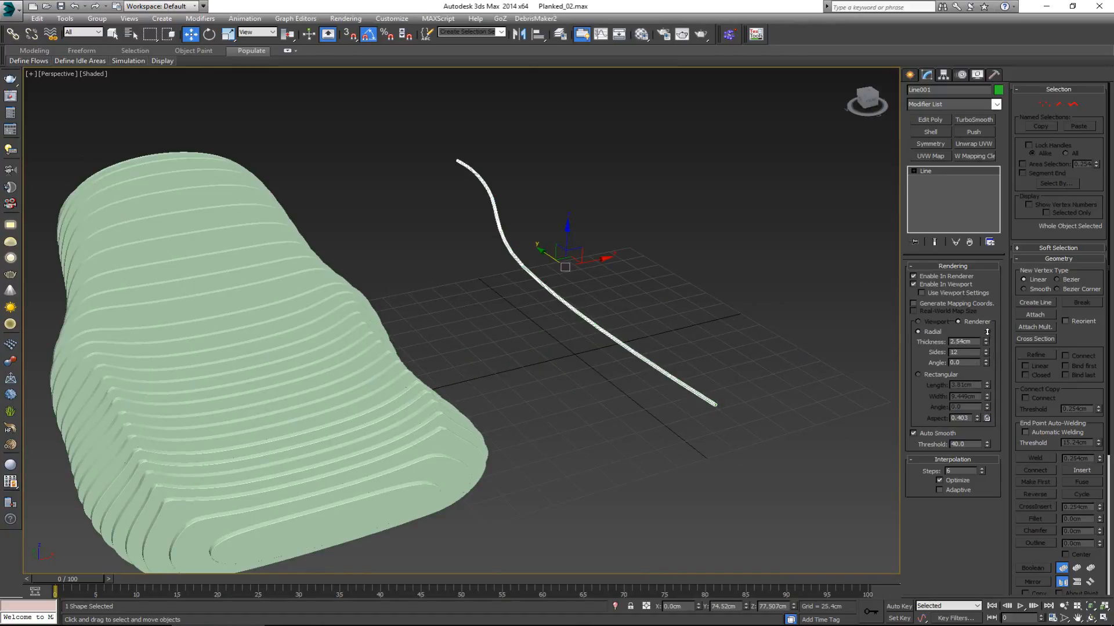
drag(986, 341, 986, 317)
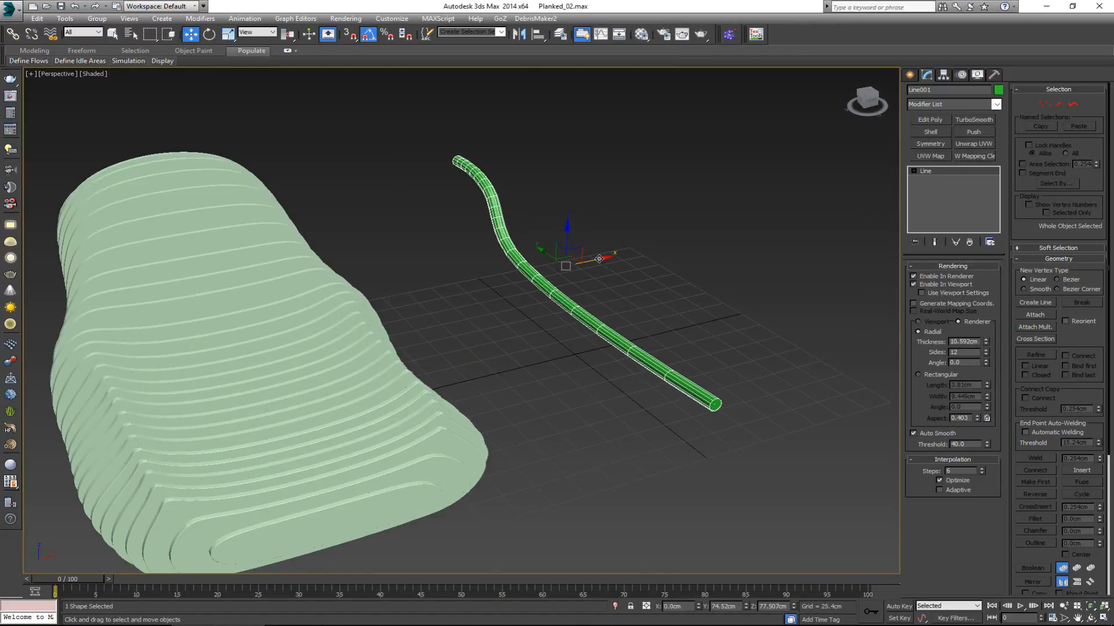
Move the rod about 248 cm along negative X into the slices and lower it about 8 cm
drag(600, 259, 312, 330)
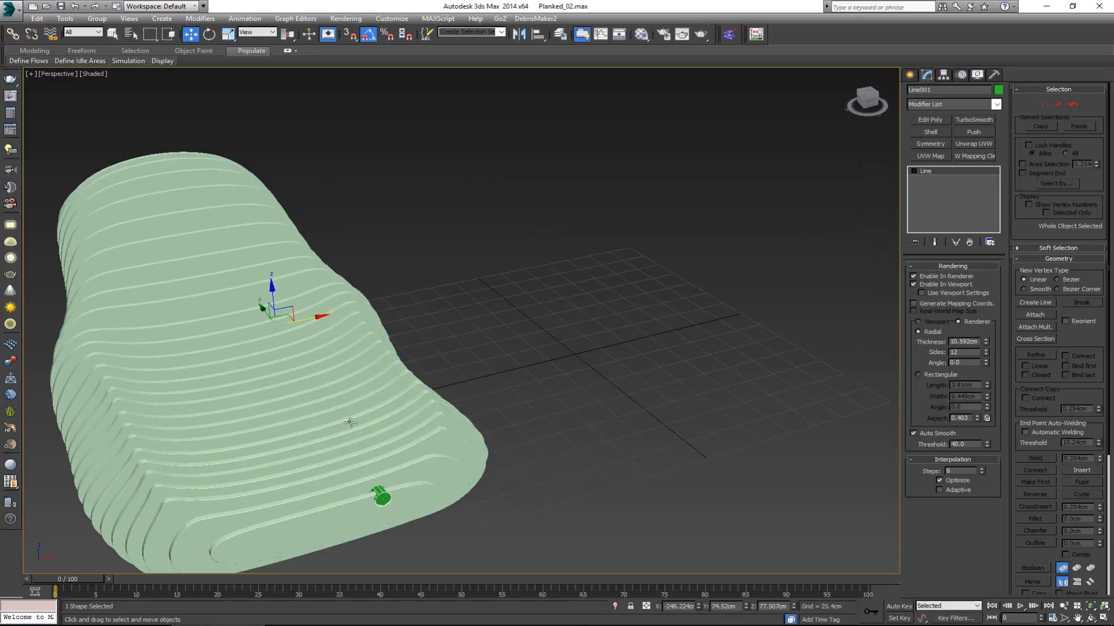
alt+middle_drag(349, 422, 417, 407)
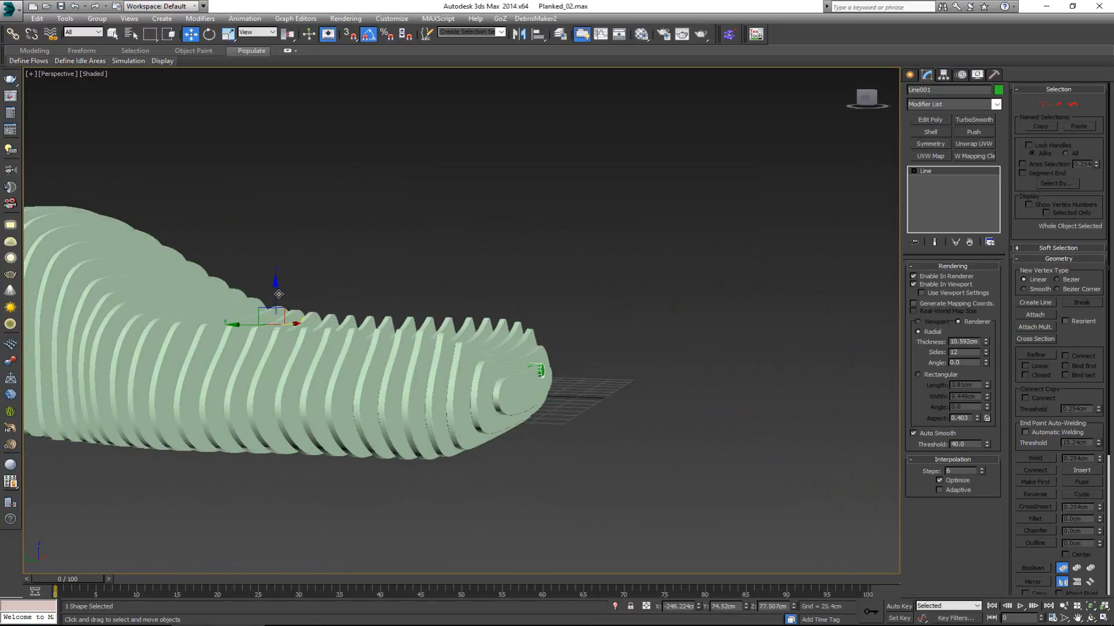
drag(279, 294, 278, 305)
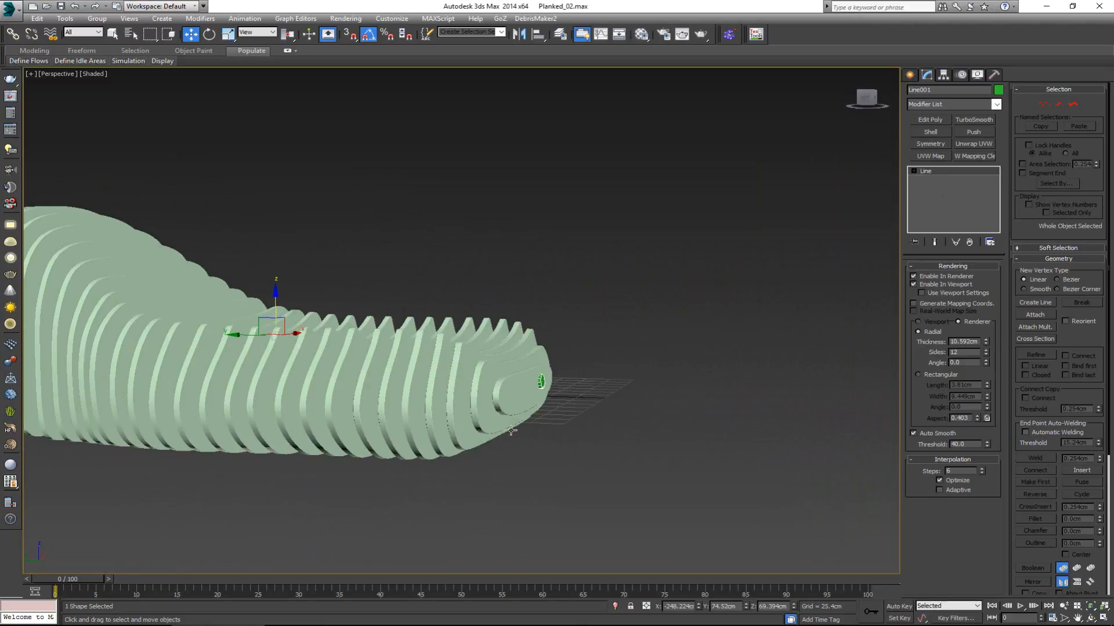
alt+middle_drag(511, 431, 434, 482)
alt+middle_drag(383, 514, 342, 334)
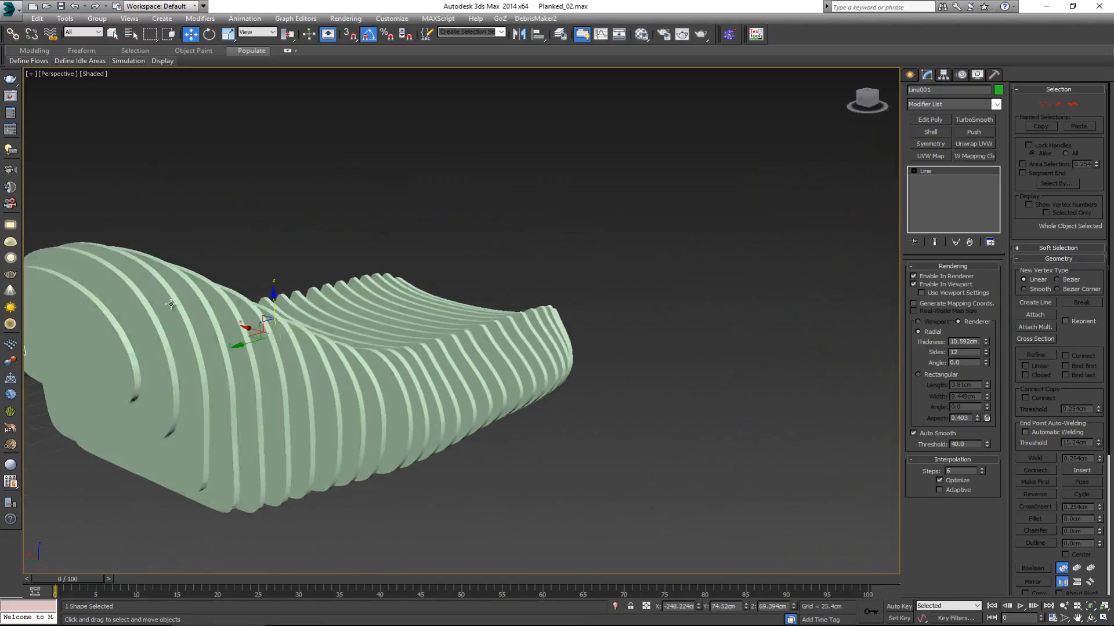
Raise the rod's end vertex and its neighbour at the head end so the rod passes higher through the backrest slices
key(alt+w)
middle_drag(185, 450, 195, 454)
key(alt+w)
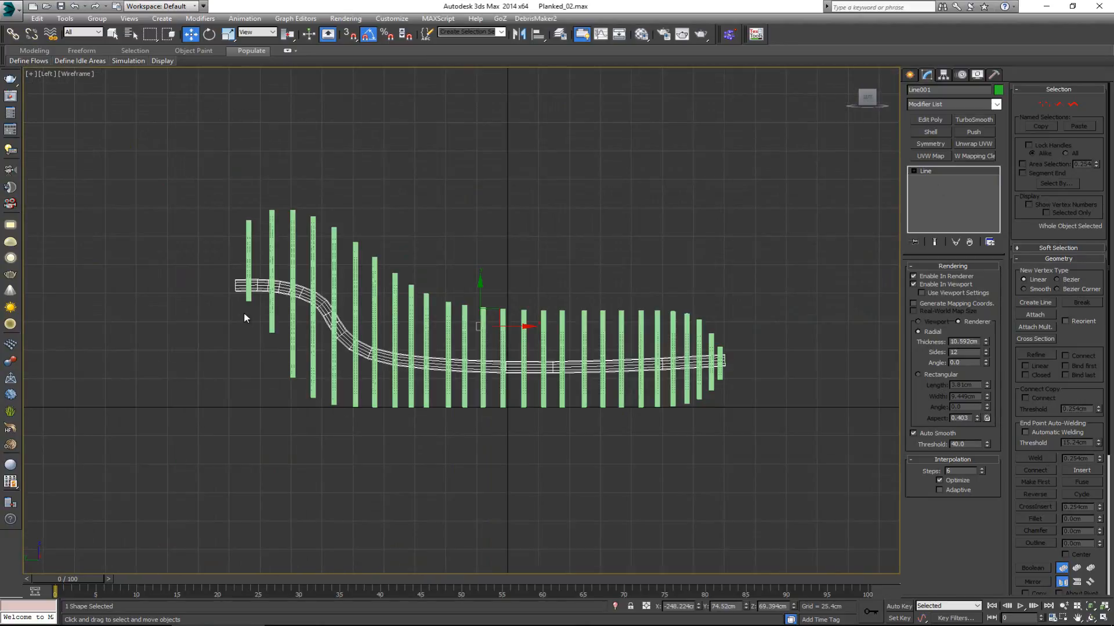
key(1)
click(233, 283)
drag(244, 260, 237, 228)
drag(325, 312, 313, 239)
key(alt+w)
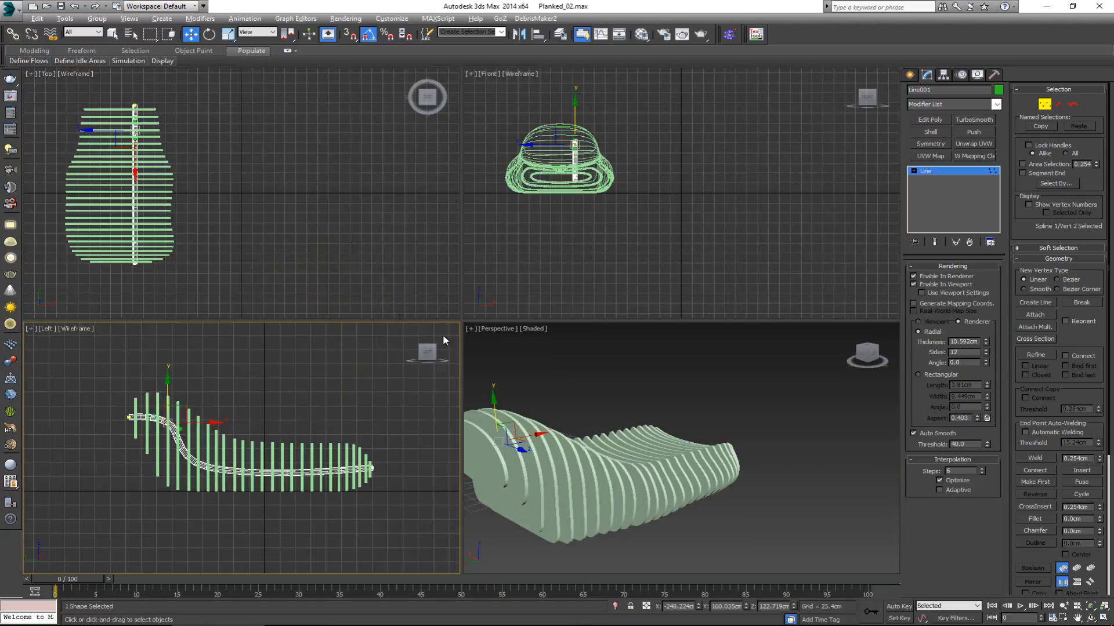
right_click(541, 392)
key(alt+w)
alt+middle_drag(530, 399, 660, 335)
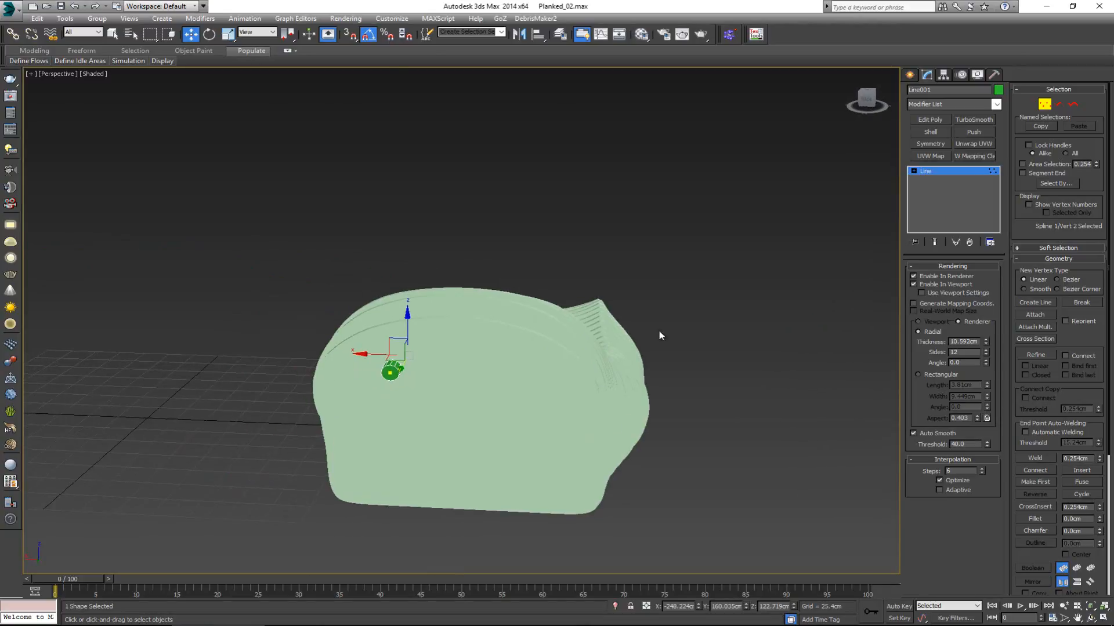
click(1044, 105)
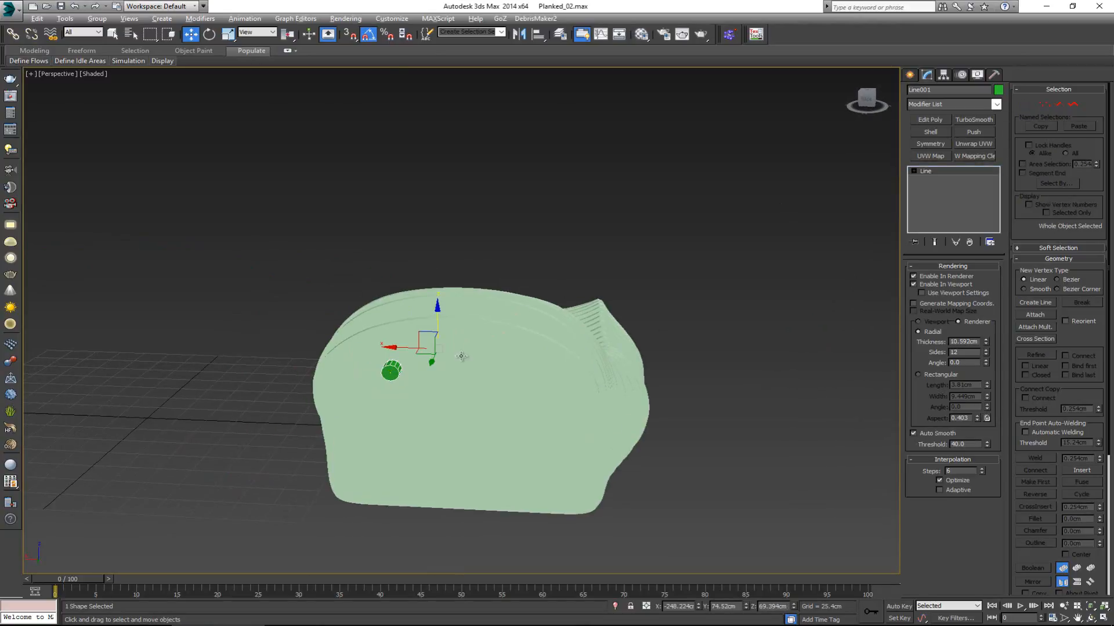
Show edged faces, clone the rod about 69 cm sideways to the other half of the slices, and check both rods
alt+middle_drag(461, 356, 467, 367)
key(F4)
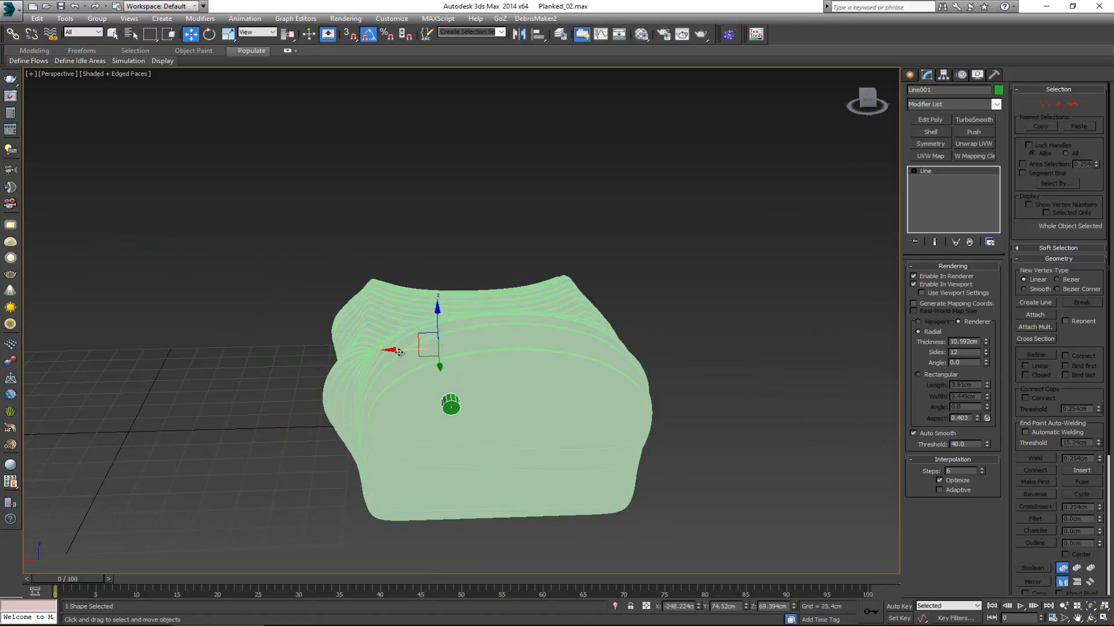
shift+drag(399, 352, 489, 352)
click(558, 368)
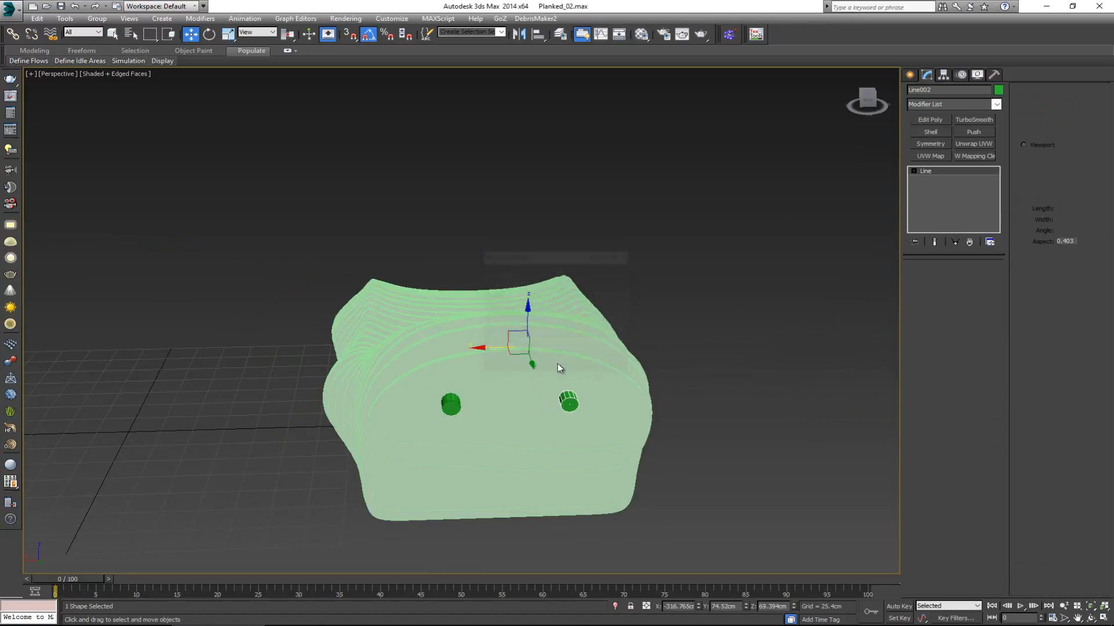
alt+middle_drag(533, 384, 363, 374)
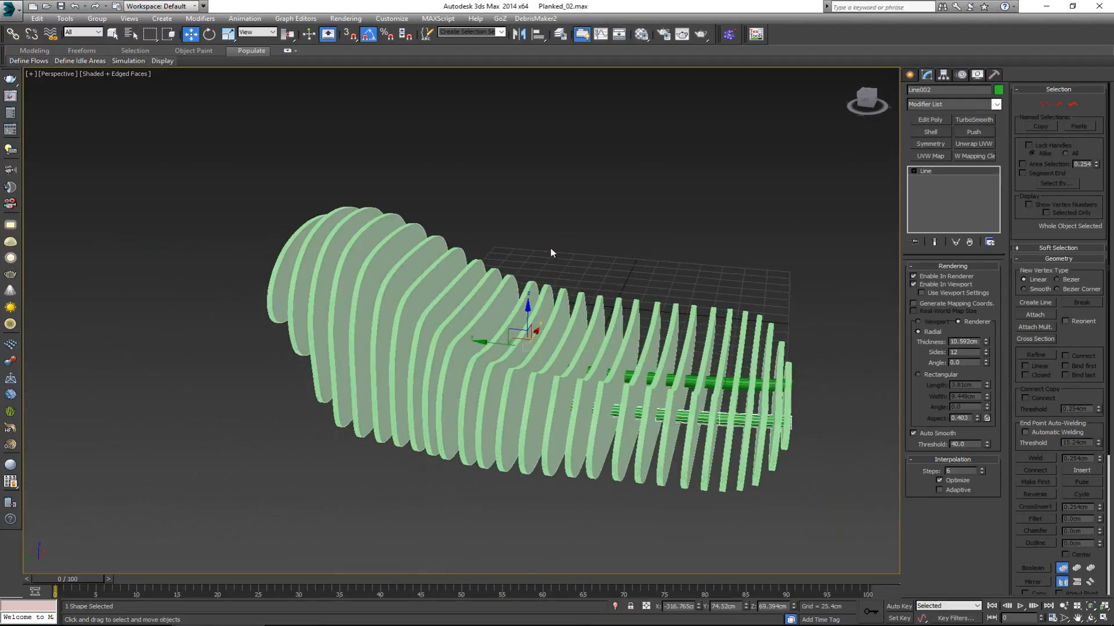
click(550, 252)
alt+middle_drag(531, 264, 577, 368)
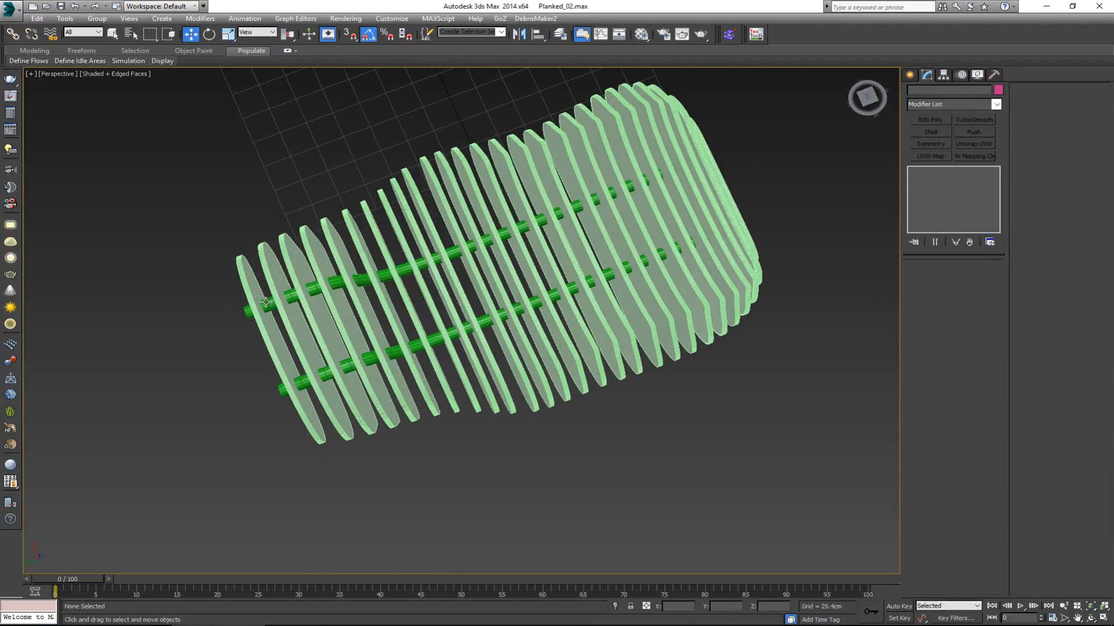
alt+middle_drag(631, 249, 551, 224)
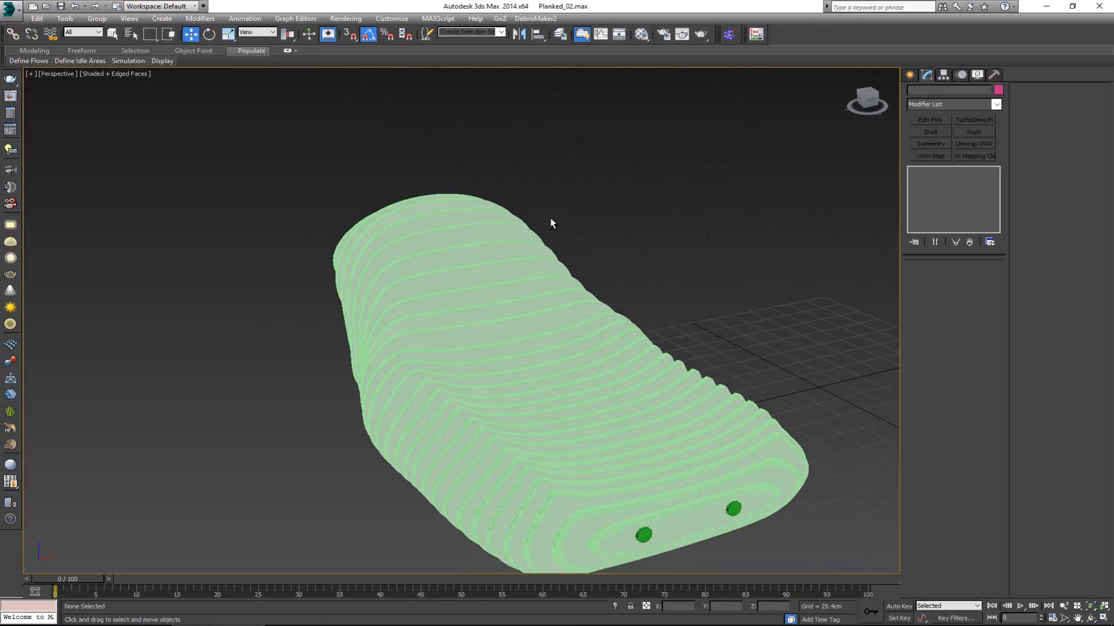
Delete both support rods from the chair slices
mouse_move(635, 533)
middle_down()
mouse_move(398, 398)
mouse_move(534, 403)
mouse_move(530, 415)
middle_up()
scroll(428, 413, up, 5)
scroll(457, 406, down, 10)
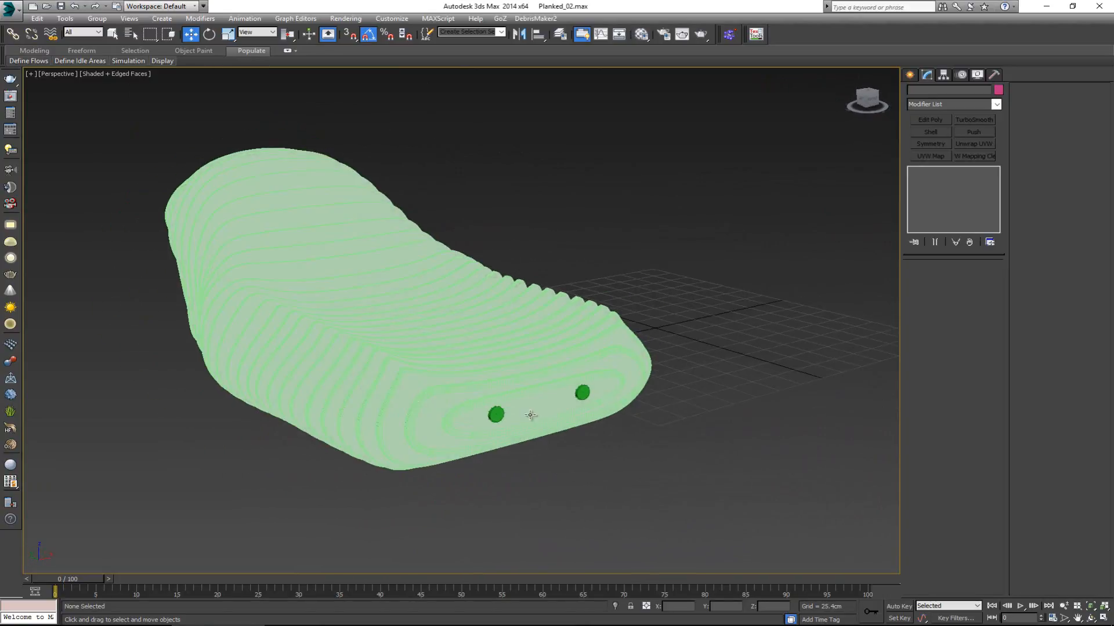
click(496, 414)
click(583, 393)
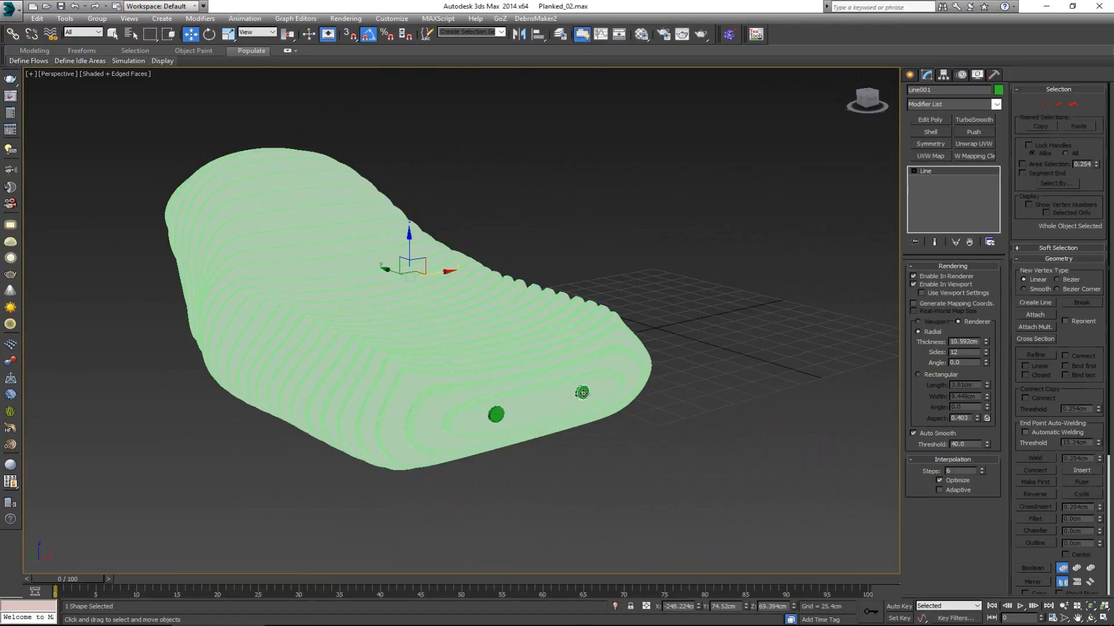
ctrl+click(497, 415)
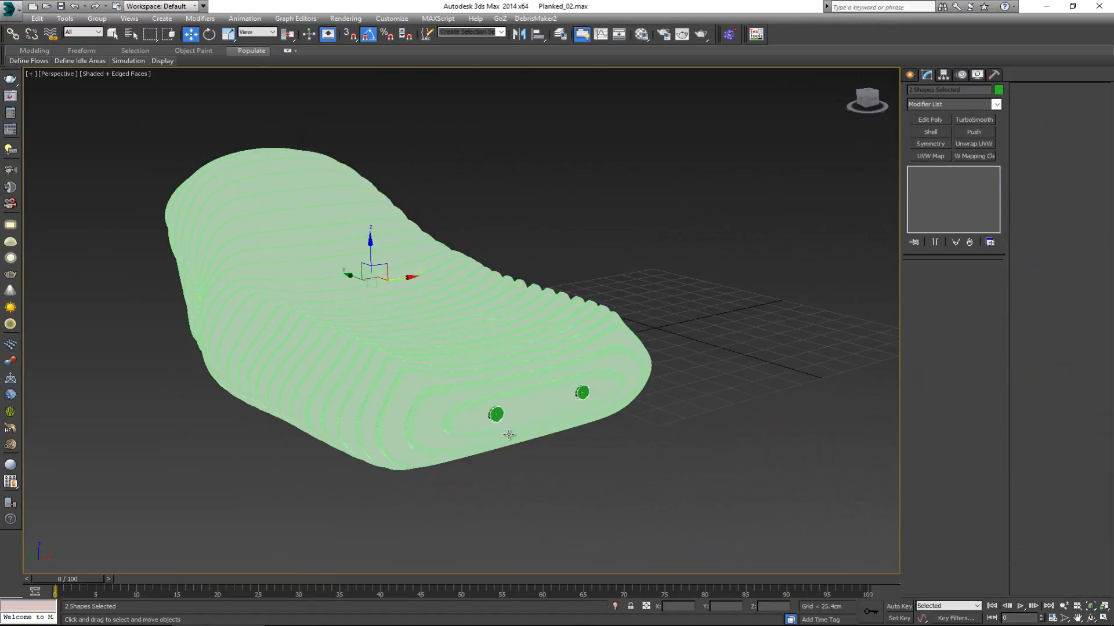
click(524, 442)
Draw a plane about 406 cm by 52 cm along the slices in the Left view and lower it into their body
key(alt+w)
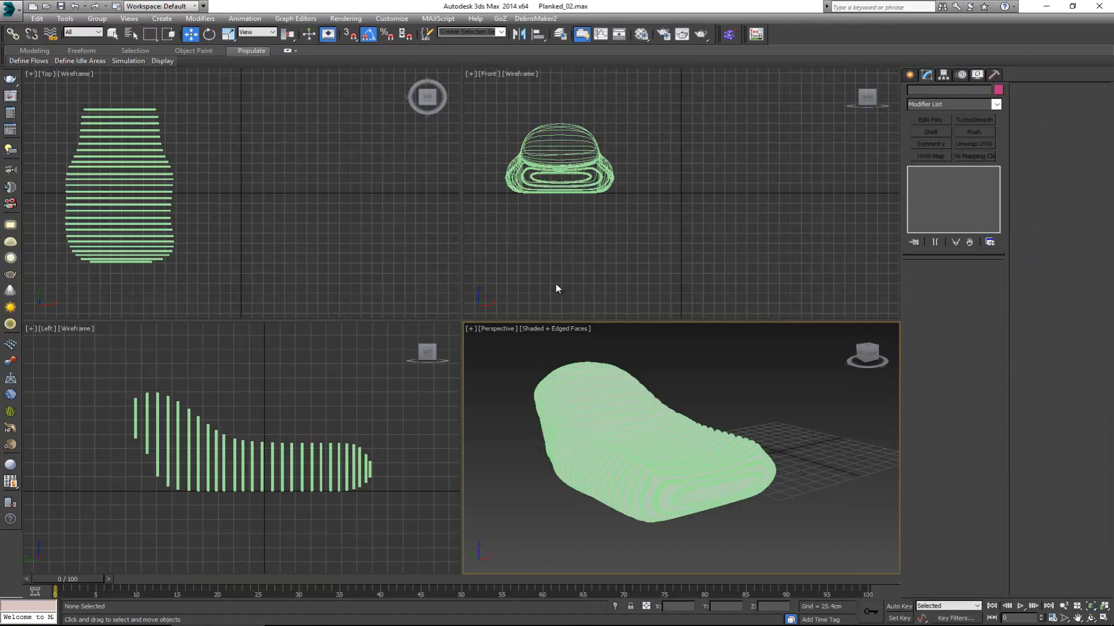
click(321, 387)
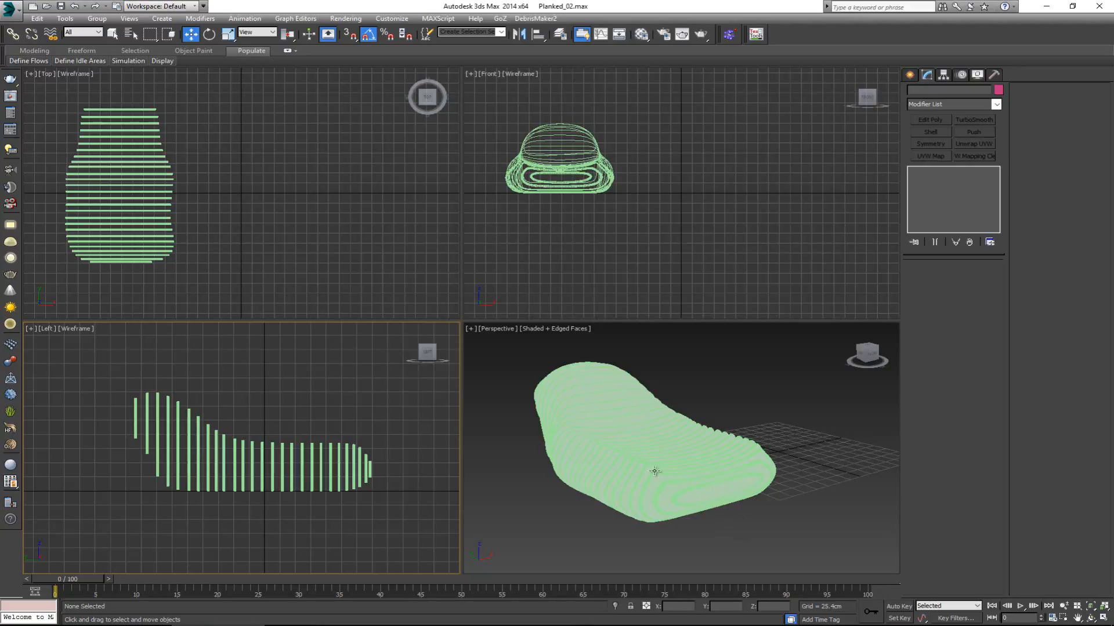
key(alt+w)
middle_drag(399, 328, 351, 350)
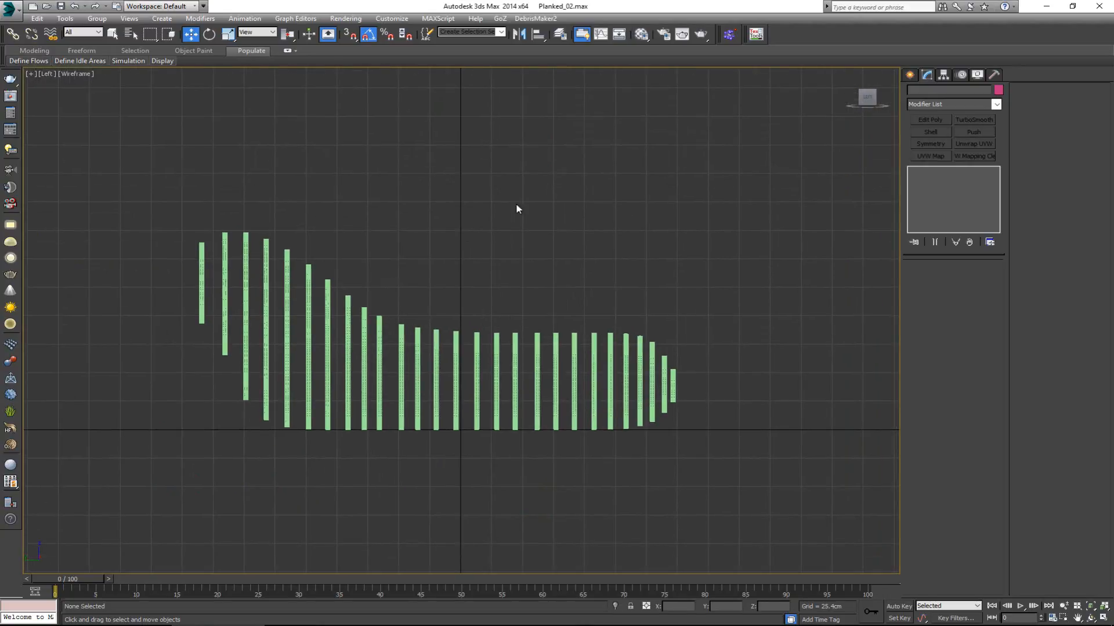
click(916, 78)
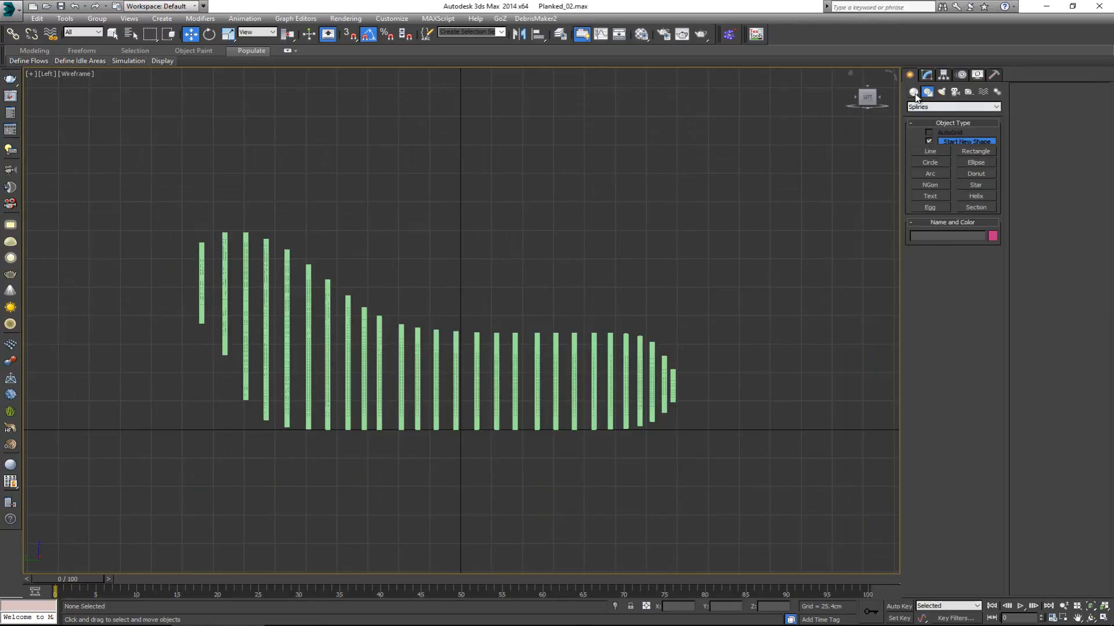
click(915, 93)
click(976, 187)
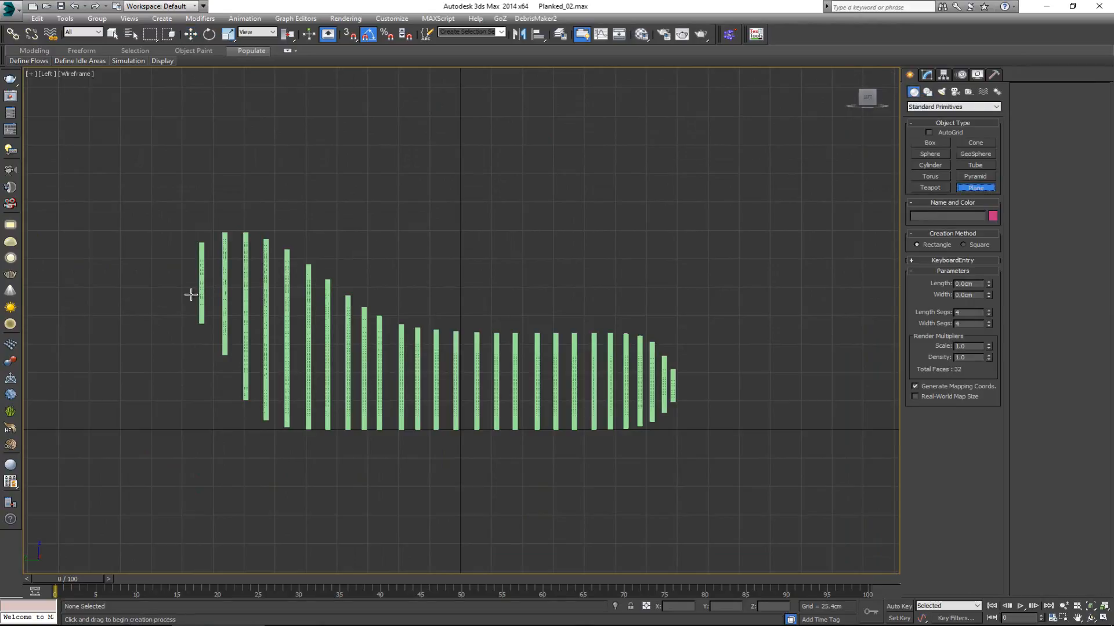
drag(191, 294, 684, 351)
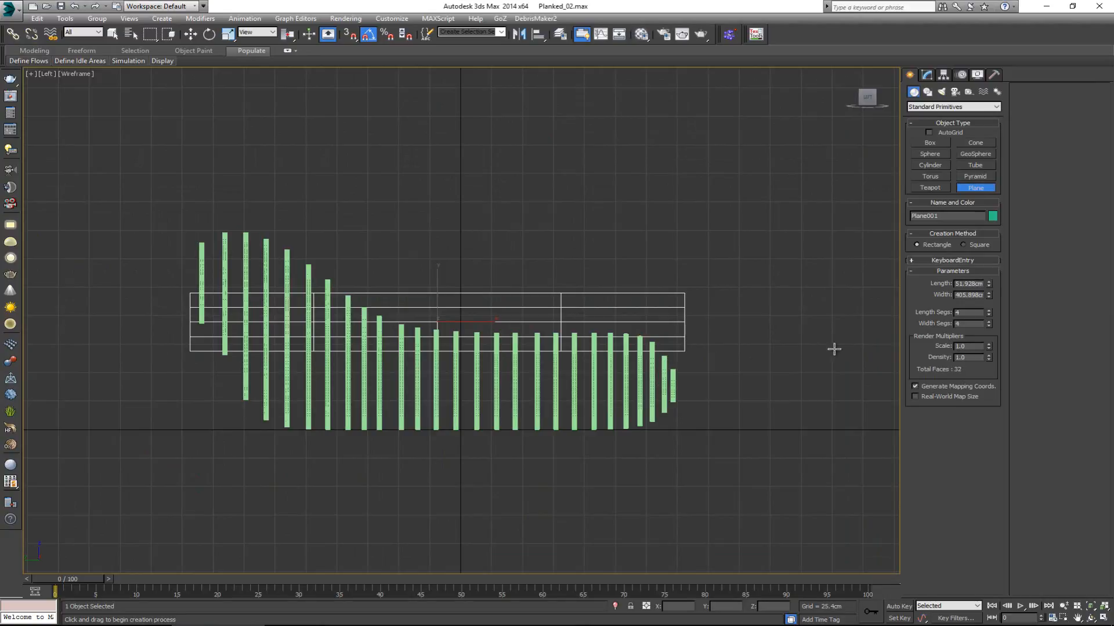
key(w)
drag(432, 292, 449, 382)
Add Edit Poly to the plane and shift its vertices to follow the chair's profile, raising the head-end column toward the backrest
click(925, 76)
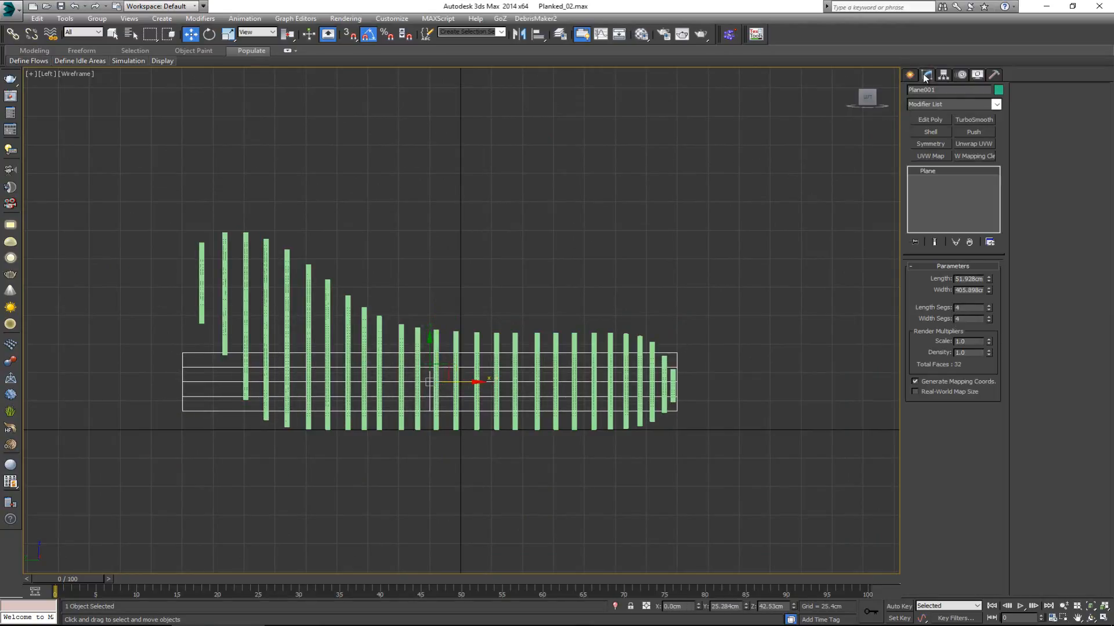
click(929, 119)
key(1)
drag(143, 307, 233, 436)
drag(181, 347, 182, 243)
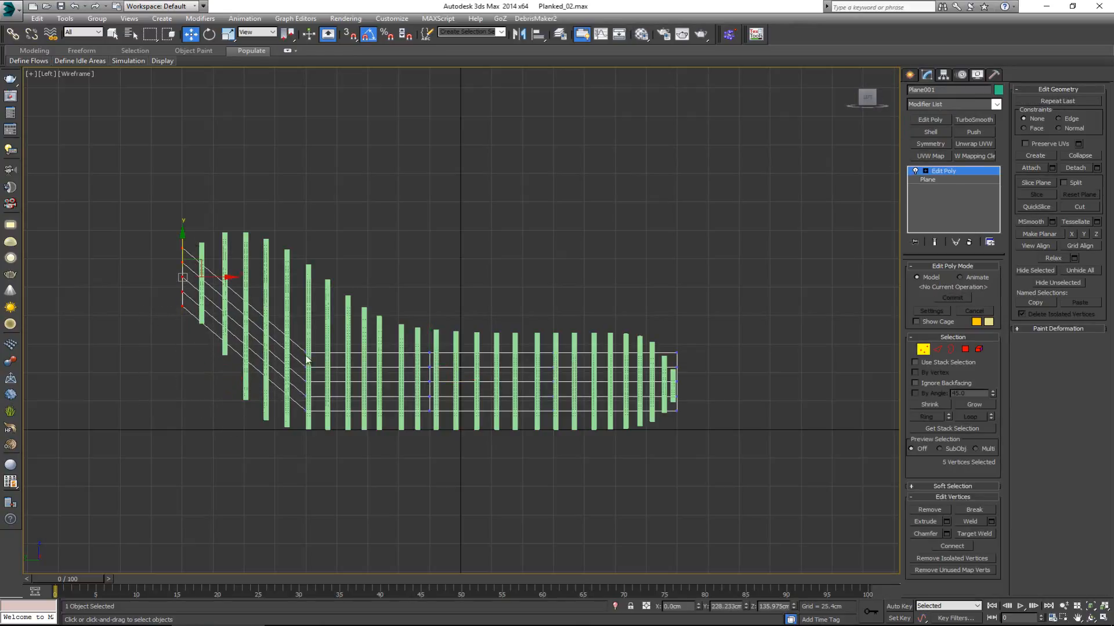
drag(353, 437, 504, 448)
drag(462, 382, 402, 381)
drag(619, 436, 619, 437)
mouse_move(713, 383)
mouse_down()
mouse_move(679, 382)
mouse_move(708, 383)
mouse_up()
drag(738, 330, 676, 366)
click(672, 411)
Thicken the bent plane with Shell, move it sideways into the chair slices, and delete it
key(alt+w)
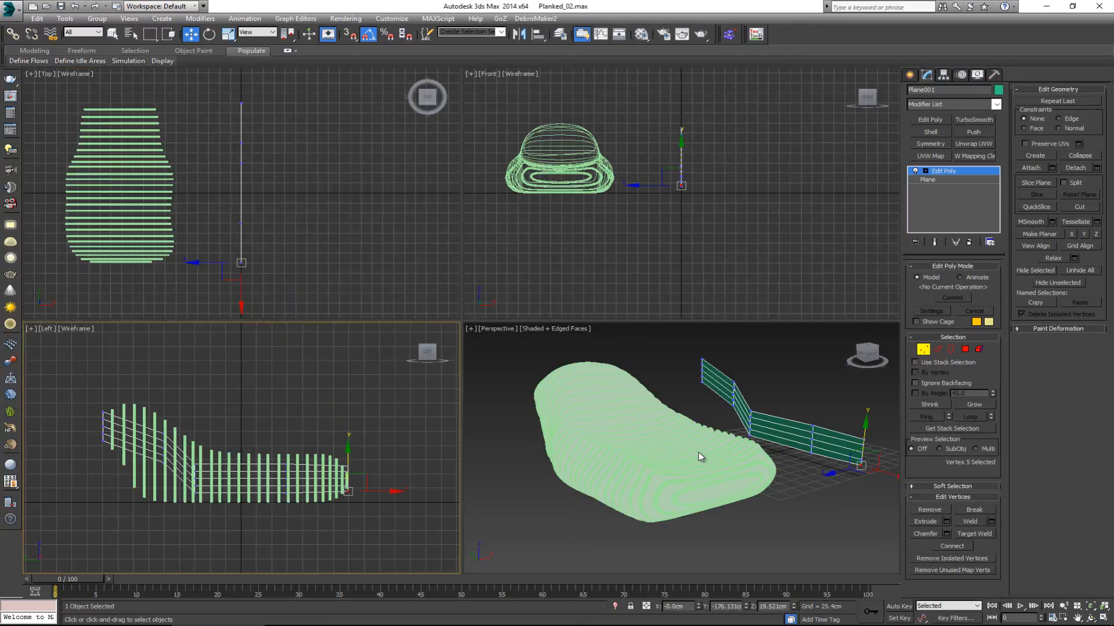
middle_click(698, 452)
key(alt+w)
alt+middle_drag(590, 390, 478, 369)
key(1)
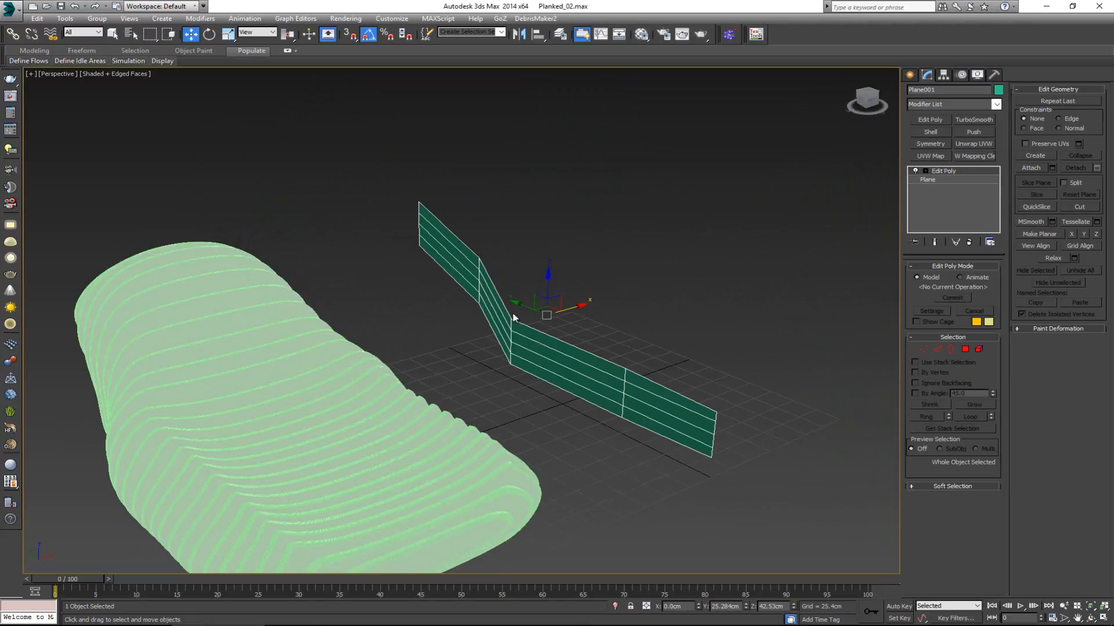
click(931, 133)
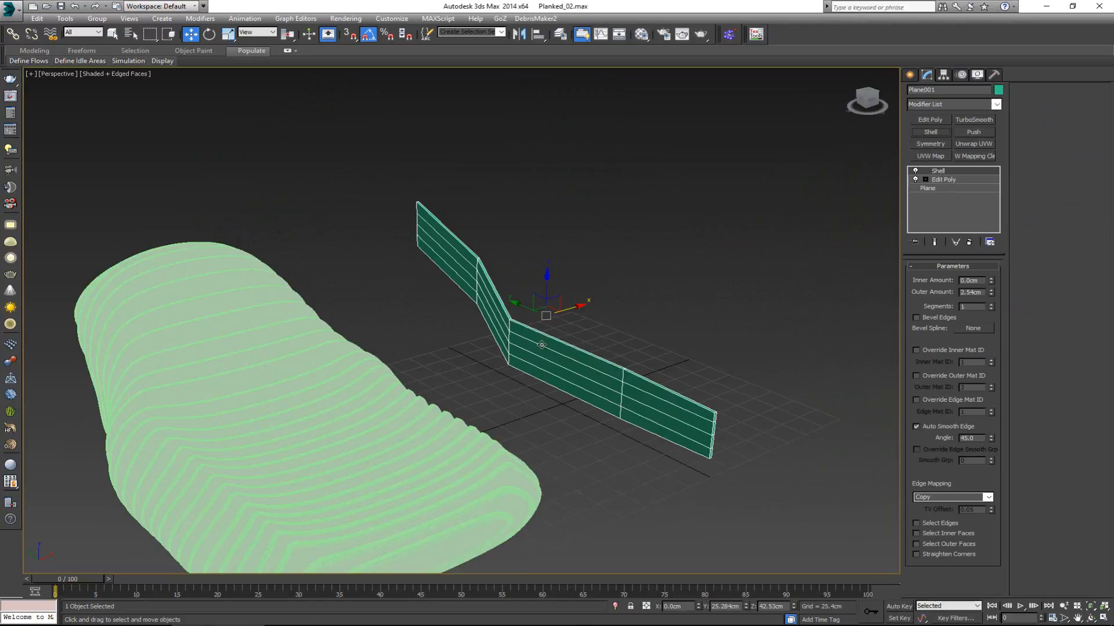
alt+middle_drag(542, 345, 514, 355)
drag(573, 313, 187, 332)
alt+middle_drag(193, 350, 379, 341)
key(Delete)
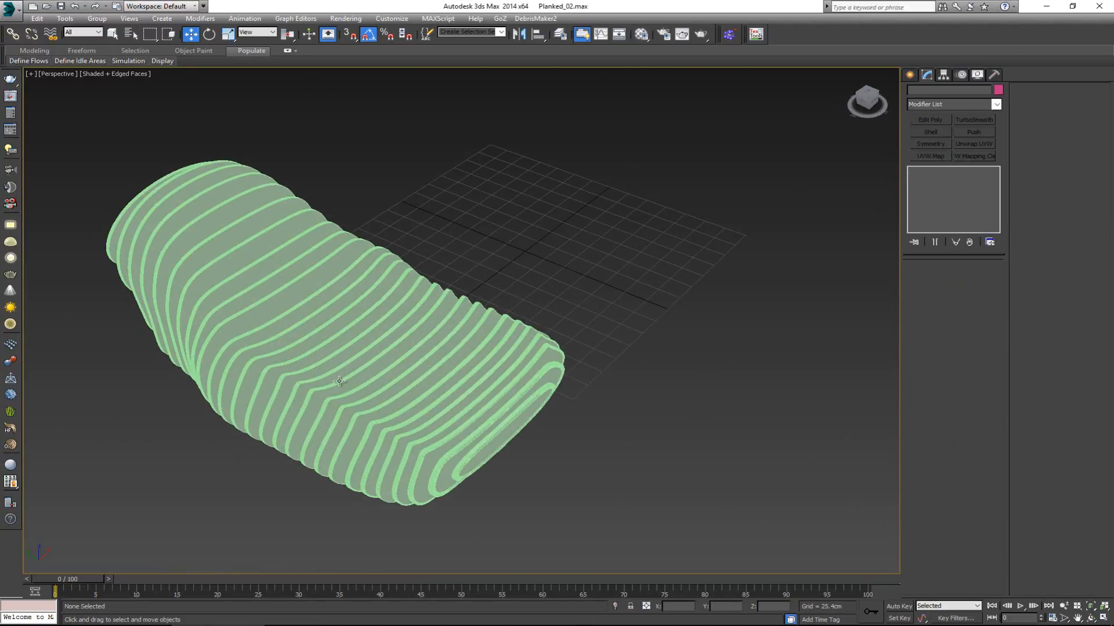
Examine the spacing and overall shape of the chair slices from several angles
scroll(341, 379, up, 2)
scroll(340, 379, down, 1)
mouse_move(340, 379)
alt+middle_down()
mouse_move(351, 355)
mouse_move(342, 359)
alt+middle_up()
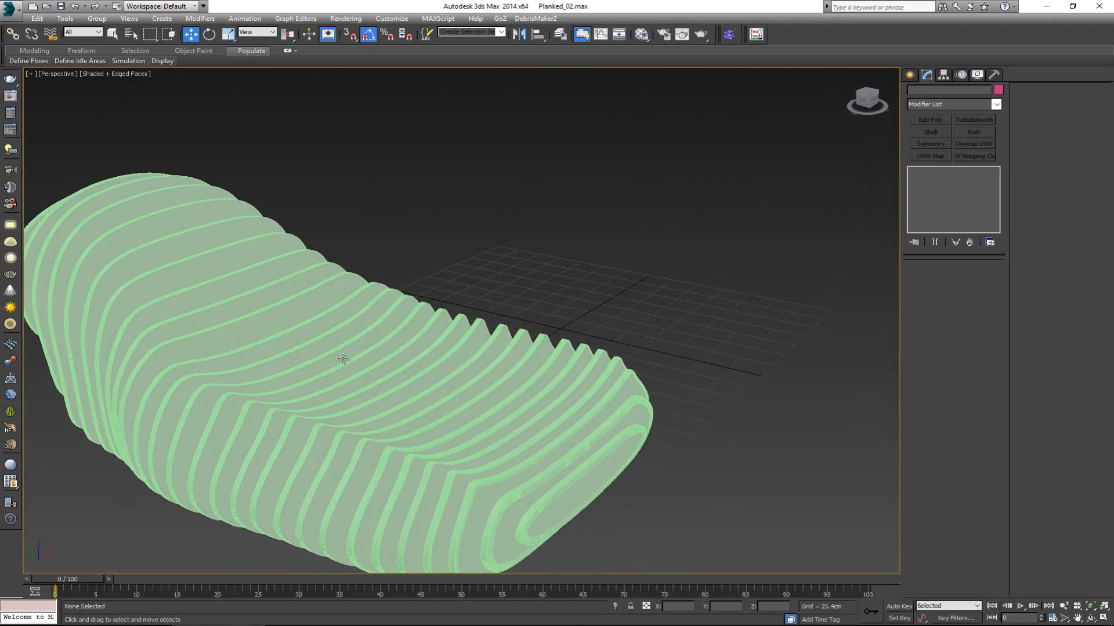
scroll(348, 357, down, 3)
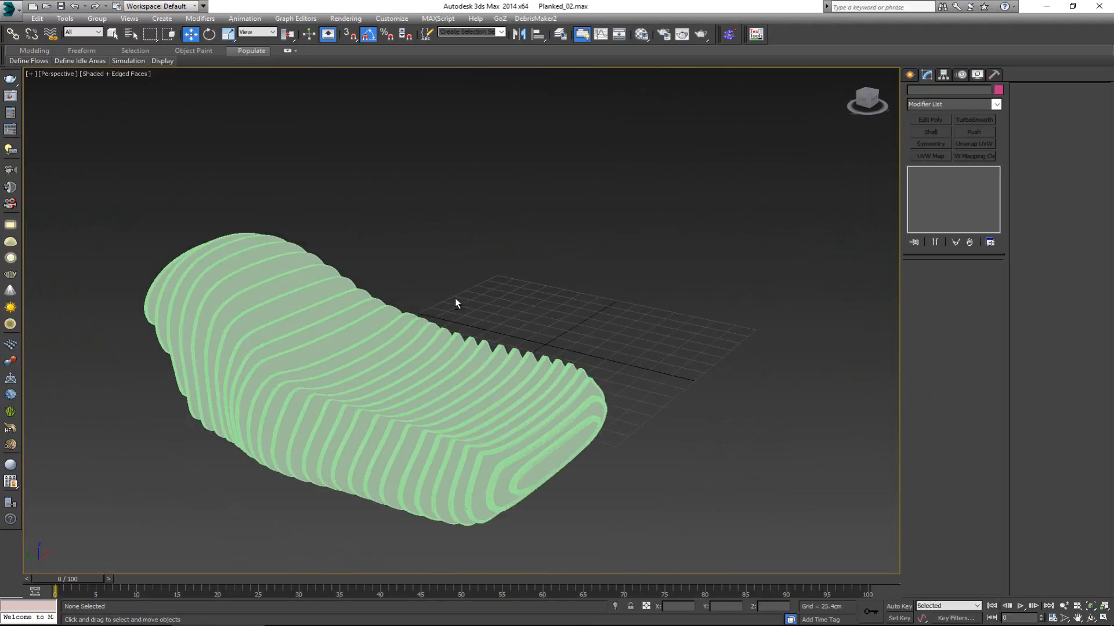
mouse_move(456, 302)
alt+middle_down()
mouse_move(370, 281)
mouse_move(393, 268)
mouse_move(451, 304)
mouse_move(435, 310)
alt+middle_up()
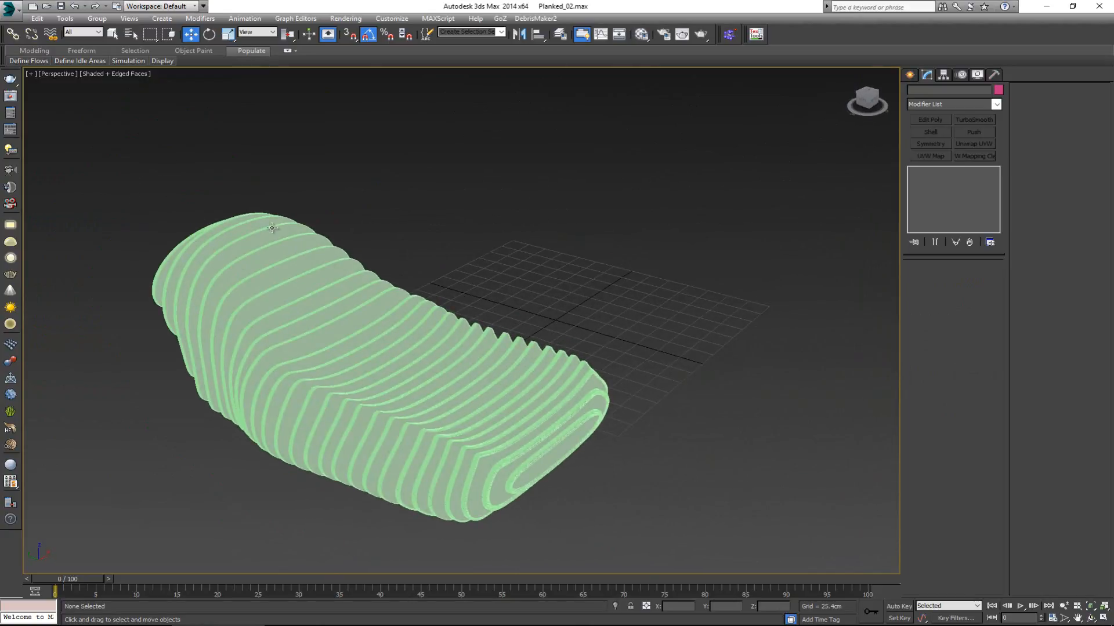
alt+middle_drag(321, 411, 312, 380)
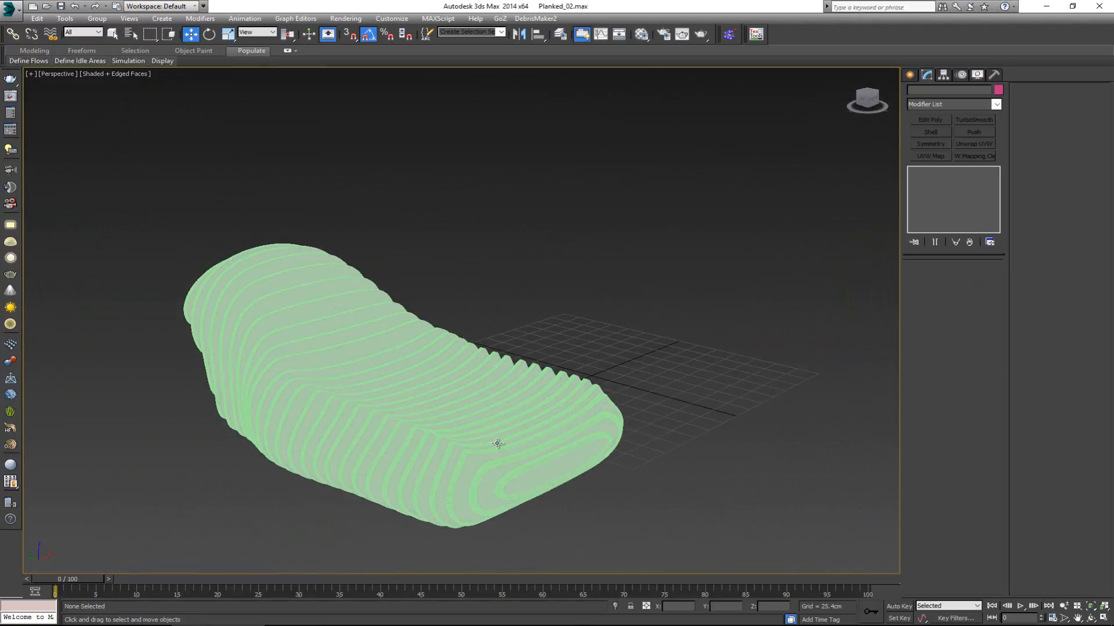
alt+middle_drag(462, 421, 90, 224)
drag(78, 181, 568, 503)
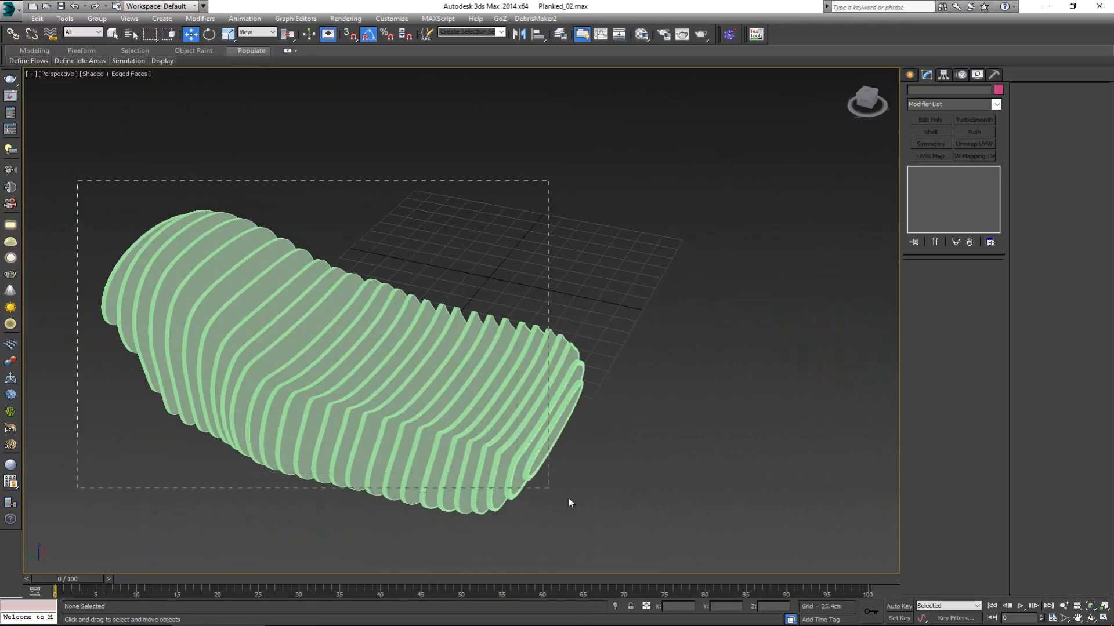
drag(642, 538, 642, 536)
click(473, 266)
middle_drag(330, 310, 378, 291)
scroll(372, 295, down, 2)
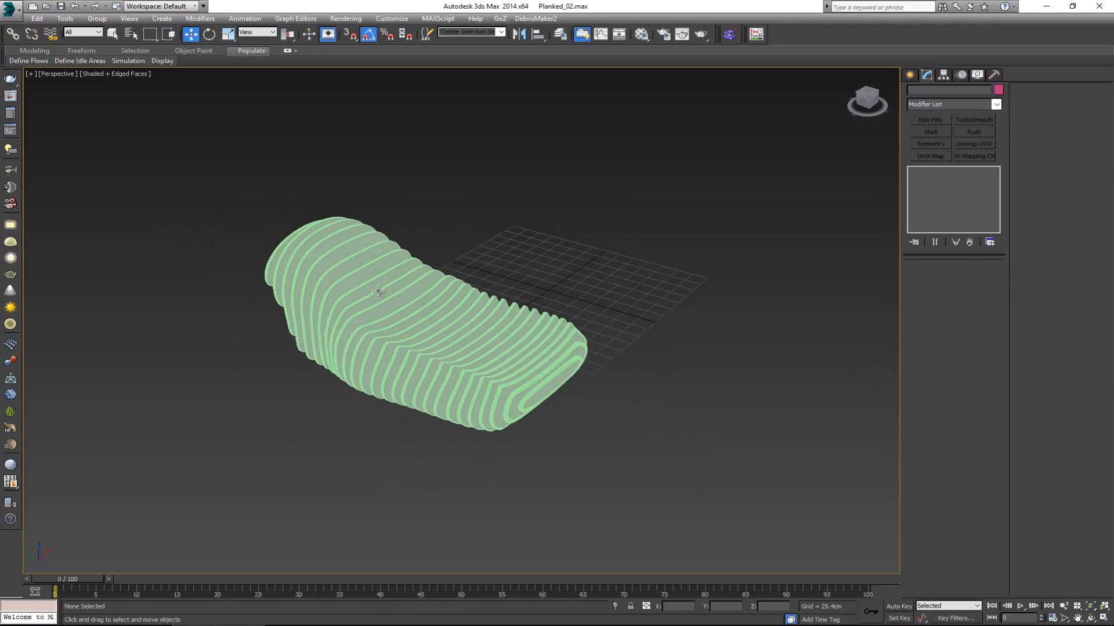
Assign the VRayMtl Material #1 to all the chair slices and view the Seamless_Wood texture image
drag(269, 209, 642, 472)
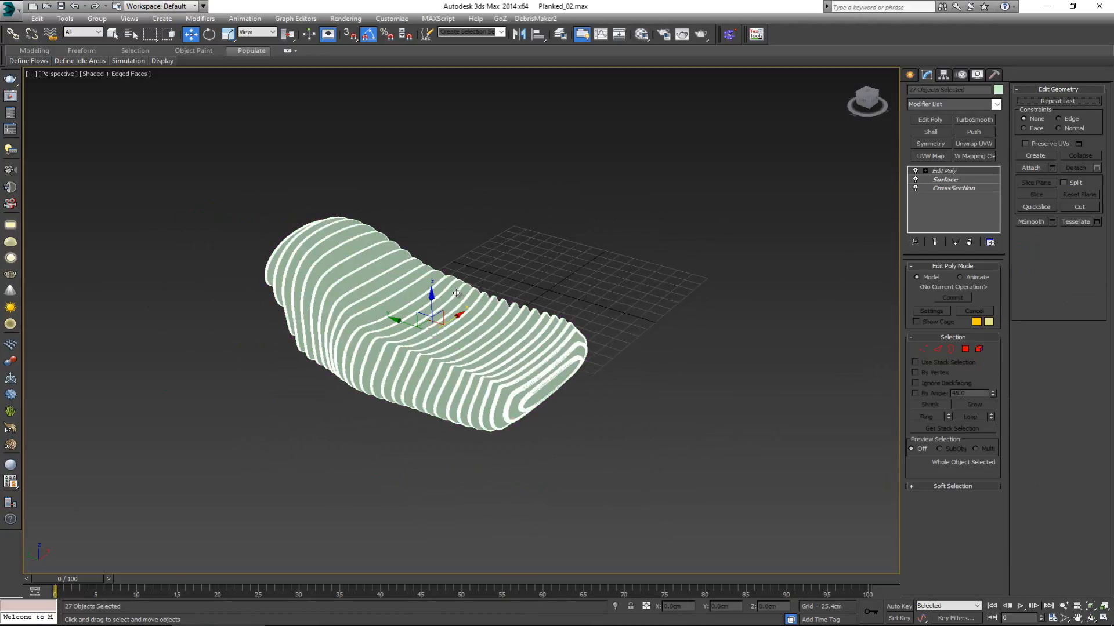
key(m)
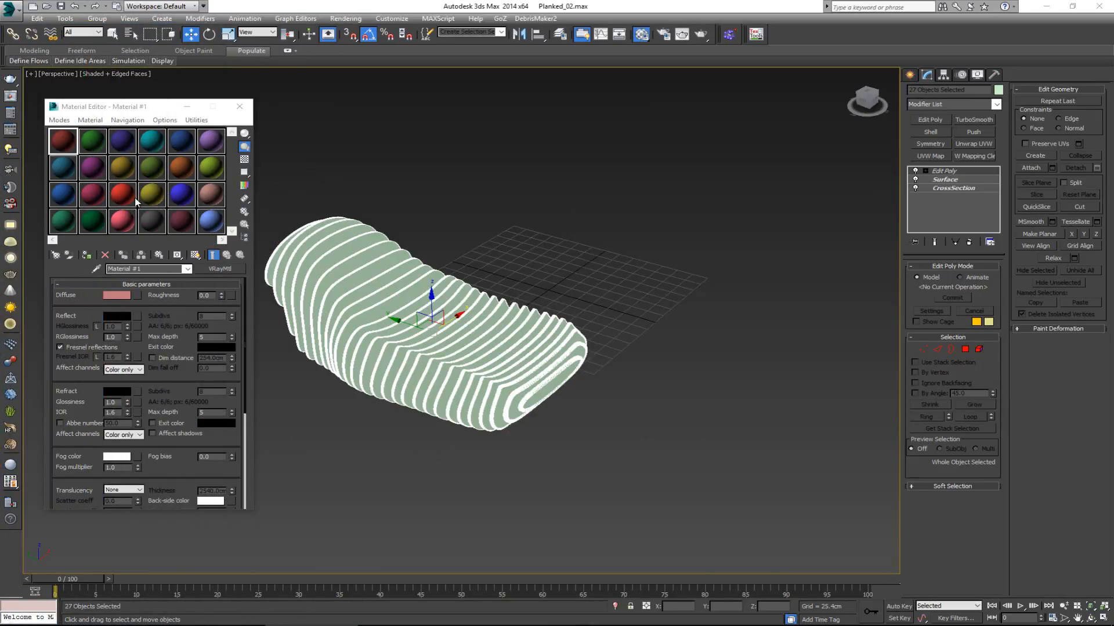
click(88, 256)
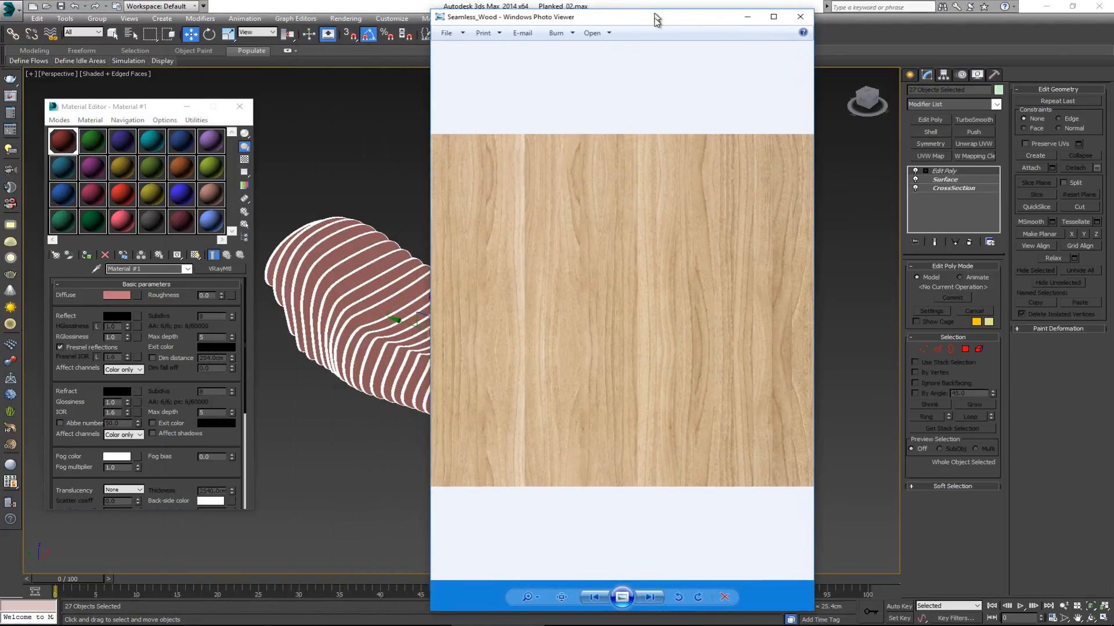
click(799, 22)
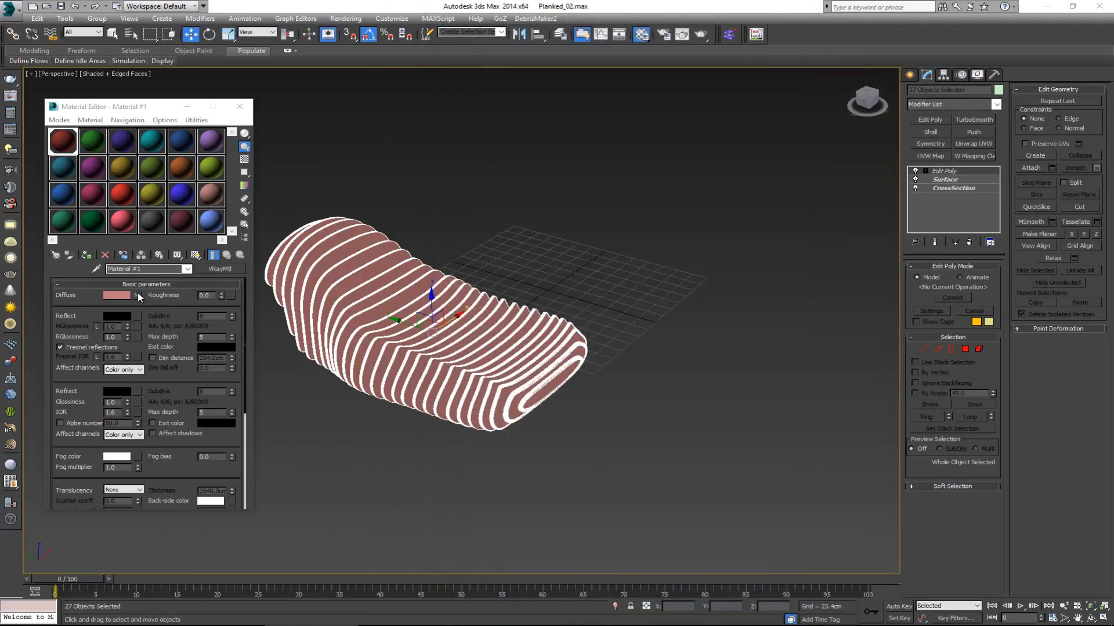
Use Seamless_Wood.jpg as the material's diffuse bitmap and display the map in the viewport, leaving the slices deselected
drag(137, 293, 138, 294)
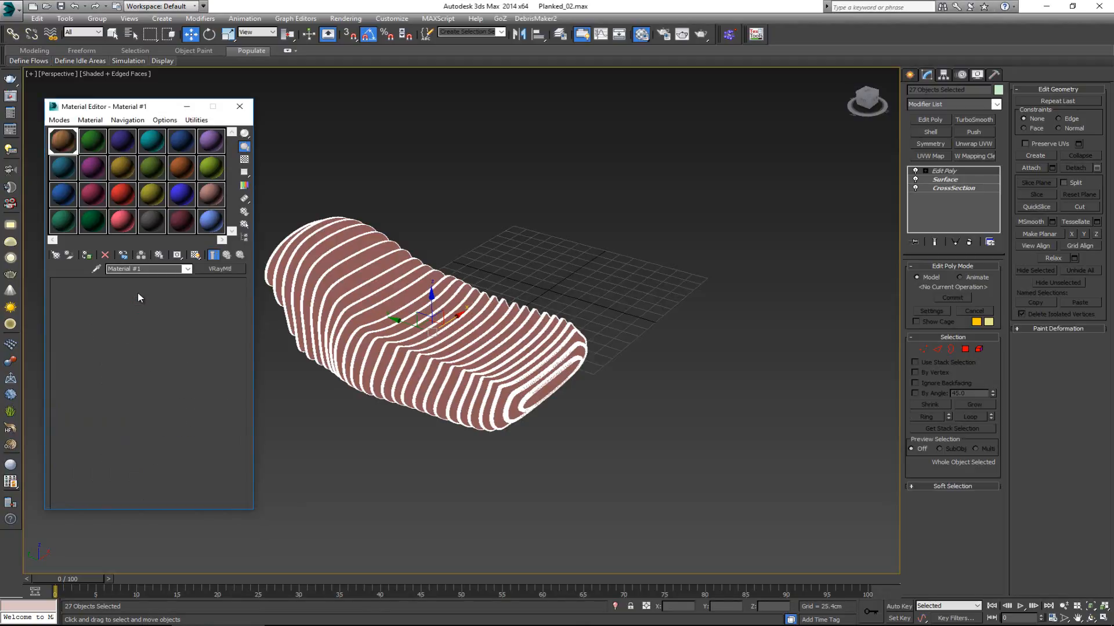
click(195, 256)
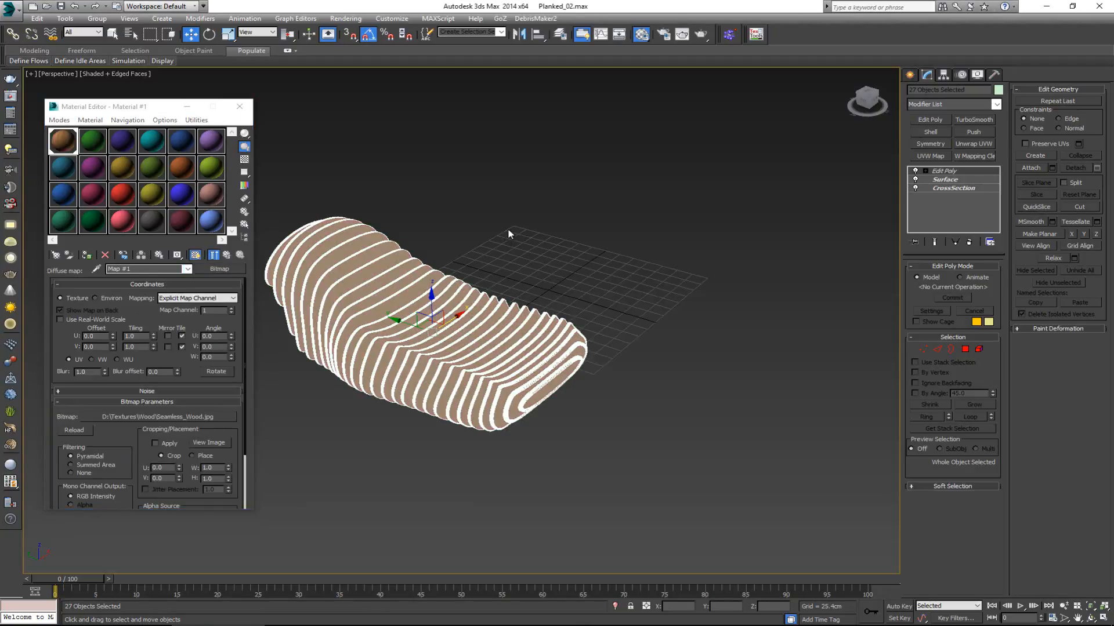
click(531, 241)
click(238, 106)
Inspect how the wood map appears on the slices' faces and edges along the whole chair
scroll(406, 289, up, 5)
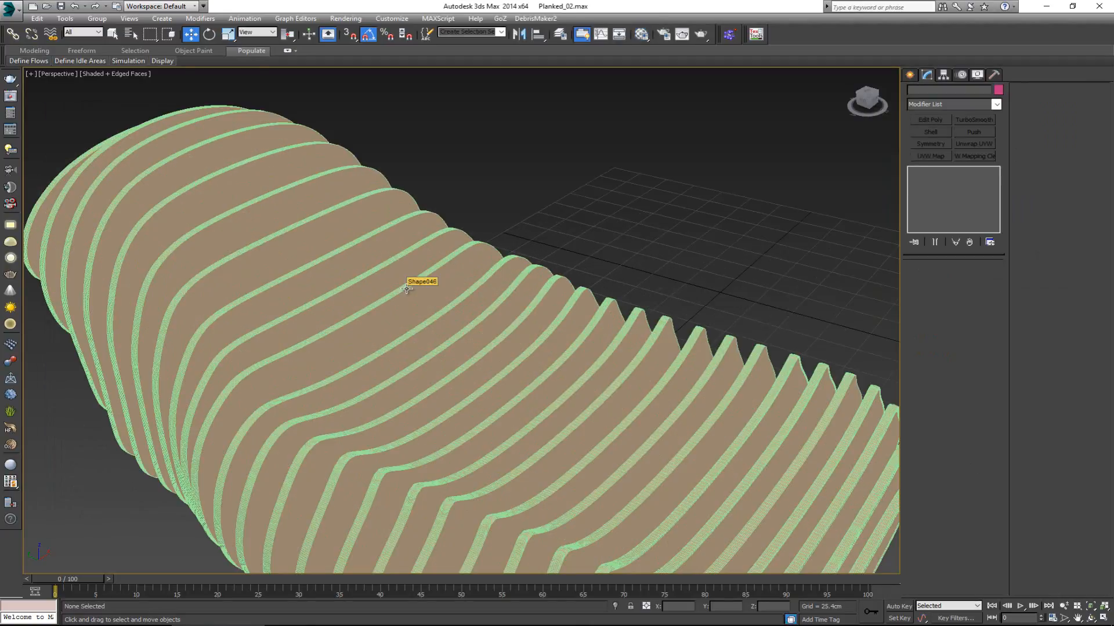
alt+middle_drag(402, 307, 378, 290)
middle_drag(408, 387, 243, 196)
scroll(432, 355, down, 5)
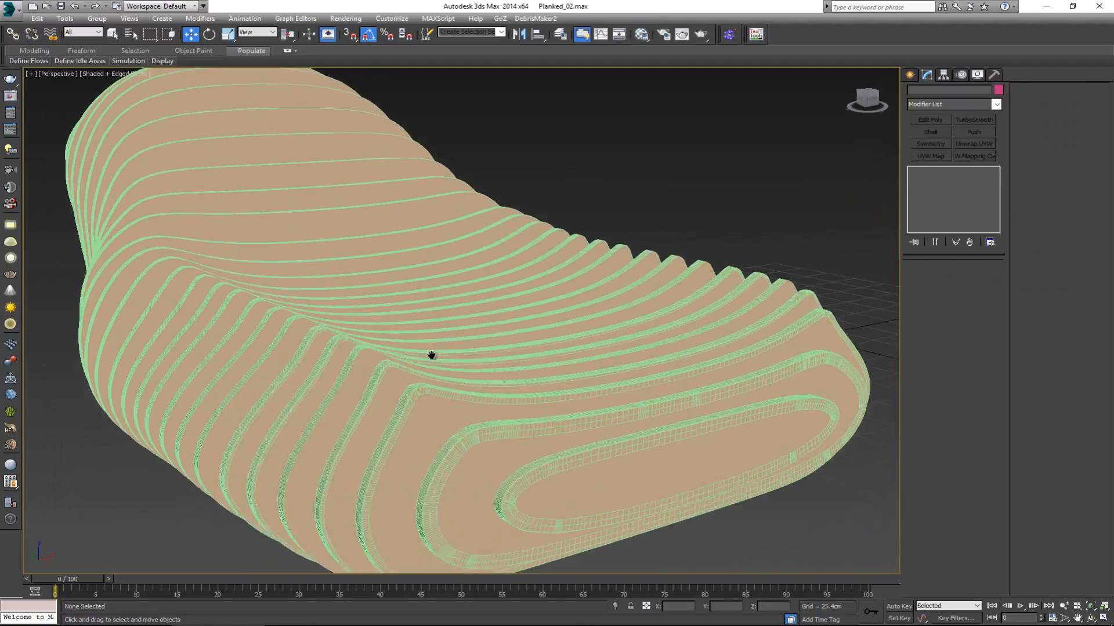
alt+middle_drag(377, 315, 359, 295)
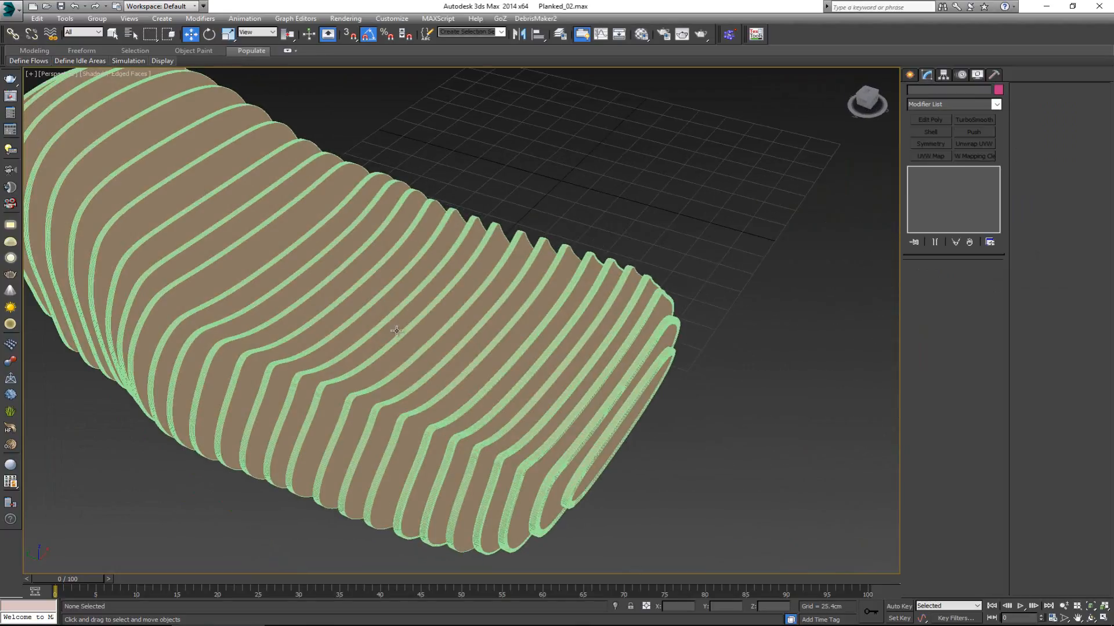
scroll(397, 331, down, 6)
alt+middle_drag(429, 326, 465, 314)
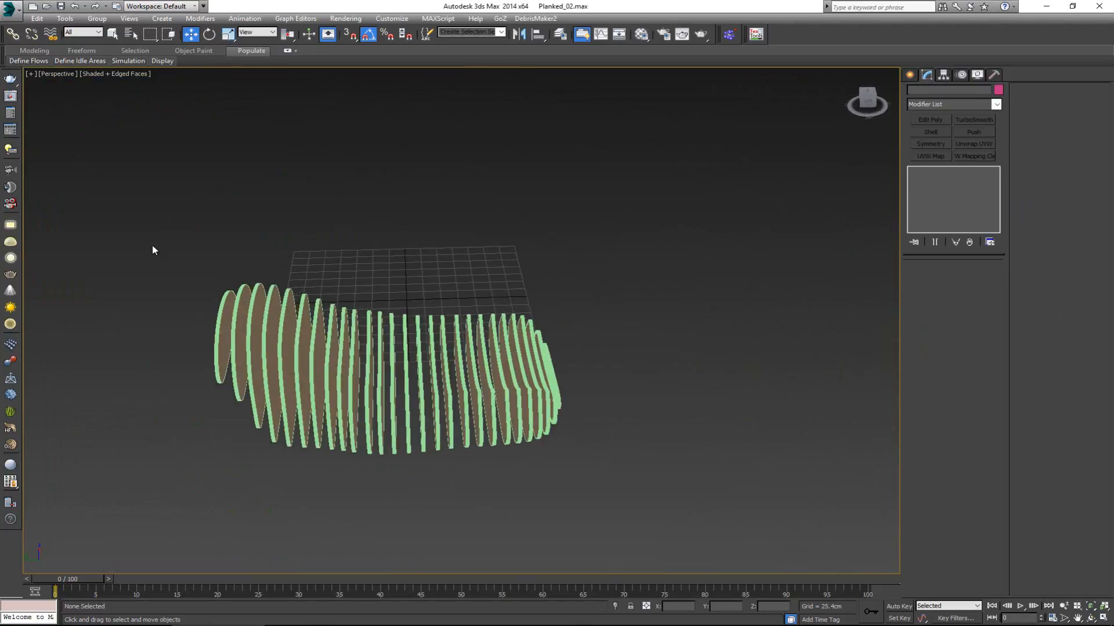
Select all the chair slices together and check their chamfered edges up close
drag(153, 250, 627, 510)
alt+middle_drag(557, 452, 507, 446)
scroll(442, 409, up, 5)
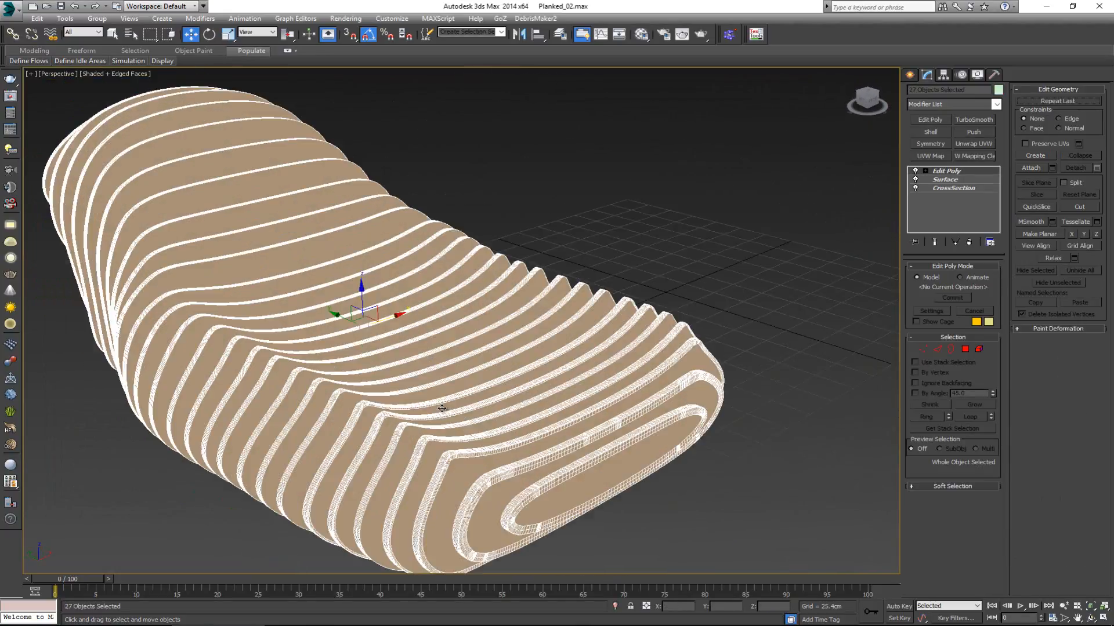
scroll(442, 409, up, 4)
middle_drag(429, 422, 387, 352)
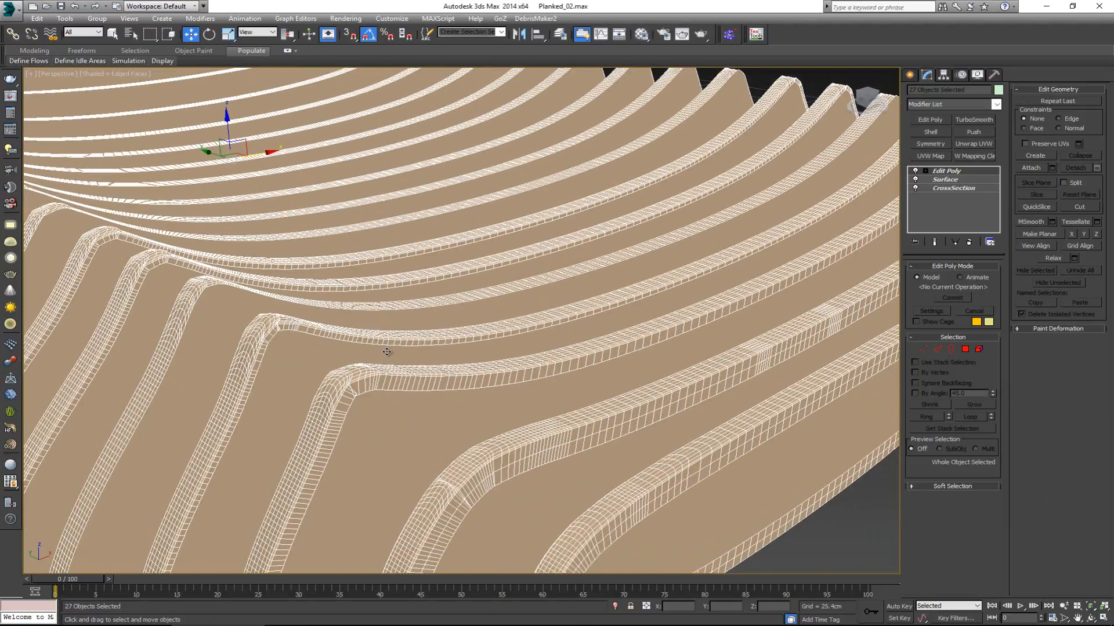
scroll(415, 398, down, 8)
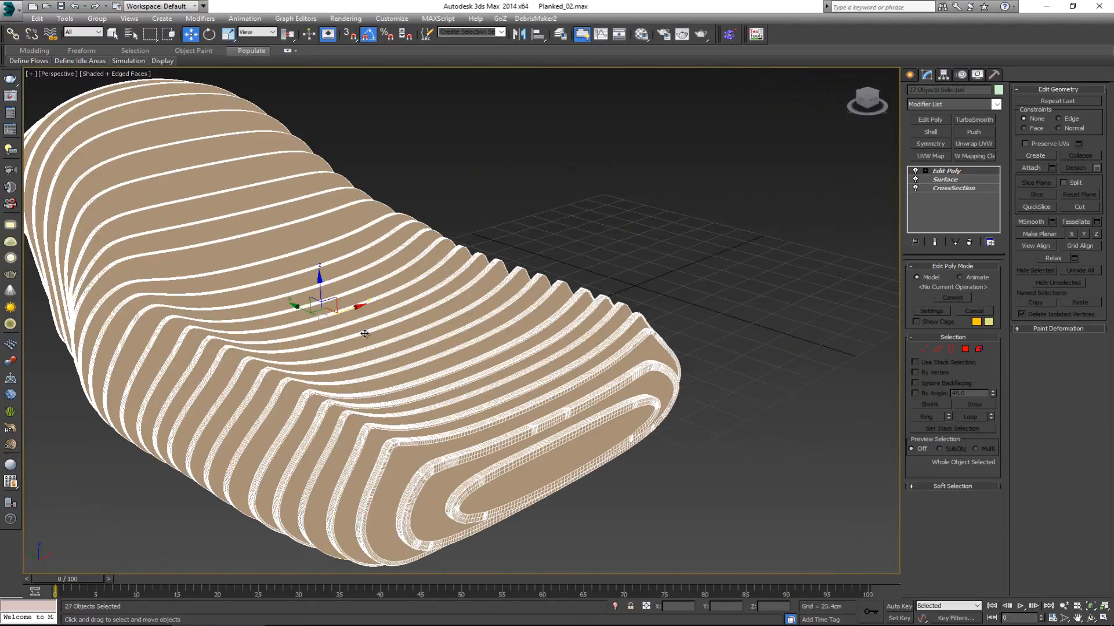
scroll(364, 334, down, 4)
alt+middle_drag(364, 334, 444, 378)
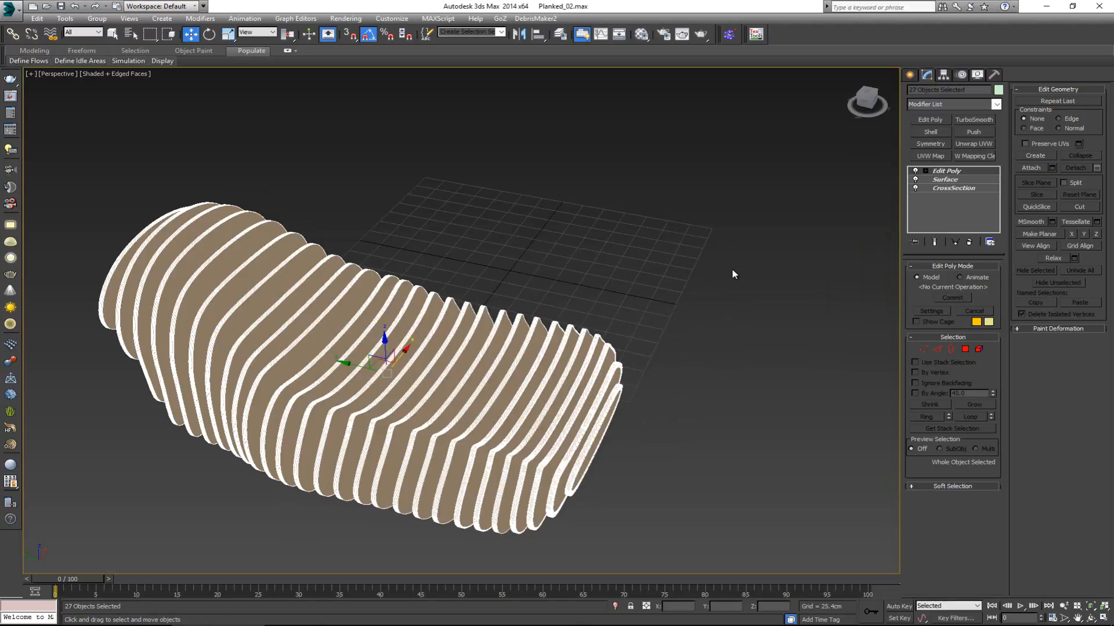
Add a UVW Map modifier to all the chair slices with capped cylindrical mapping, aligned to X and fitted to the slices
alt+middle_drag(671, 286, 633, 279)
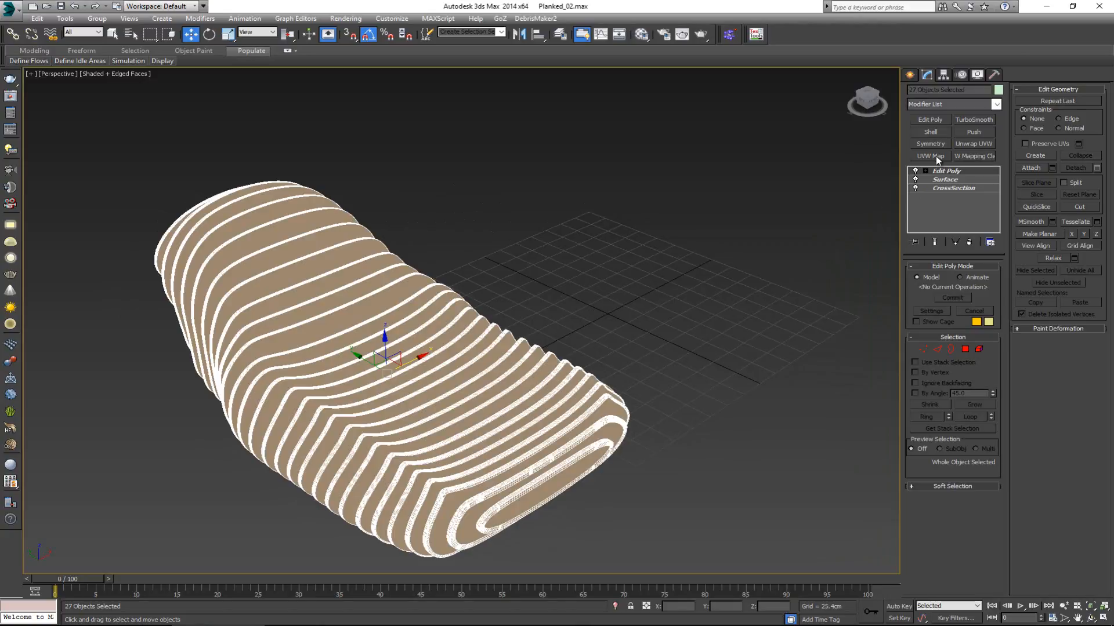
click(931, 156)
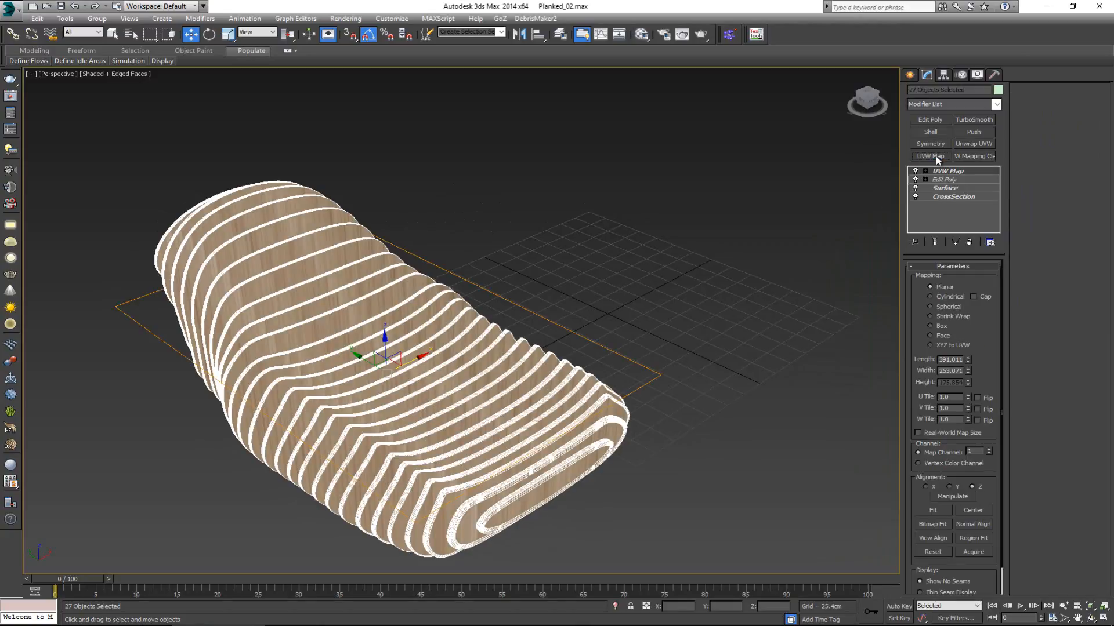
click(941, 296)
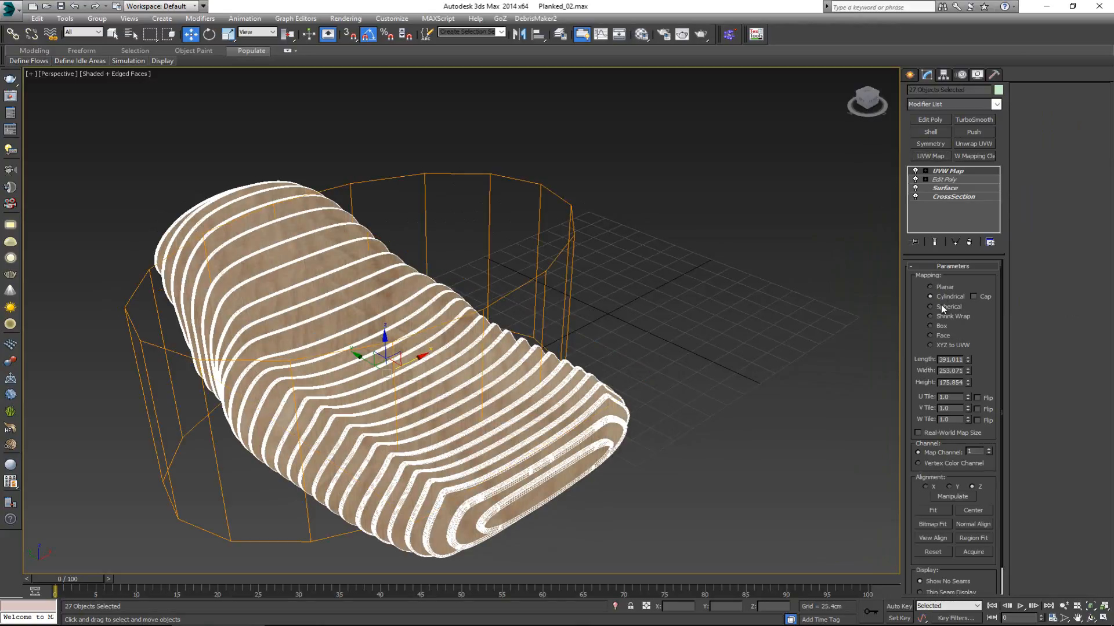
click(951, 486)
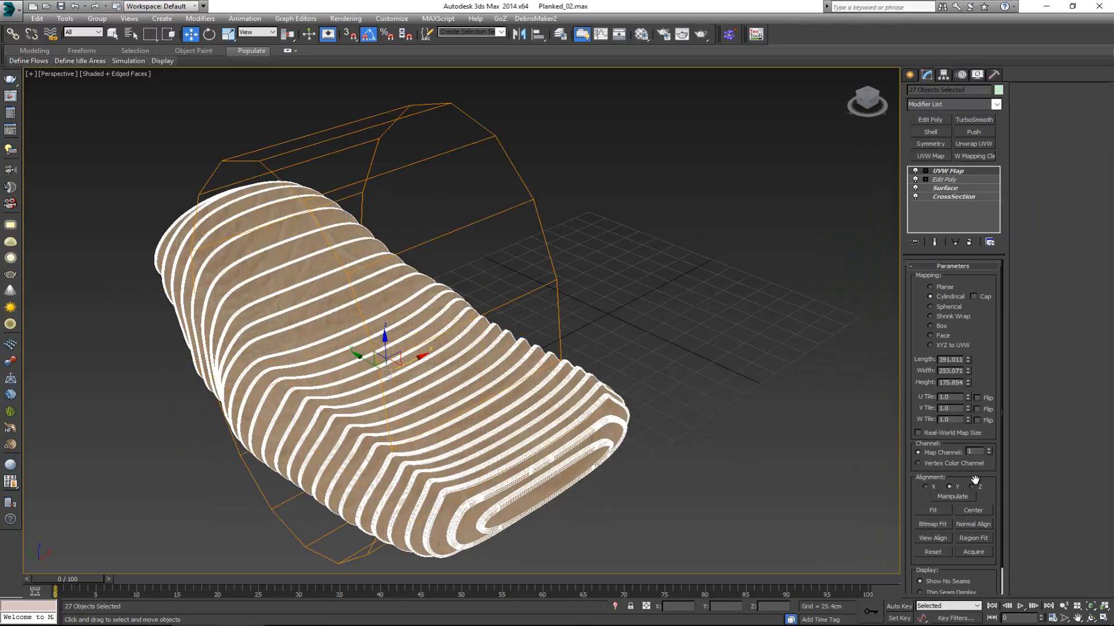
click(926, 487)
alt+middle_drag(458, 301, 475, 292)
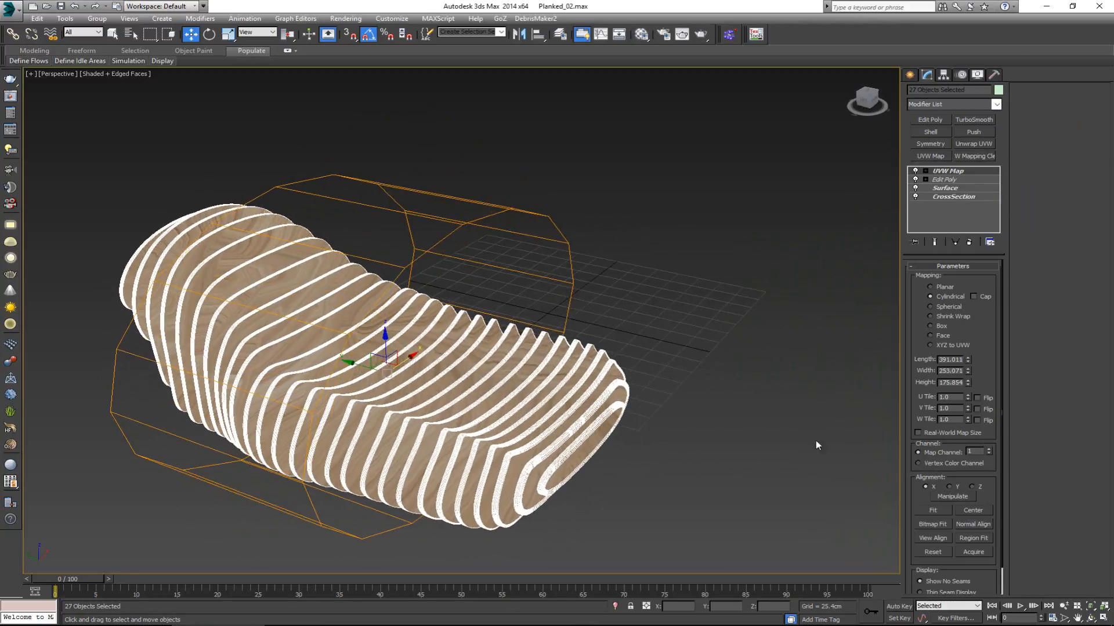
click(932, 512)
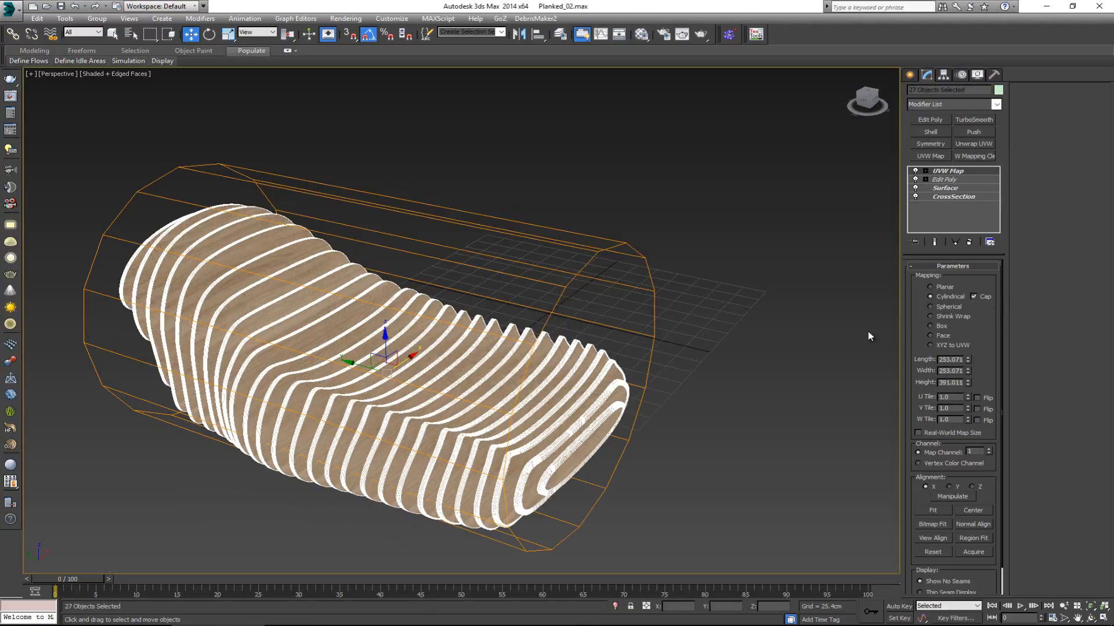
Deselect the slices, turn off edged faces and examine the wood grain on their faces and edges from several angles
click(690, 379)
key(F4)
scroll(457, 421, up, 6)
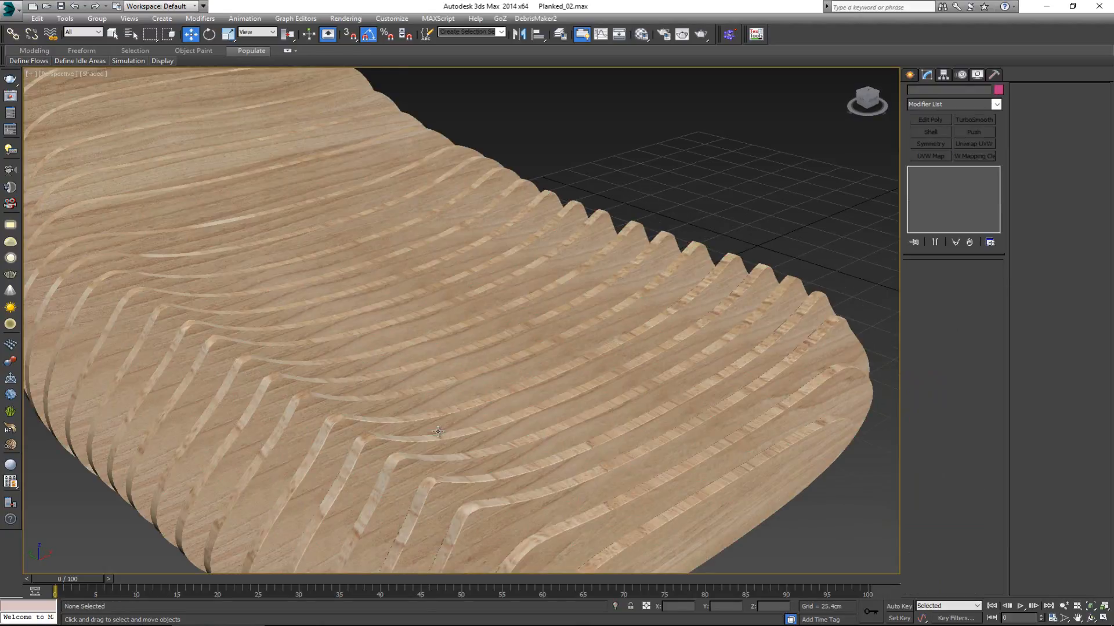
alt+middle_drag(457, 420, 528, 356)
scroll(464, 419, down, 3)
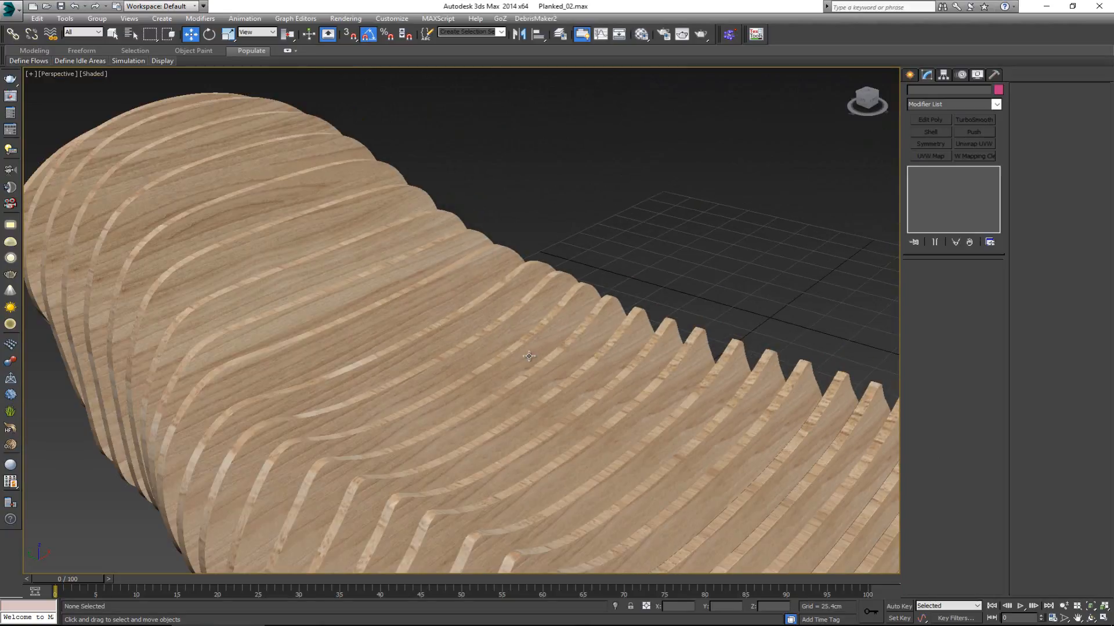
scroll(528, 356, down, 5)
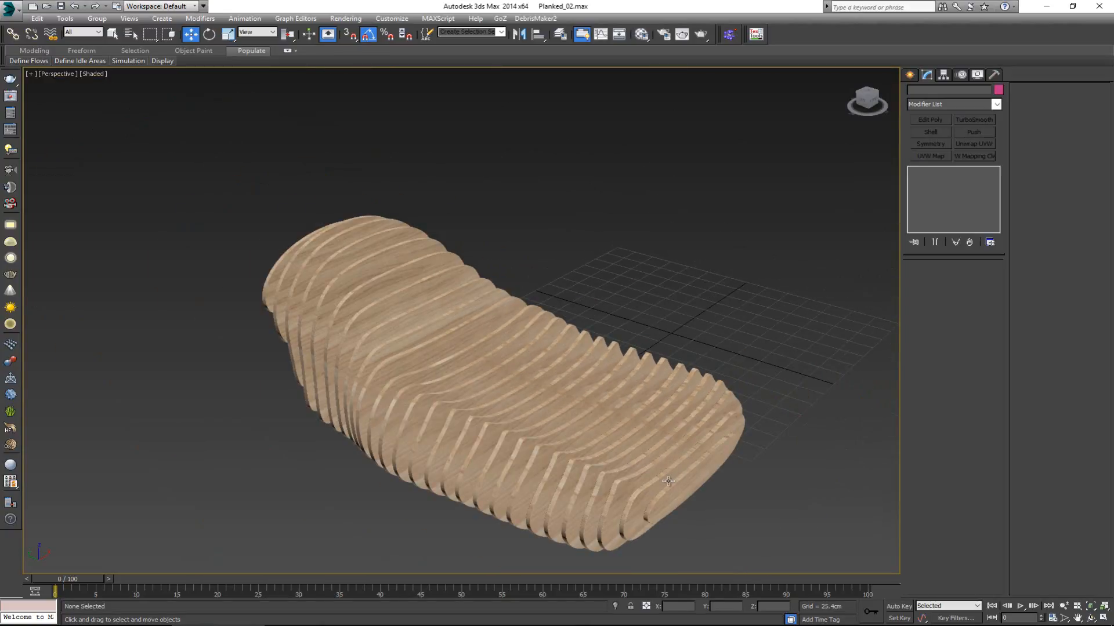
alt+middle_drag(507, 424, 440, 359)
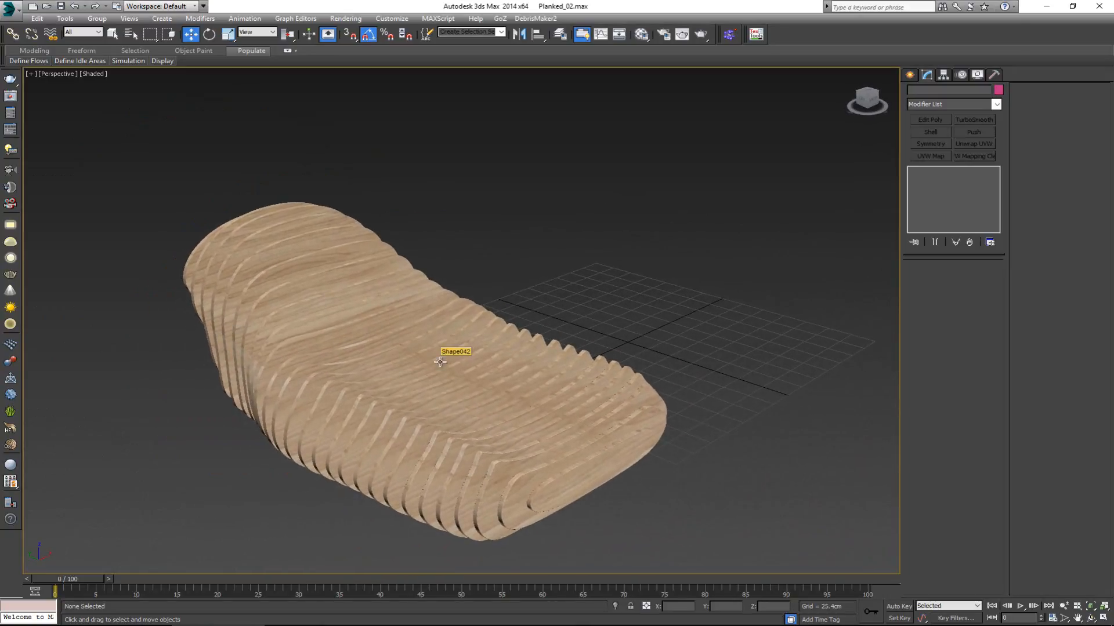
alt+middle_drag(310, 311, 327, 337)
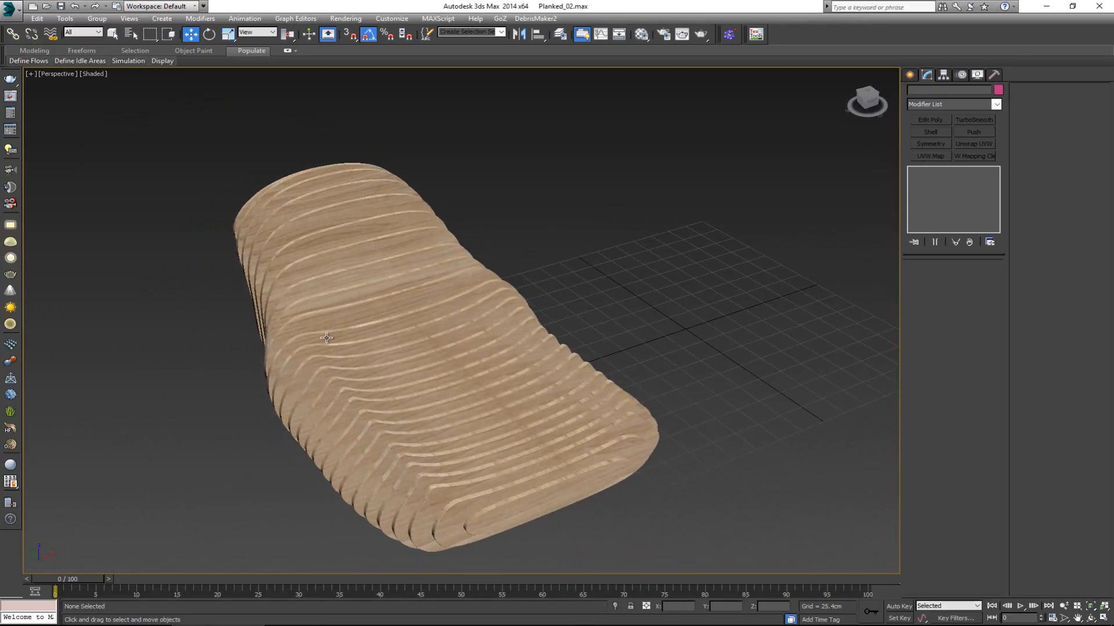
alt+middle_drag(457, 359, 505, 408)
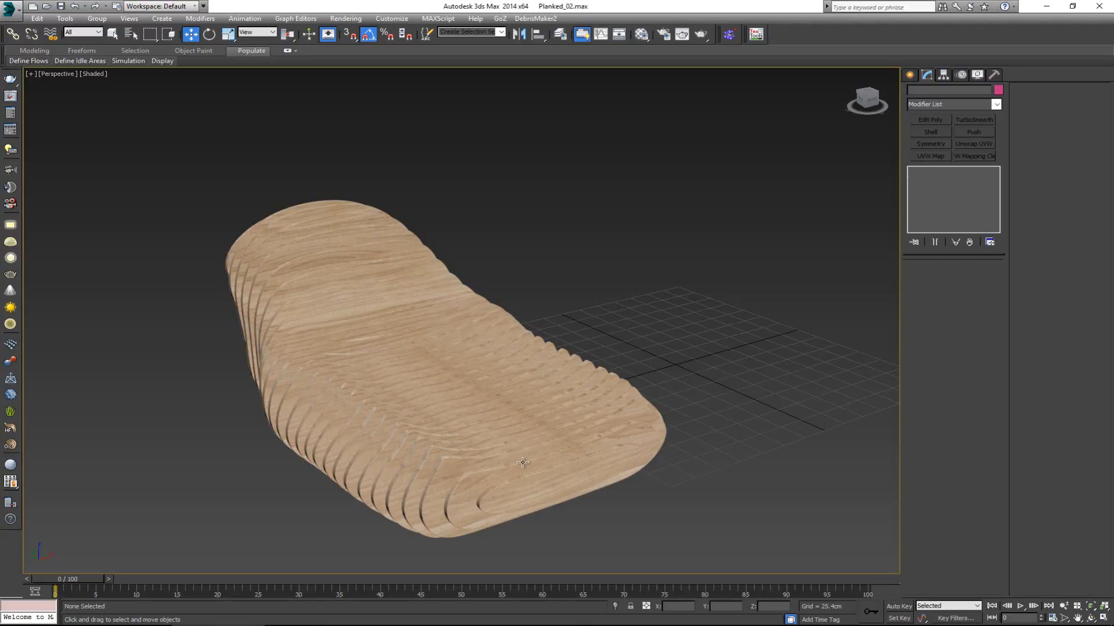
Select all the slices to review the cylindrical mapping gizmo around the chair, leaving them deselected
drag(403, 442, 149, 572)
alt+middle_drag(371, 334, 456, 164)
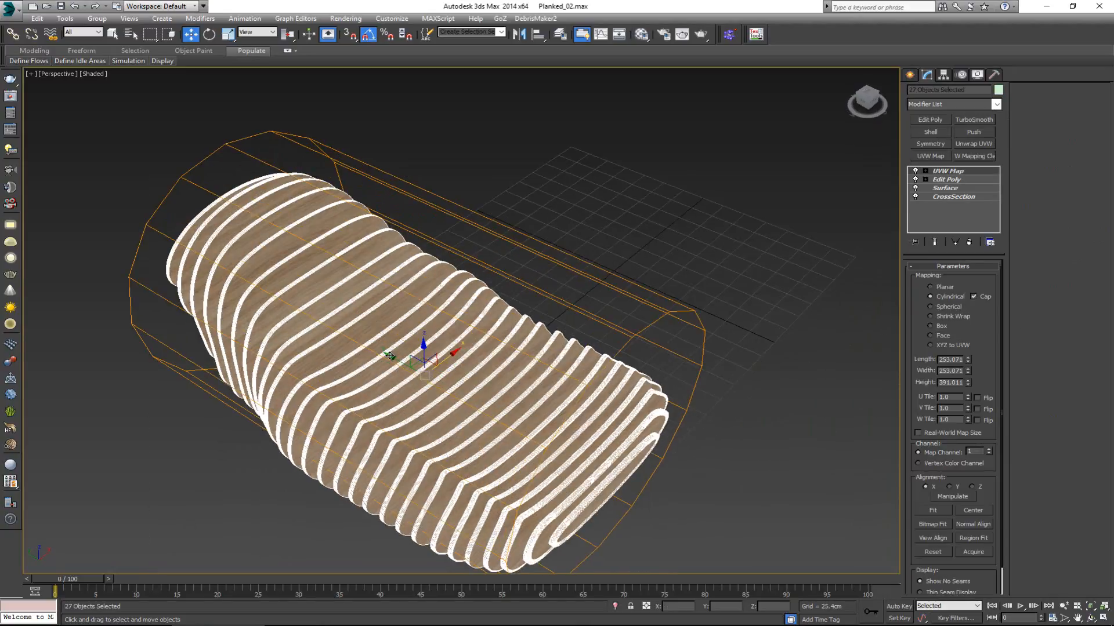
click(492, 207)
middle_drag(476, 330, 456, 304)
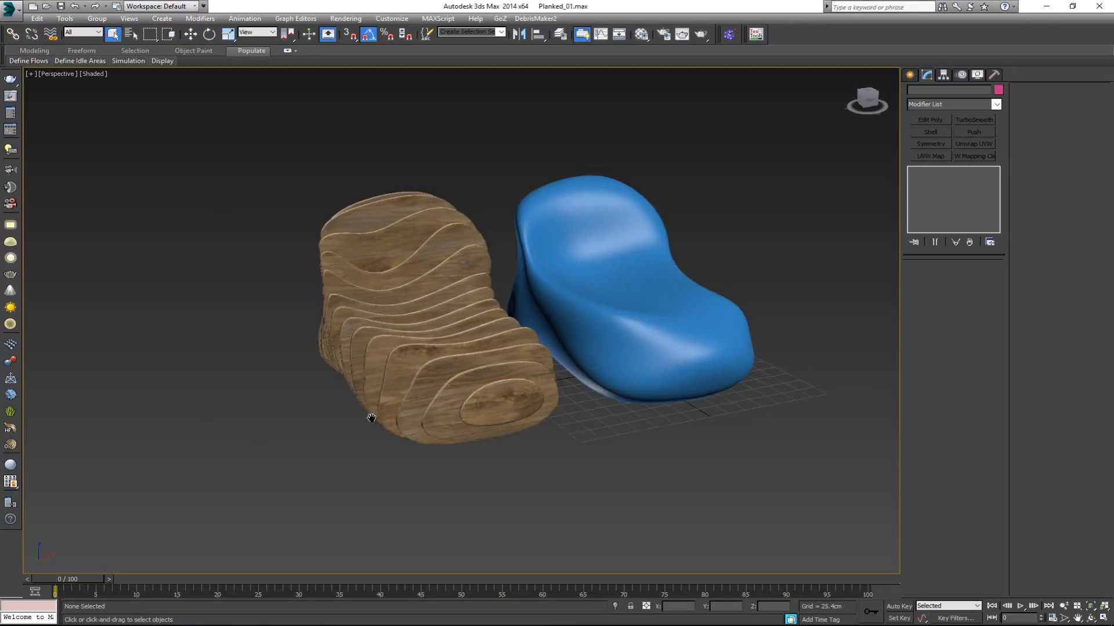
Examine the blue smooth chair's TurboSmooth mesh beside the dark wooden sliced chair in Planked_01.max, leaving it deselected
scroll(405, 374, up, 3)
middle_drag(372, 418, 371, 351)
click(455, 353)
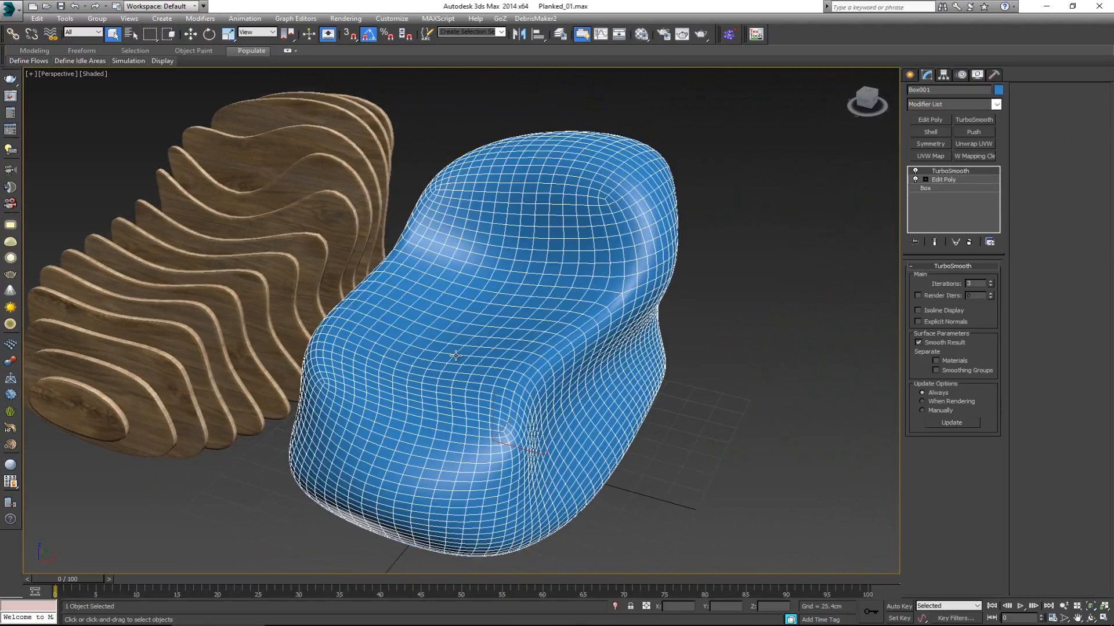
scroll(457, 357, down, 5)
click(305, 252)
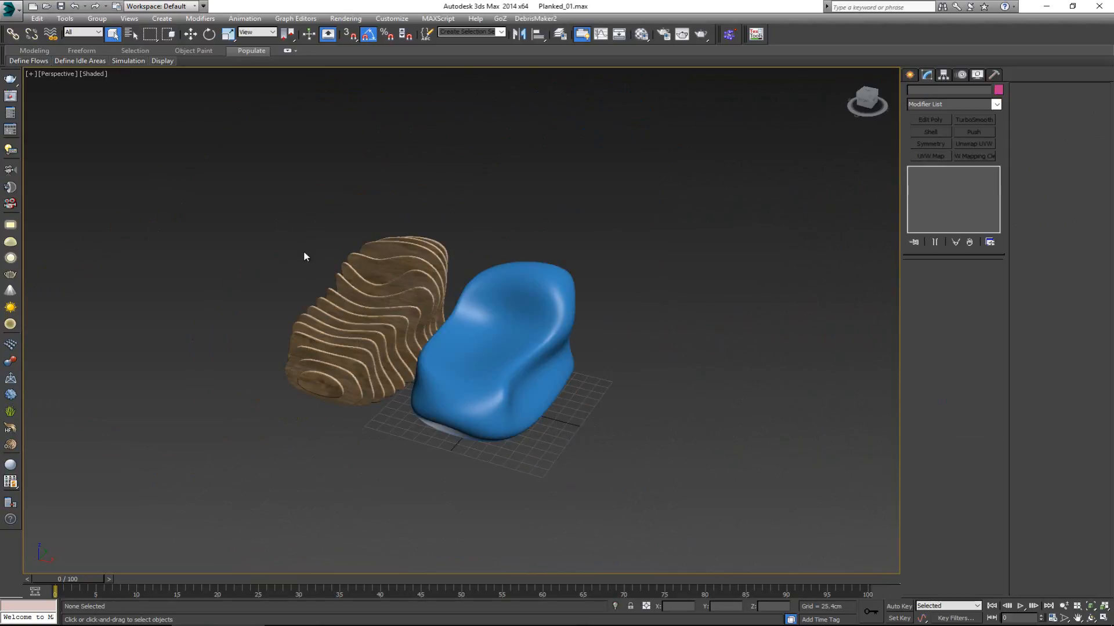
Move the blue smooth chair along X away from the wooden sliced chair, to about X 121 cm, and deselect it
click(499, 336)
key(w)
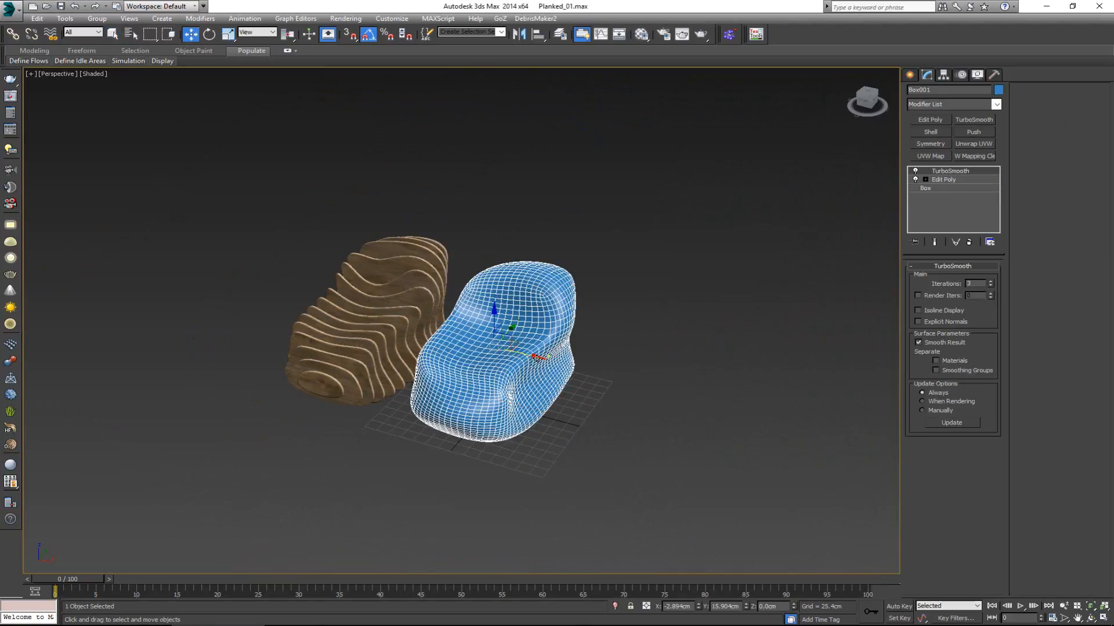
drag(536, 358, 600, 374)
click(474, 333)
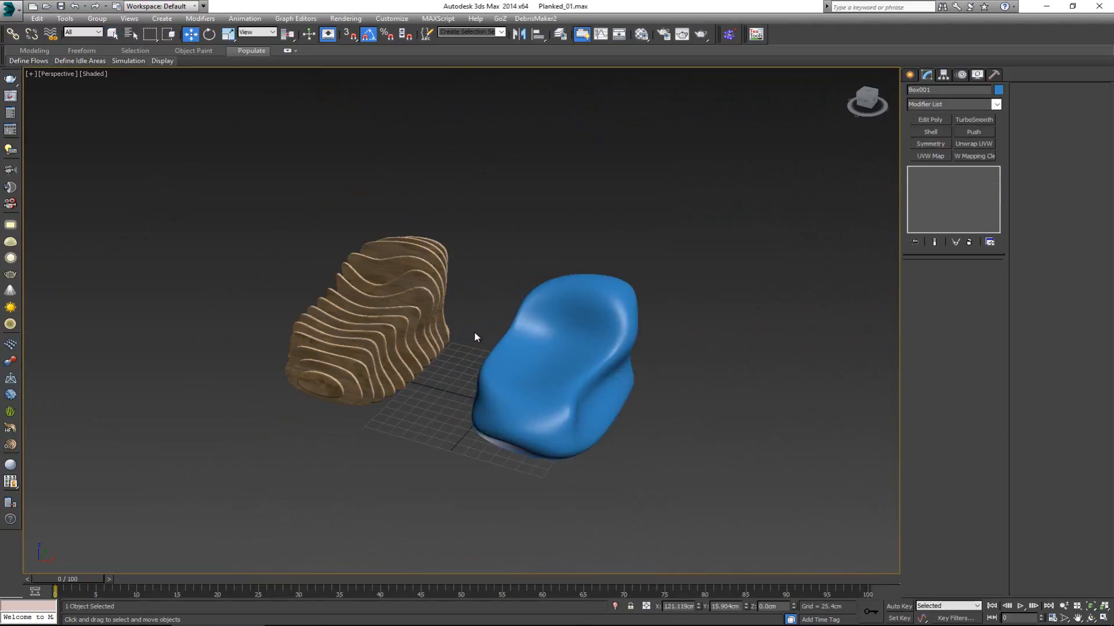
Compare the shapes of the blue smooth chair and the wooden sliced chair from several angles
alt+middle_drag(475, 332, 513, 336)
scroll(525, 328, up, 5)
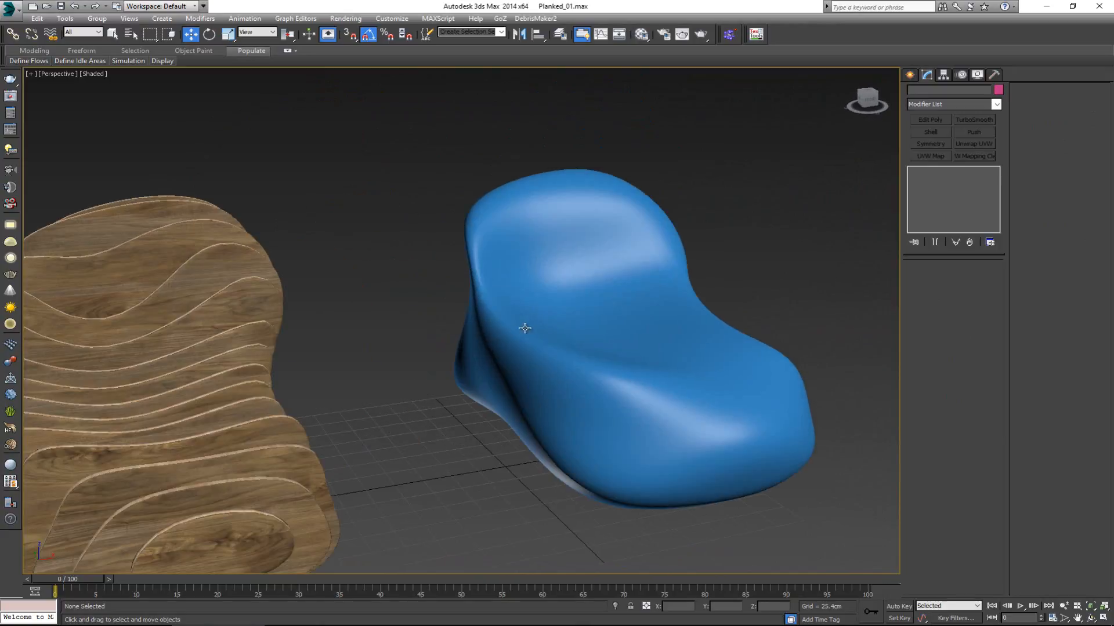
alt+middle_drag(517, 256, 643, 268)
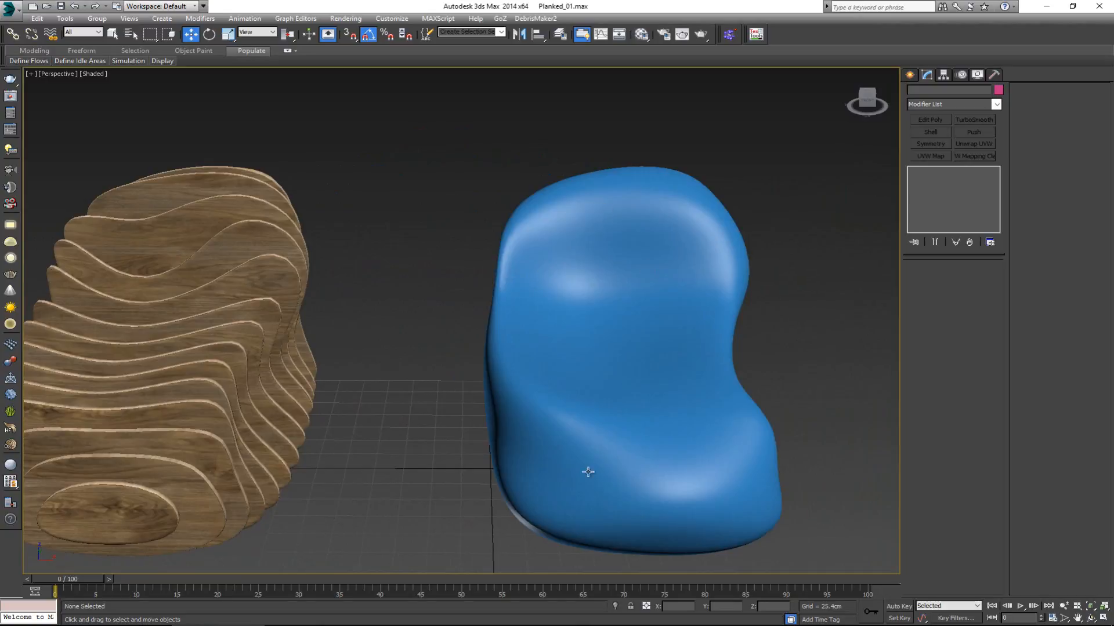
alt+middle_drag(347, 365, 419, 343)
scroll(458, 323, down, 3)
alt+middle_drag(464, 308, 470, 313)
alt+middle_drag(443, 439, 253, 273)
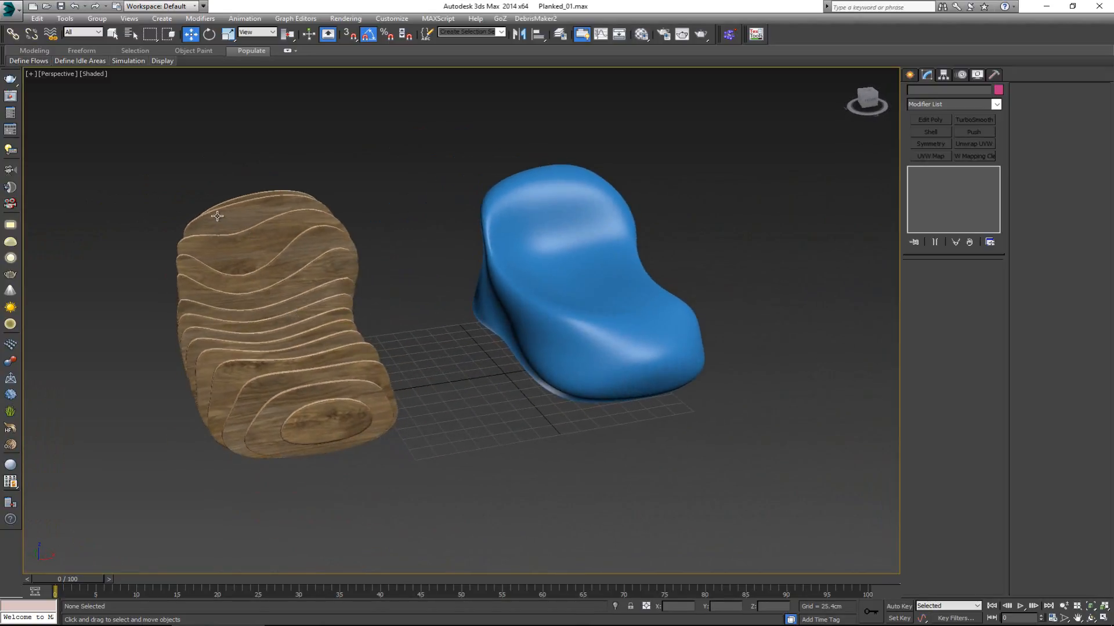
Select the wooden sliced chair and inspect the wood grain and mesh along its slice edges up close
drag(394, 139, 186, 477)
scroll(235, 375, up, 6)
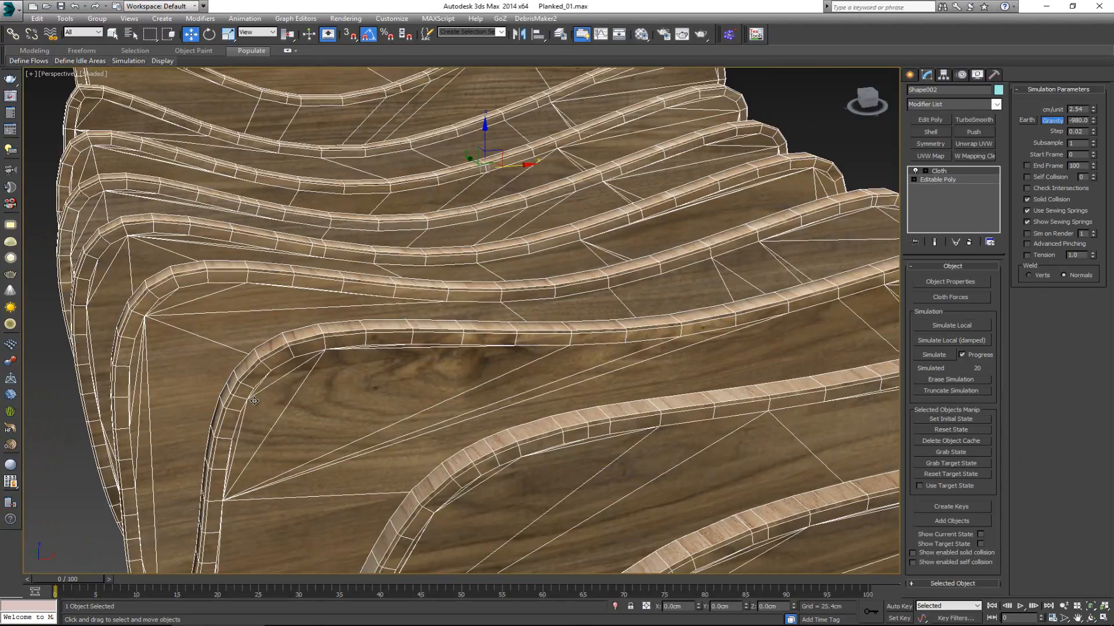
scroll(254, 401, up, 3)
click(128, 469)
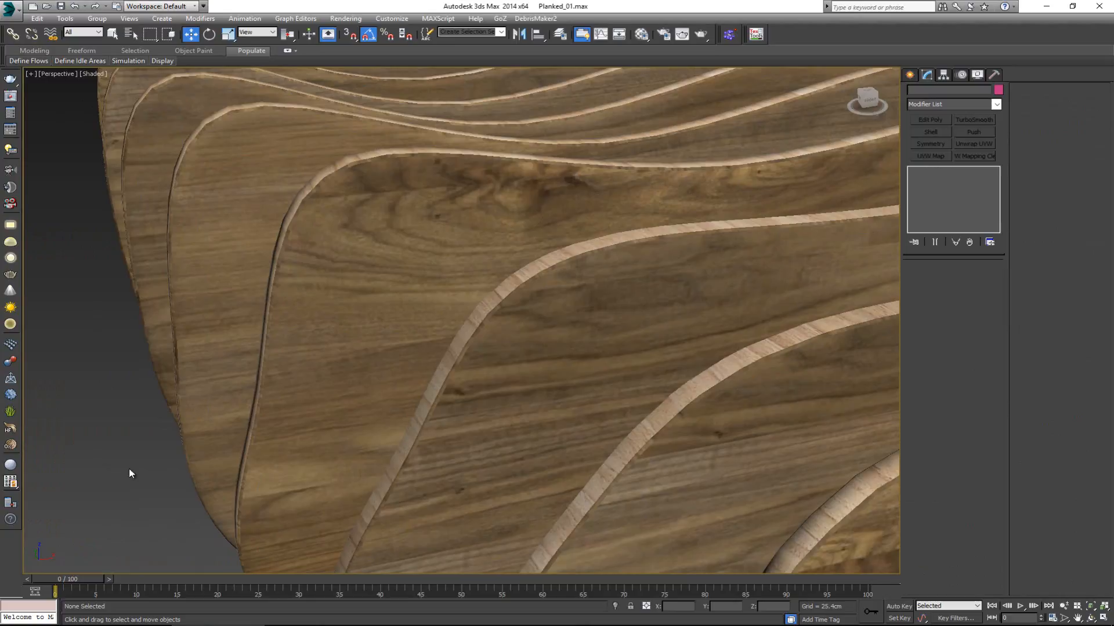
click(354, 353)
scroll(361, 256, up, 5)
scroll(356, 279, down, 5)
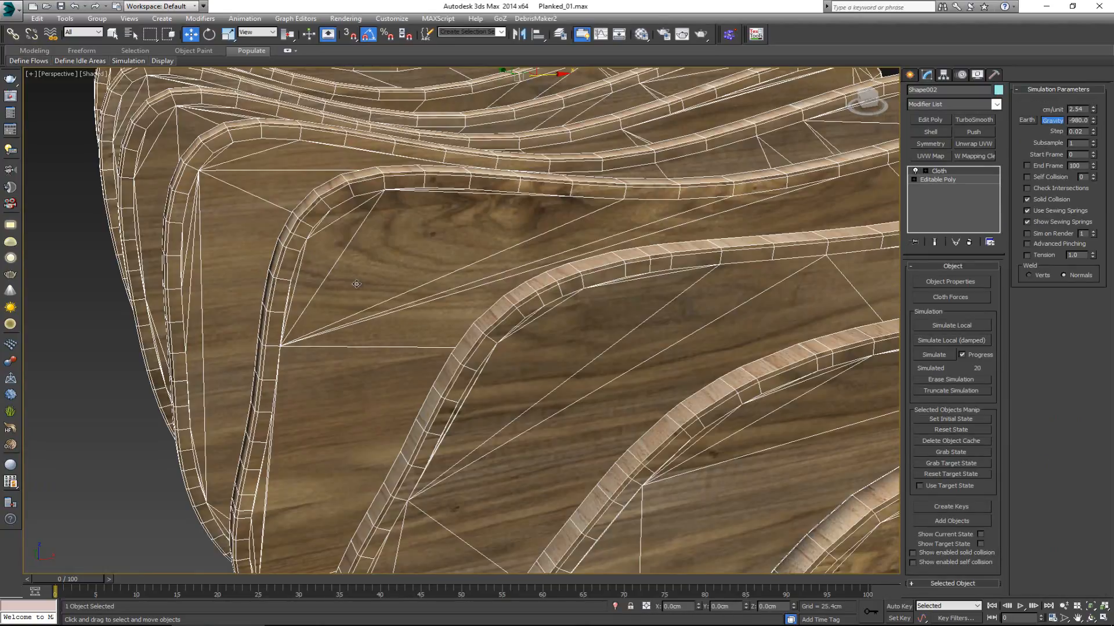
scroll(356, 284, down, 3)
scroll(480, 306, up, 3)
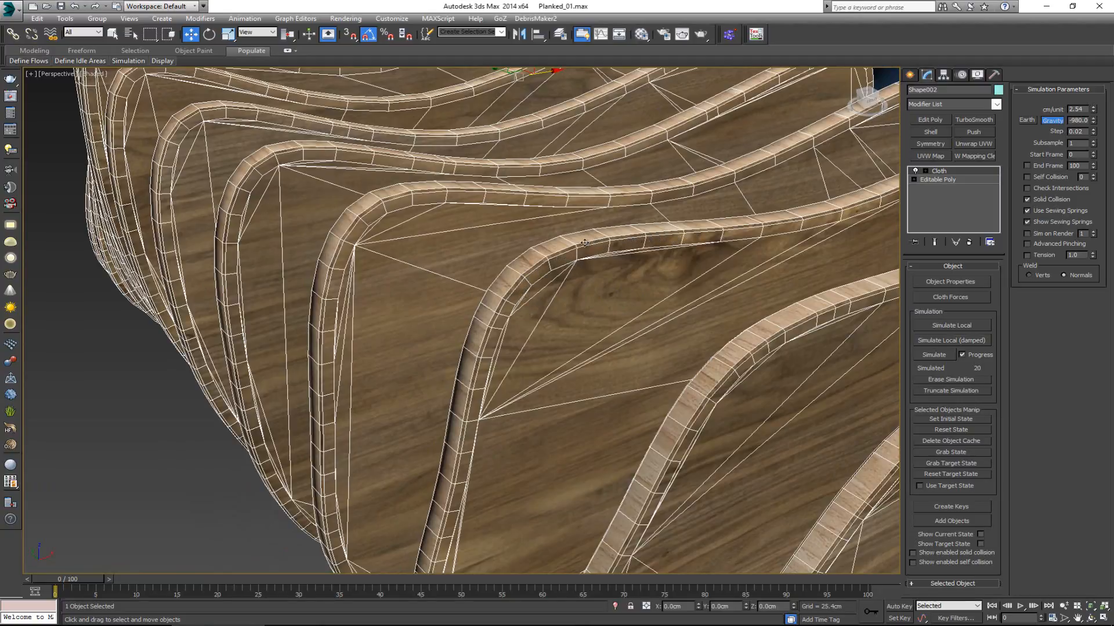
scroll(384, 319, down, 5)
middle_drag(480, 306, 398, 384)
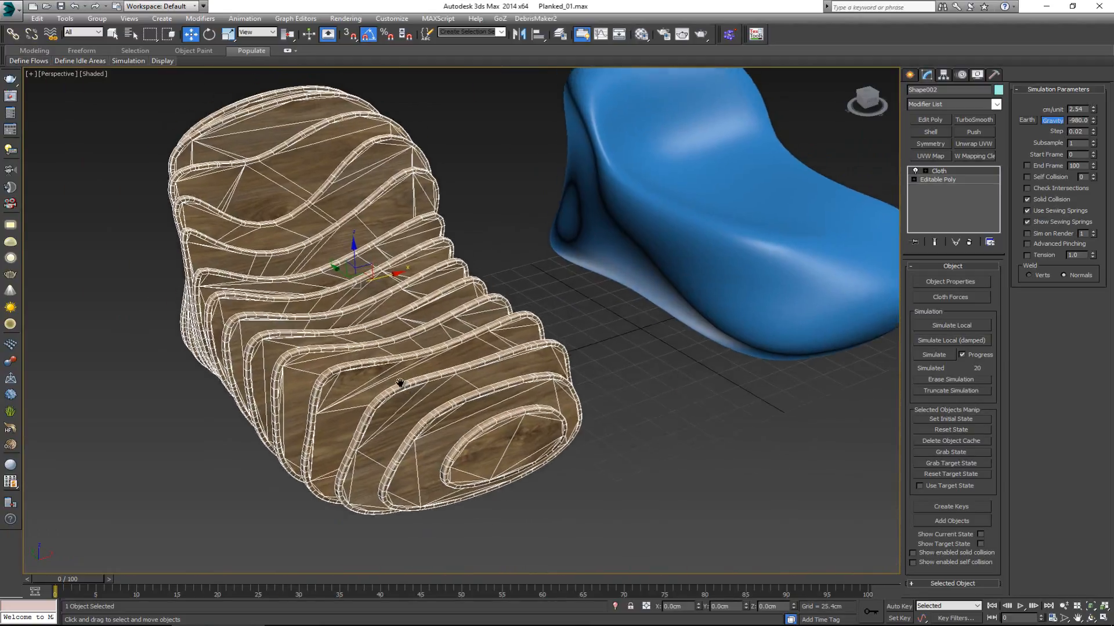
scroll(399, 384, down, 3)
Remove the Cloth modifier from the wooden sliced chair and add an Unwrap UVW modifier to it
click(969, 242)
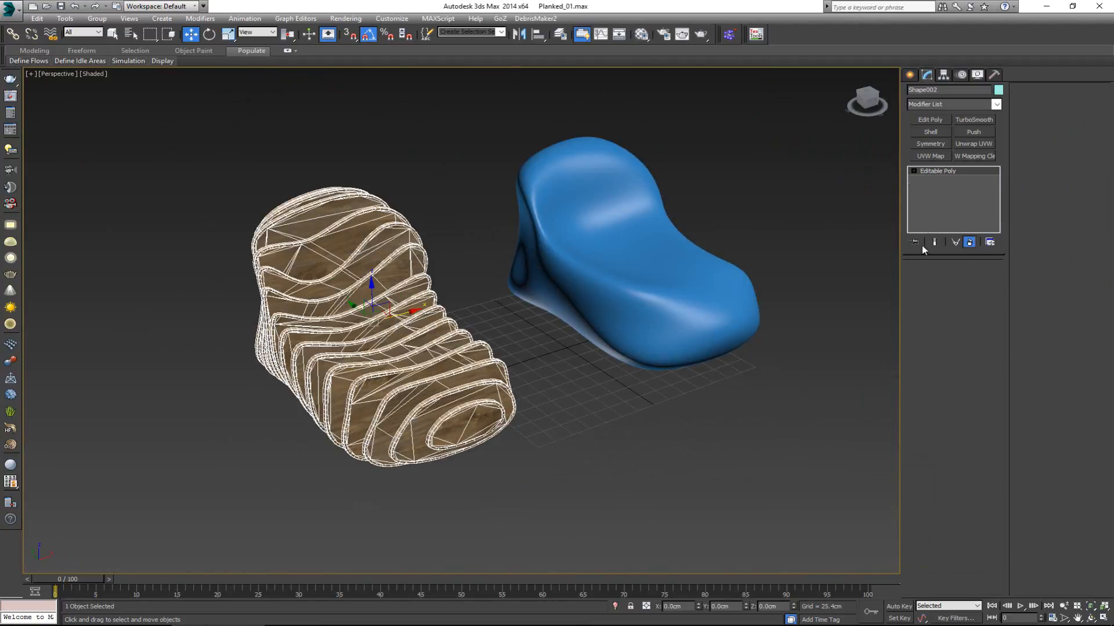
alt+middle_drag(510, 280, 478, 270)
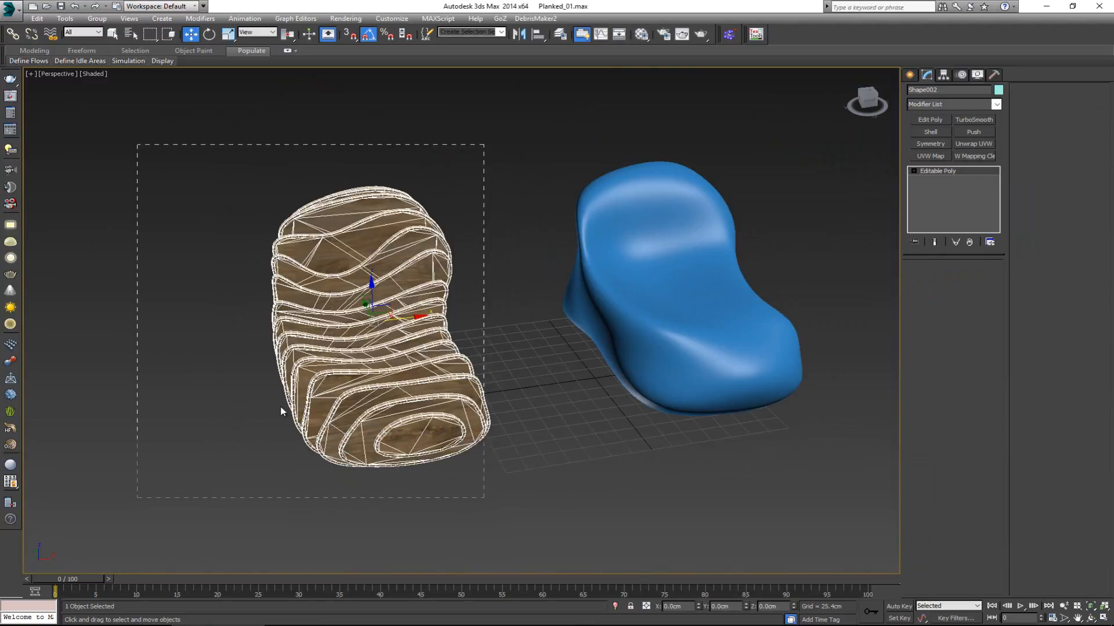
alt+middle_drag(280, 406, 345, 327)
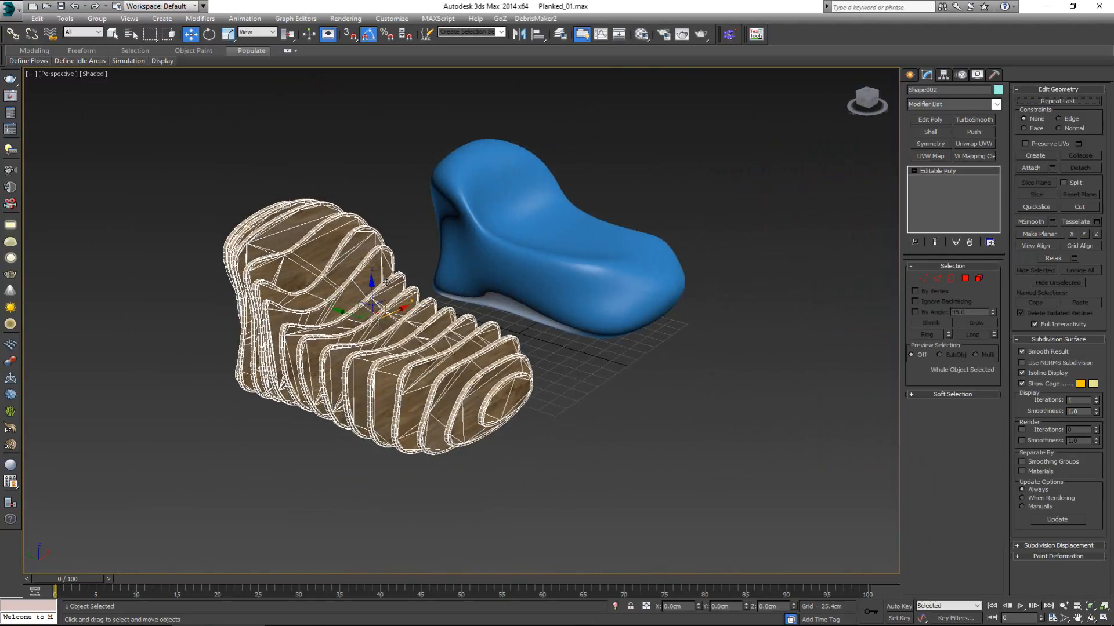
click(969, 145)
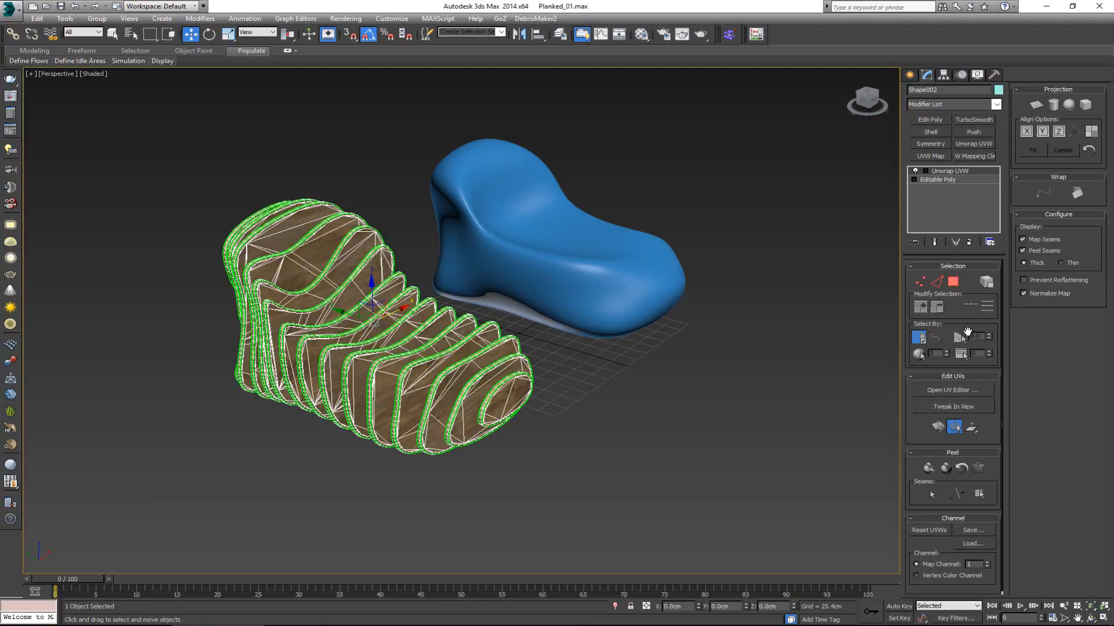
Open the sliced chair's UV layout, examine the edge strips and face islands, and close the editor without vertex selection mode active
click(959, 390)
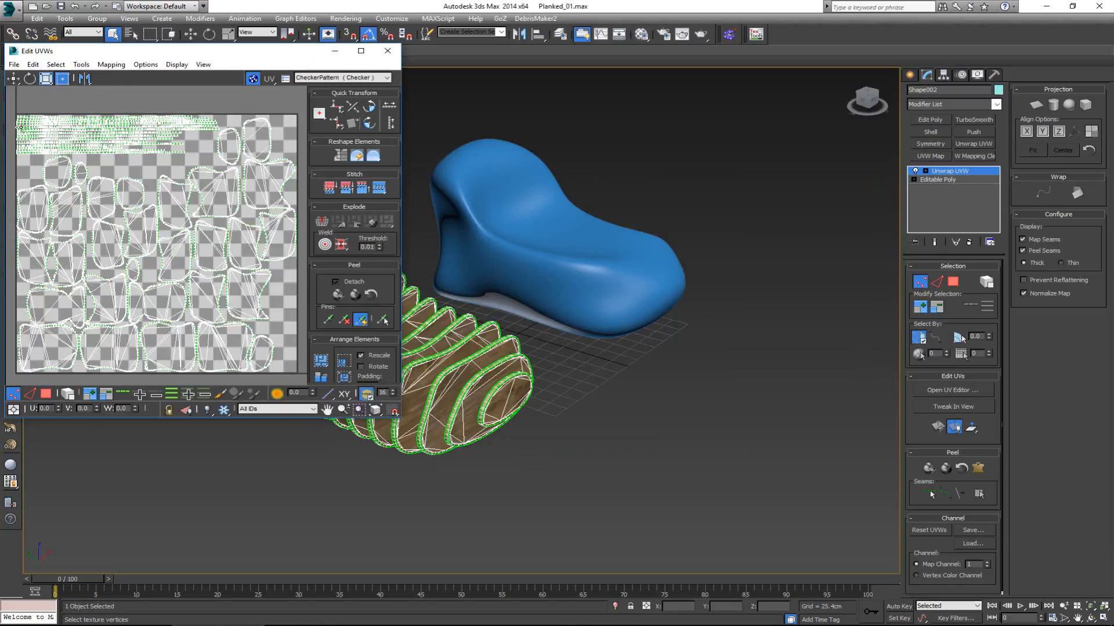
scroll(22, 128, up, 5)
middle_drag(177, 163, 65, 197)
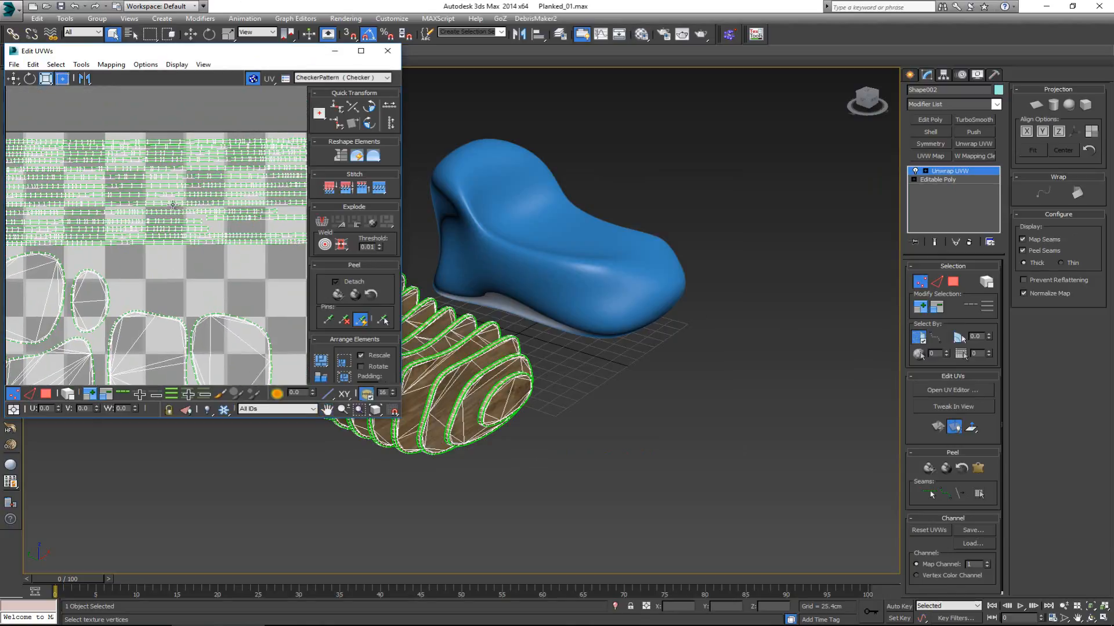
middle_drag(160, 194, 13, 168)
middle_drag(128, 210, 73, 236)
scroll(74, 236, down, 2)
scroll(74, 236, down, 5)
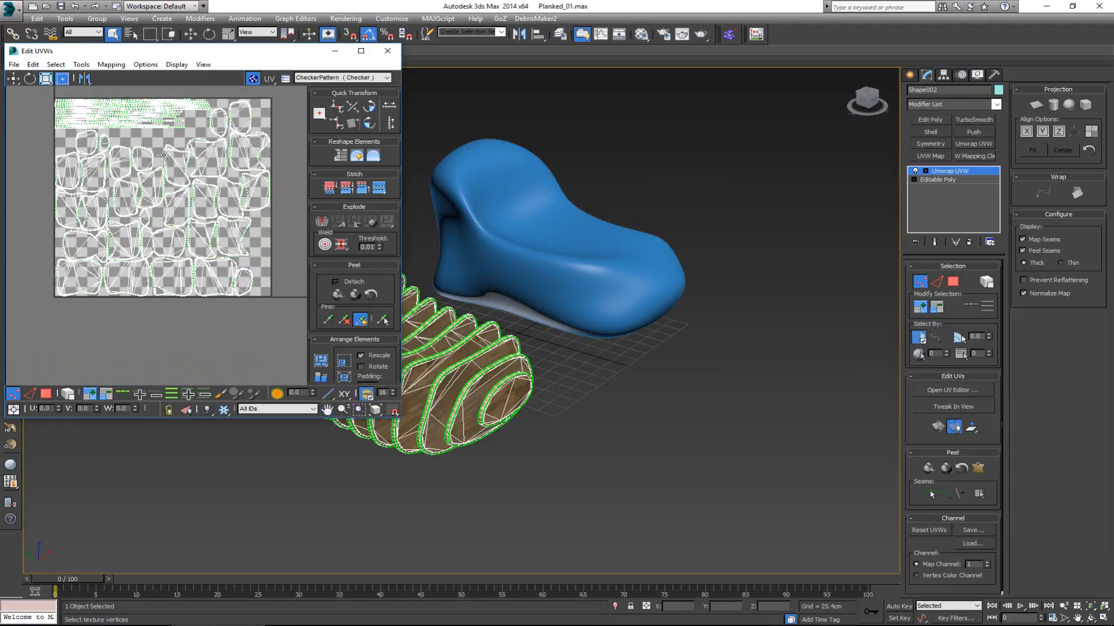
middle_drag(163, 154, 159, 203)
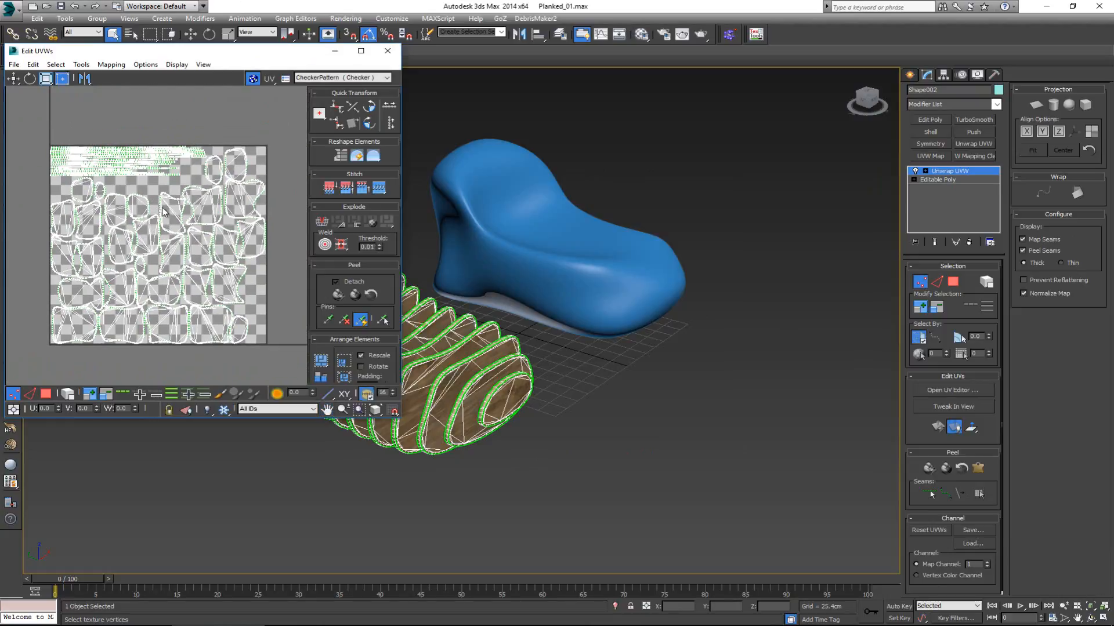
click(387, 51)
click(920, 282)
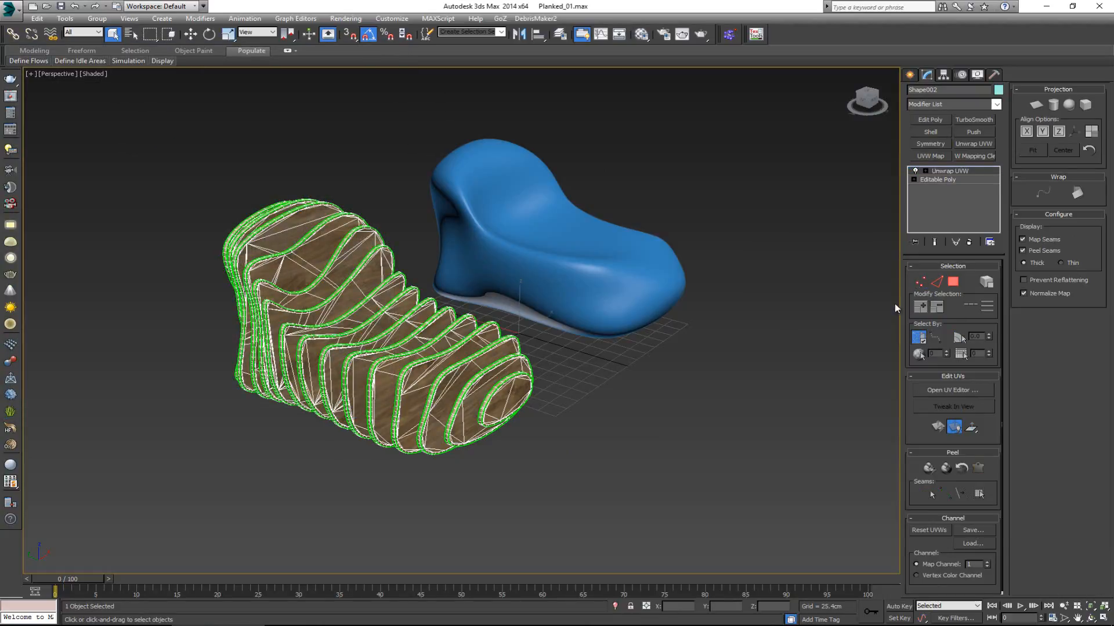
Deselect the wooden sliced chair and examine its wood grain and slice edges up close and from several angles
click(645, 382)
scroll(364, 354, up, 8)
scroll(353, 354, up, 4)
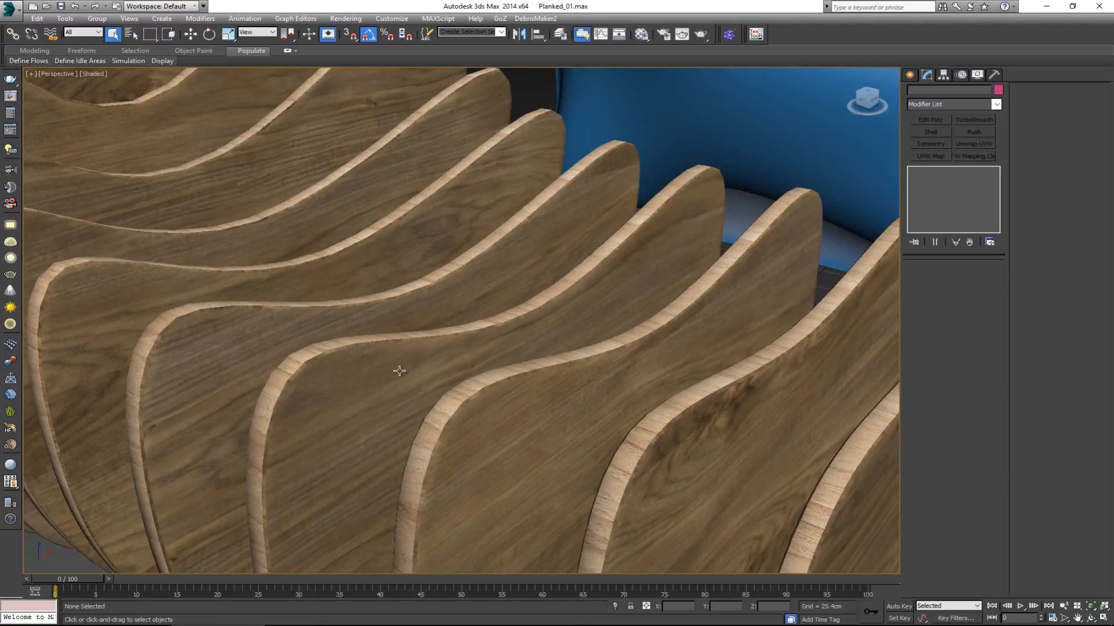
scroll(401, 331, down, 4)
middle_drag(399, 371, 377, 326)
scroll(323, 264, down, 7)
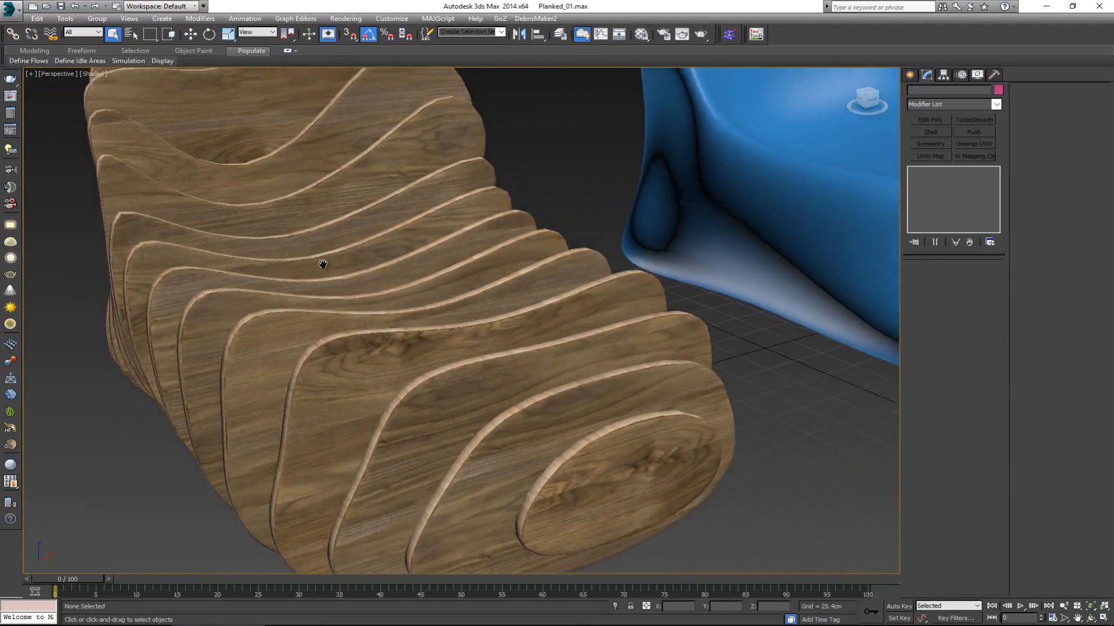
alt+middle_drag(320, 156, 286, 171)
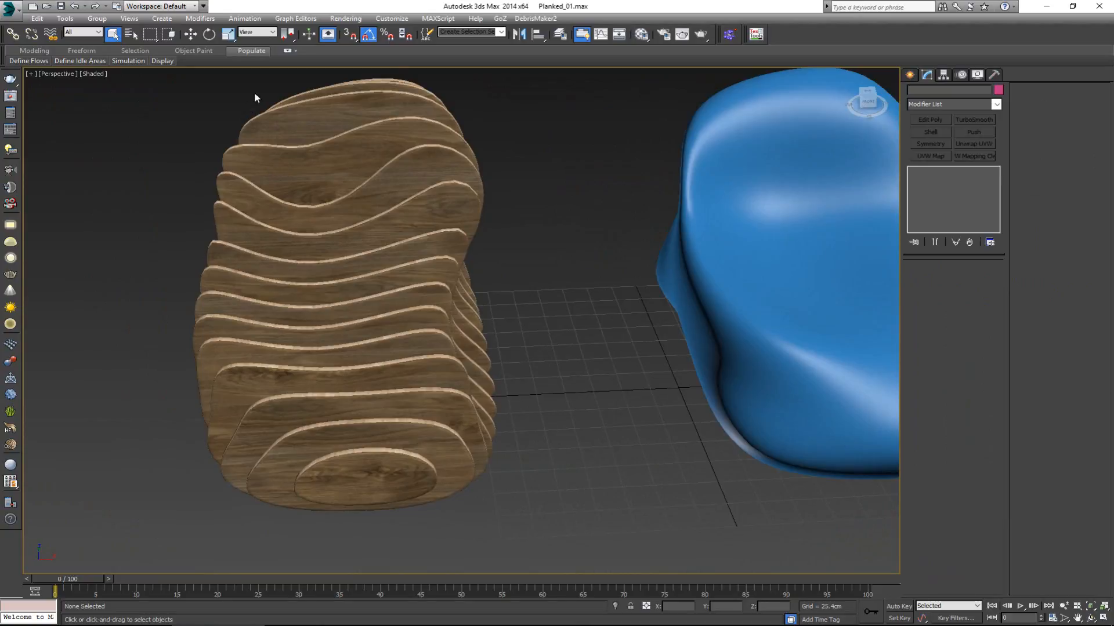
alt+middle_drag(191, 385, 248, 368)
Open the chair's Multi/Sub-Object material and compare the wood on the slice edges with the wood on the faces
key(m)
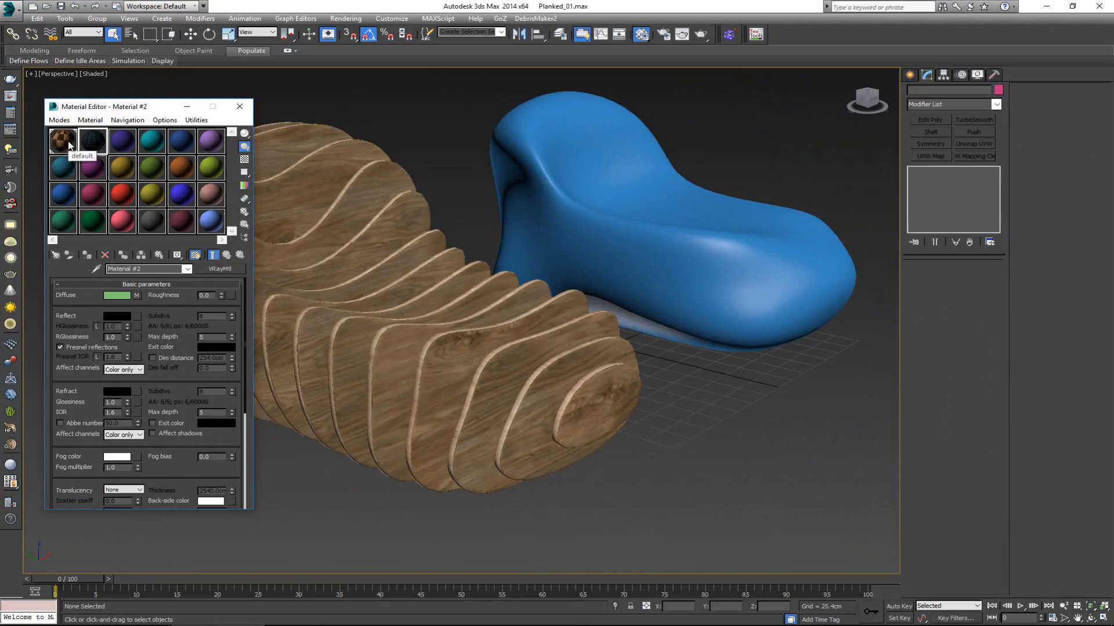
click(71, 146)
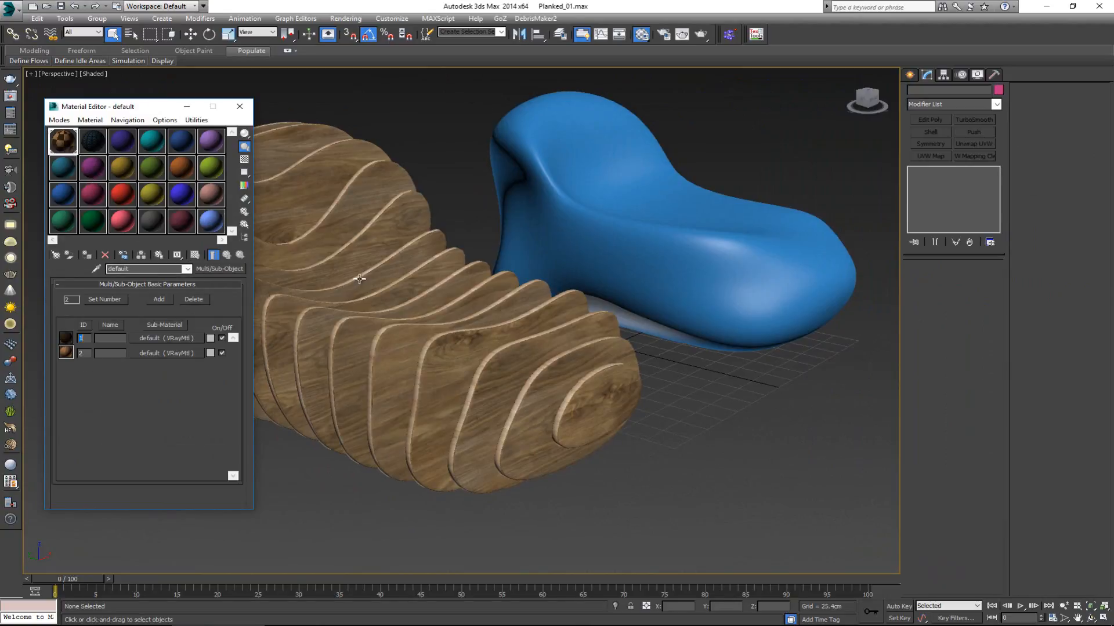
middle_drag(360, 279, 451, 304)
alt+middle_drag(385, 319, 369, 327)
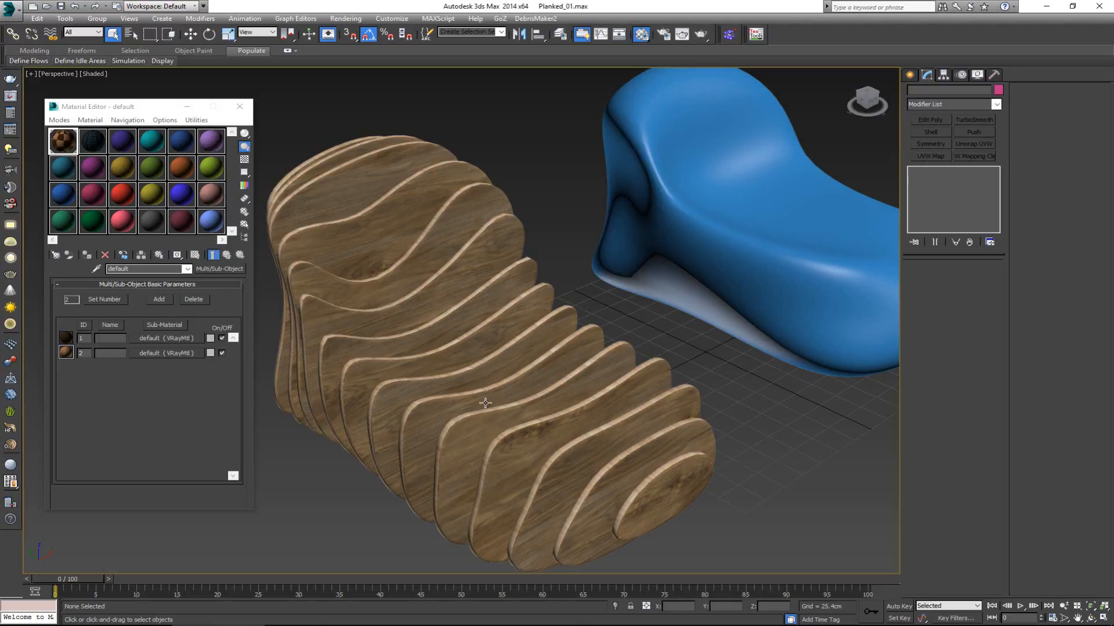
scroll(483, 398, up, 10)
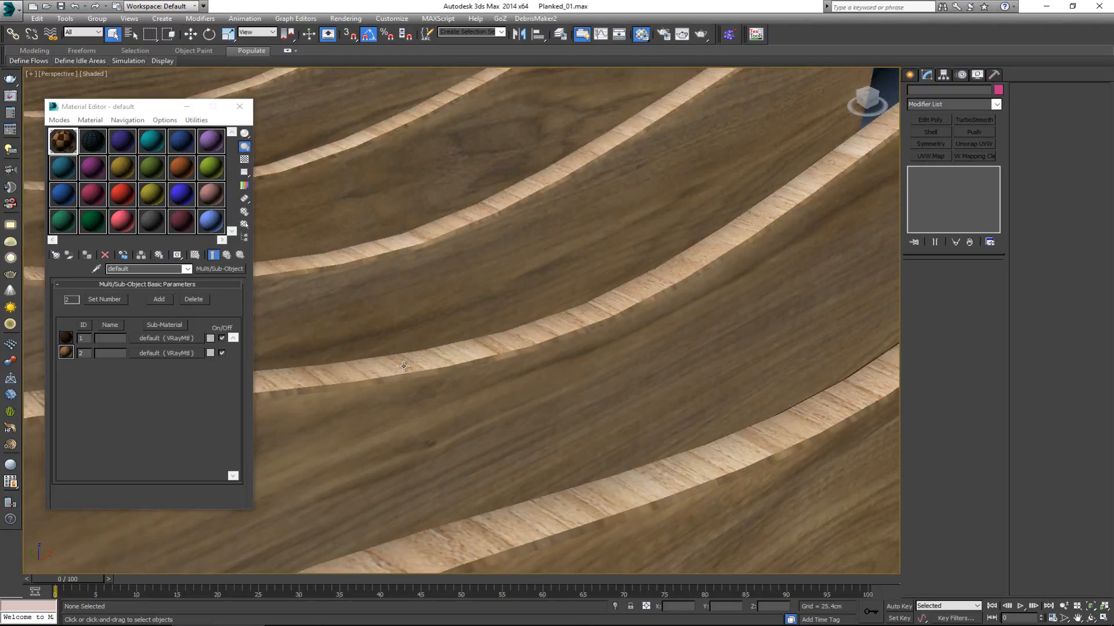
middle_drag(508, 447, 566, 369)
scroll(566, 369, down, 5)
scroll(518, 395, up, 2)
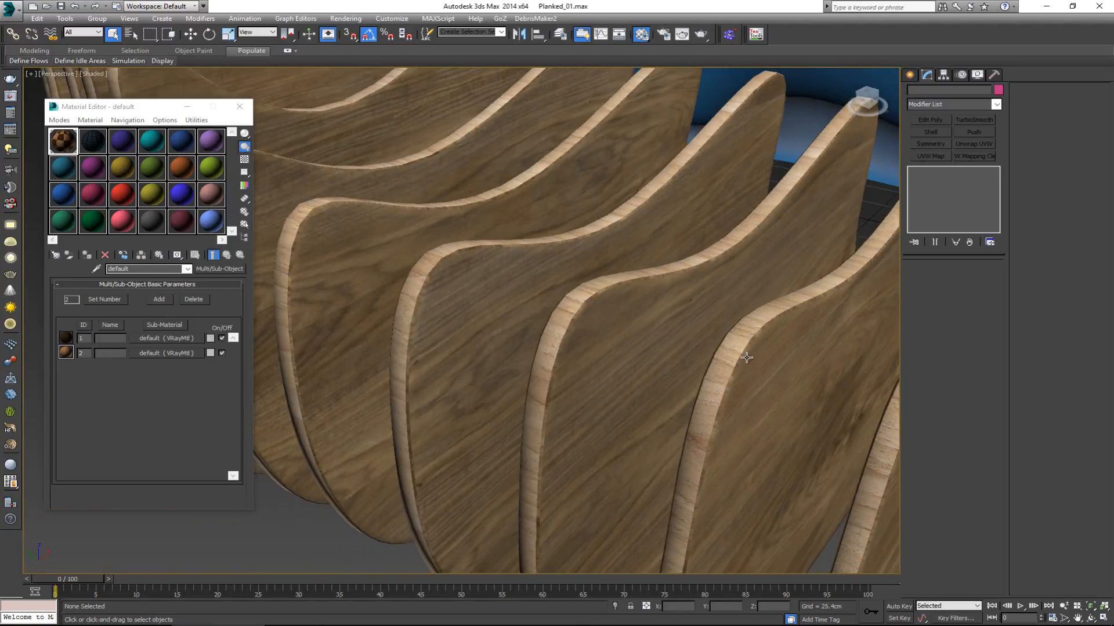
middle_drag(700, 424, 473, 356)
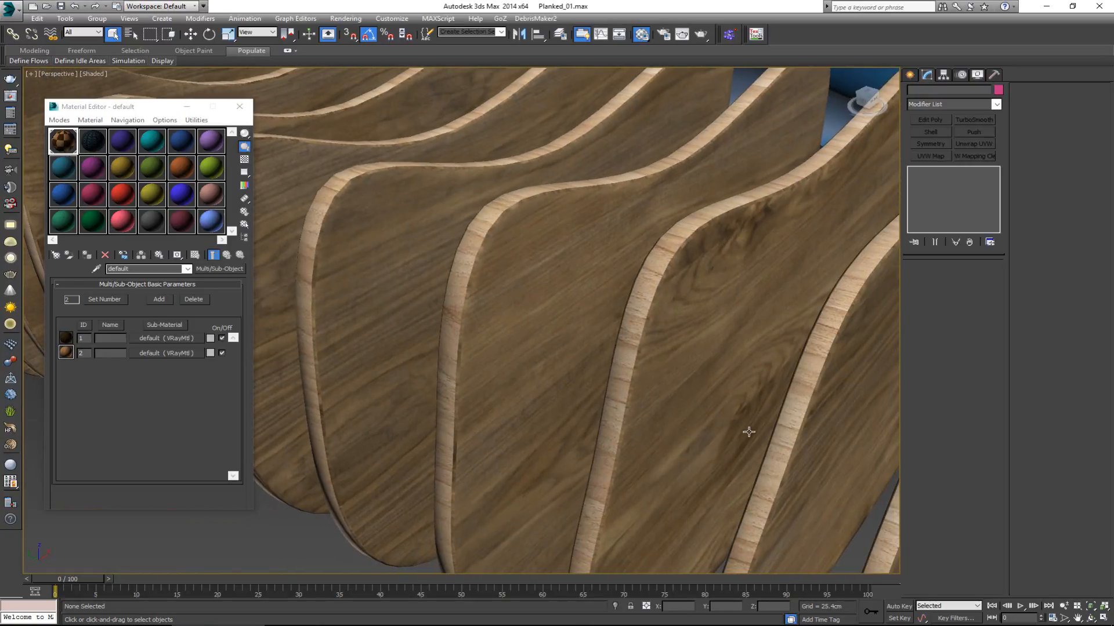
Select the sliced chair and, at its Editable Poly level, ring-select the edges across the front slice's outer rim
scroll(580, 400, down, 5)
click(705, 372)
click(707, 376)
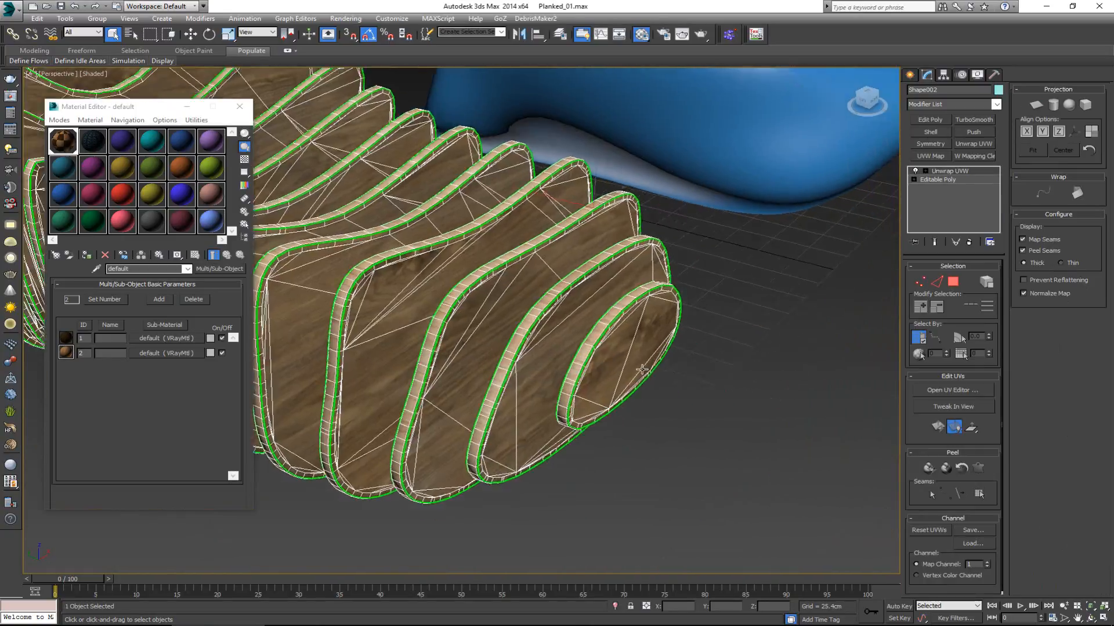
scroll(707, 376, up, 5)
click(952, 180)
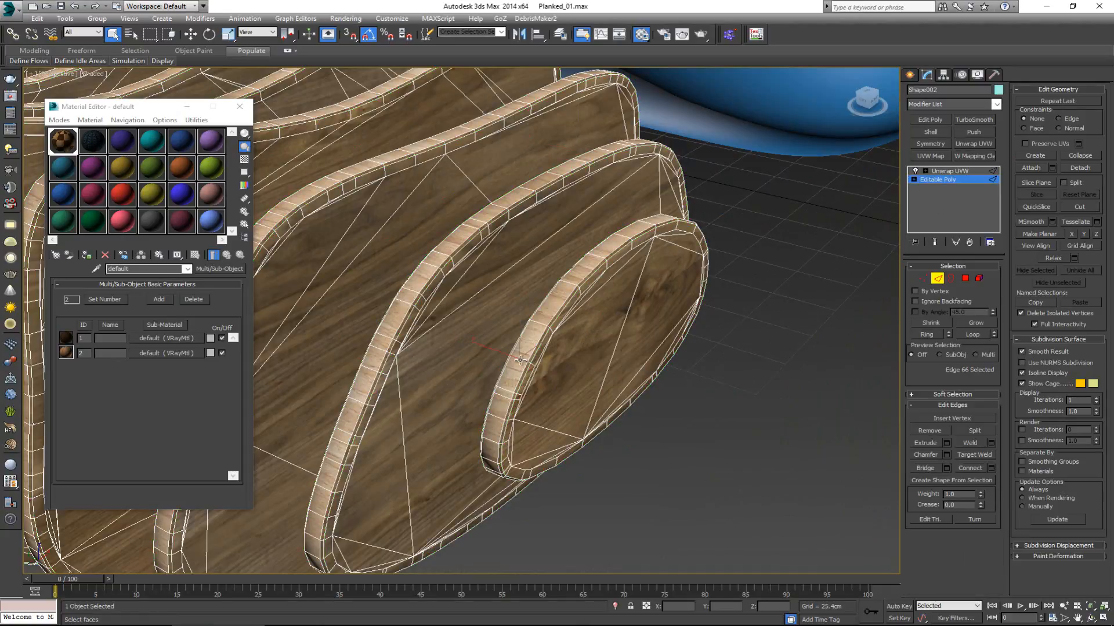
scroll(520, 360, up, 4)
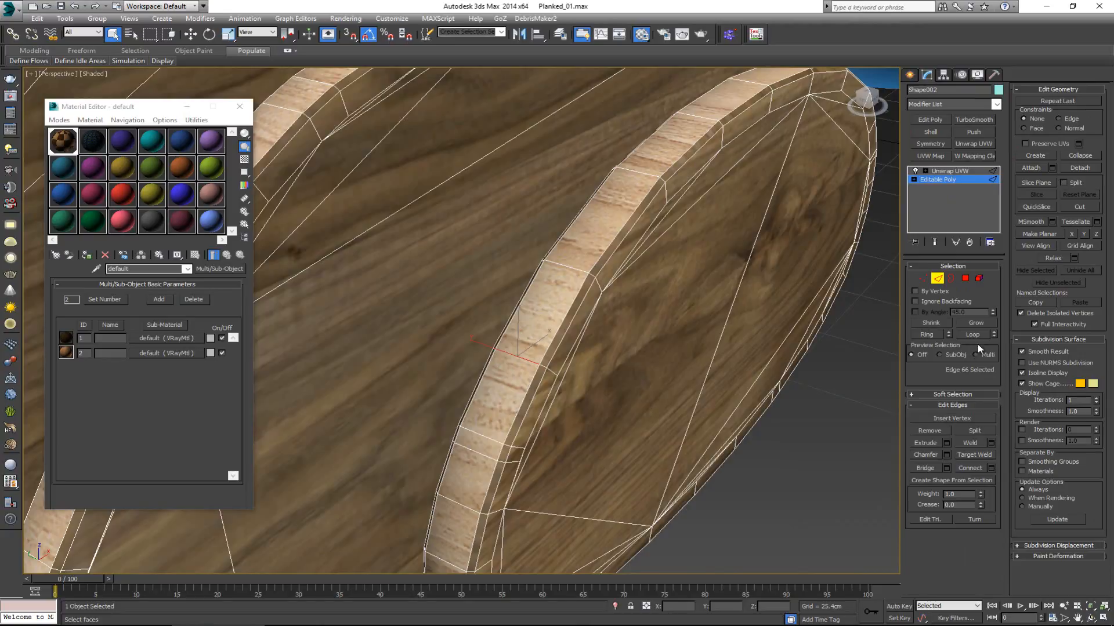
click(931, 340)
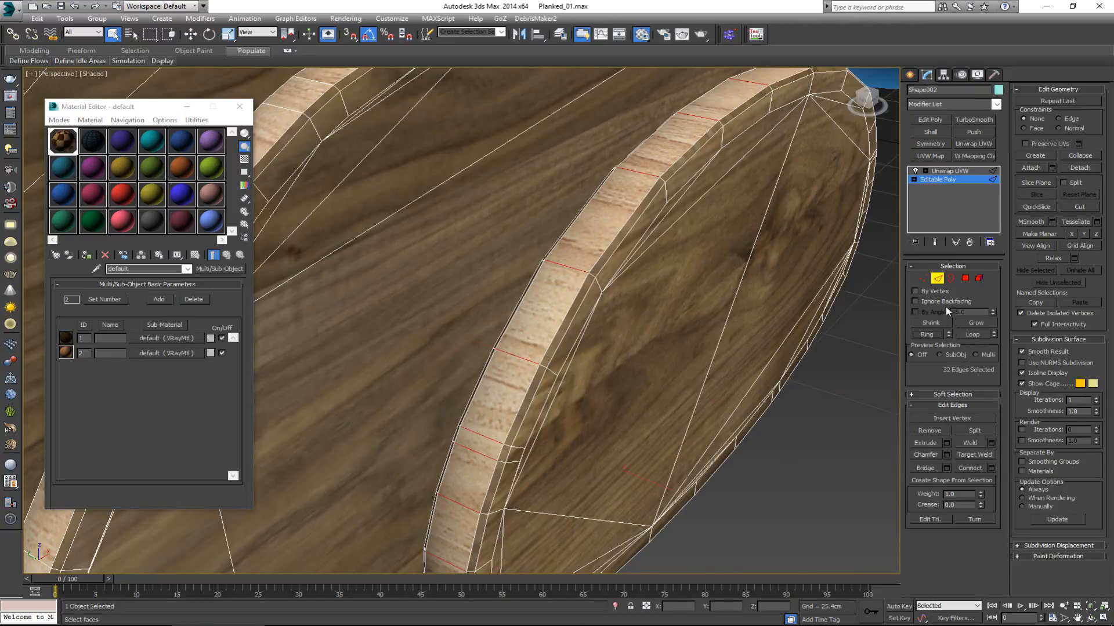
Convert the edge ring to a polygon selection, check its material ID, and then deselect the chair
click(968, 277)
scroll(664, 348, down, 6)
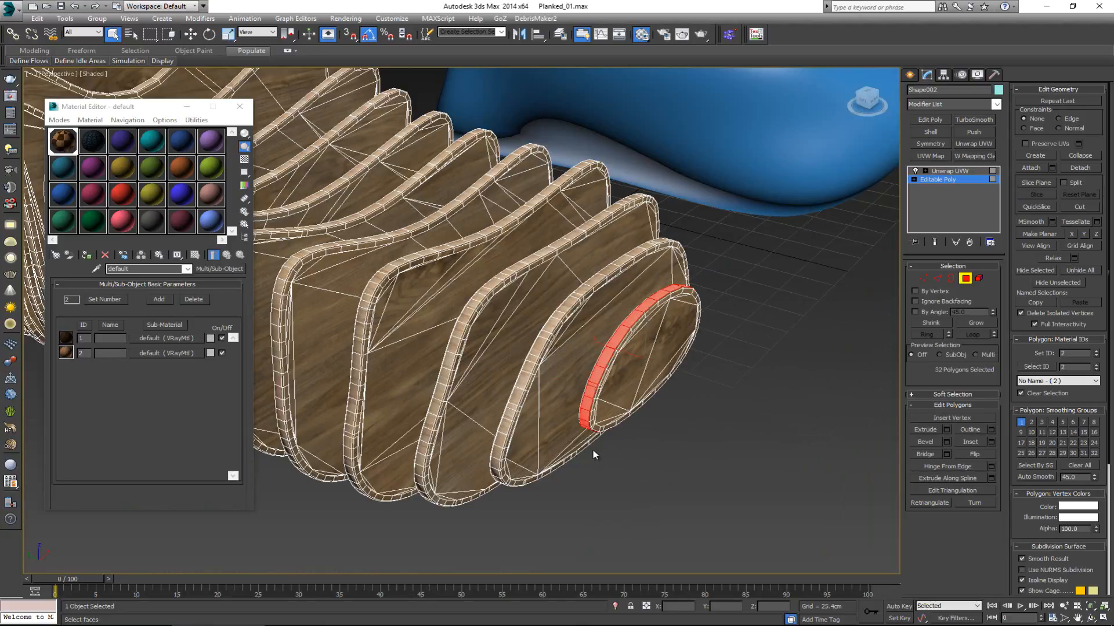
drag(1073, 355, 1054, 354)
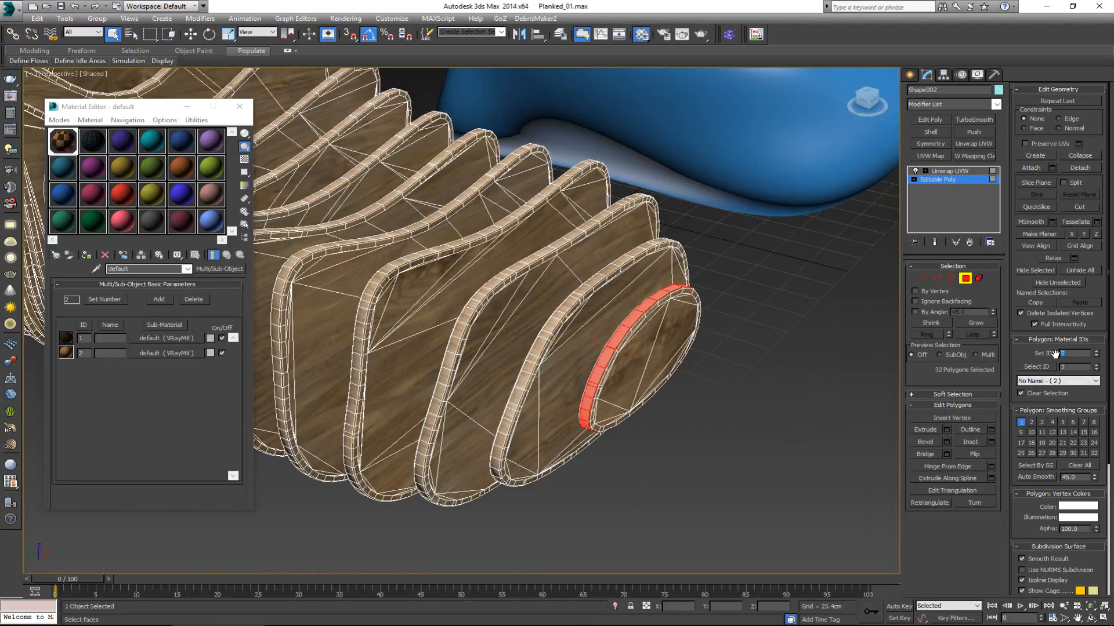
click(965, 279)
alt+middle_drag(615, 285, 688, 392)
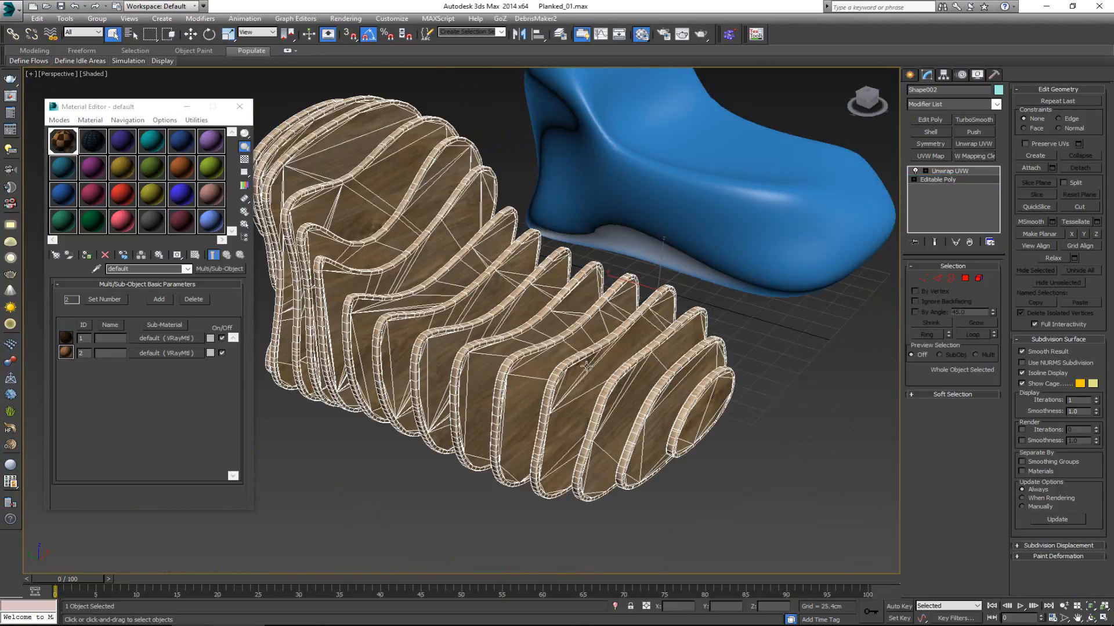
click(718, 465)
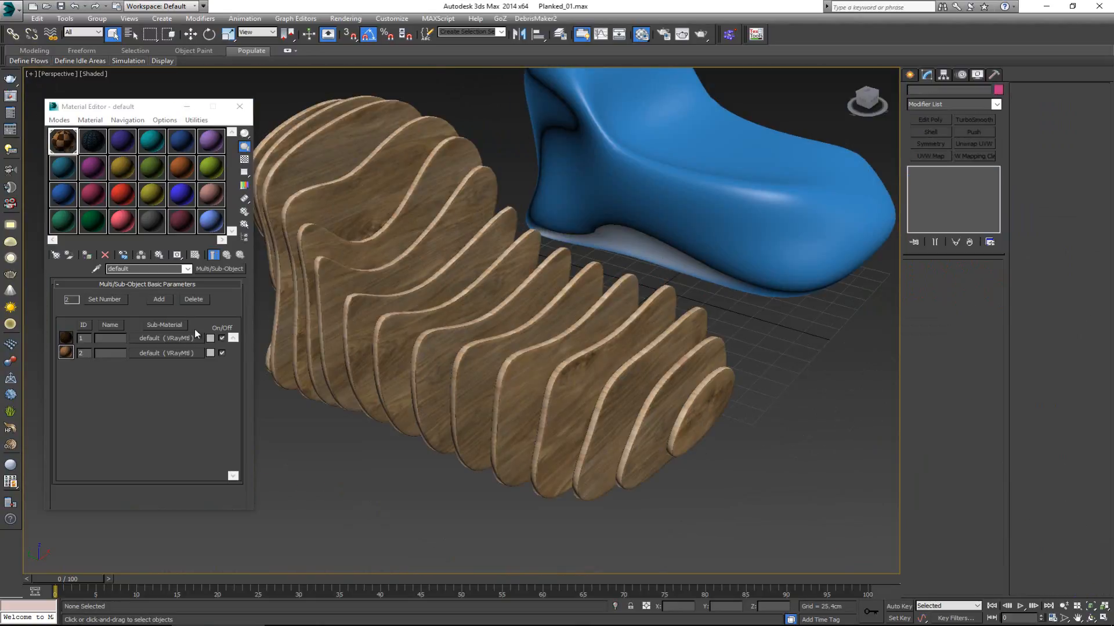
View the diffuse bitmap Seamless_Wood.jpg of the sub-material with ID 2 and return to the parent material
scroll(467, 366, up, 5)
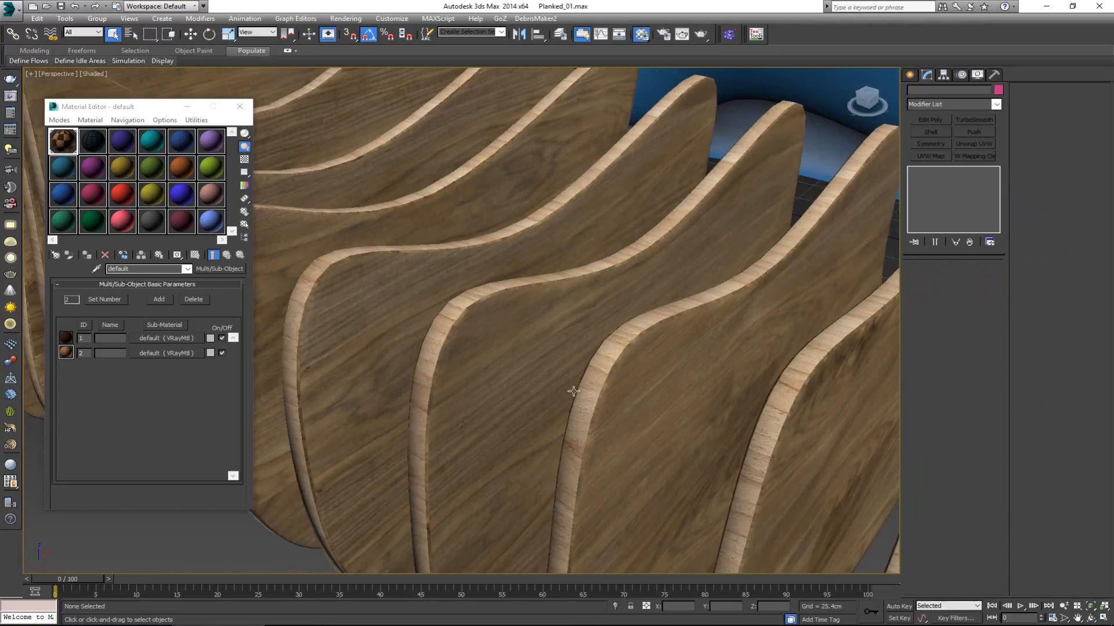
click(142, 351)
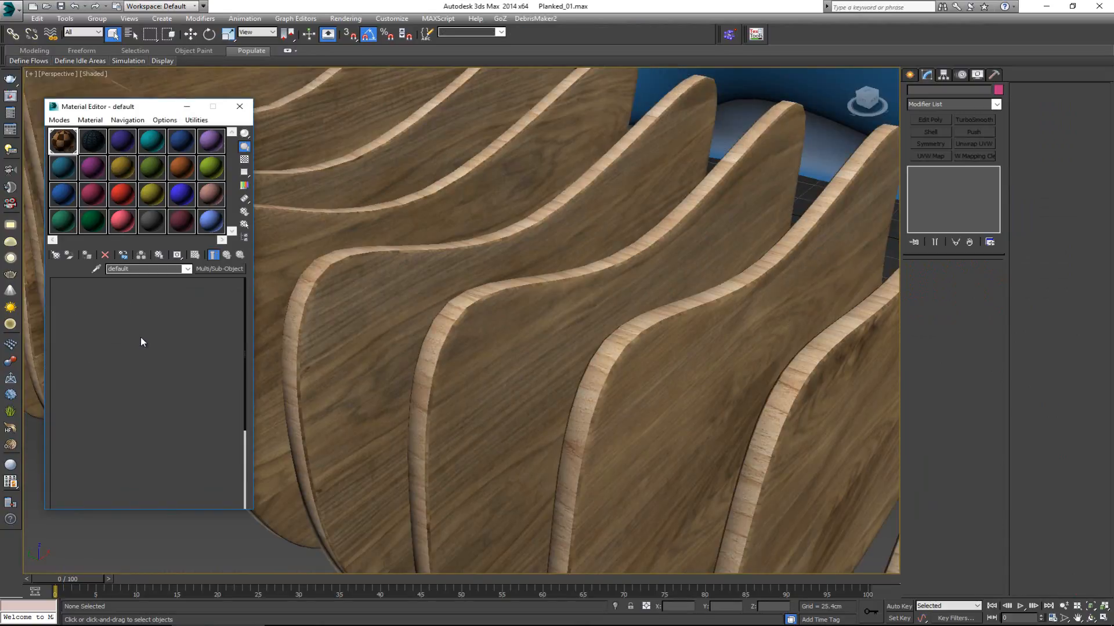
click(139, 296)
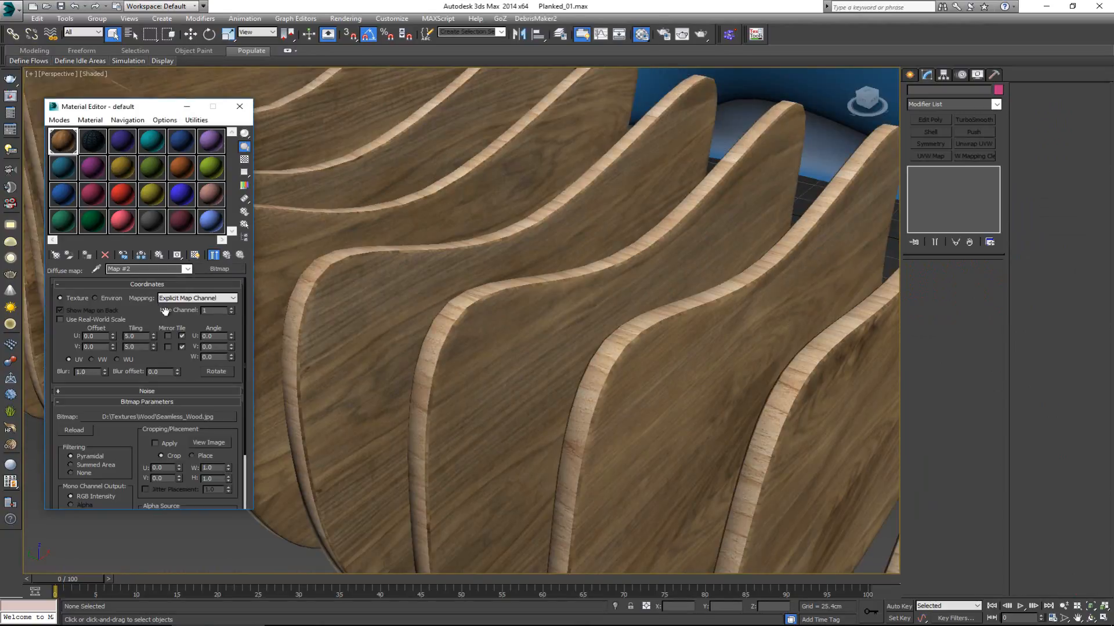
click(221, 443)
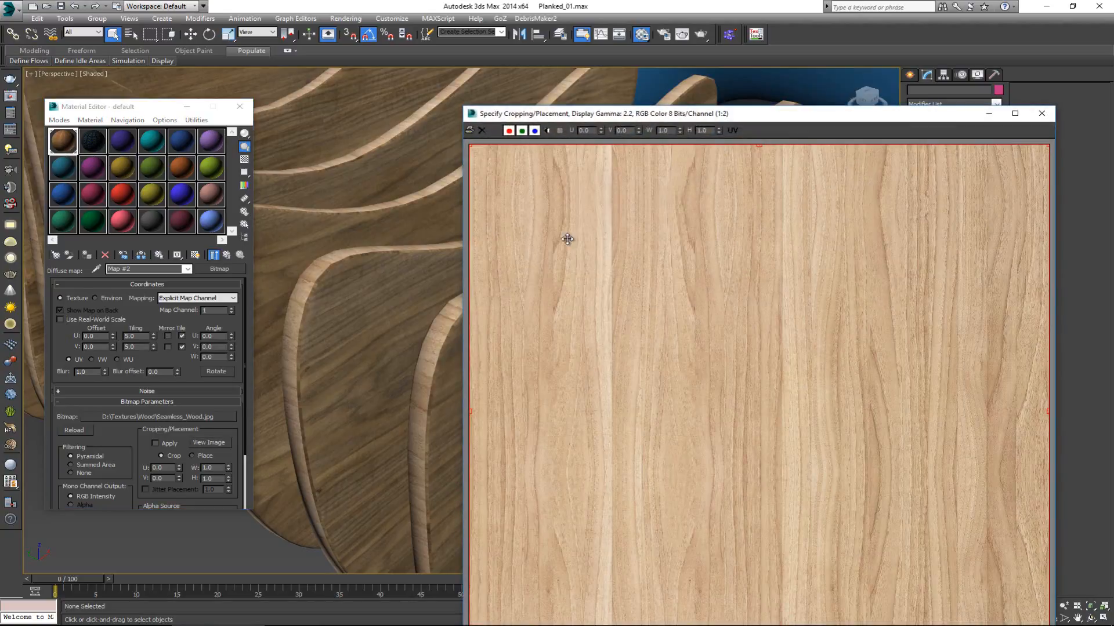
drag(695, 113, 568, 44)
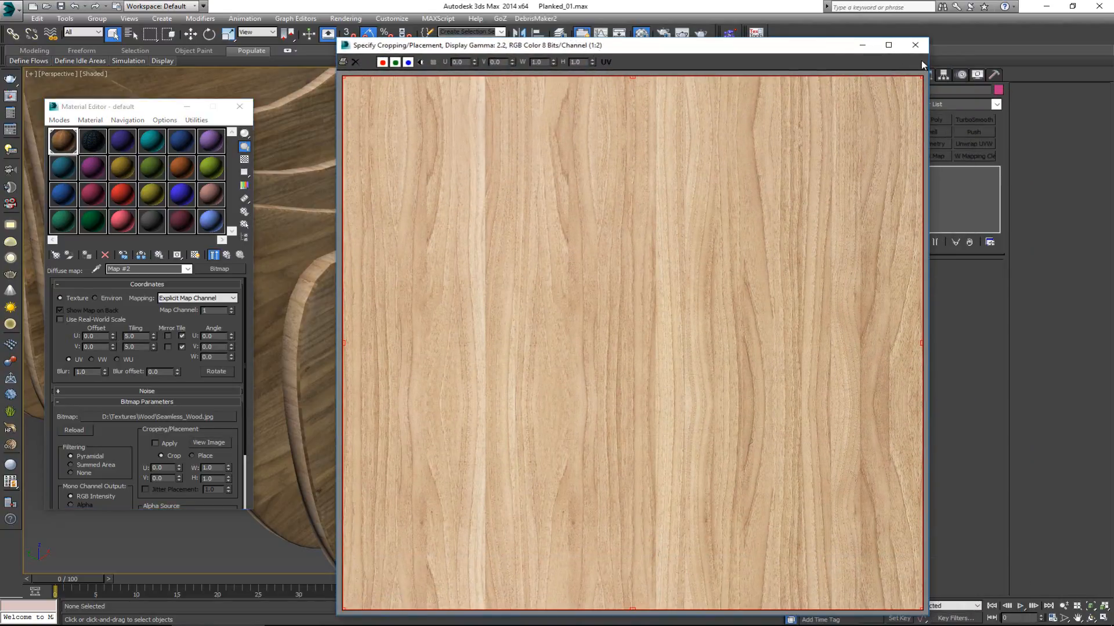
click(914, 45)
click(226, 255)
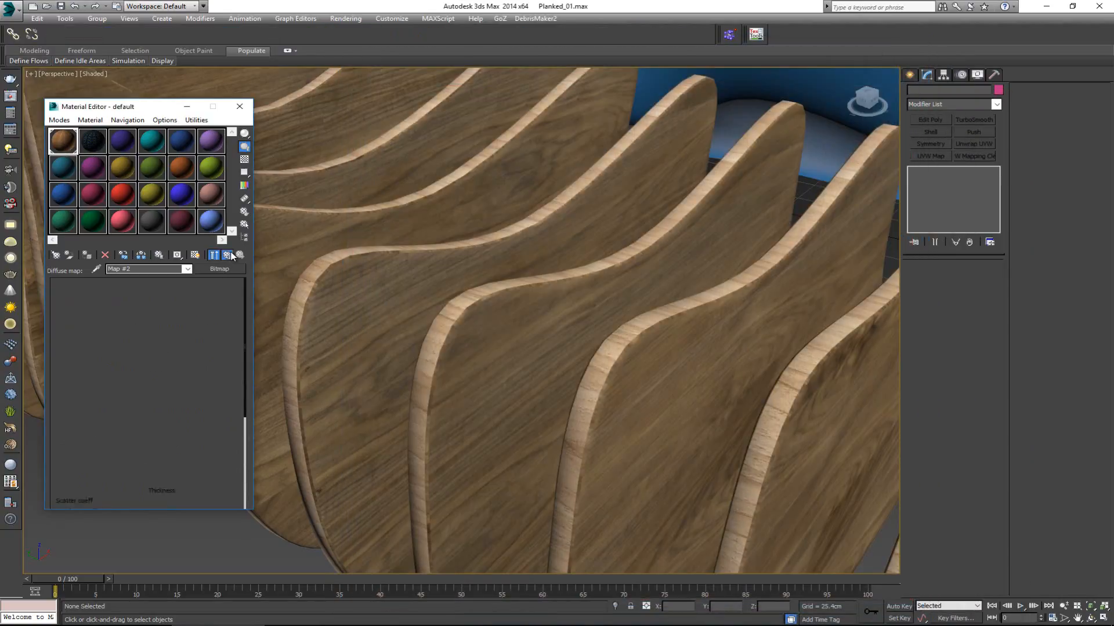
click(231, 253)
View the diffuse bitmap walnut_natural.png of the sub-material with ID 1 and close the image
click(137, 338)
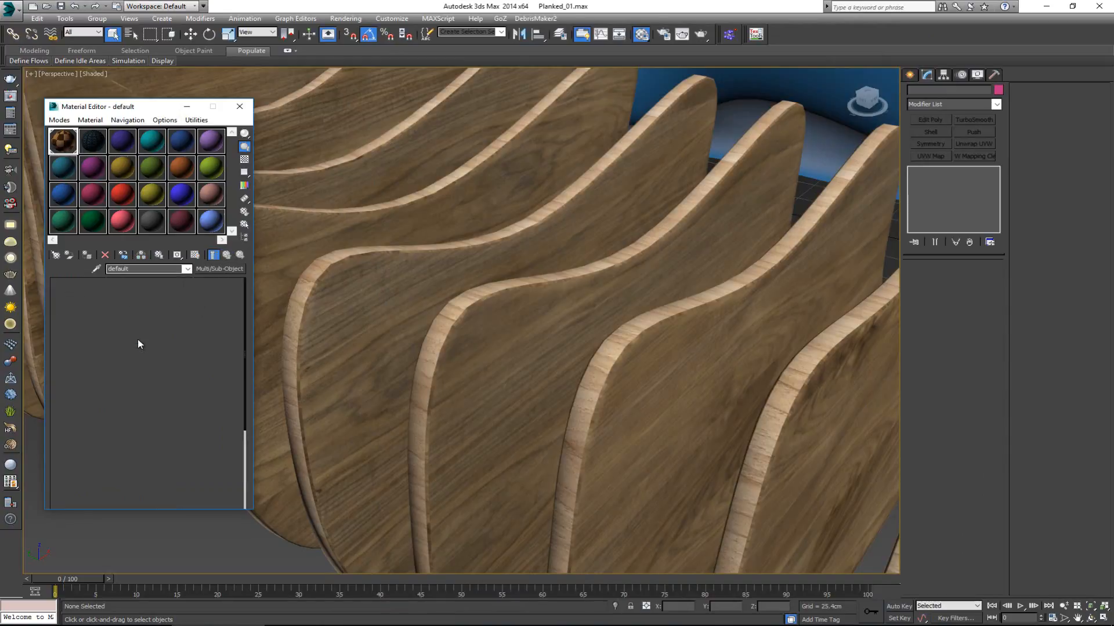
click(138, 296)
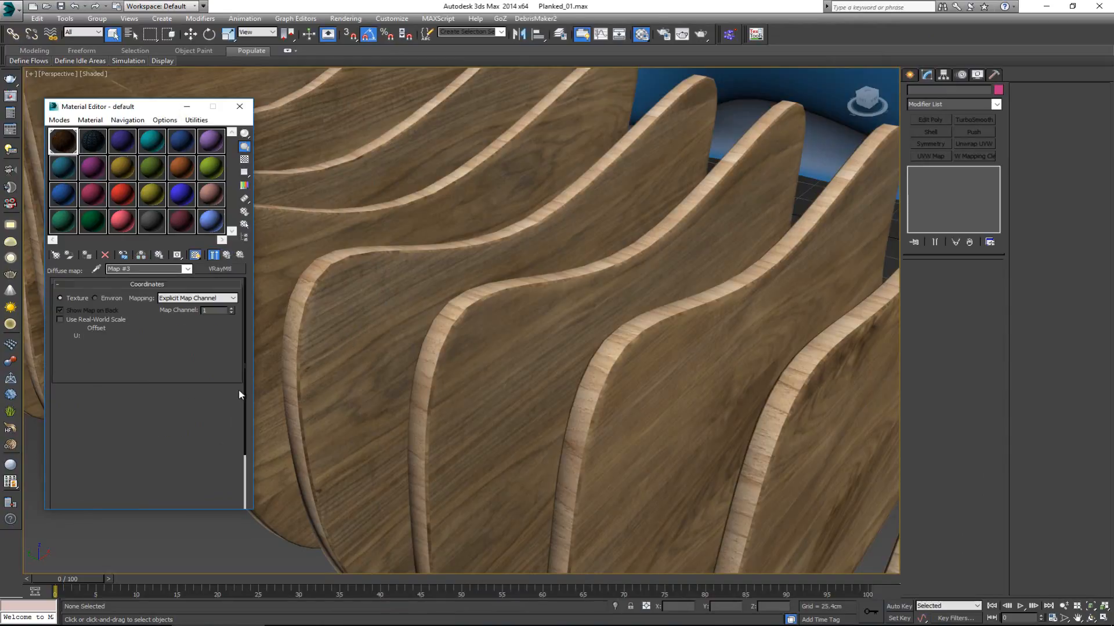
click(212, 442)
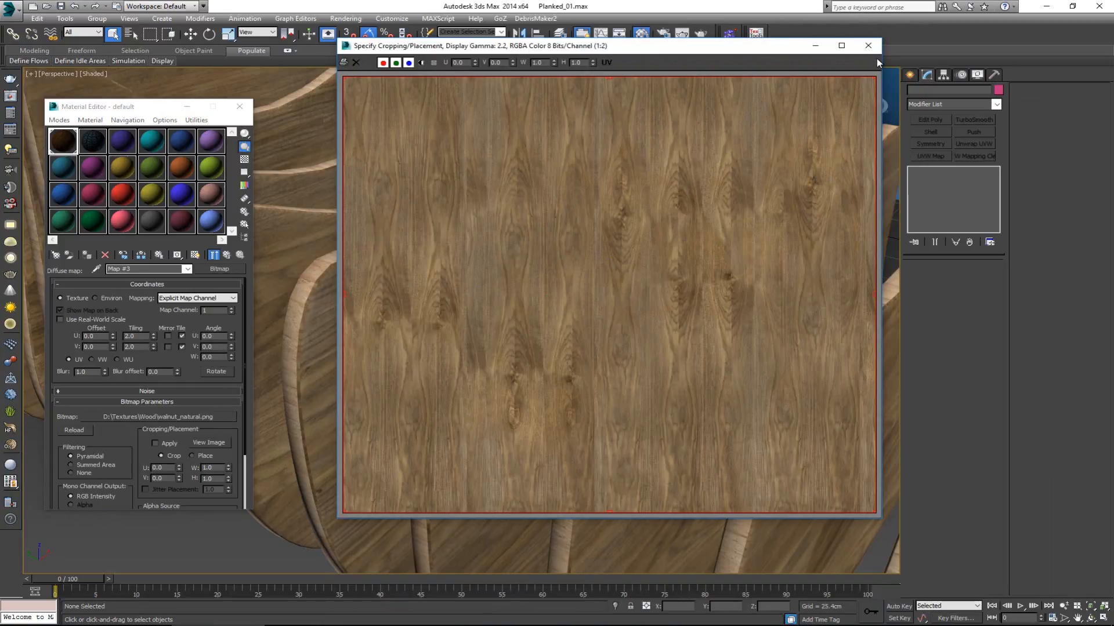
click(868, 45)
Set the walnut bitmap's U and V tiling to 1.0 and check the larger grain on the slices
scroll(528, 217, down, 3)
alt+middle_drag(529, 217, 403, 318)
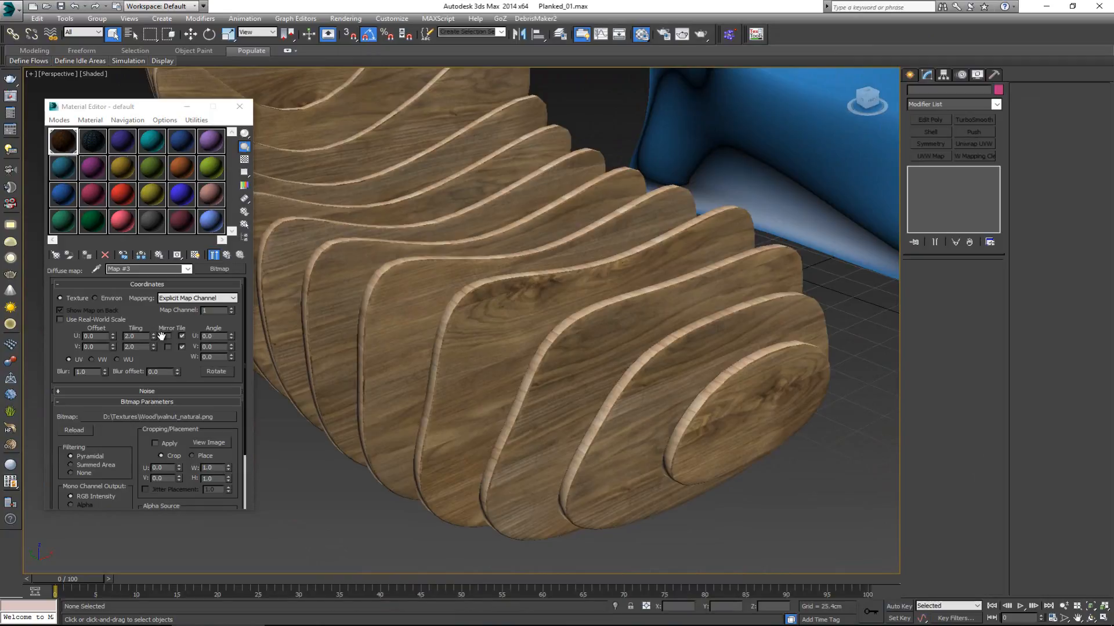
double_click(128, 336)
text(1)
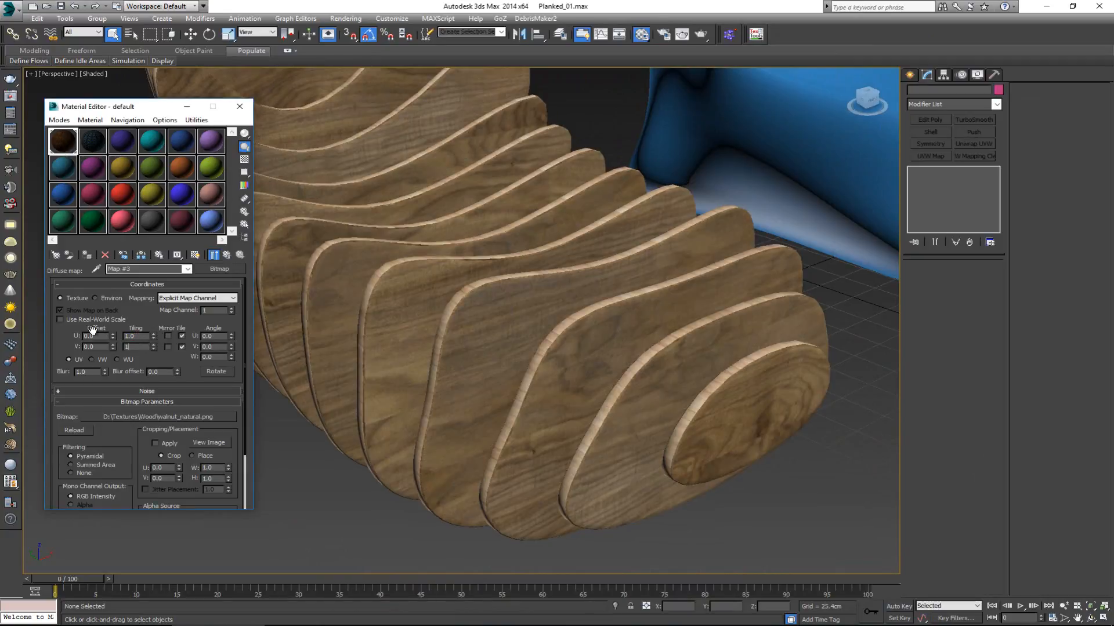
scroll(605, 371, down, 5)
middle_drag(606, 371, 603, 422)
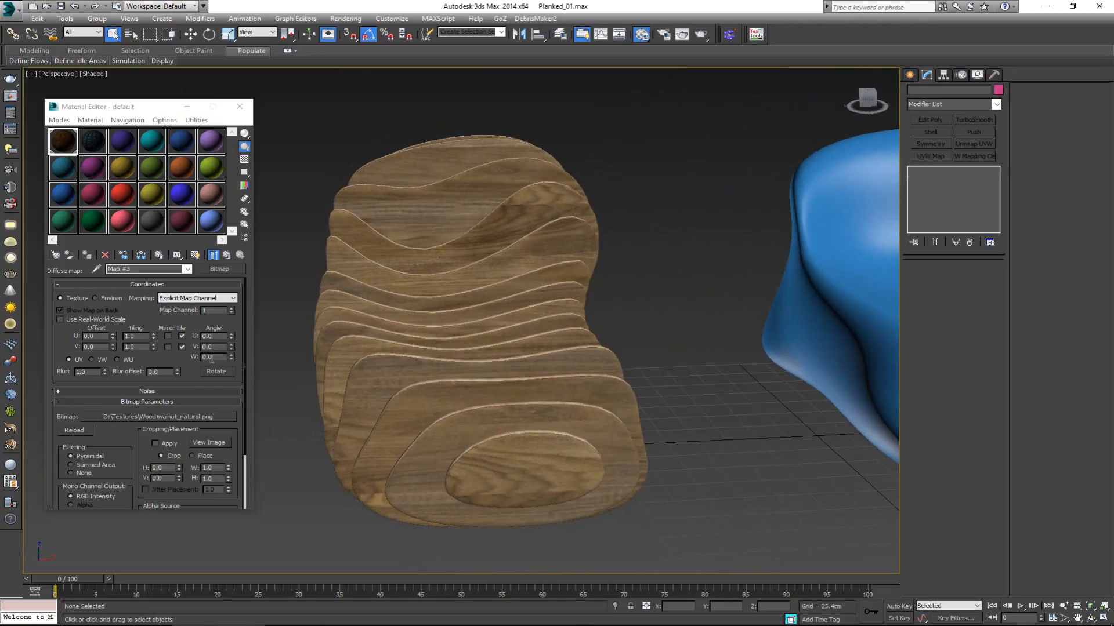
Set the walnut bitmap's U and V tiling to 2.0
click(70, 332)
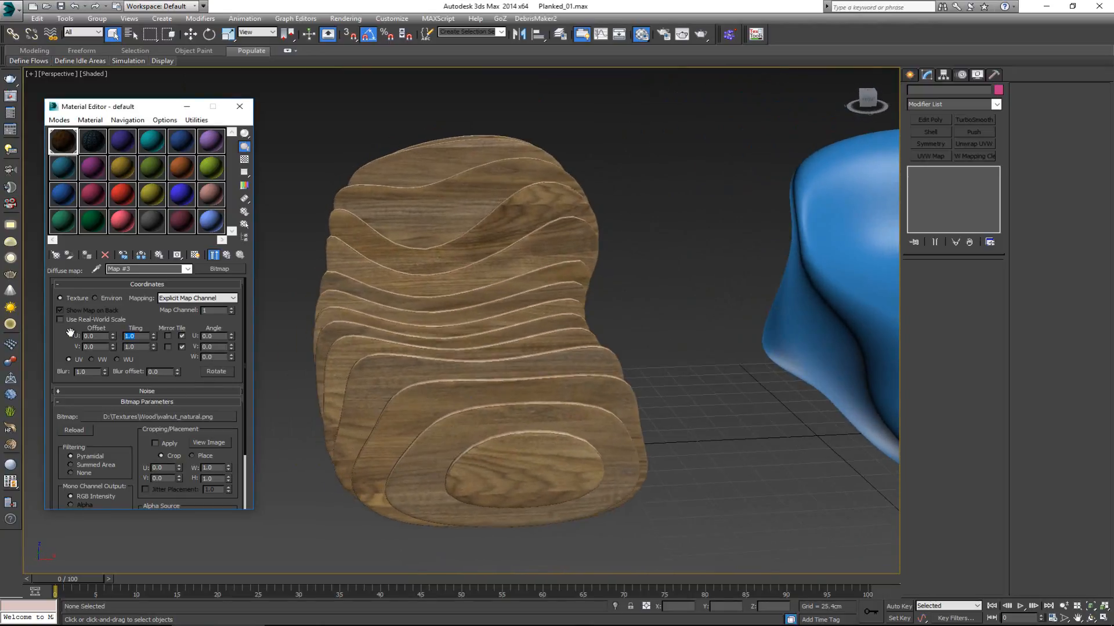
text(2)
key(Return)
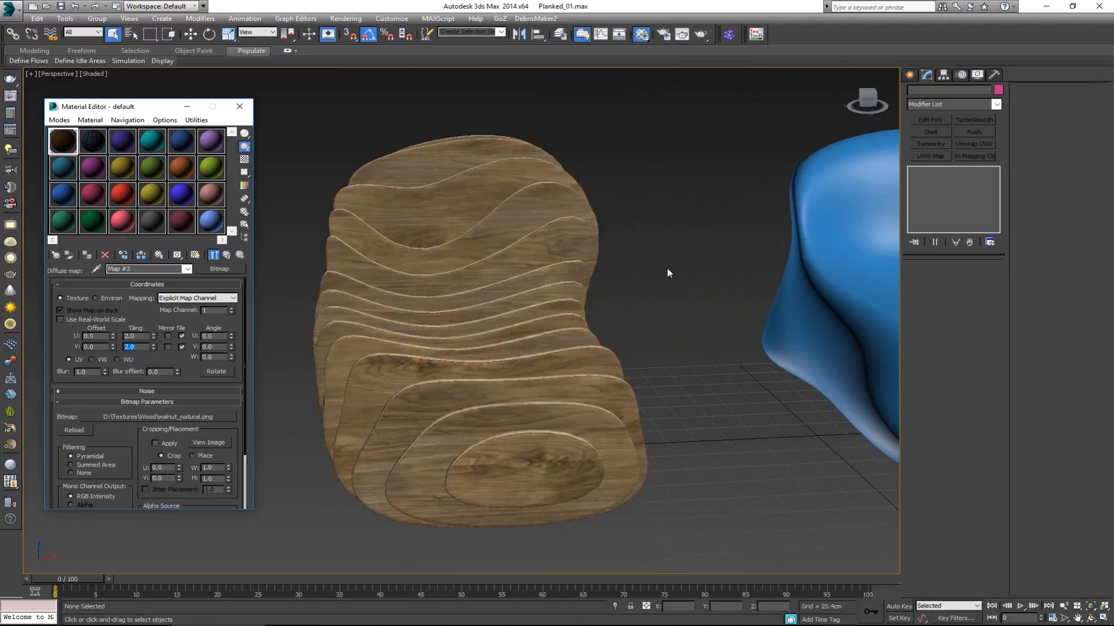
click(662, 283)
Set the walnut bitmap's U and V tiling to 5.0 and check the pattern repetition on the chair's back
drag(140, 336, 102, 334)
text(5)
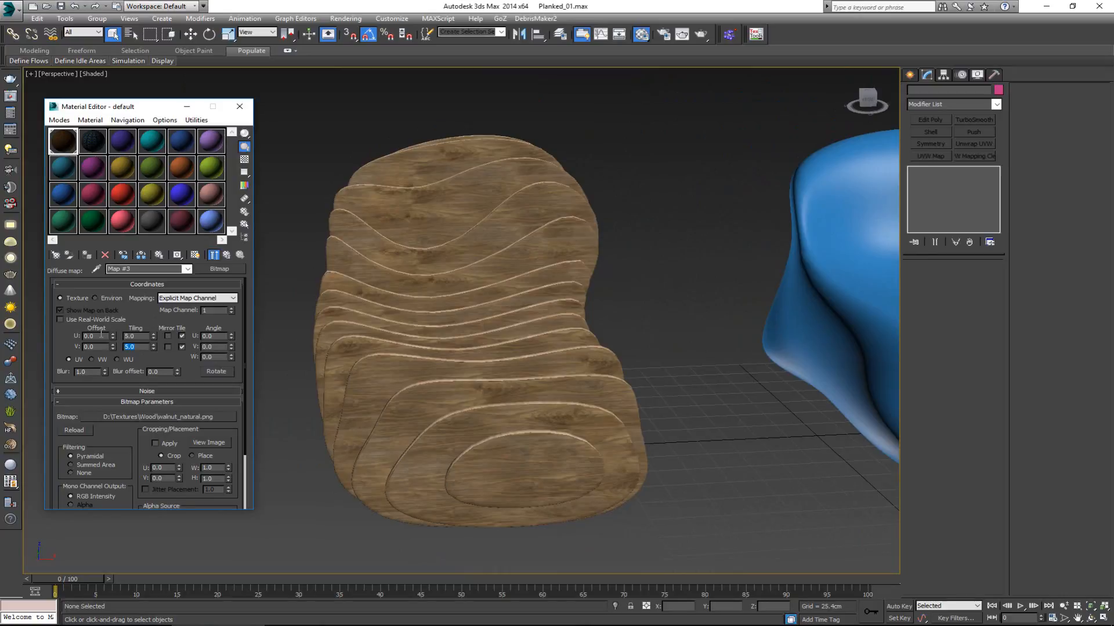
alt+middle_drag(636, 324, 401, 409)
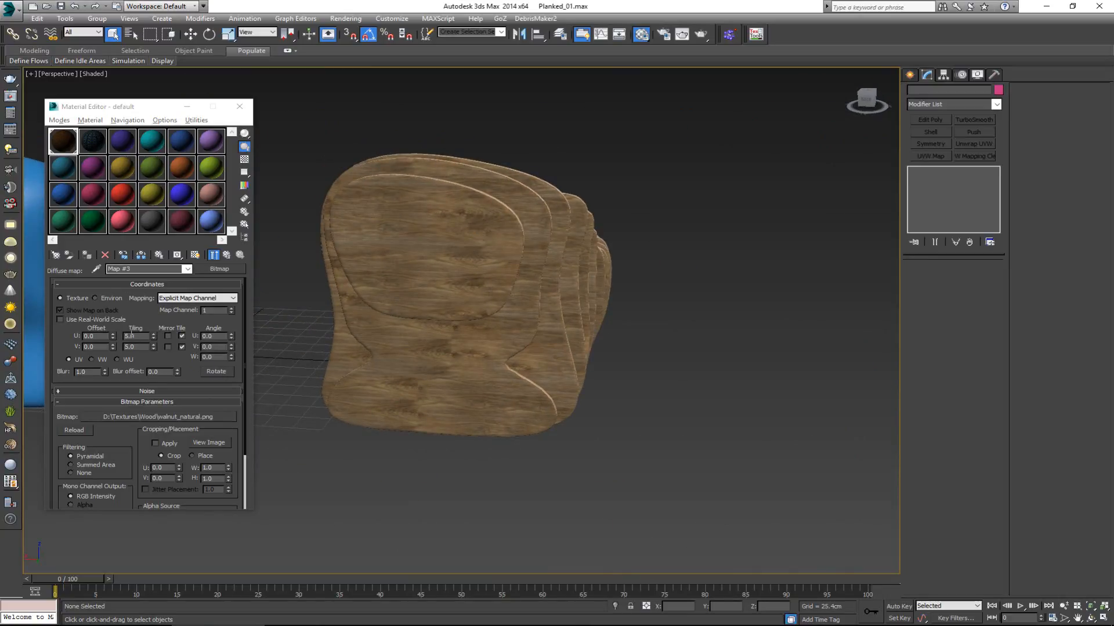
Return the walnut bitmap's U and V tiling to 2.0 for the slice faces
double_click(130, 336)
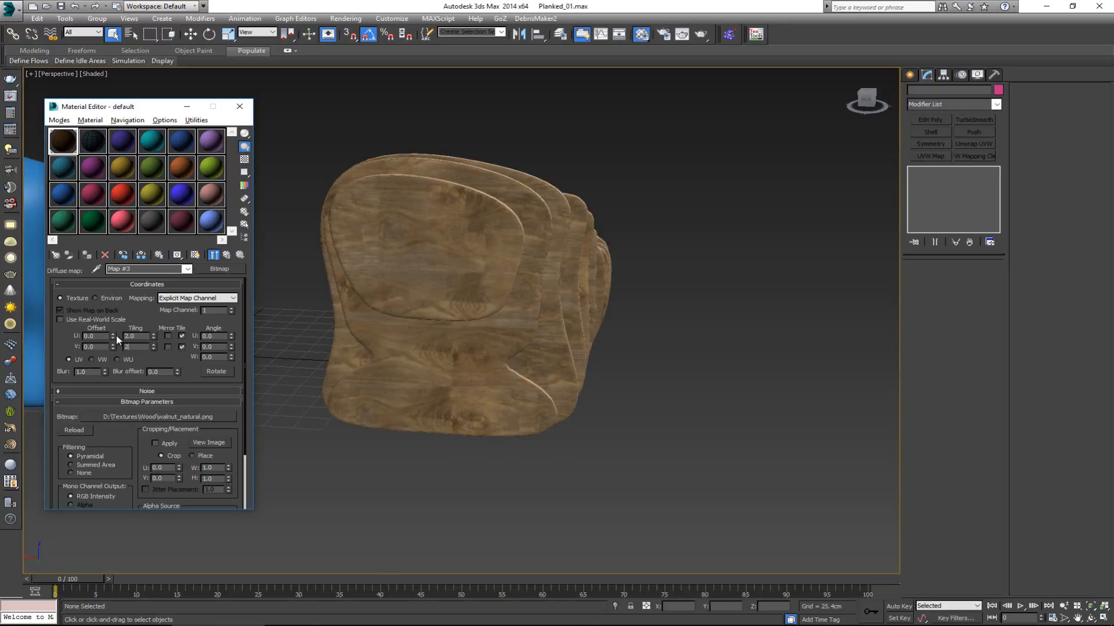
text(2.0)
key(Return)
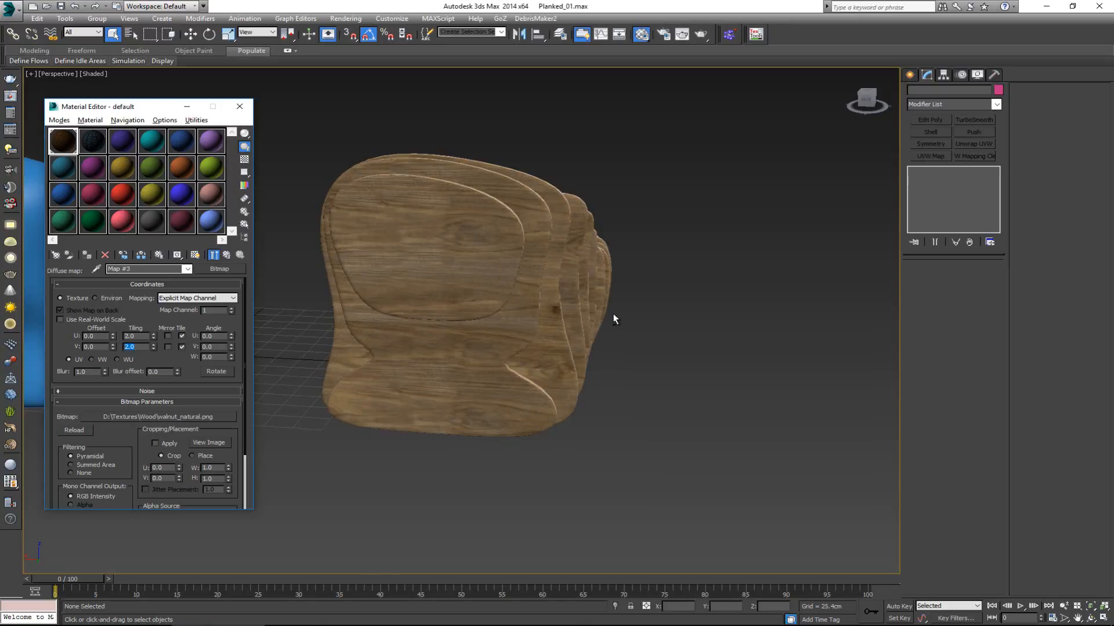
Check the walnut grain on the chair's slices from the back and front, and close the Material Editor
alt+middle_drag(613, 315, 567, 325)
alt+middle_drag(501, 308, 529, 303)
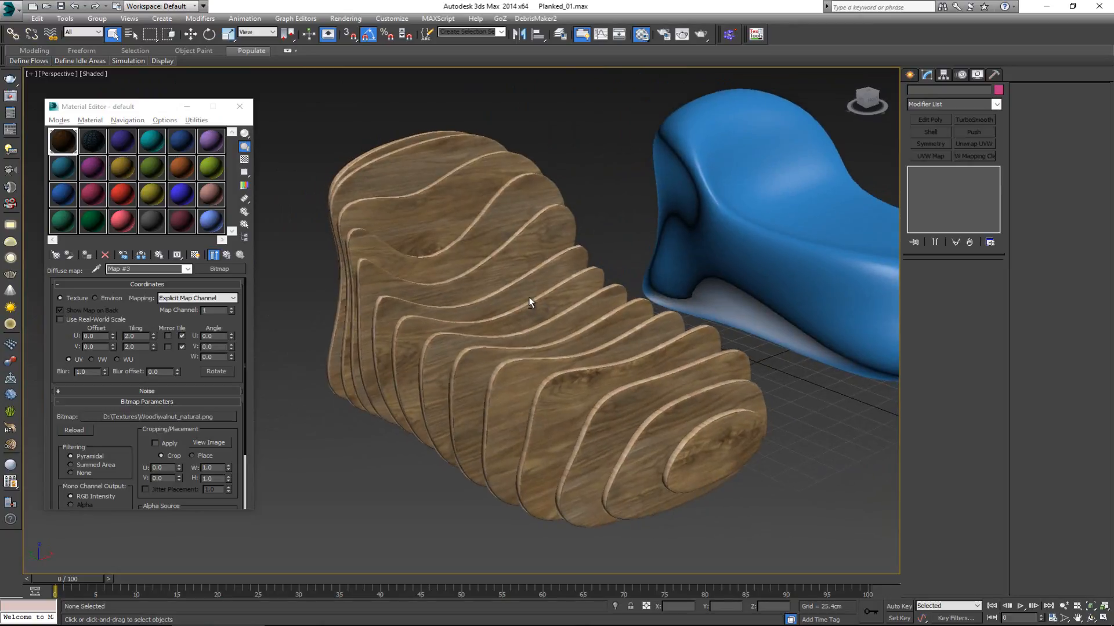
click(239, 106)
Inspect the blue source chair at its Box, Edit Poly and TurboSmooth modifier levels, and deselect it
scroll(478, 249, down, 4)
mouse_move(513, 246)
alt+middle_down()
mouse_move(509, 256)
mouse_move(462, 256)
mouse_move(495, 286)
mouse_move(459, 315)
mouse_move(438, 361)
mouse_move(434, 312)
mouse_move(499, 301)
mouse_move(510, 236)
alt+middle_up()
click(510, 237)
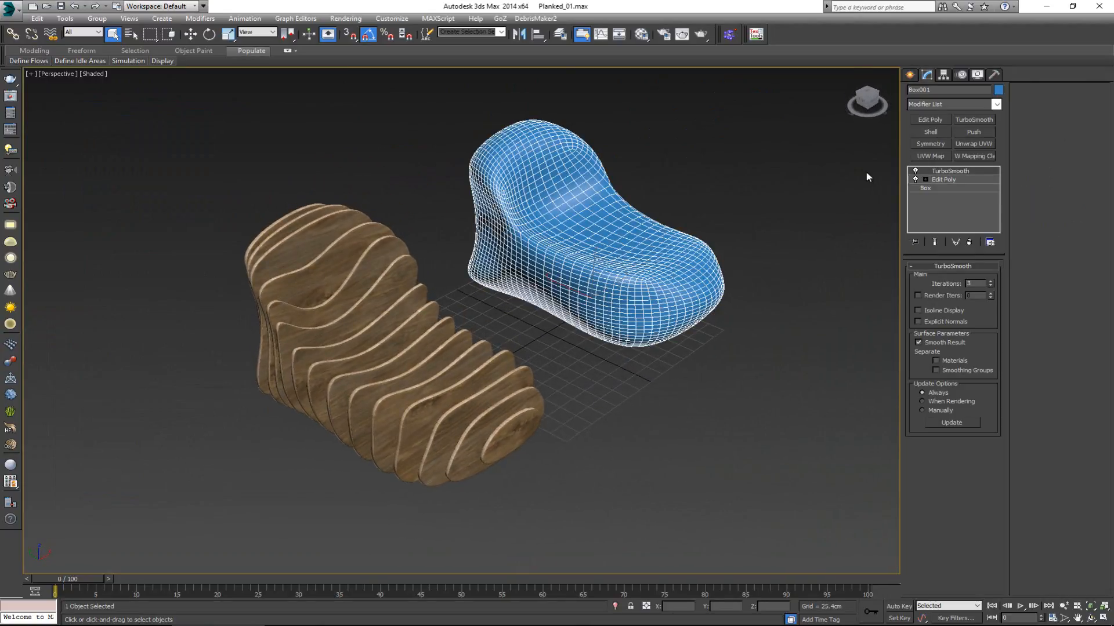
click(944, 186)
click(947, 180)
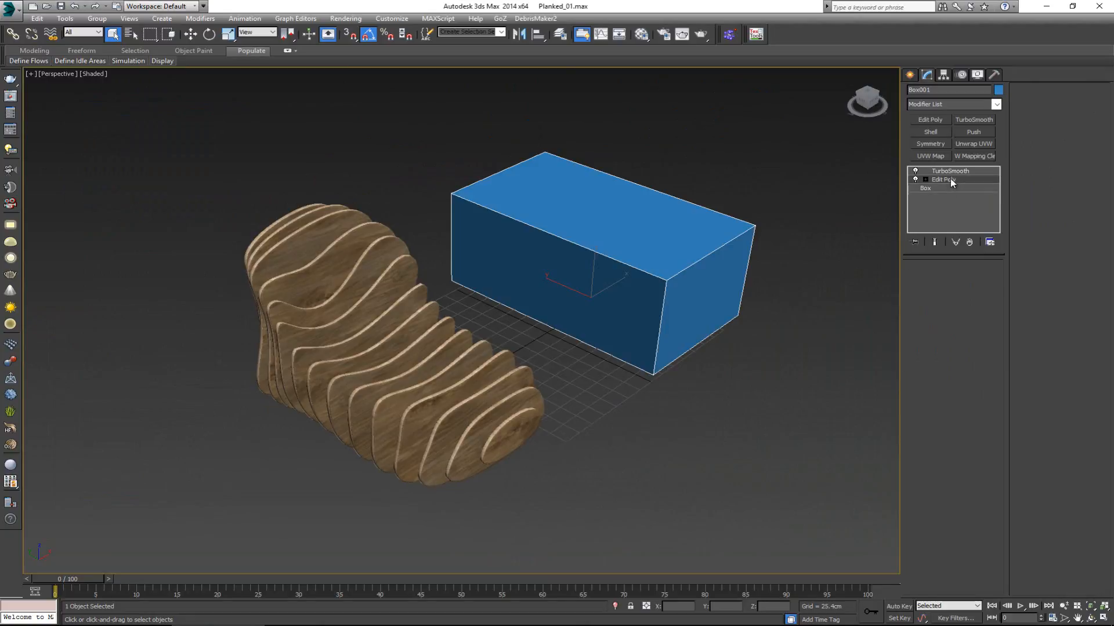
alt+middle_drag(672, 249, 551, 263)
alt+middle_drag(560, 212, 626, 328)
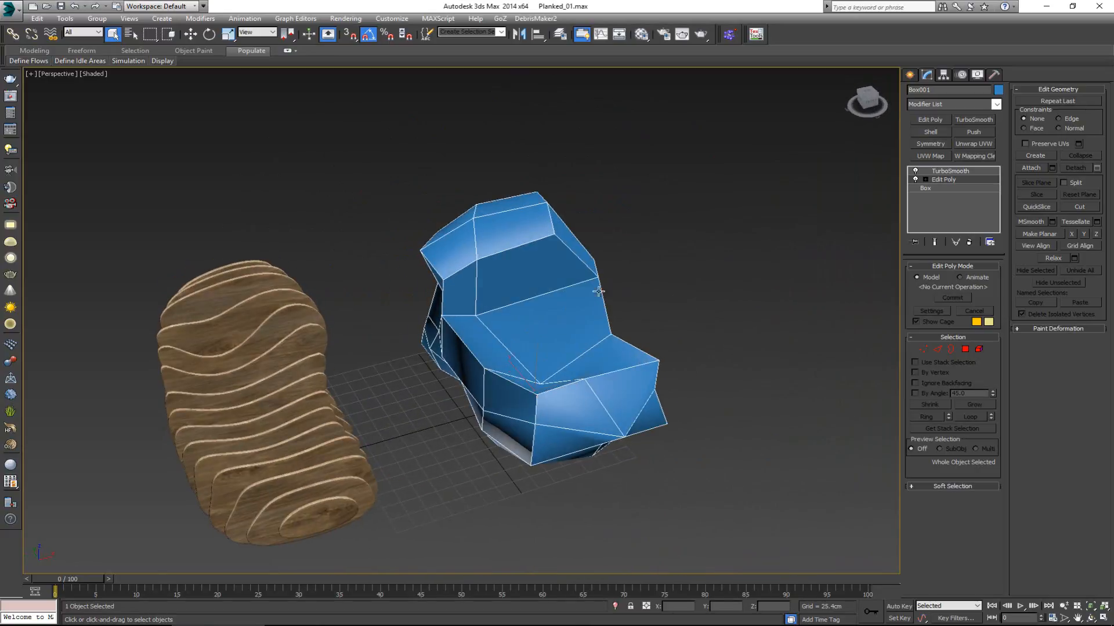
click(968, 170)
click(712, 262)
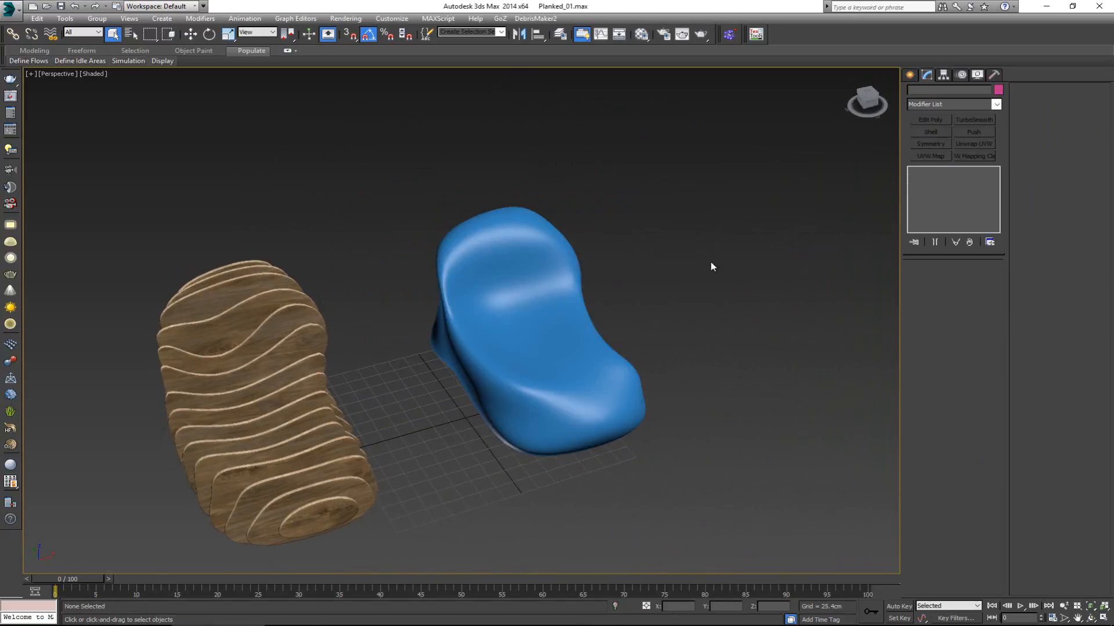
Compare the sliced wooden chair with the smooth blue source chair from several angles, leaving nothing selected
alt+middle_drag(467, 275, 546, 294)
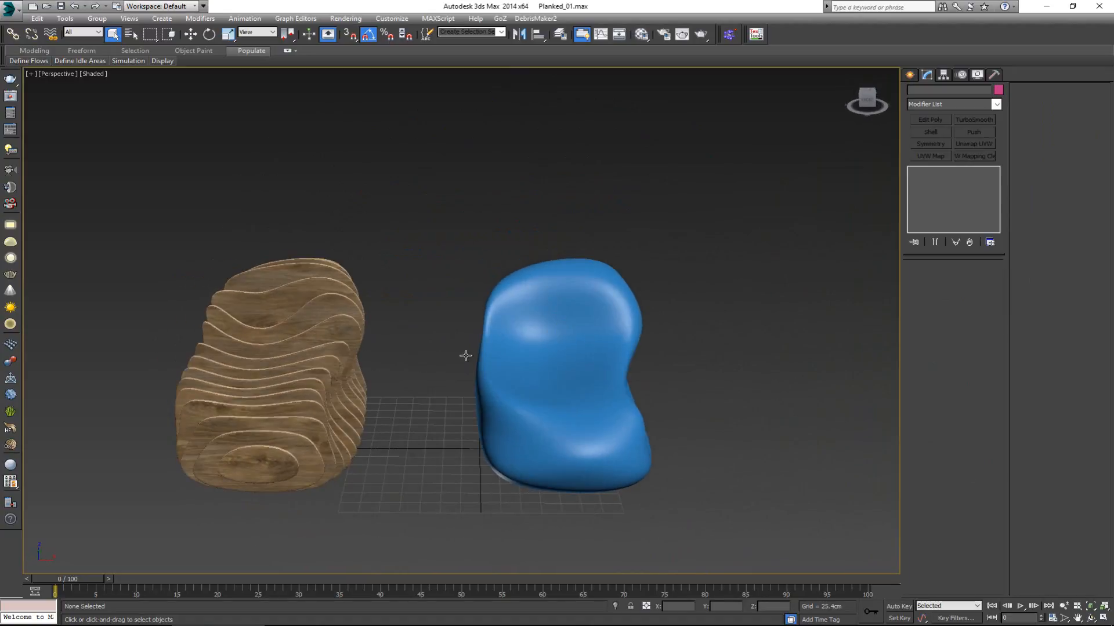
alt+middle_drag(466, 356, 413, 297)
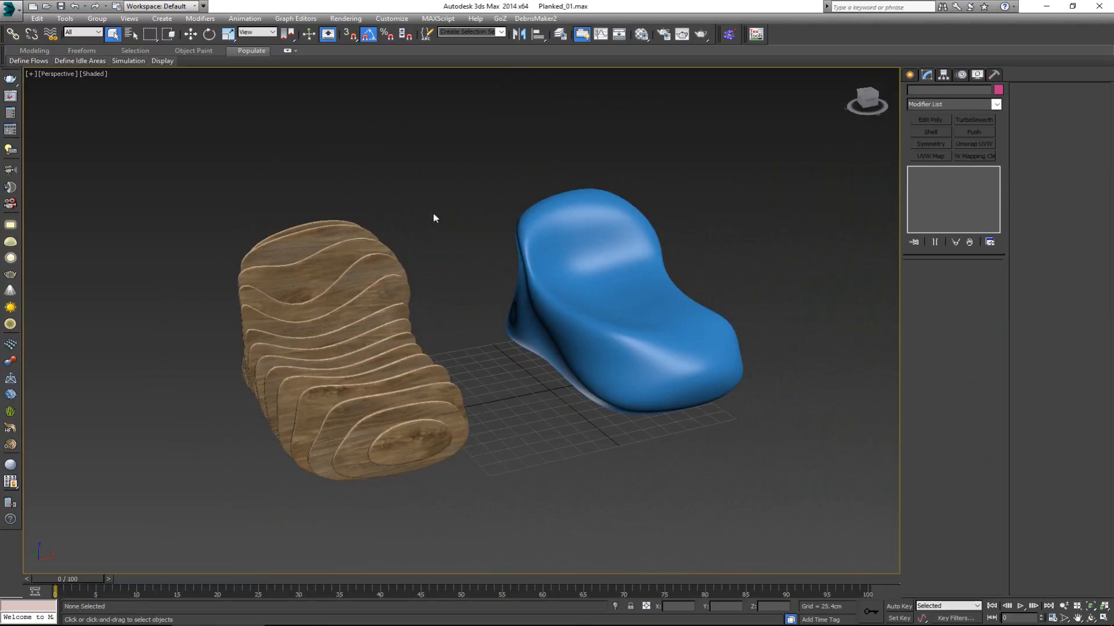
drag(448, 175, 198, 486)
alt+middle_drag(366, 401, 506, 392)
click(482, 382)
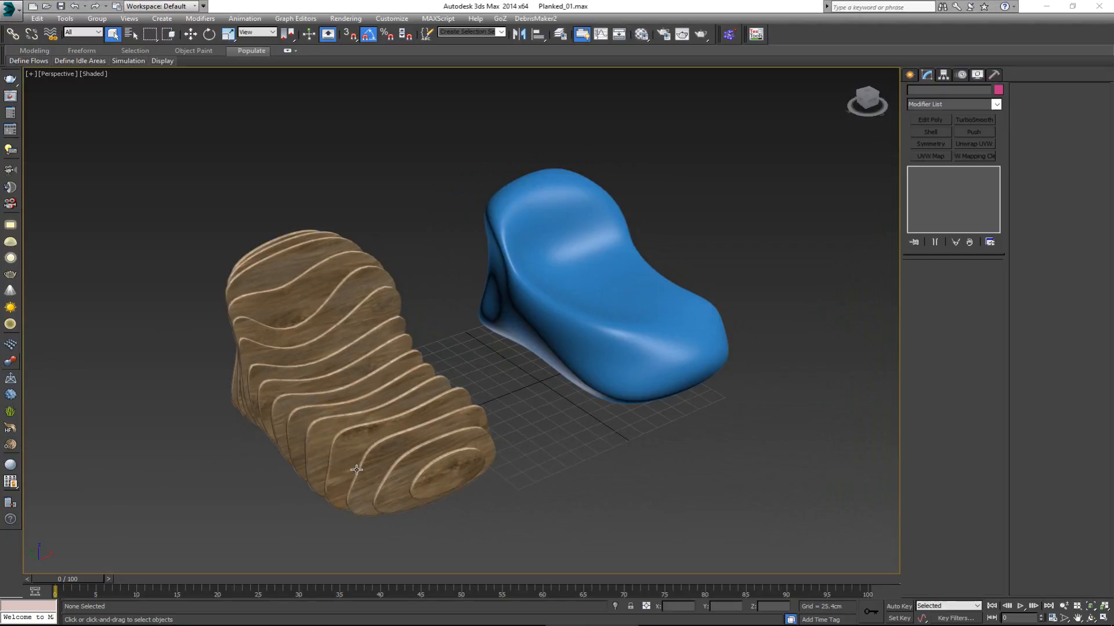
middle_drag(455, 455, 458, 443)
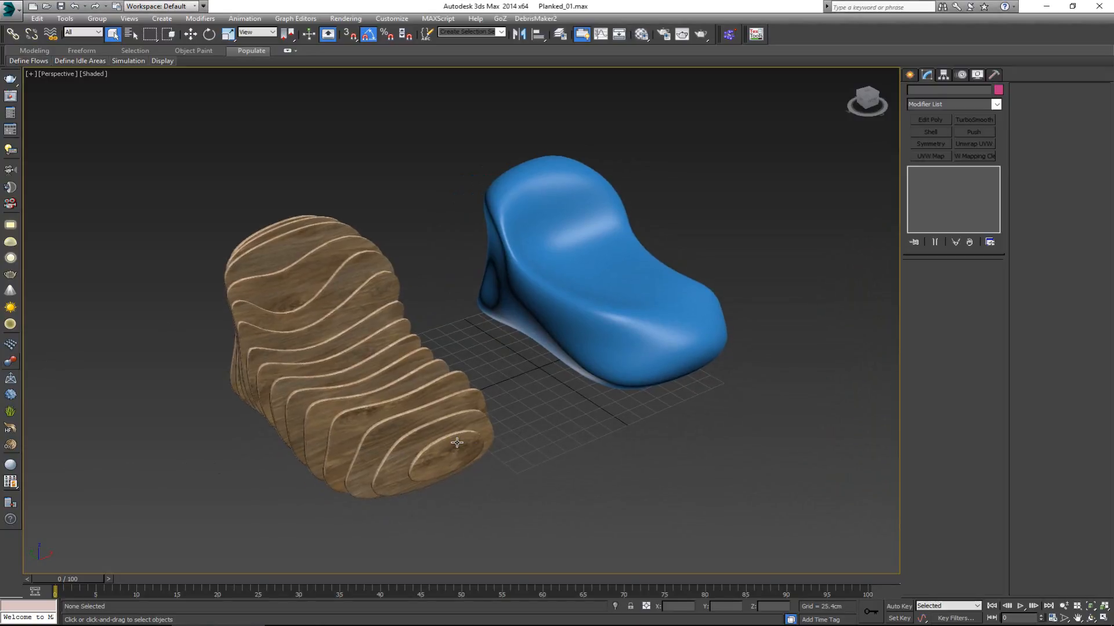